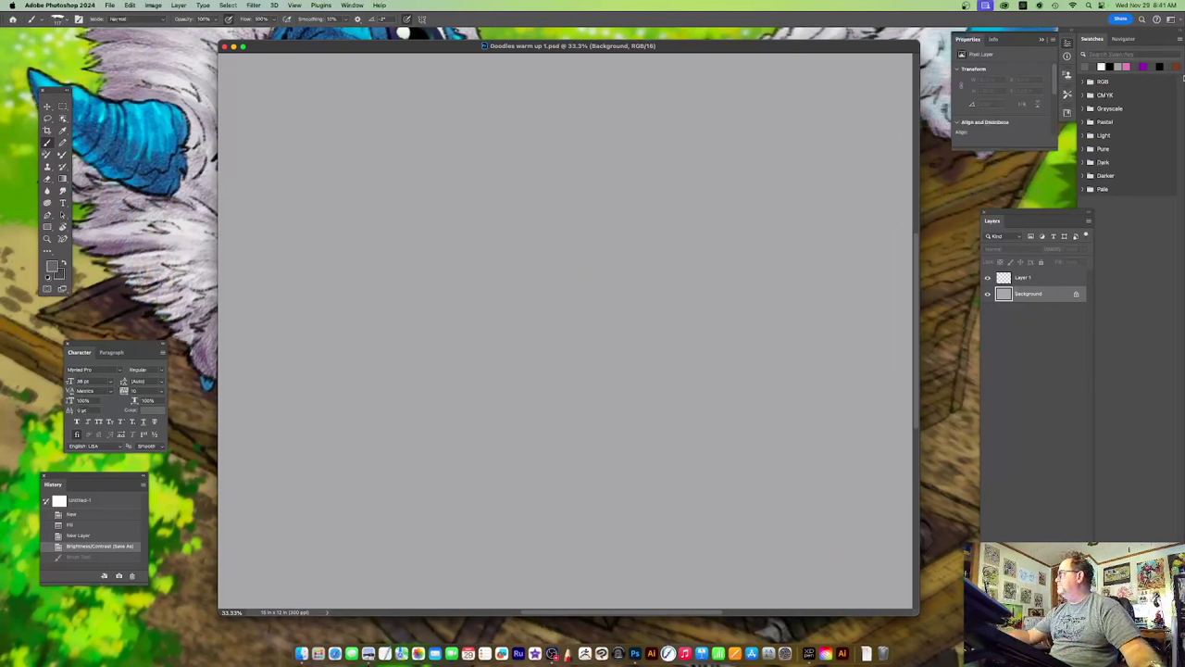
pyautogui.click(584, 653)
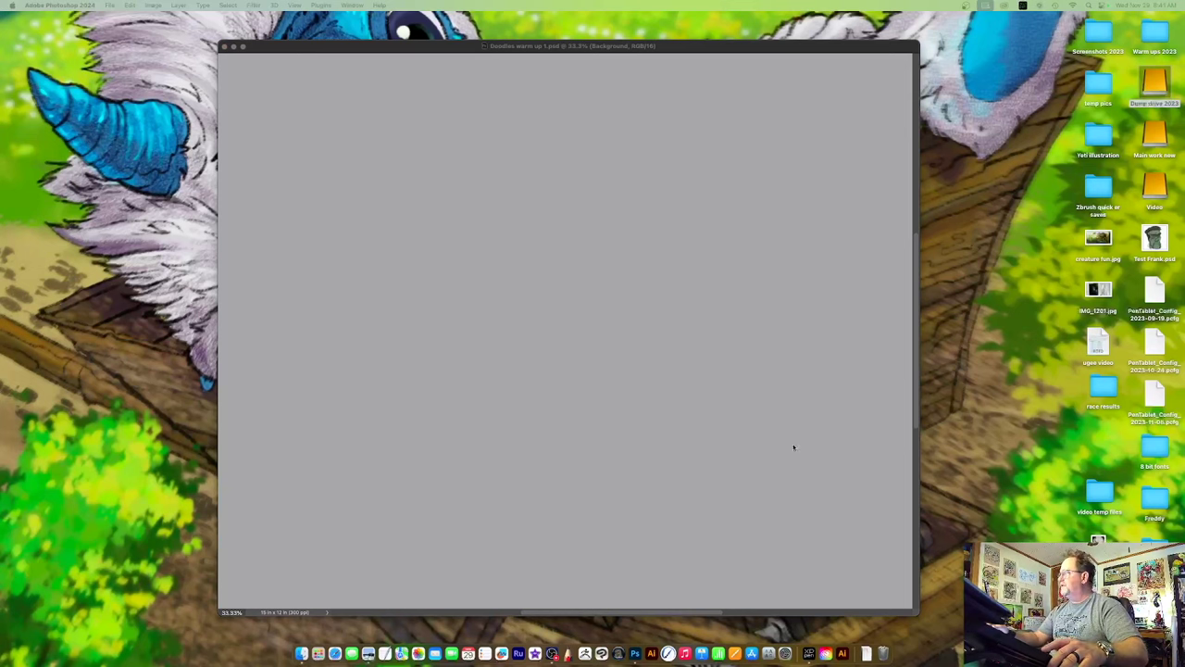
pyautogui.click(759, 47)
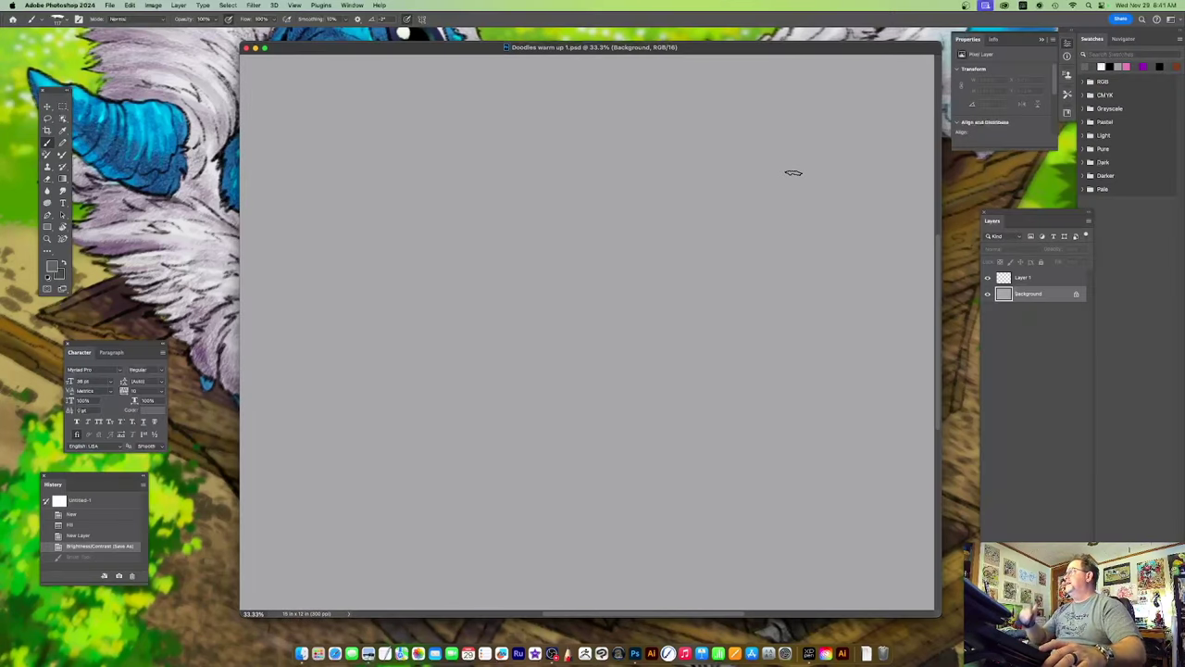
pyautogui.click(585, 654)
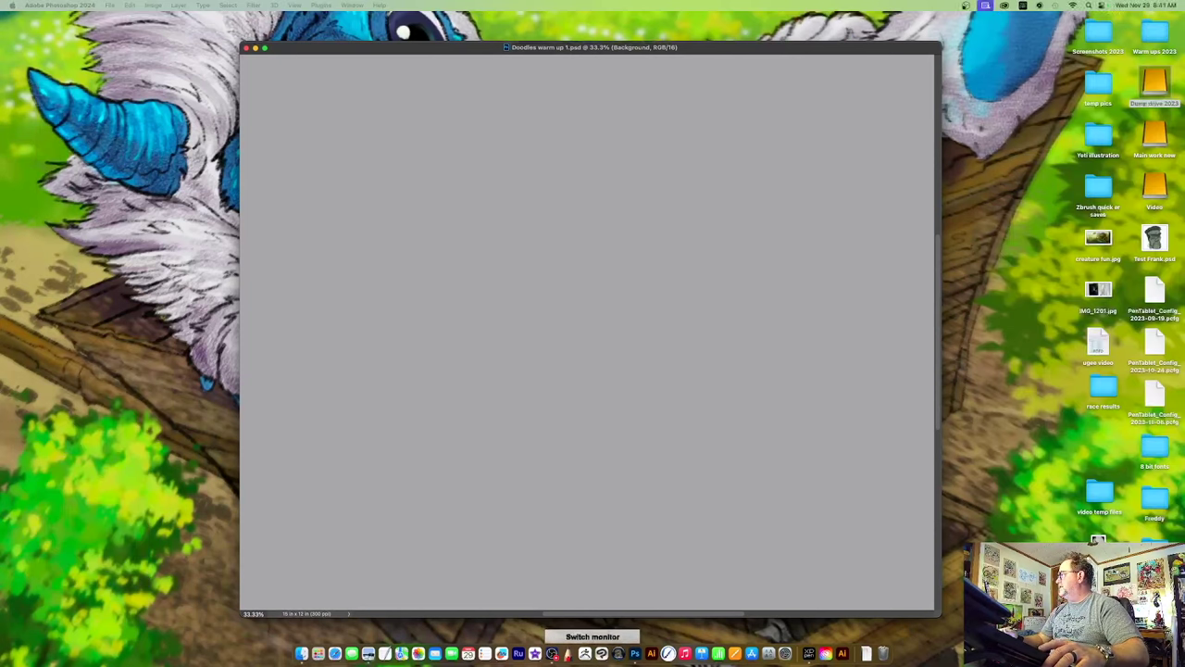
pyautogui.moveTo(748, 47); pyautogui.dragTo(755, 45)
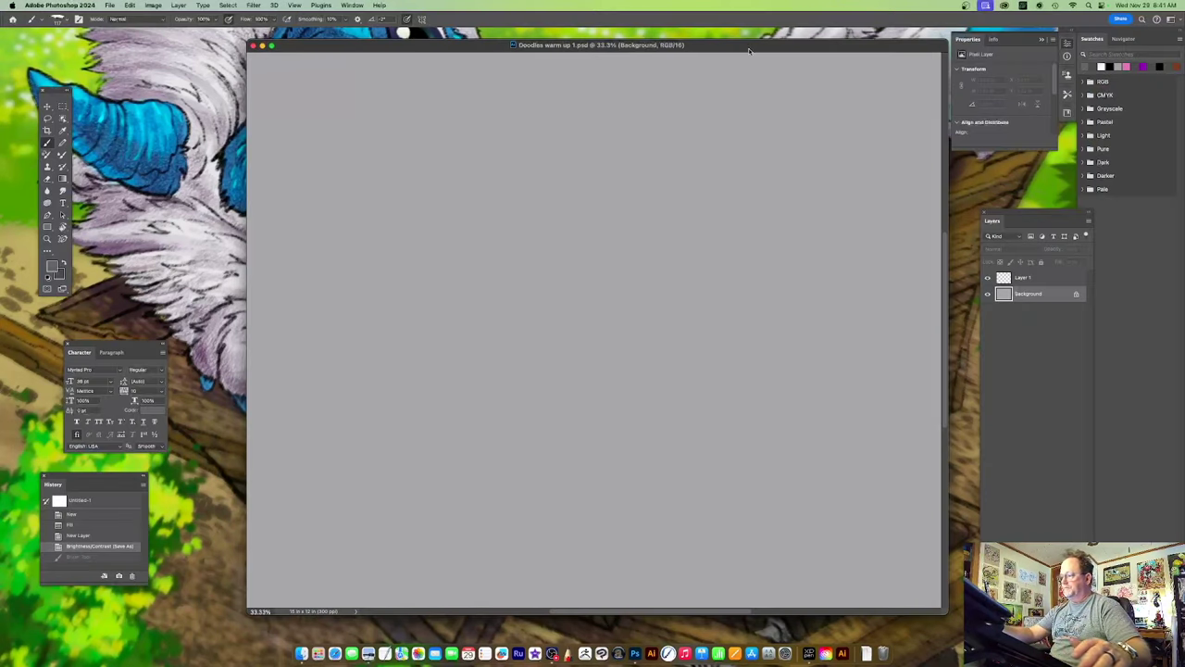
# Make Layer 1 the active layer and show the canvas in full-screen mode with the menu bar.
pyautogui.click(1024, 278)
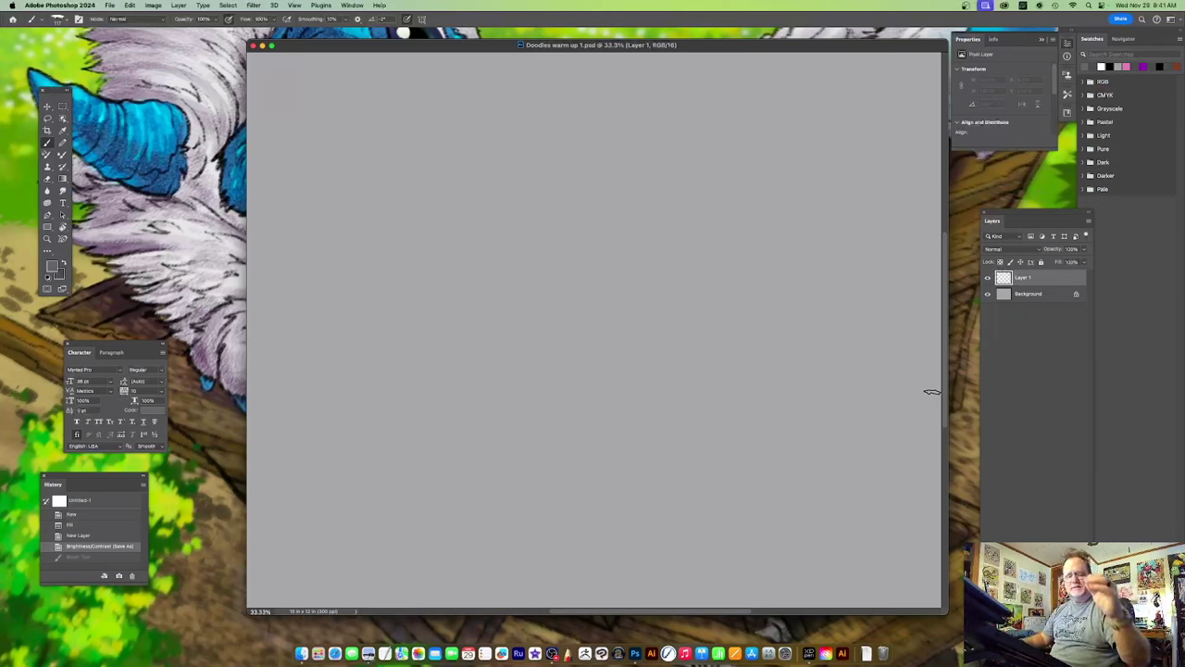
pyautogui.press('f')
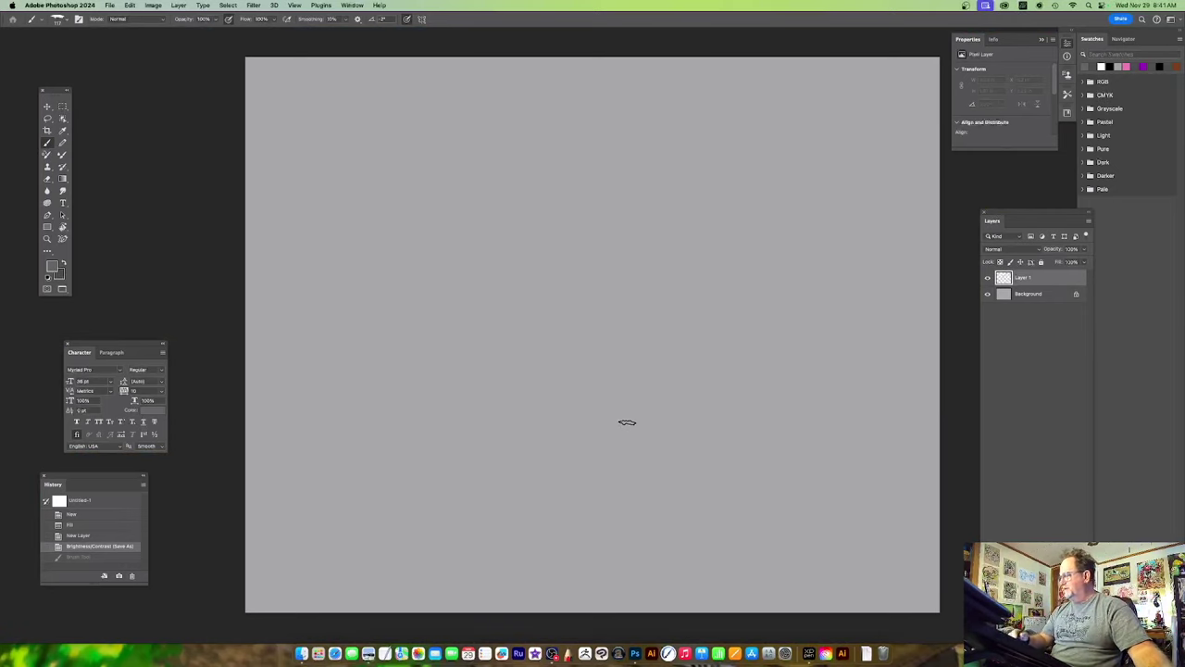
pyautogui.moveTo(735, 233)
pyautogui.mouseDown()
pyautogui.moveTo(636, 265)
pyautogui.moveTo(671, 241)
pyautogui.mouseUp()
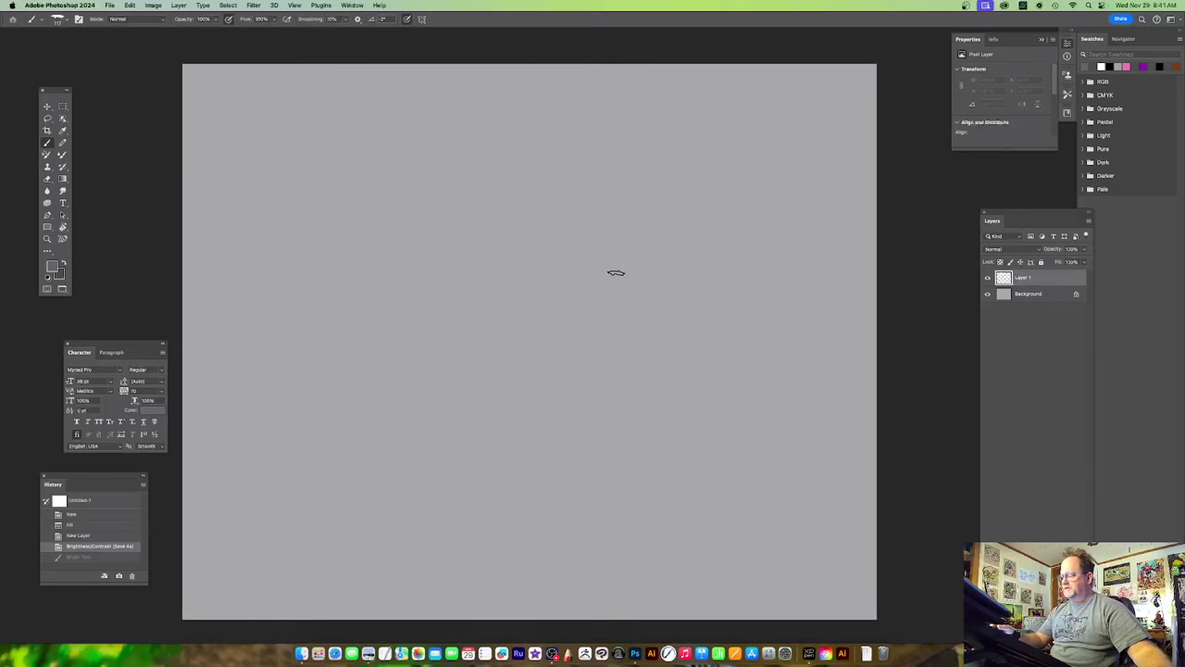
pyautogui.moveTo(214, 200); pyautogui.dragTo(782, 204)
pyautogui.press('super+z')
pyautogui.moveTo(376, 46); pyautogui.dragTo(351, 600)
pyautogui.press('super+z')
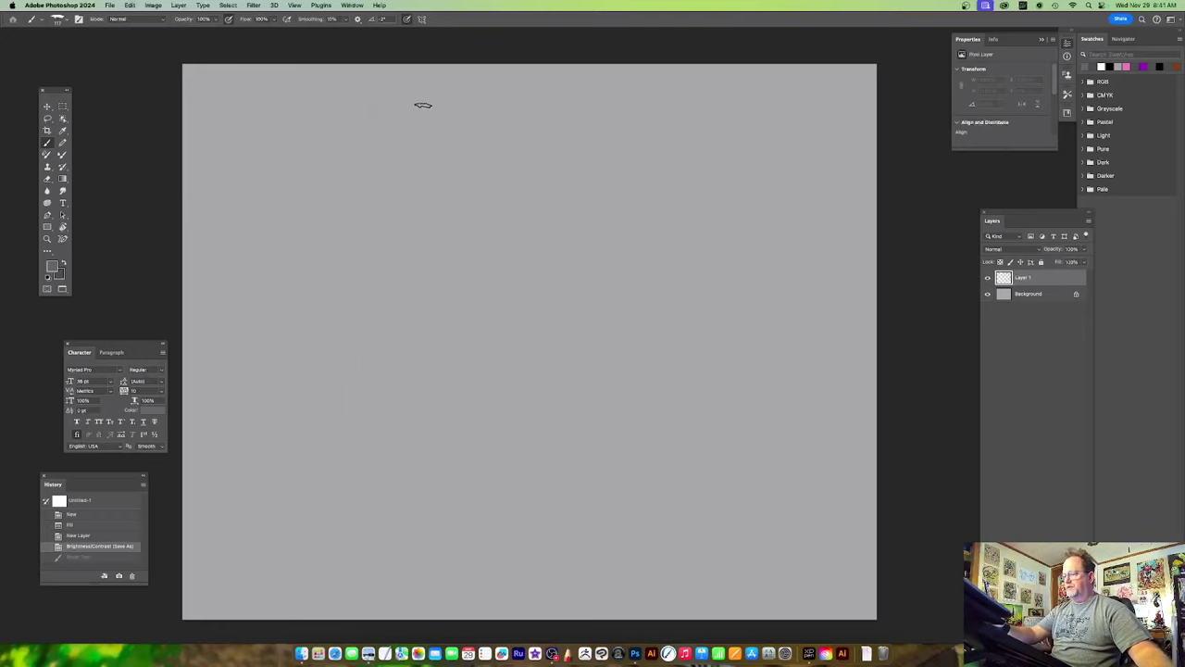
# Brush two vertical and two horizontal guide lines on Layer 1, and try a small circle between them.
pyautogui.moveTo(390, 359); pyautogui.dragTo(388, 530)
pyautogui.moveTo(657, 344); pyautogui.dragTo(647, 532)
pyautogui.moveTo(172, 233); pyautogui.dragTo(797, 215)
pyautogui.moveTo(190, 455)
pyautogui.mouseDown()
pyautogui.moveTo(457, 428)
pyautogui.moveTo(792, 424)
pyautogui.mouseUp()
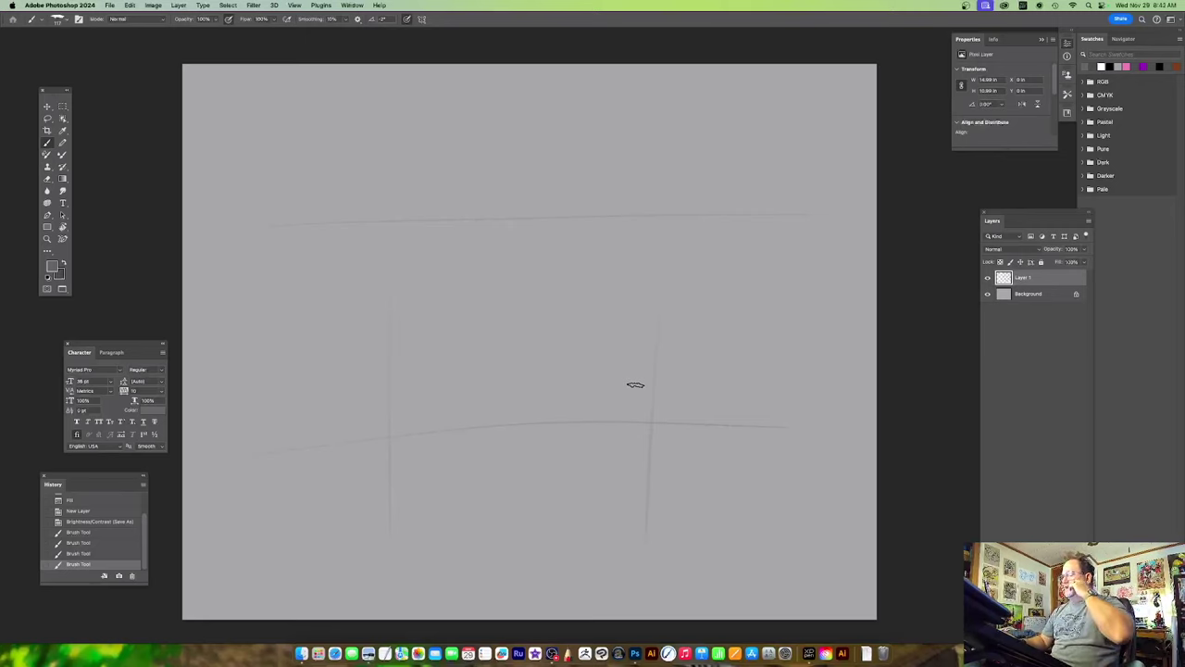
pyautogui.moveTo(536, 266)
pyautogui.mouseDown()
pyautogui.moveTo(598, 331)
pyautogui.moveTo(576, 271)
pyautogui.mouseUp()
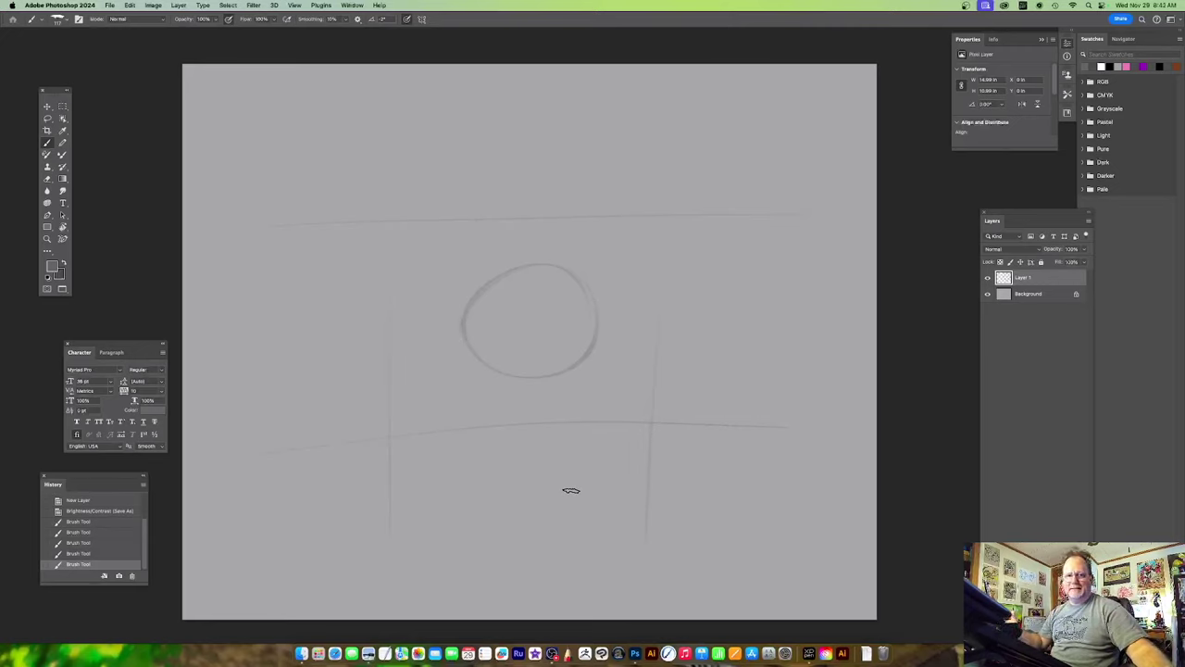
pyautogui.press('super+z')
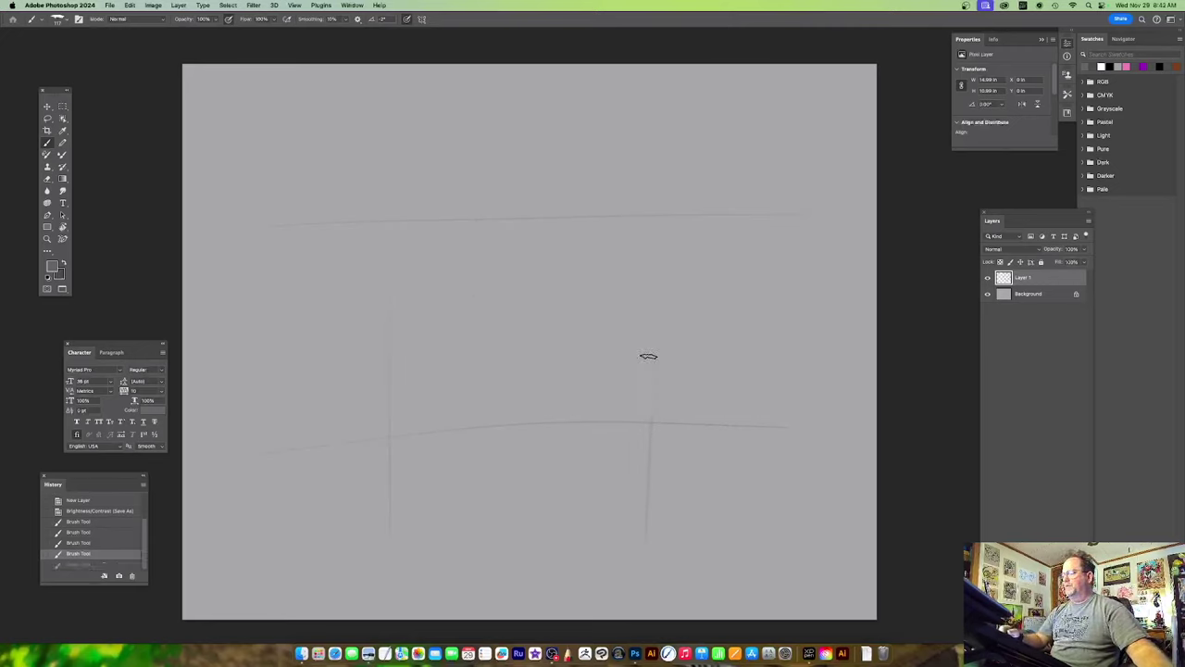
# Sketch a large circle over the upper guide line with an inner contour for the head.
pyautogui.moveTo(483, 263); pyautogui.dragTo(556, 357)
pyautogui.moveTo(491, 153); pyautogui.dragTo(460, 264)
pyautogui.moveTo(662, 360); pyautogui.dragTo(448, 266)
pyautogui.scroll(2, 722, 299)
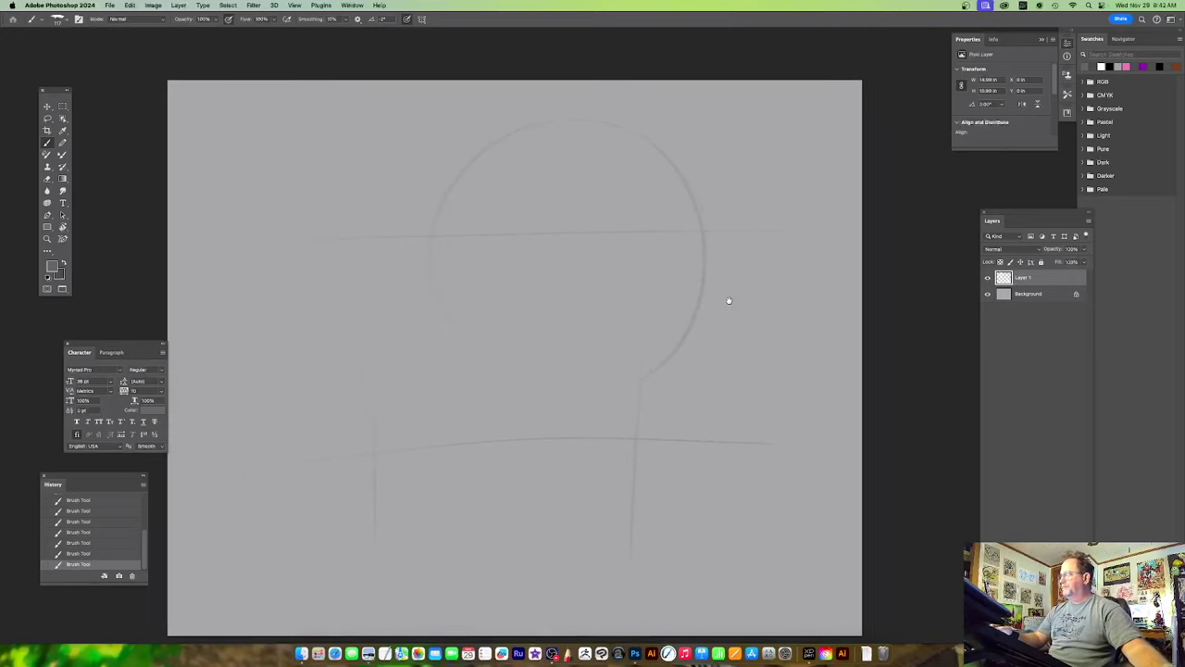
pyautogui.moveTo(586, 119)
pyautogui.mouseDown()
pyautogui.moveTo(465, 212)
pyautogui.moveTo(465, 235)
pyautogui.mouseUp()
pyautogui.moveTo(492, 354); pyautogui.dragTo(528, 350)
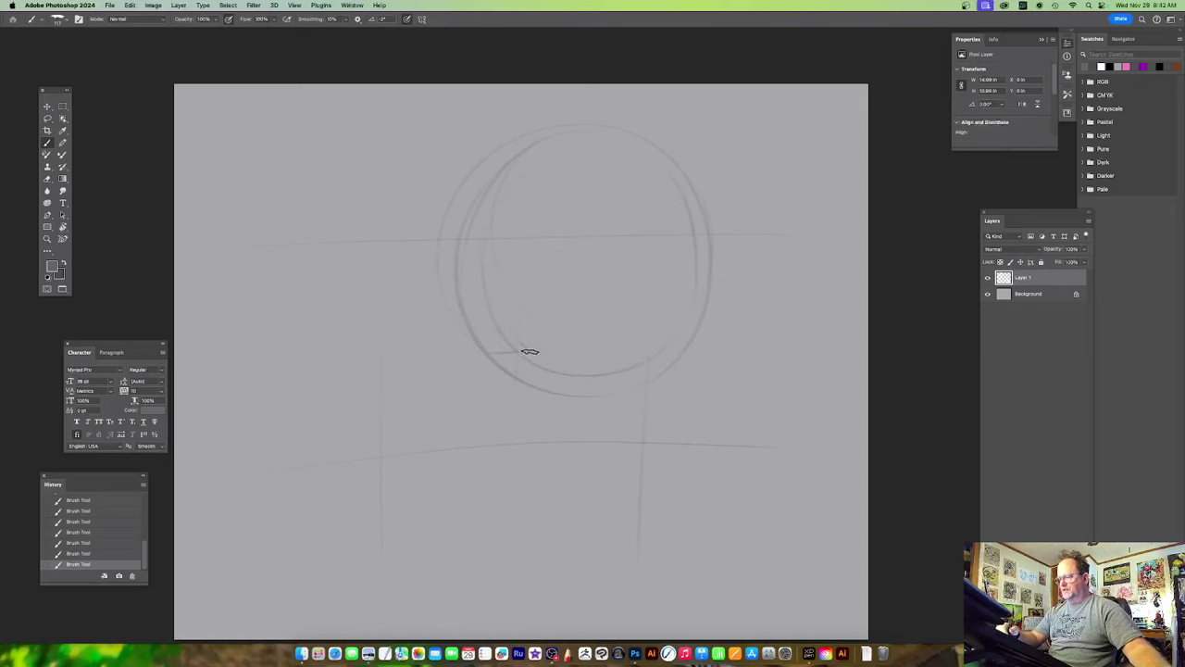
# Clear all the strokes from Layer 1 and remove the selection.
pyautogui.press('super+z')
pyautogui.press('super+a')
pyautogui.press('BackSpace')
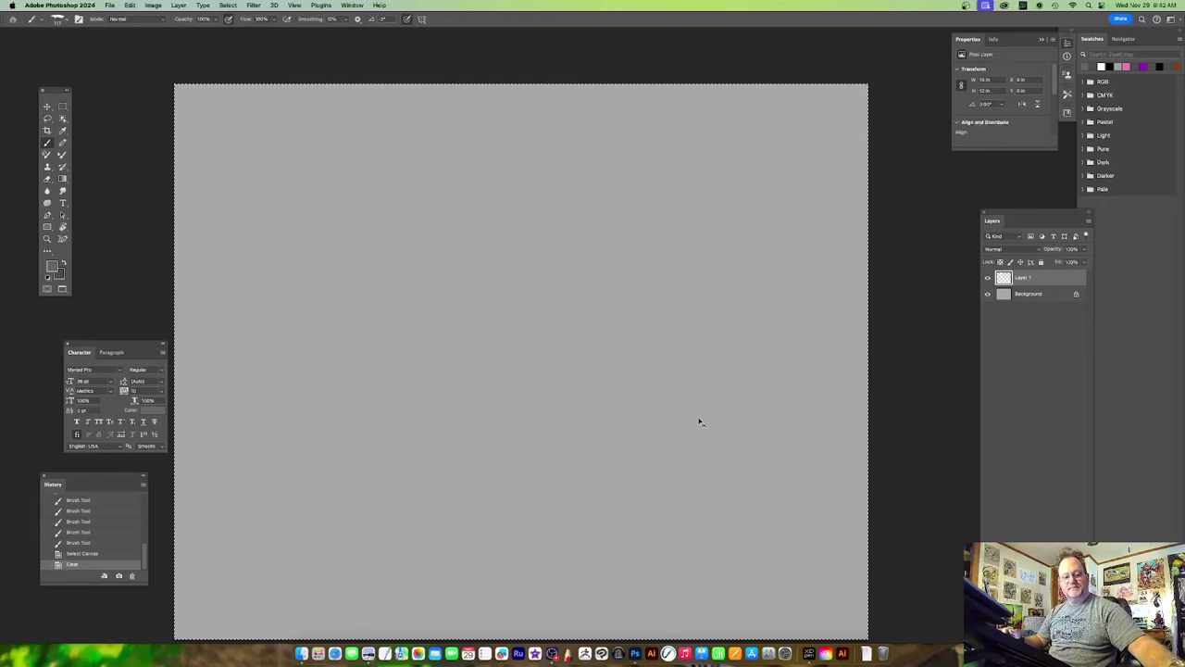
pyautogui.press('super+d')
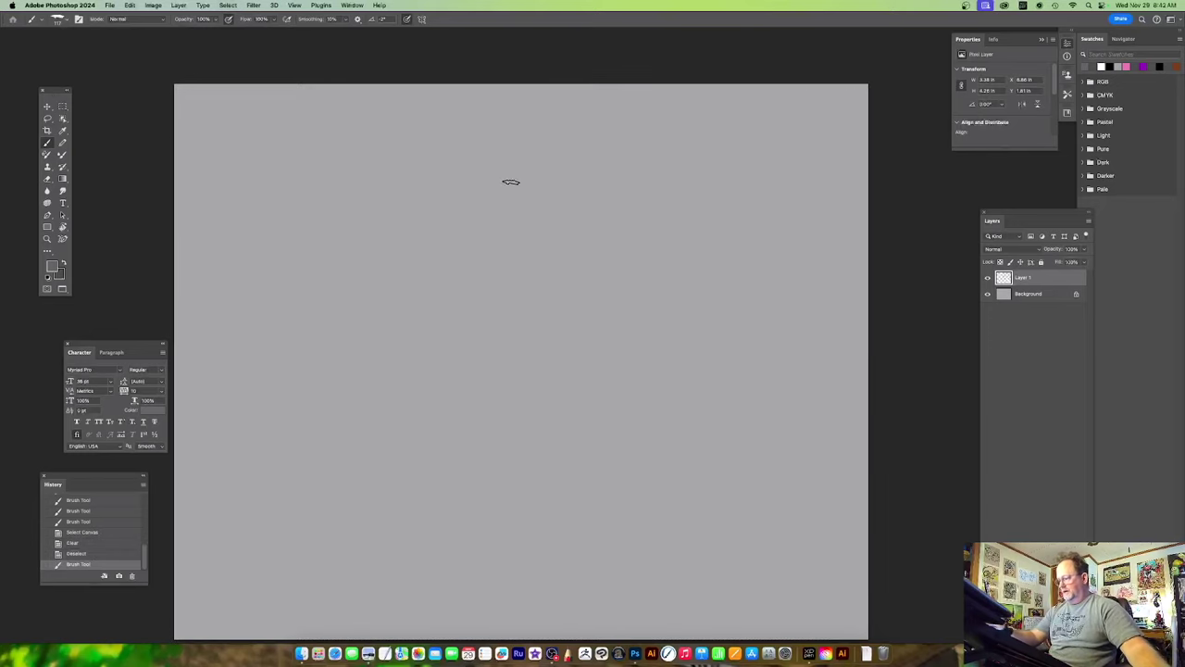
# Sketch a loose oval for the head, with the front line of the face and a curved chin line beneath it.
pyautogui.moveTo(511, 180)
pyautogui.mouseDown()
pyautogui.moveTo(540, 161)
pyautogui.moveTo(546, 140)
pyautogui.moveTo(587, 136)
pyautogui.moveTo(569, 358)
pyautogui.moveTo(603, 384)
pyautogui.mouseUp()
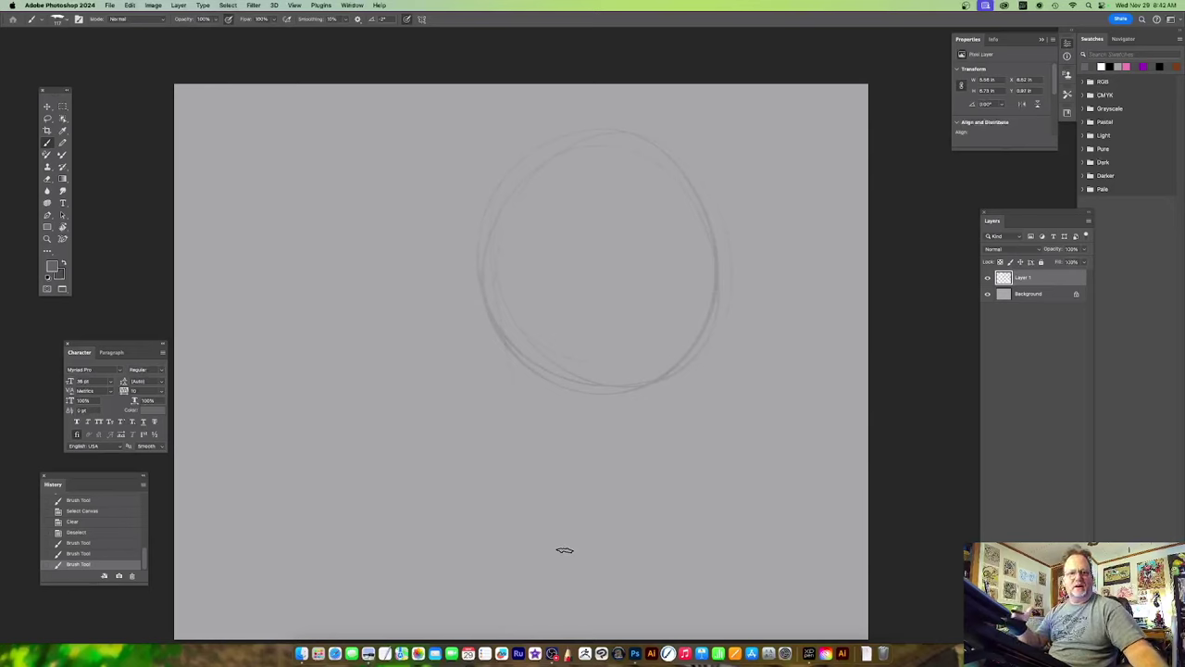
pyautogui.moveTo(500, 341); pyautogui.dragTo(476, 431)
pyautogui.moveTo(501, 369); pyautogui.dragTo(488, 437)
pyautogui.moveTo(406, 441); pyautogui.dragTo(512, 433)
pyautogui.moveTo(422, 447); pyautogui.dragTo(530, 505)
pyautogui.moveTo(487, 436); pyautogui.dragTo(474, 463)
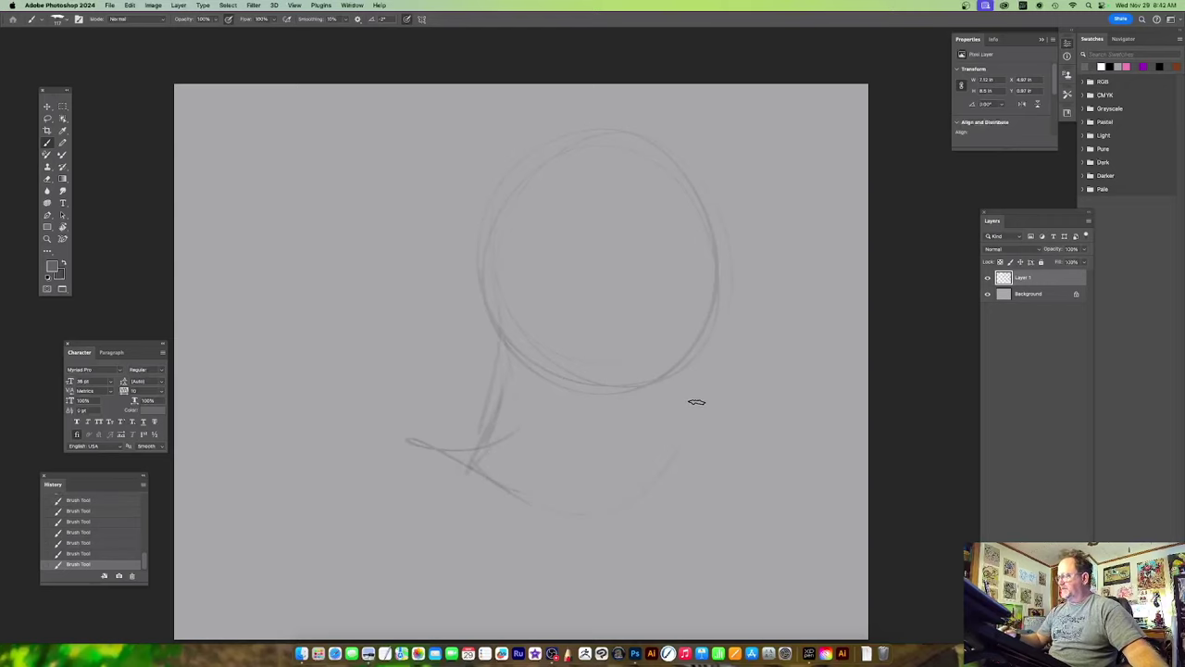
# Sketch the back line of the jaw and neck and a large curved ear at the side of the head.
pyautogui.moveTo(672, 419)
pyautogui.mouseDown()
pyautogui.moveTo(662, 494)
pyautogui.moveTo(712, 313)
pyautogui.moveTo(741, 381)
pyautogui.mouseUp()
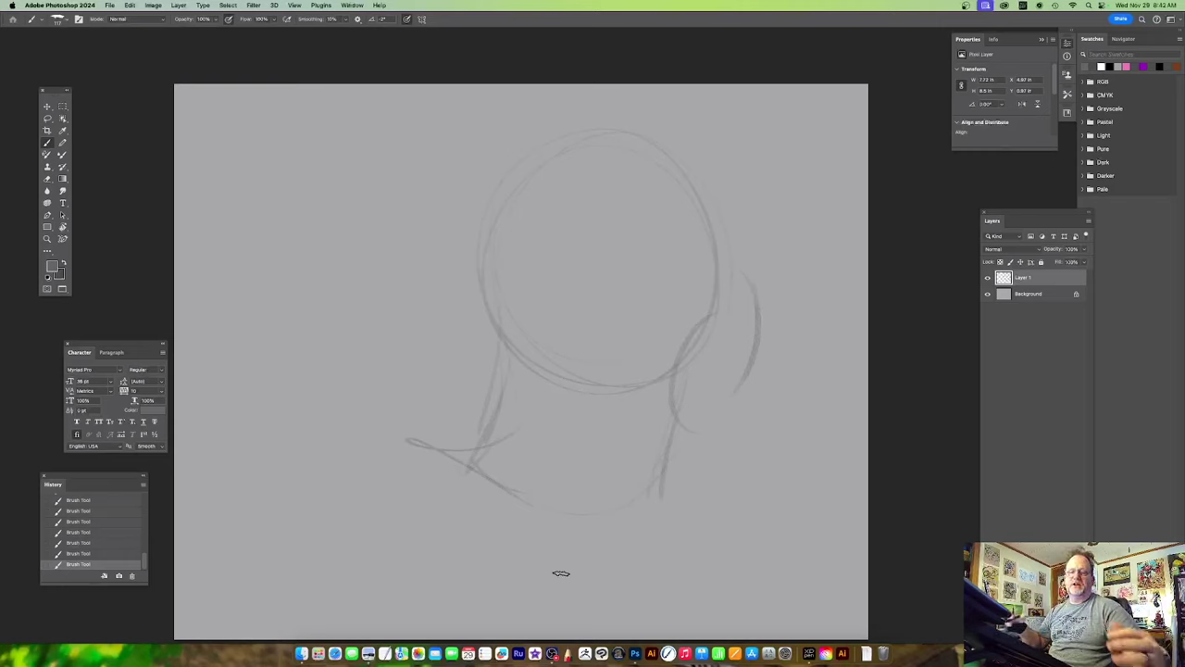
pyautogui.moveTo(713, 306); pyautogui.dragTo(702, 378)
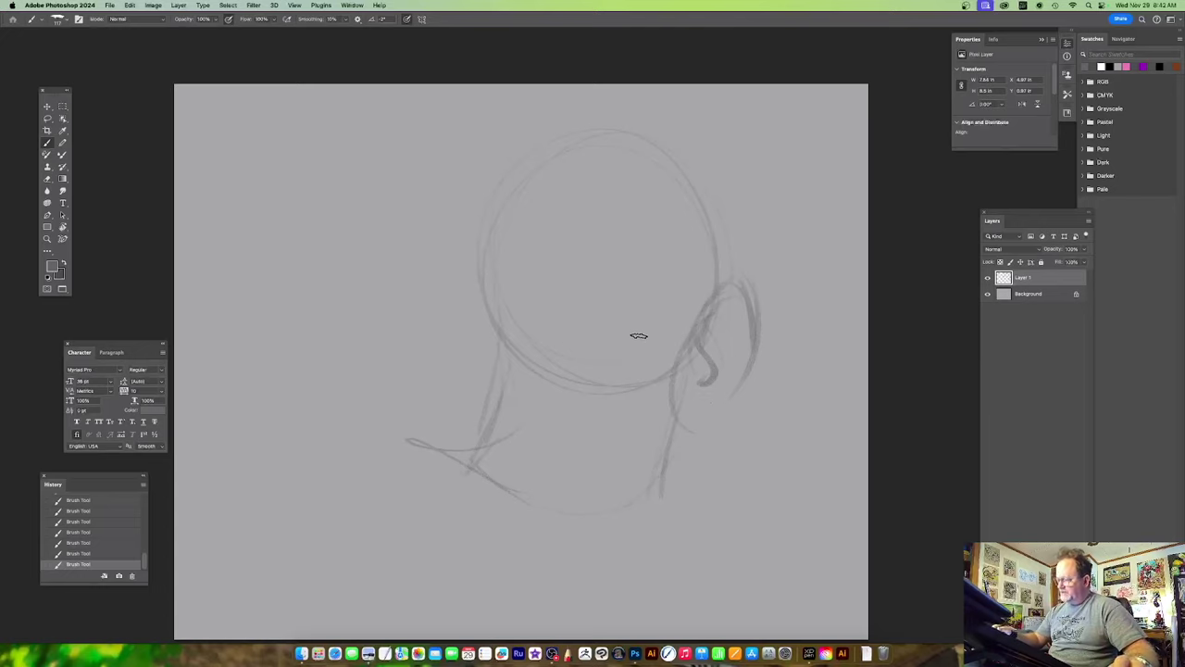
pyautogui.moveTo(720, 268); pyautogui.dragTo(756, 384)
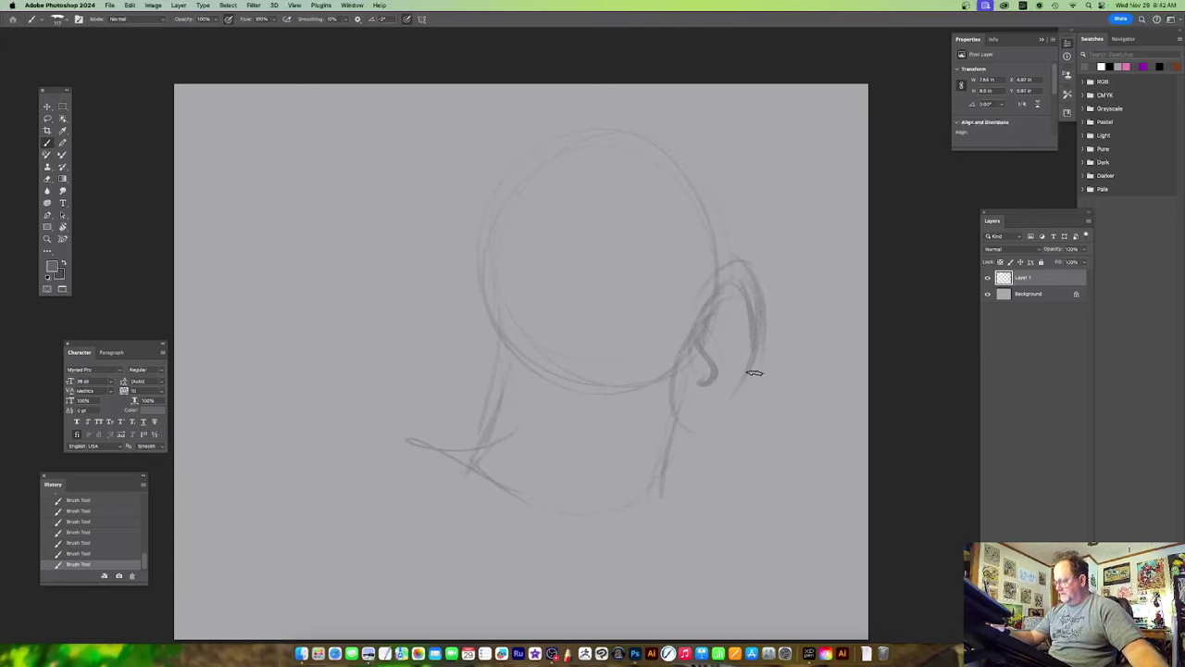
# Move the head sketch down on the canvas to make room above it.
pyautogui.scroll(5, 701, 346)
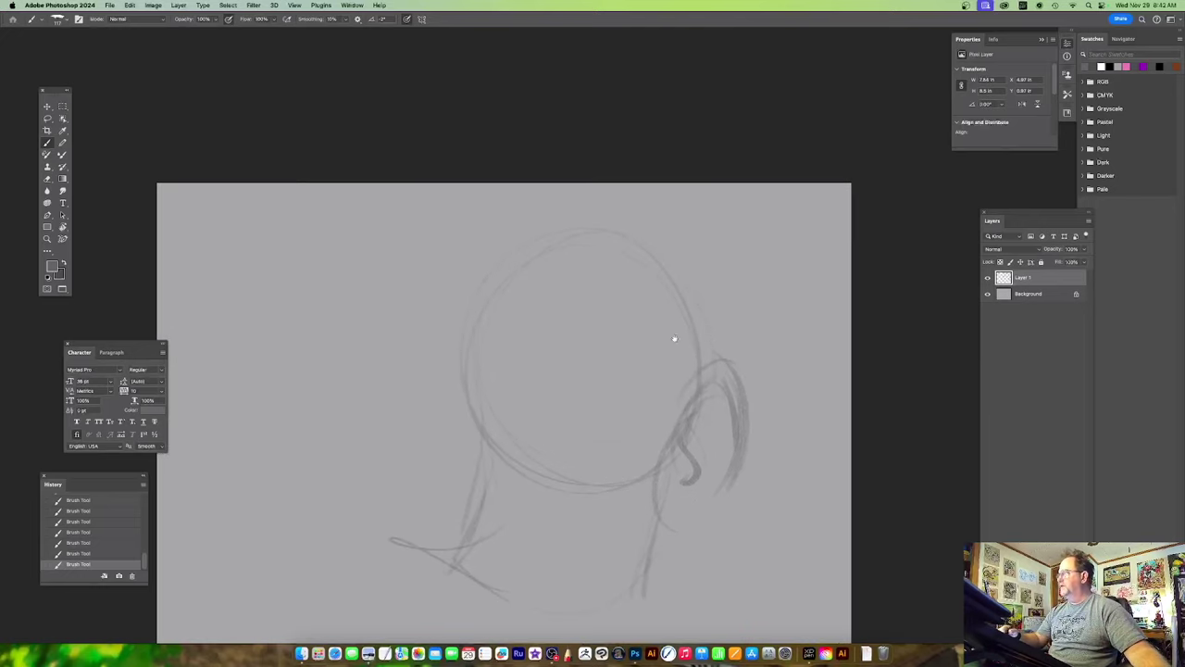
pyautogui.moveTo(678, 327); pyautogui.dragTo(673, 240)
pyautogui.moveTo(680, 353); pyautogui.dragTo(676, 384)
pyautogui.moveTo(736, 318); pyautogui.dragTo(736, 340)
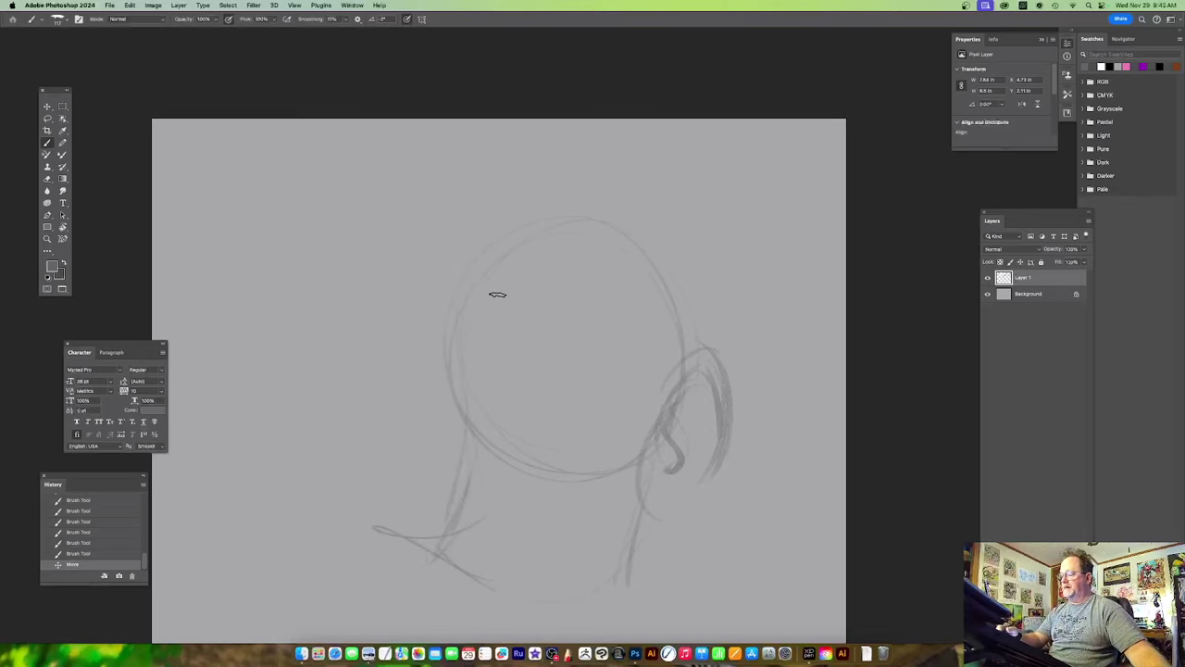
# Sketch the hairline and sweeping tufts of hair rising over the top and front of the head.
pyautogui.moveTo(507, 274)
pyautogui.mouseDown()
pyautogui.moveTo(621, 183)
pyautogui.moveTo(551, 137)
pyautogui.mouseUp()
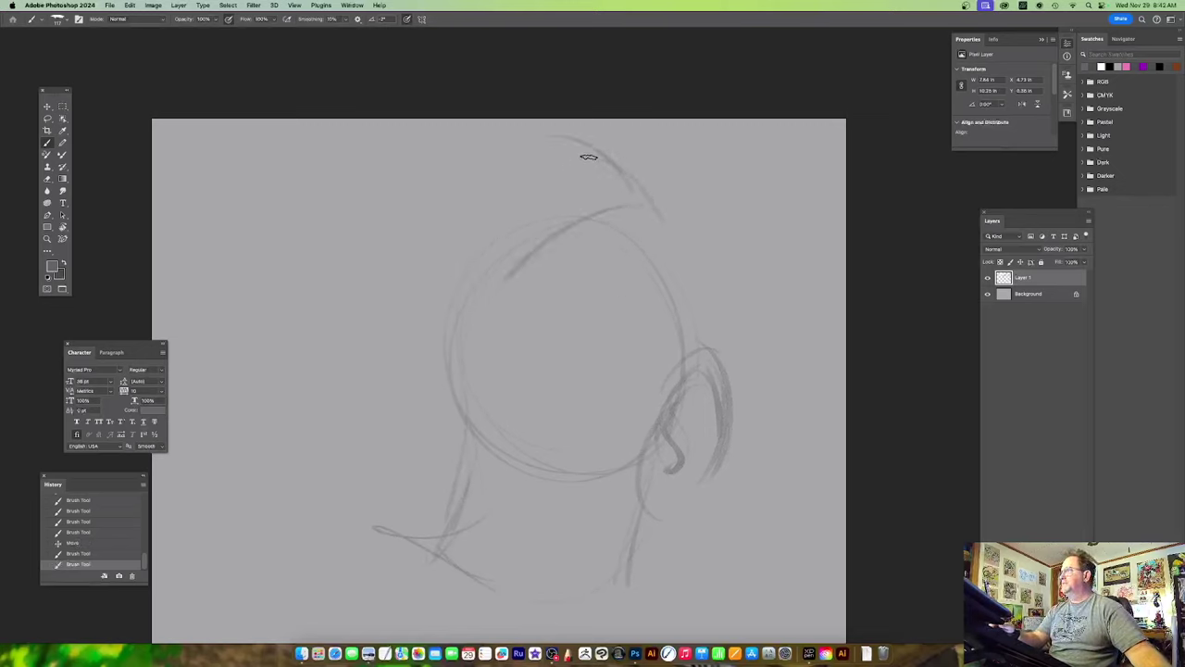
pyautogui.moveTo(558, 224); pyautogui.dragTo(483, 163)
pyautogui.moveTo(562, 251); pyautogui.dragTo(432, 168)
pyautogui.moveTo(540, 231); pyautogui.dragTo(392, 229)
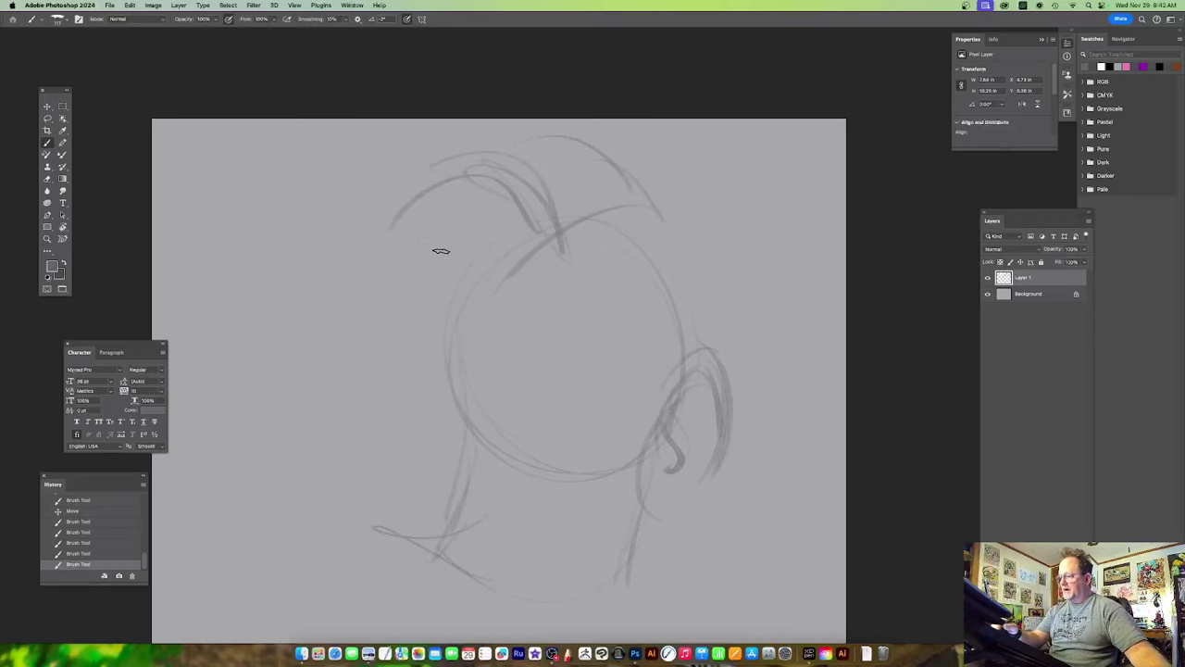
pyautogui.moveTo(491, 178); pyautogui.dragTo(435, 212)
pyautogui.moveTo(665, 307); pyautogui.dragTo(631, 238)
pyautogui.moveTo(468, 162); pyautogui.dragTo(356, 200)
pyautogui.moveTo(426, 184); pyautogui.dragTo(363, 231)
pyautogui.hscroll(3, 599, 293)
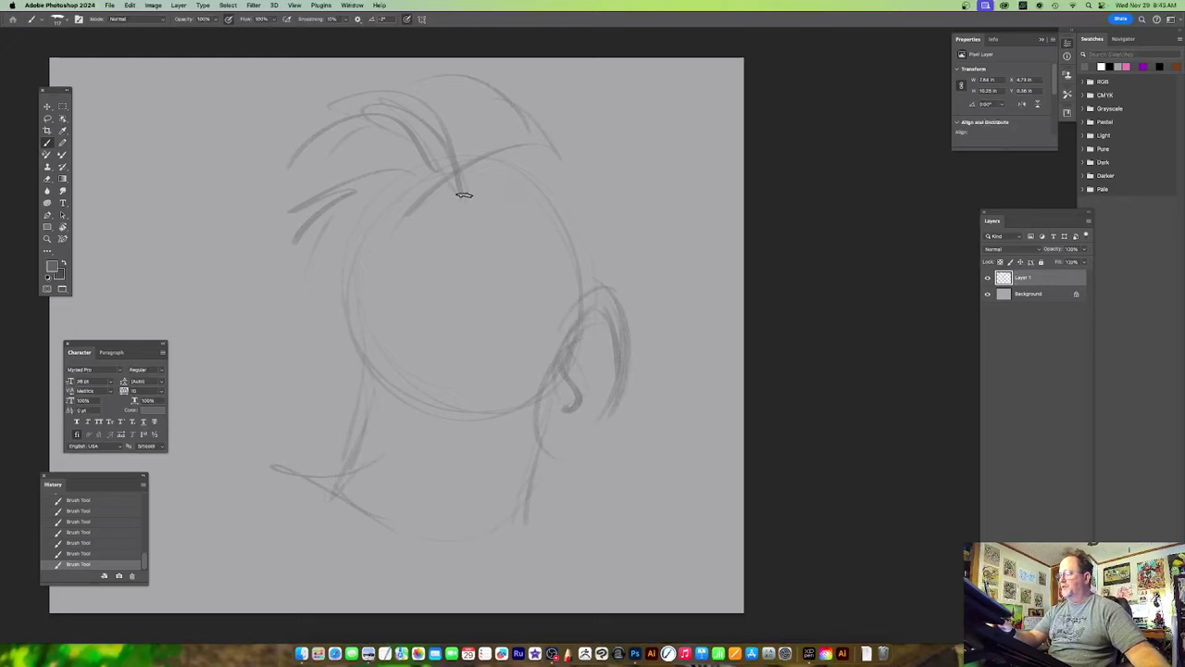
# Sketch the side hairline curving down from the temple to the ear, and the outer contour of the hair behind it.
pyautogui.moveTo(481, 205)
pyautogui.mouseDown()
pyautogui.moveTo(560, 155)
pyautogui.moveTo(509, 250)
pyautogui.moveTo(563, 318)
pyautogui.mouseUp()
pyautogui.hscroll(1, 600, 203)
pyautogui.moveTo(570, 167); pyautogui.dragTo(626, 269)
pyautogui.press('super+z')
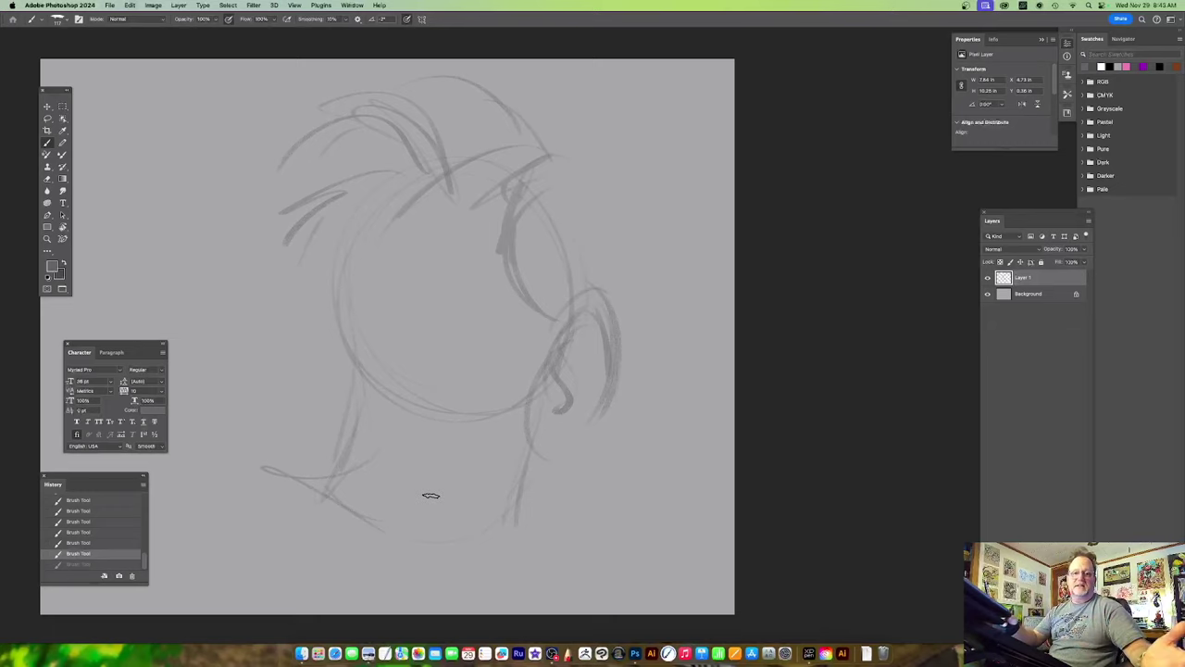
pyautogui.moveTo(568, 165)
pyautogui.mouseDown()
pyautogui.moveTo(550, 175)
pyautogui.moveTo(587, 177)
pyautogui.moveTo(601, 257)
pyautogui.mouseUp()
pyautogui.moveTo(616, 494); pyautogui.dragTo(683, 452)
# Draw a long curved line down the face from the hairline past the cheek to mark its side plane.
pyautogui.moveTo(478, 174); pyautogui.dragTo(435, 411)
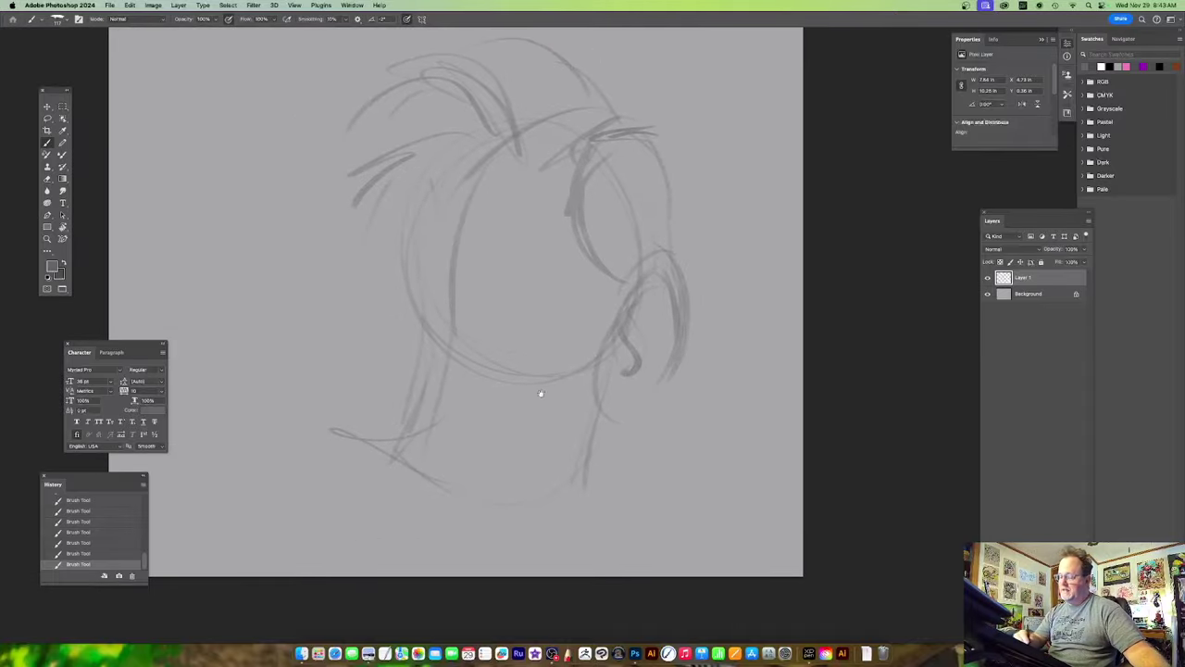
pyautogui.scroll(-3, 547, 357)
pyautogui.moveTo(443, 281)
pyautogui.mouseDown()
pyautogui.moveTo(412, 430)
pyautogui.moveTo(433, 374)
pyautogui.moveTo(427, 387)
pyautogui.mouseUp()
pyautogui.press('super+z')
pyautogui.moveTo(561, 333)
pyautogui.mouseDown()
pyautogui.moveTo(563, 376)
pyautogui.moveTo(564, 352)
pyautogui.mouseUp()
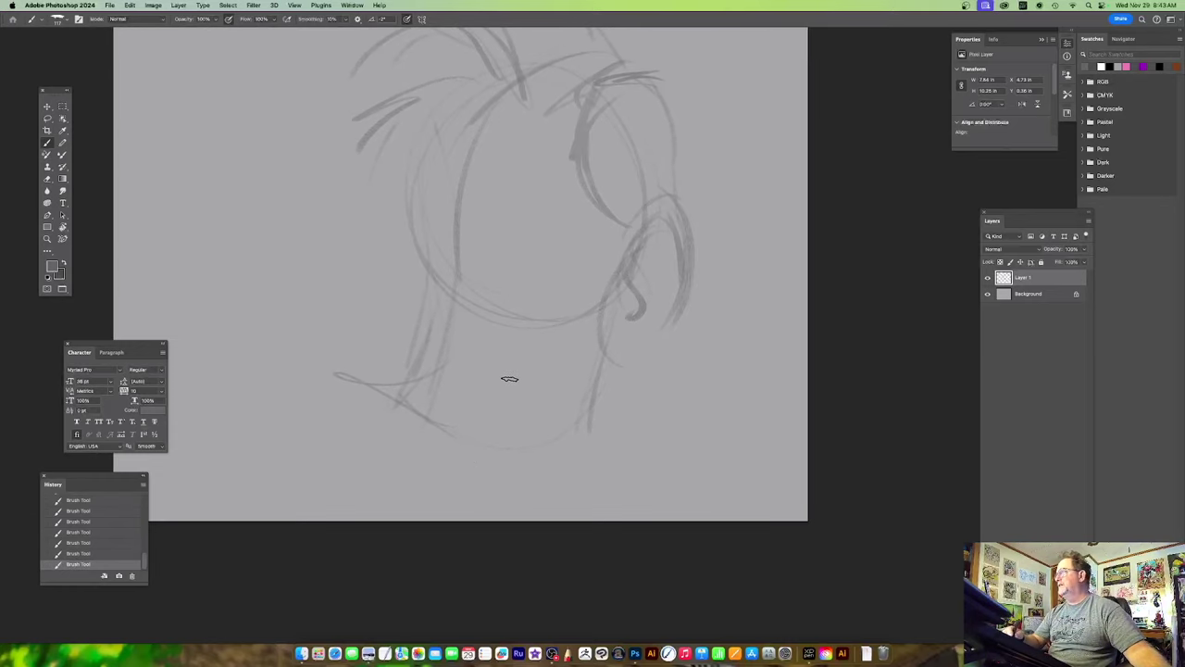
# Sketch the forehead contour and a slanted brow line at the front of the face.
pyautogui.scroll(4, 463, 284)
pyautogui.moveTo(465, 165); pyautogui.dragTo(393, 291)
pyautogui.moveTo(451, 191); pyautogui.dragTo(389, 330)
pyautogui.moveTo(370, 283); pyautogui.dragTo(435, 348)
pyautogui.scroll(1, 580, 373)
pyautogui.scroll(-2, 611, 315)
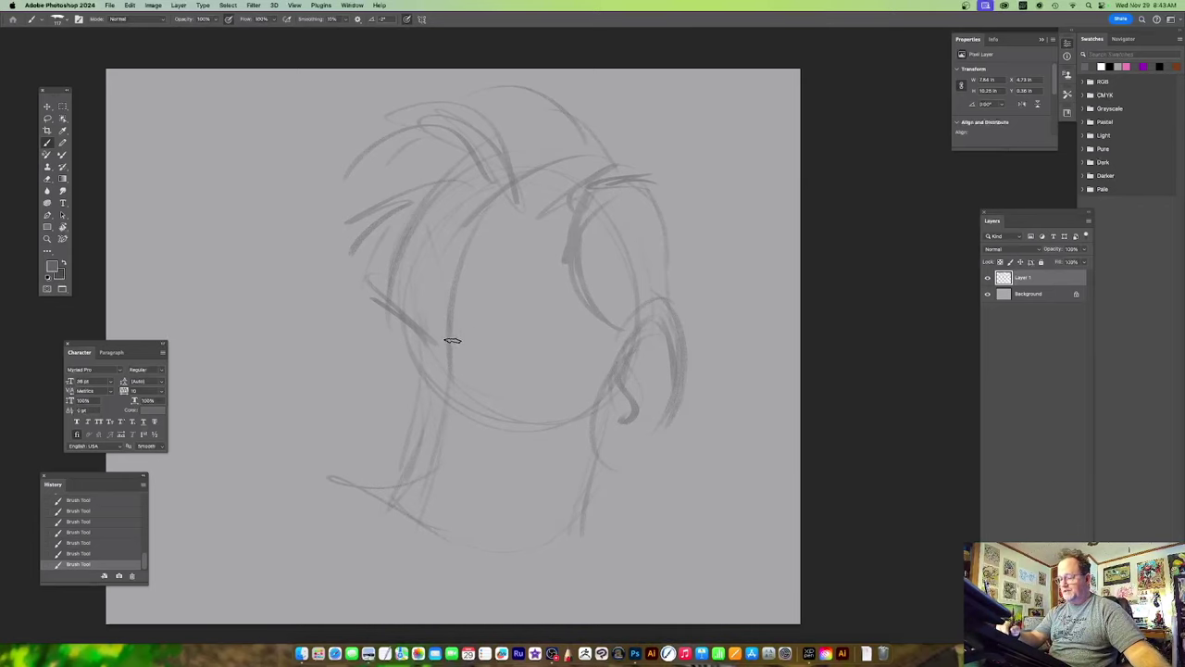
# Darken the inner end of the brow where it meets the face's side-plane line.
pyautogui.scroll(3, 518, 352)
pyautogui.moveTo(506, 355)
pyautogui.mouseDown()
pyautogui.moveTo(567, 348)
pyautogui.moveTo(554, 348)
pyautogui.mouseUp()
pyautogui.moveTo(566, 461); pyautogui.dragTo(573, 413)
pyautogui.moveTo(465, 311); pyautogui.dragTo(477, 334)
pyautogui.scroll(-3, 554, 372)
pyautogui.hscroll(-2, 554, 372)
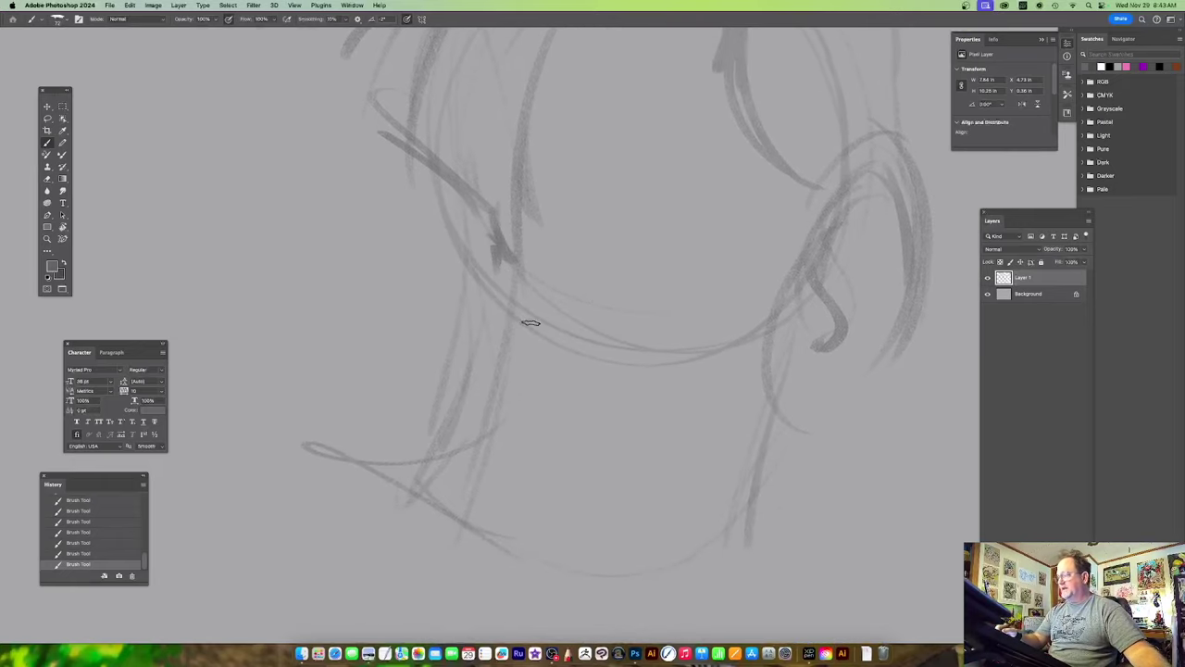
# Draw the nose bridge slanting down from the brow and round off the tip of the nose.
pyautogui.moveTo(503, 239)
pyautogui.mouseDown()
pyautogui.moveTo(442, 369)
pyautogui.moveTo(504, 399)
pyautogui.moveTo(436, 370)
pyautogui.mouseUp()
pyautogui.scroll(-2, 602, 324)
pyautogui.press('super+z')
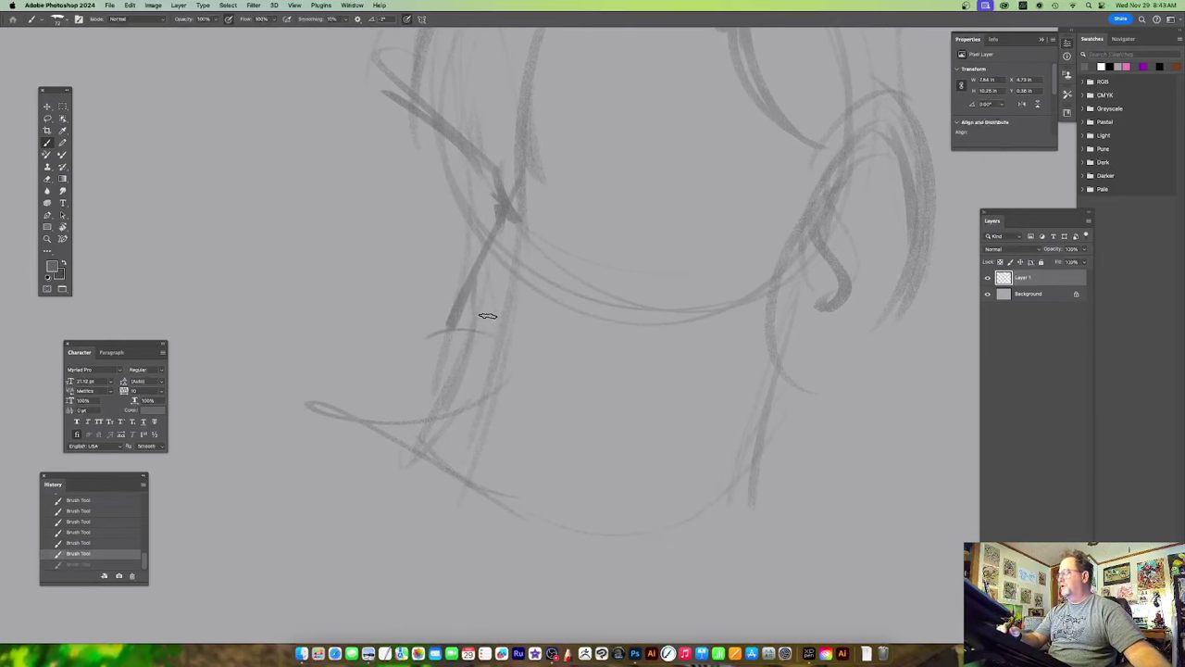
pyautogui.moveTo(479, 267); pyautogui.dragTo(463, 317)
pyautogui.moveTo(503, 222)
pyautogui.mouseDown()
pyautogui.moveTo(453, 324)
pyautogui.moveTo(491, 341)
pyautogui.moveTo(456, 322)
pyautogui.moveTo(427, 344)
pyautogui.moveTo(442, 380)
pyautogui.mouseUp()
pyautogui.moveTo(695, 316); pyautogui.dragTo(643, 357)
pyautogui.moveTo(398, 362)
pyautogui.mouseDown()
pyautogui.moveTo(384, 393)
pyautogui.moveTo(399, 387)
pyautogui.moveTo(381, 384)
pyautogui.moveTo(374, 413)
pyautogui.moveTo(394, 437)
pyautogui.moveTo(454, 427)
pyautogui.mouseUp()
# Draw the underside of the nose and the angular nostril wing beside the tip.
pyautogui.hscroll(-3, 504, 413)
pyautogui.scroll(-1, 504, 413)
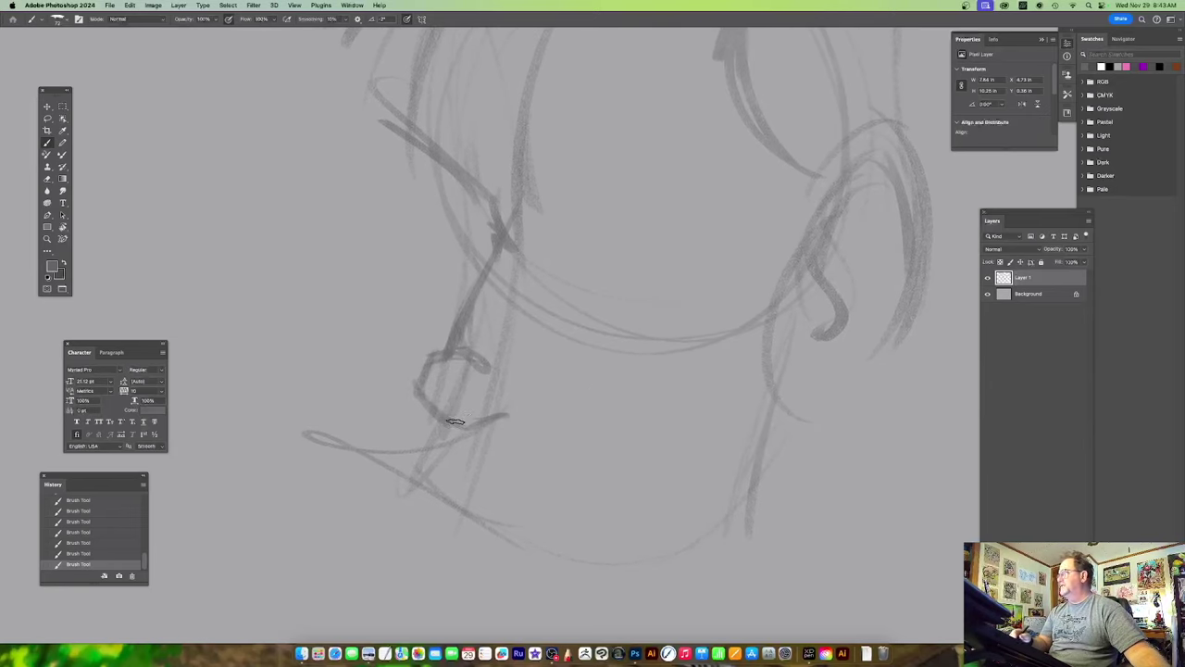
pyautogui.moveTo(474, 376)
pyautogui.mouseDown()
pyautogui.moveTo(516, 364)
pyautogui.moveTo(531, 386)
pyautogui.moveTo(509, 429)
pyautogui.moveTo(462, 430)
pyautogui.mouseUp()
pyautogui.moveTo(520, 355); pyautogui.dragTo(519, 372)
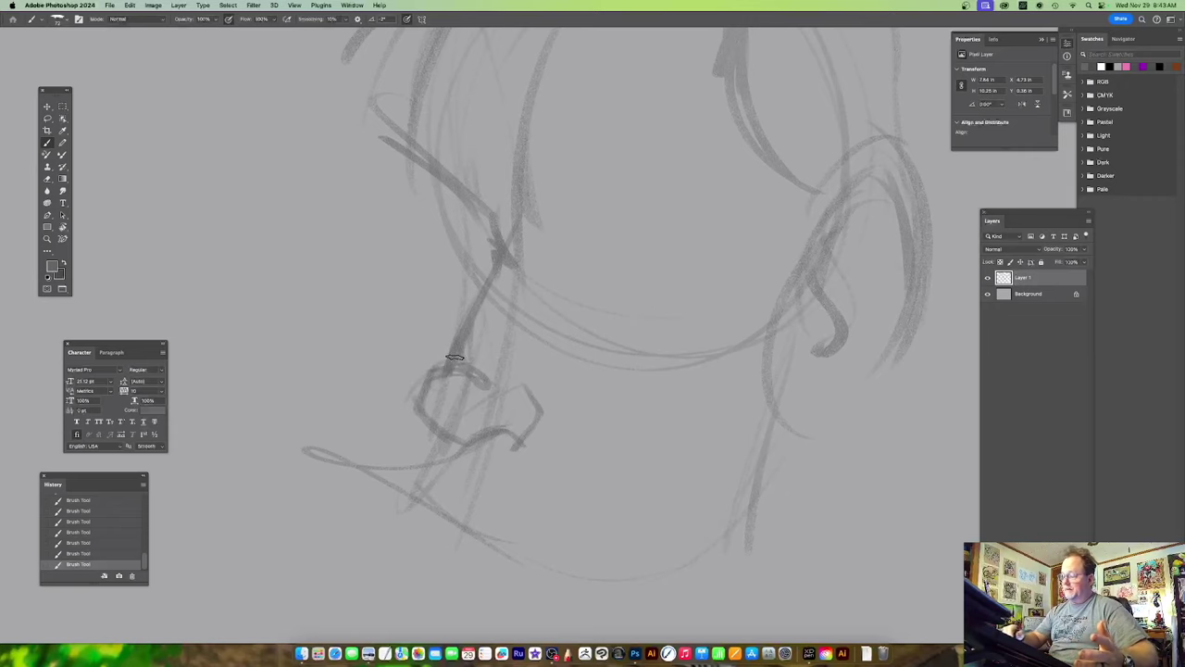
# Extend the face's side-plane line with a short stroke beside the inner end of the brow.
pyautogui.moveTo(638, 279); pyautogui.dragTo(575, 360)
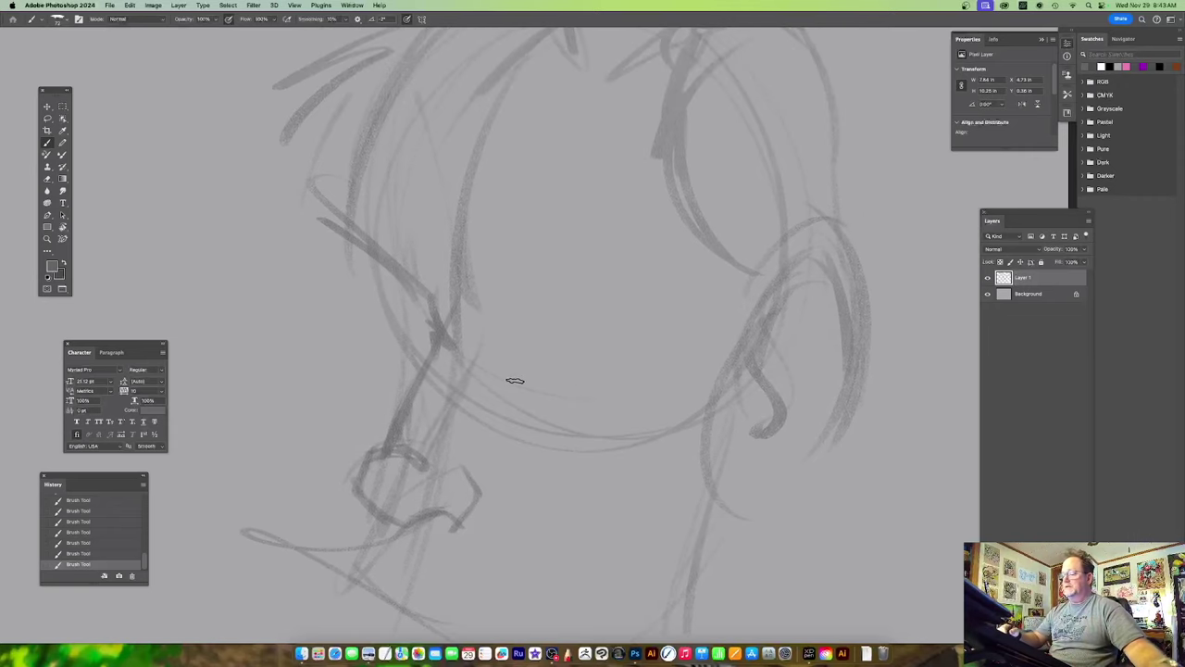
pyautogui.moveTo(466, 295); pyautogui.dragTo(482, 343)
pyautogui.moveTo(582, 320); pyautogui.dragTo(616, 320)
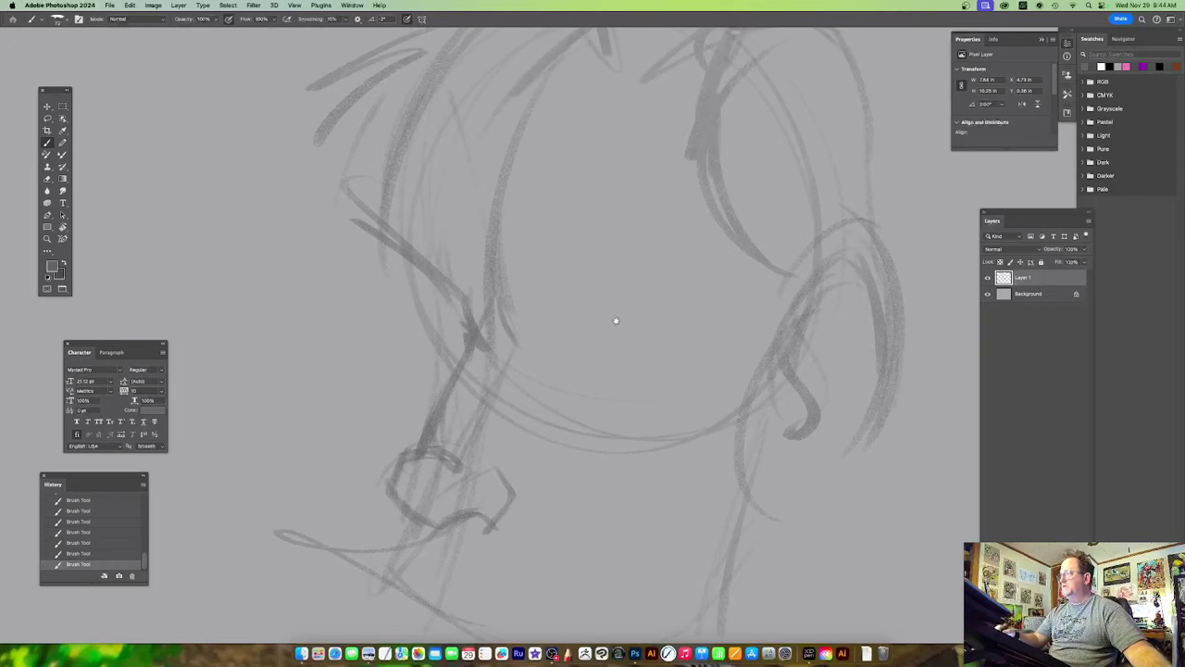
# Draw a short curved stroke below the far brow's outer end and sketch the angled near brow across the face.
pyautogui.moveTo(378, 232); pyautogui.dragTo(341, 278)
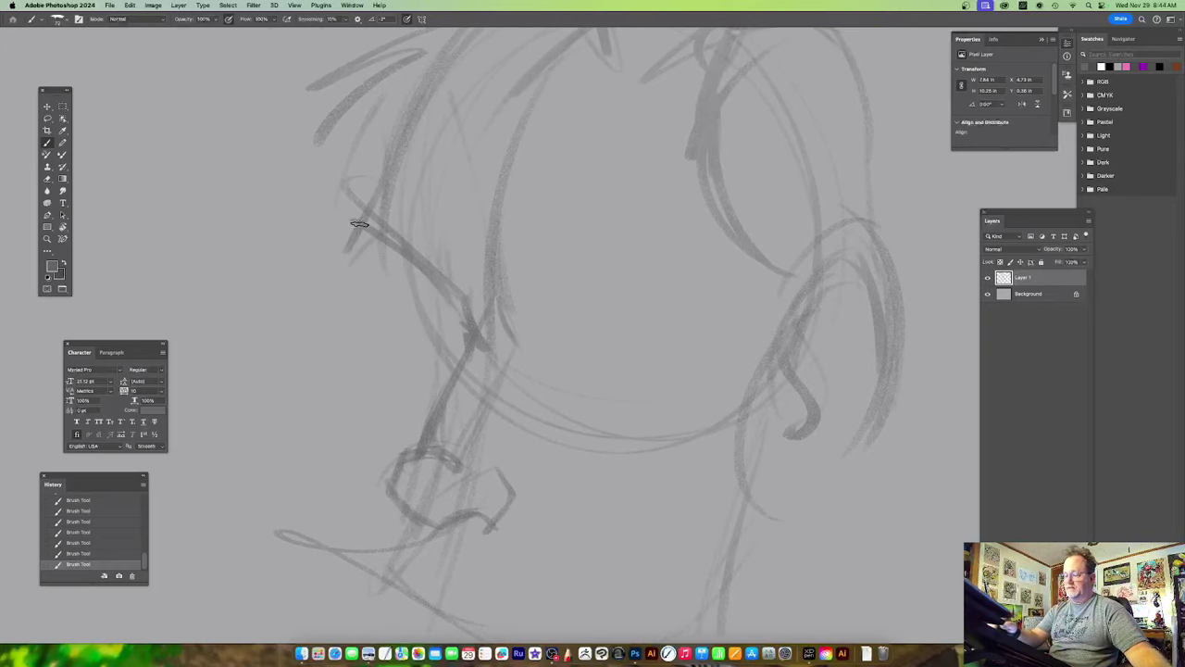
pyautogui.hscroll(2, 566, 359)
pyautogui.scroll(1, 566, 358)
pyautogui.moveTo(463, 320); pyautogui.dragTo(474, 375)
pyautogui.moveTo(452, 329)
pyautogui.mouseDown()
pyautogui.moveTo(648, 280)
pyautogui.moveTo(682, 322)
pyautogui.mouseUp()
pyautogui.scroll(-3, 784, 343)
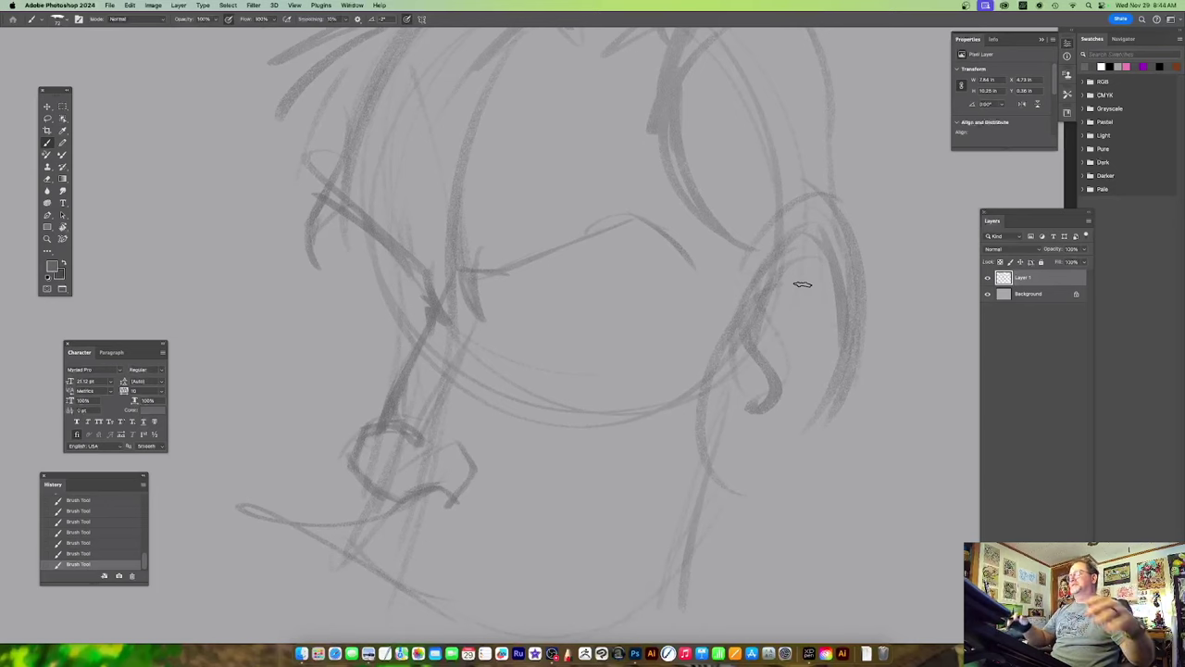
# Add spiky hair strokes above the far brow and sweeping strands through the front of the quiff.
pyautogui.scroll(5, 394, 191)
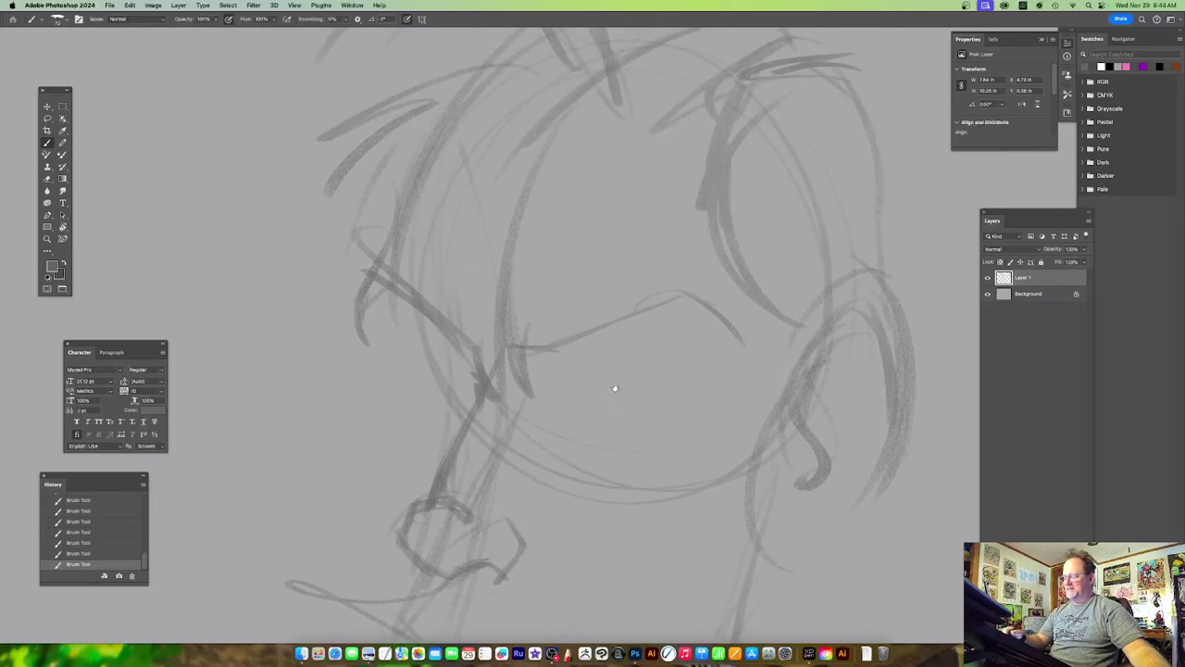
pyautogui.scroll(2, 606, 464)
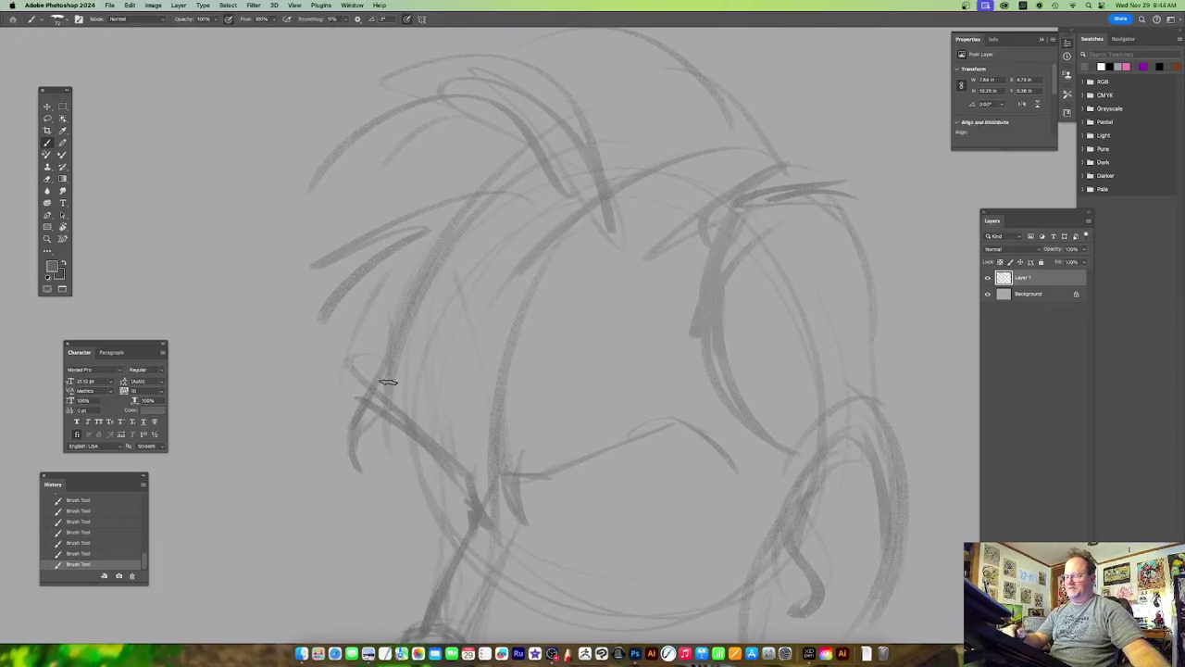
pyautogui.scroll(-1, 662, 203)
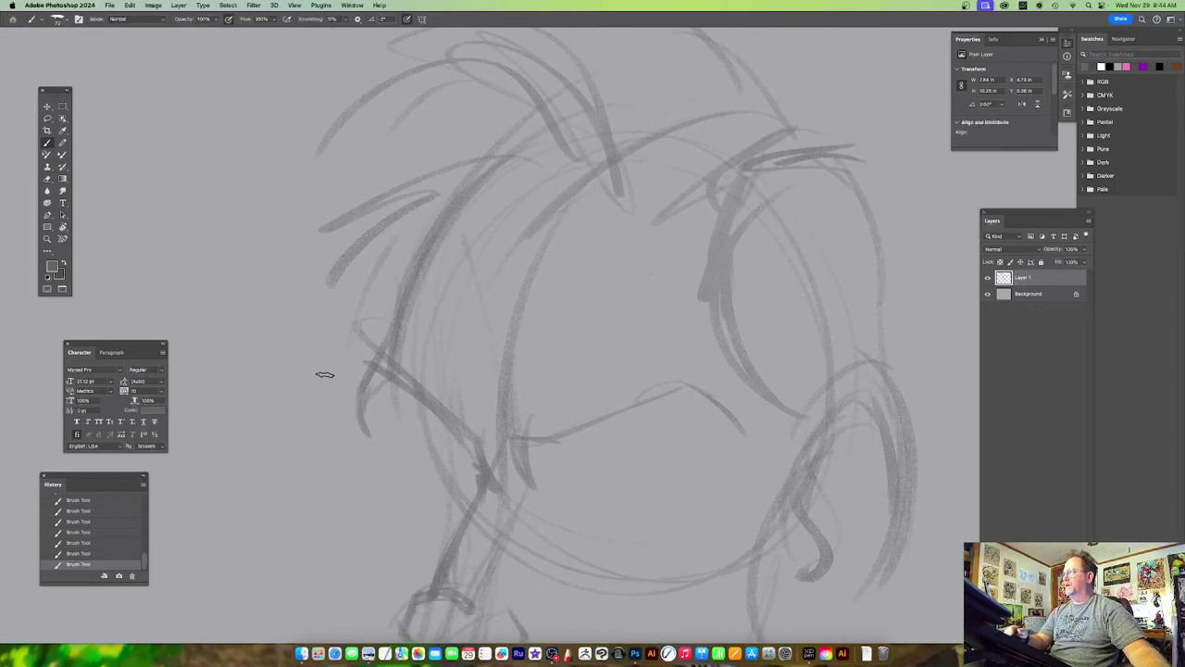
pyautogui.scroll(4, 609, 397)
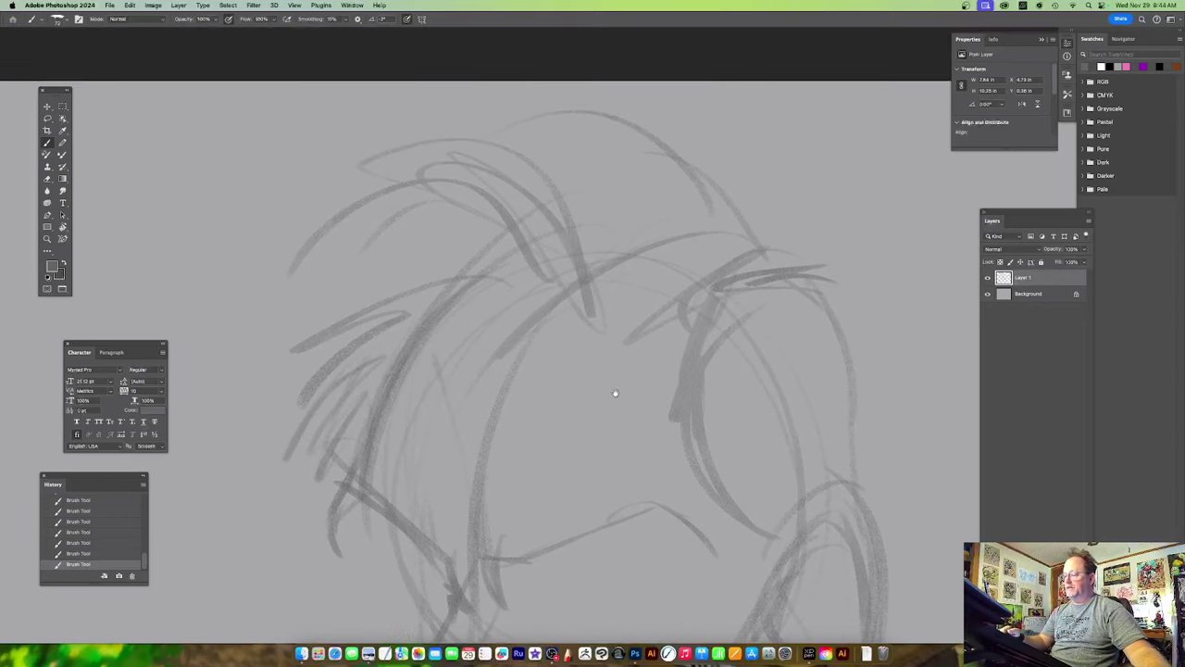
pyautogui.scroll(1, 607, 324)
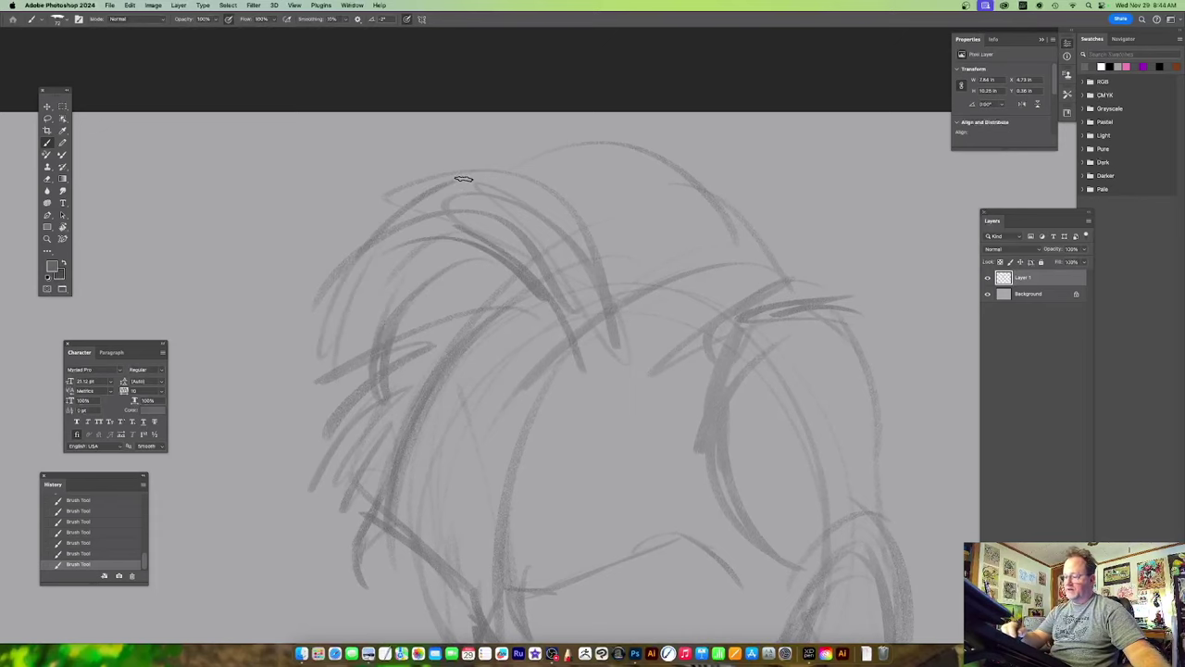
pyautogui.scroll(3, 572, 276)
pyautogui.hscroll(3, 571, 276)
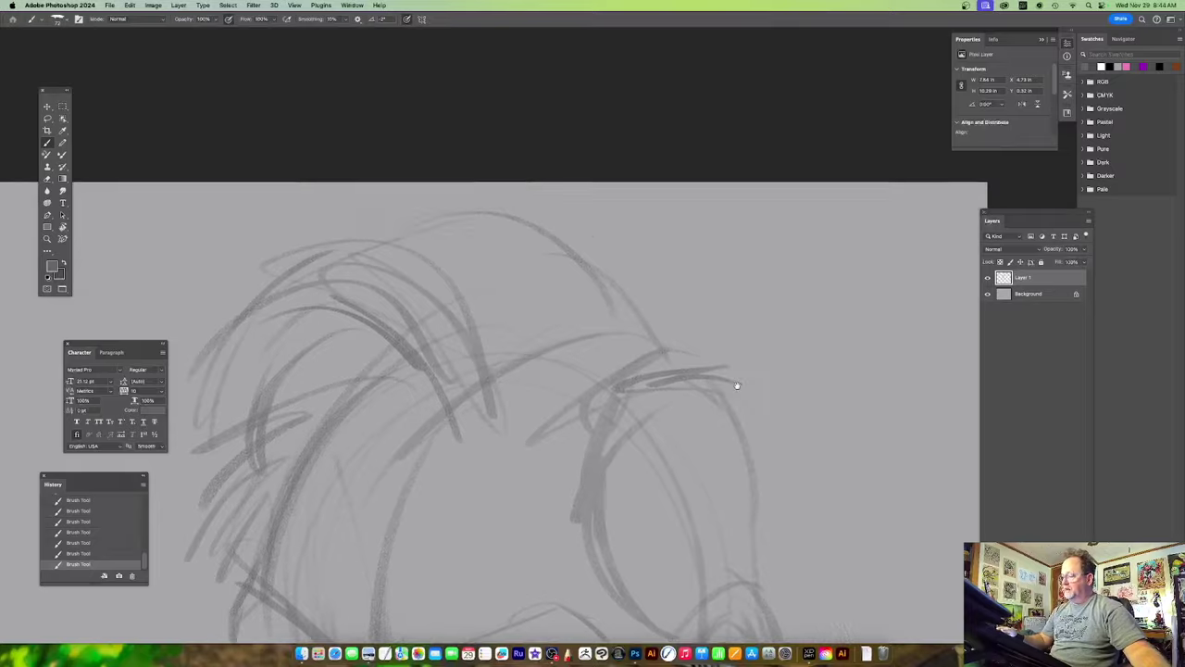
# Draw flowing strands over the crown, add a small hair tuft at the back, and darken the back-of-head outline.
pyautogui.hscroll(3, 735, 386)
pyautogui.moveTo(346, 222); pyautogui.dragTo(466, 360)
pyautogui.moveTo(397, 238); pyautogui.dragTo(451, 289)
pyautogui.moveTo(461, 254)
pyautogui.mouseDown()
pyautogui.moveTo(519, 315)
pyautogui.moveTo(593, 343)
pyautogui.mouseUp()
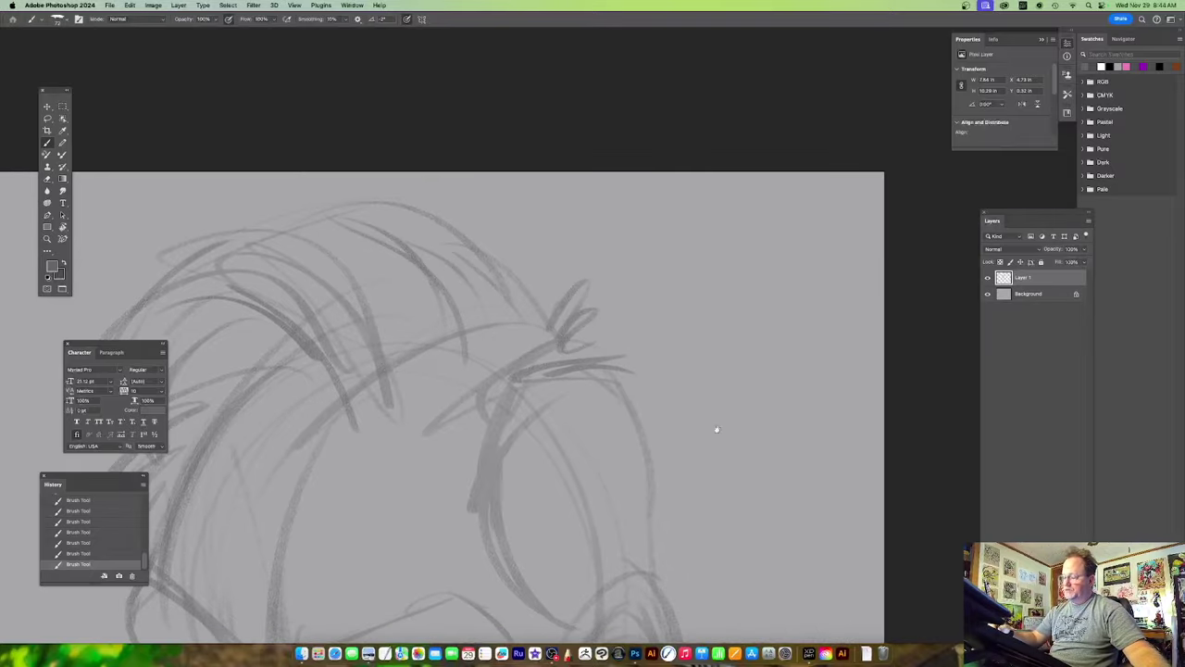
pyautogui.moveTo(717, 429); pyautogui.dragTo(635, 273)
pyautogui.moveTo(513, 215); pyautogui.dragTo(573, 287)
pyautogui.scroll(2, 692, 364)
pyautogui.hscroll(-3, 691, 364)
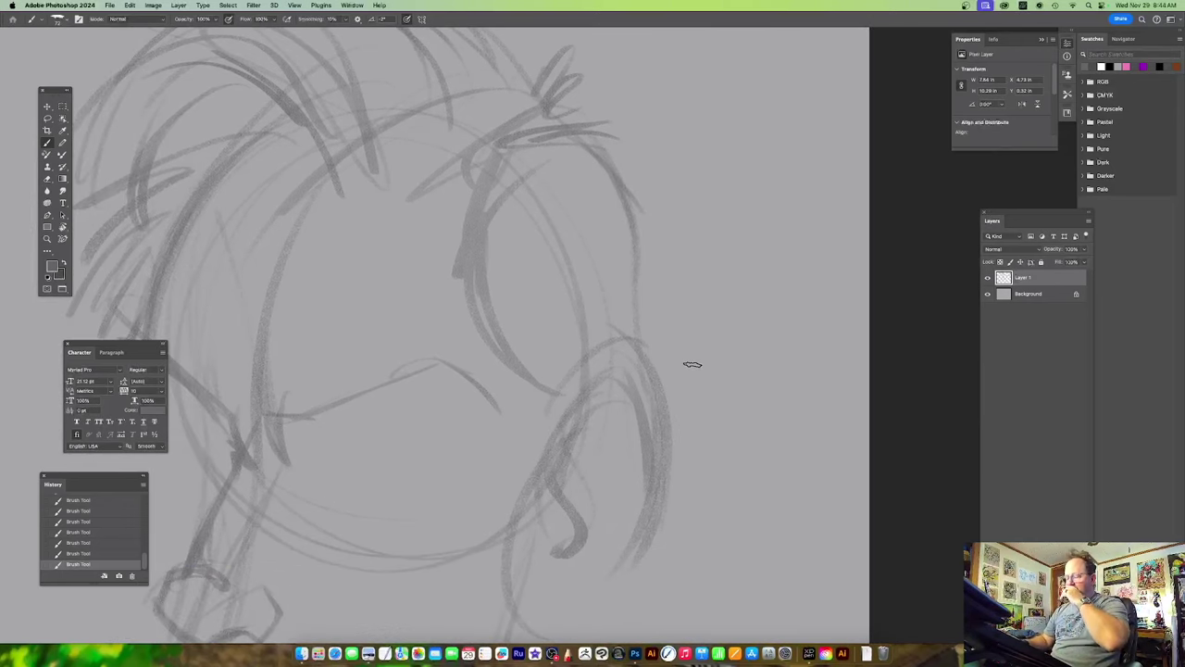
# Thicken the ear's inner fold and top rim, and add short strokes along its outer back edge.
pyautogui.moveTo(636, 502); pyautogui.dragTo(645, 339)
pyautogui.moveTo(630, 245)
pyautogui.mouseDown()
pyautogui.moveTo(571, 312)
pyautogui.moveTo(594, 377)
pyautogui.mouseUp()
pyautogui.moveTo(567, 339); pyautogui.dragTo(629, 234)
pyautogui.moveTo(587, 246); pyautogui.dragTo(650, 202)
pyautogui.moveTo(739, 286)
pyautogui.mouseDown()
pyautogui.moveTo(719, 305)
pyautogui.moveTo(698, 299)
pyautogui.mouseUp()
pyautogui.moveTo(553, 269)
pyautogui.mouseDown()
pyautogui.moveTo(652, 206)
pyautogui.moveTo(667, 285)
pyautogui.mouseUp()
pyautogui.moveTo(618, 201); pyautogui.dragTo(656, 312)
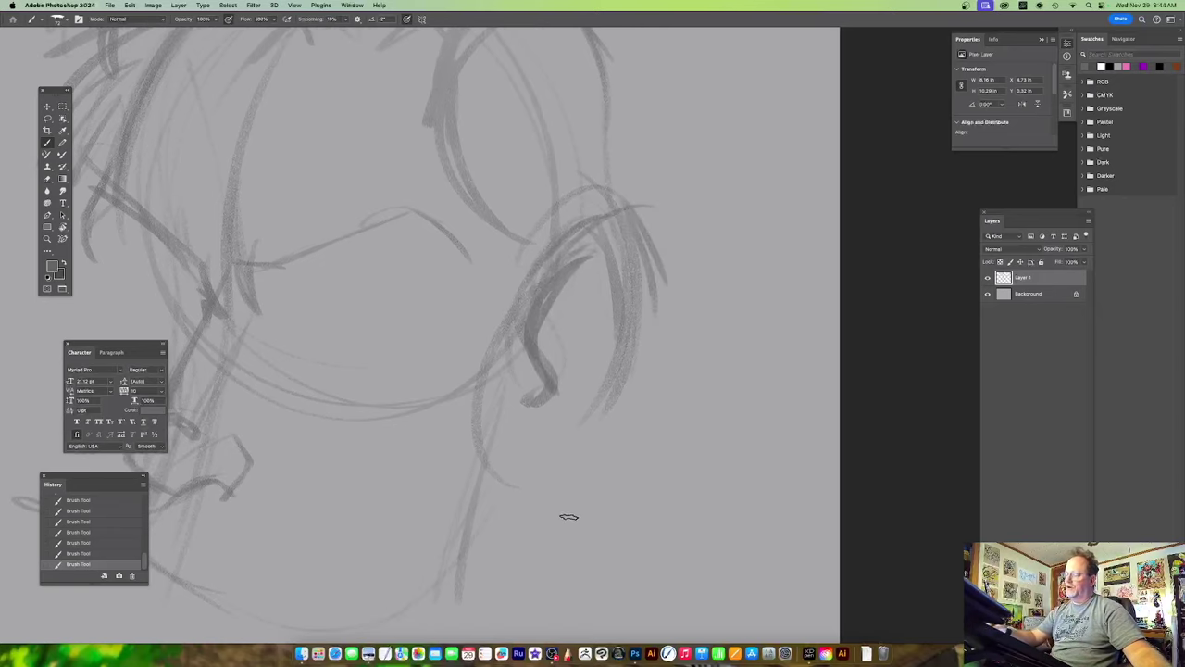
pyautogui.moveTo(690, 366); pyautogui.dragTo(703, 340)
pyautogui.moveTo(581, 355); pyautogui.dragTo(627, 336)
pyautogui.scroll(2, 626, 337)
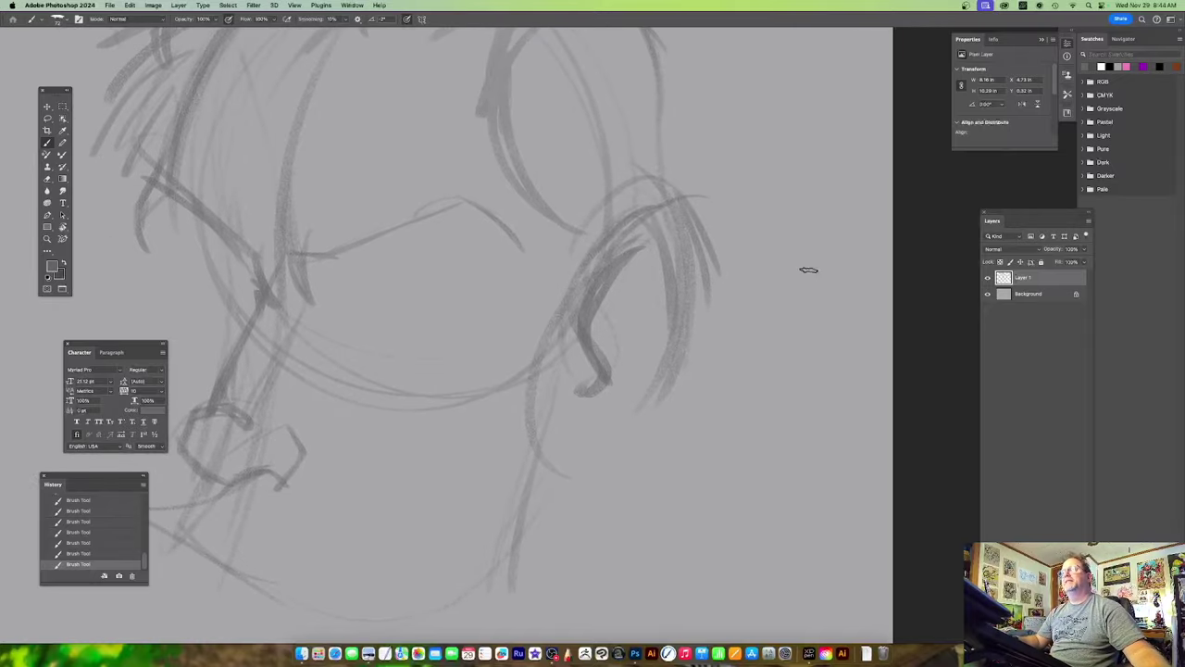
# Scale the sketch on Layer 1 down to about 94% and shift it slightly up and to the right.
pyautogui.scroll(-6, 639, 374)
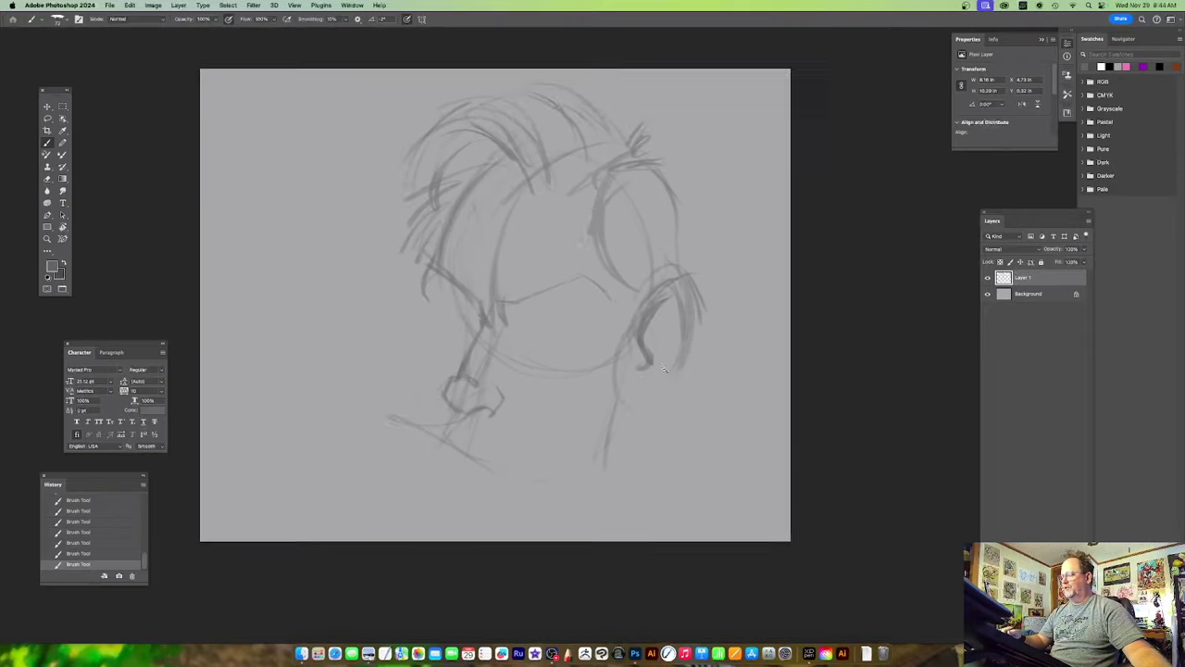
pyautogui.press('super+t')
pyautogui.scroll(2, 646, 289)
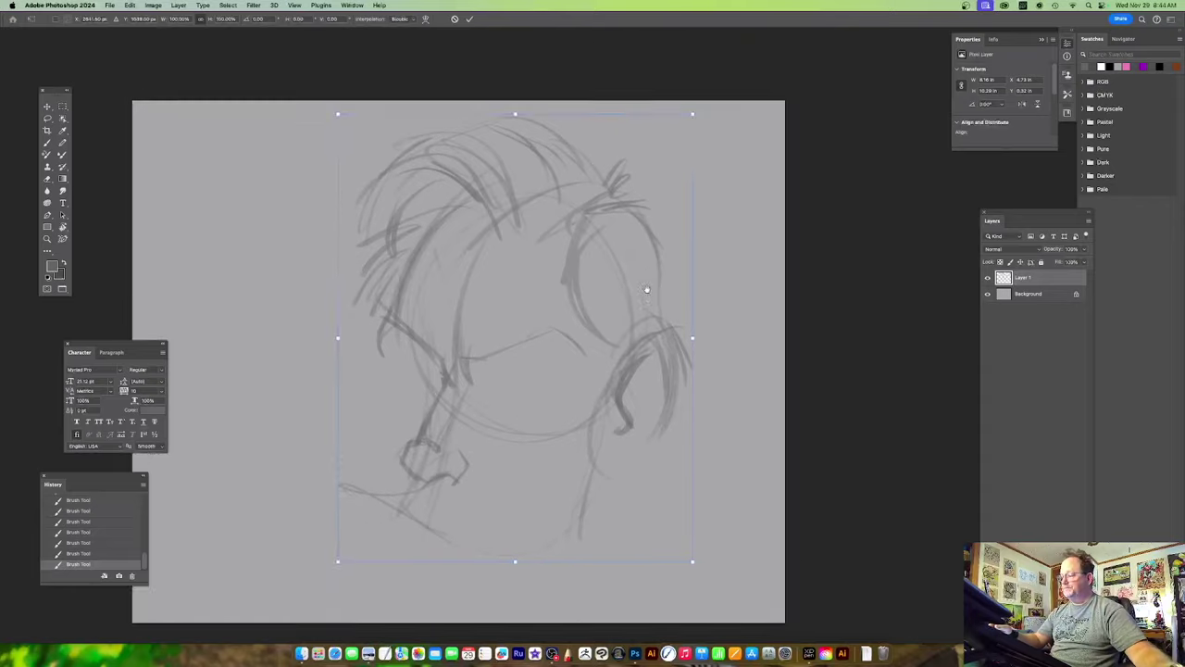
pyautogui.moveTo(695, 113); pyautogui.dragTo(671, 142)
pyautogui.moveTo(630, 252)
pyautogui.mouseDown()
pyautogui.moveTo(648, 218)
pyautogui.moveTo(649, 230)
pyautogui.mouseUp()
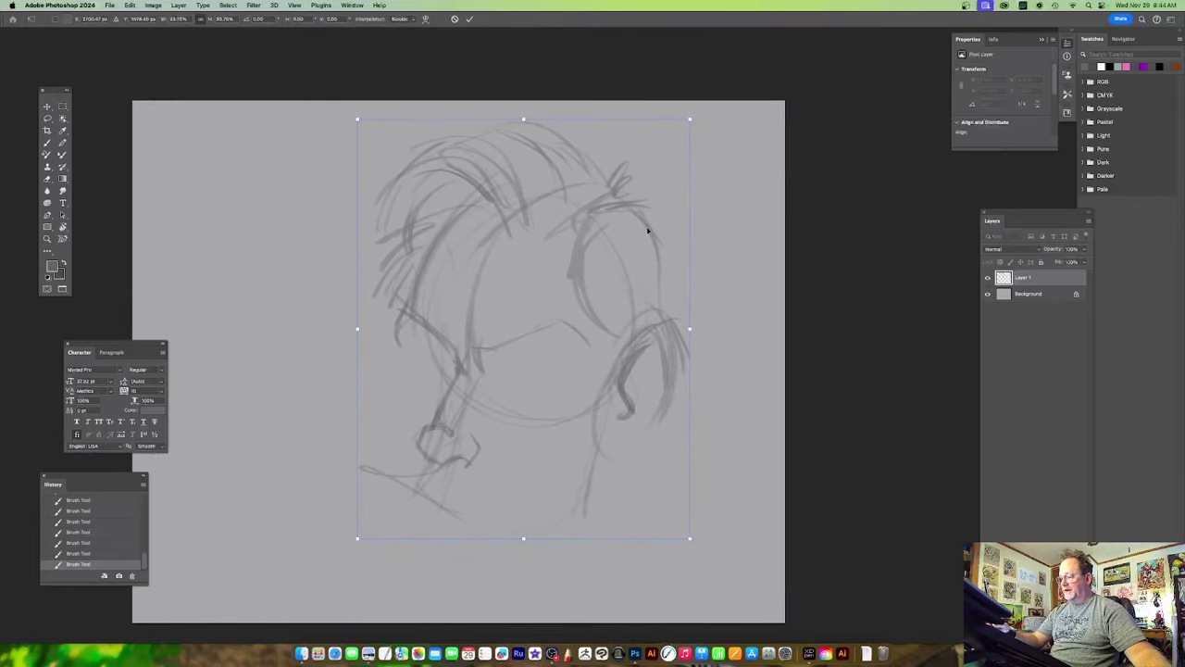
pyautogui.press('Return')
# Sketch a larger, looser cranium guide circle around the head, running past the far brow and through the ear.
pyautogui.scroll(4, 584, 308)
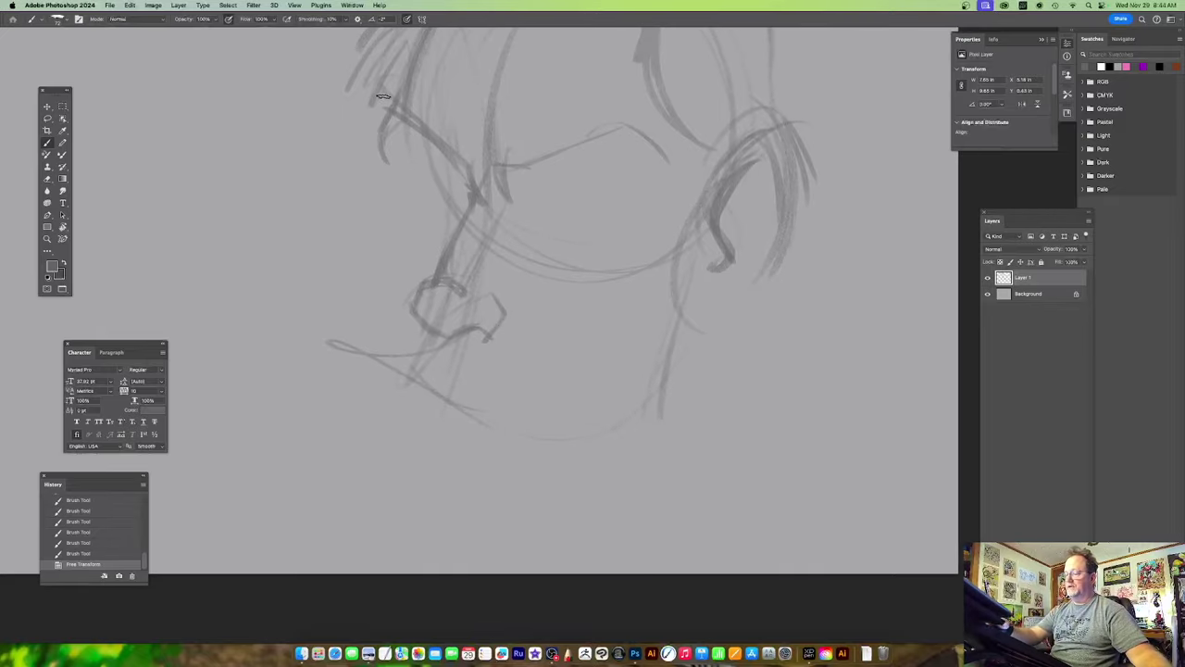
pyautogui.click(341, 114)
pyautogui.moveTo(689, 315); pyautogui.dragTo(656, 447)
pyautogui.moveTo(706, 267); pyautogui.dragTo(689, 301)
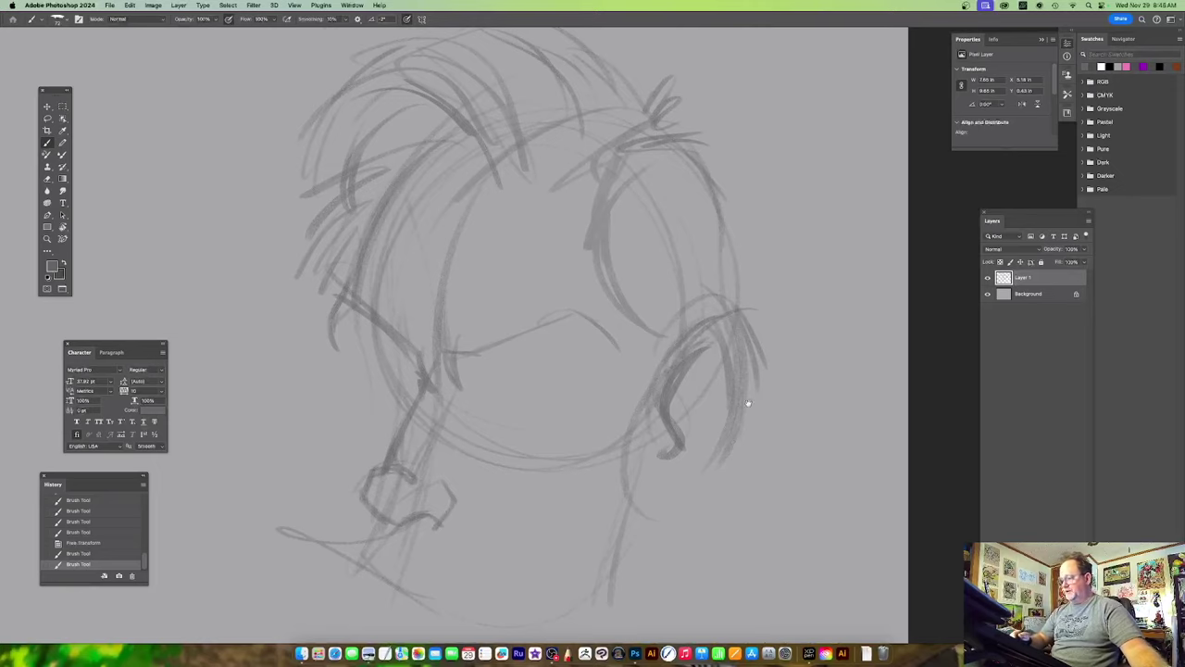
pyautogui.hscroll(3, 741, 405)
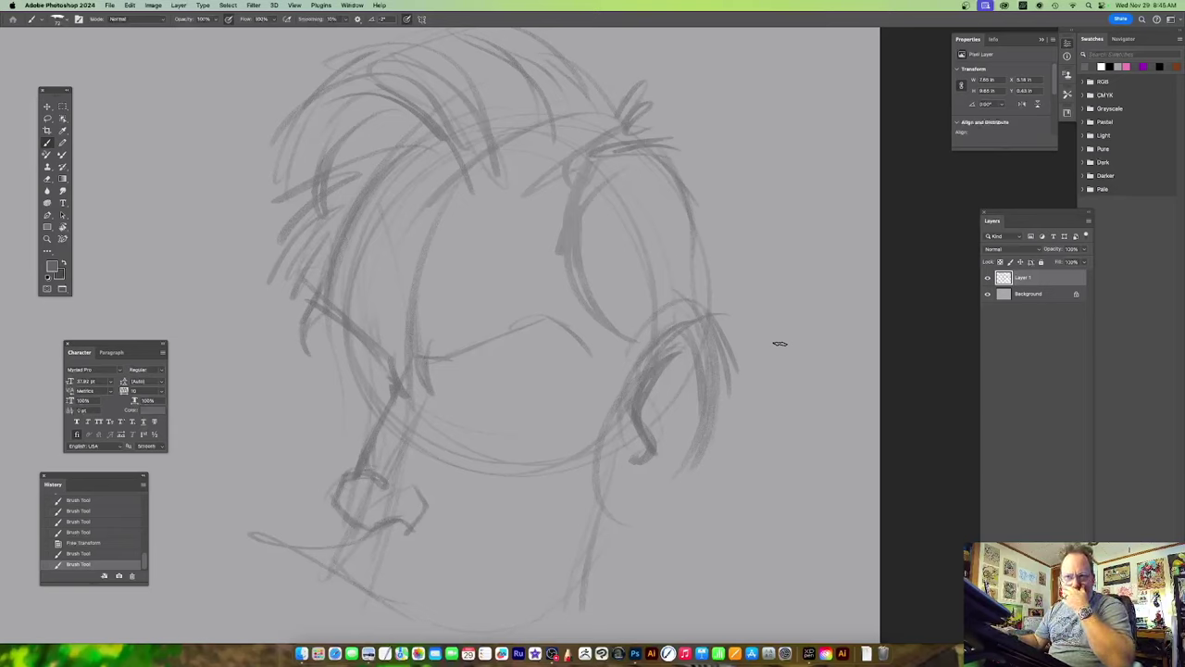
pyautogui.scroll(-4, 561, 407)
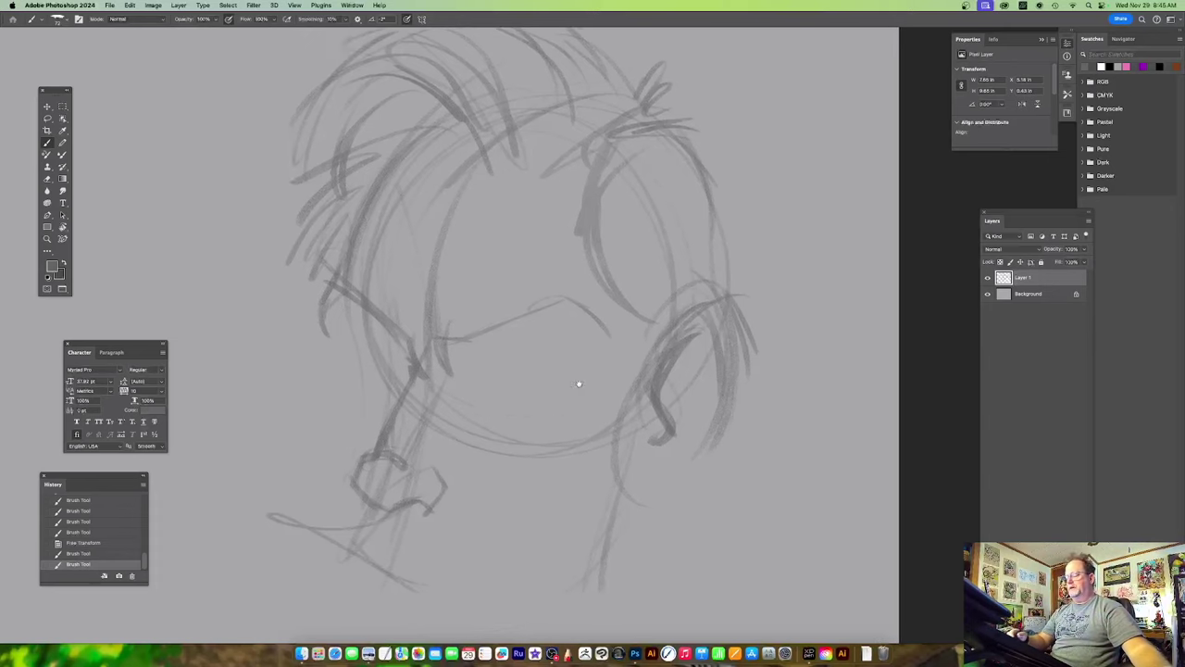
# Draw the far-side face contour from the brow into the eye socket, around the cheekbone and down toward the mouth.
pyautogui.moveTo(334, 234); pyautogui.dragTo(347, 276)
pyautogui.moveTo(375, 284)
pyautogui.mouseDown()
pyautogui.moveTo(373, 319)
pyautogui.moveTo(343, 338)
pyautogui.moveTo(408, 446)
pyautogui.mouseUp()
pyautogui.moveTo(676, 324); pyautogui.dragTo(643, 318)
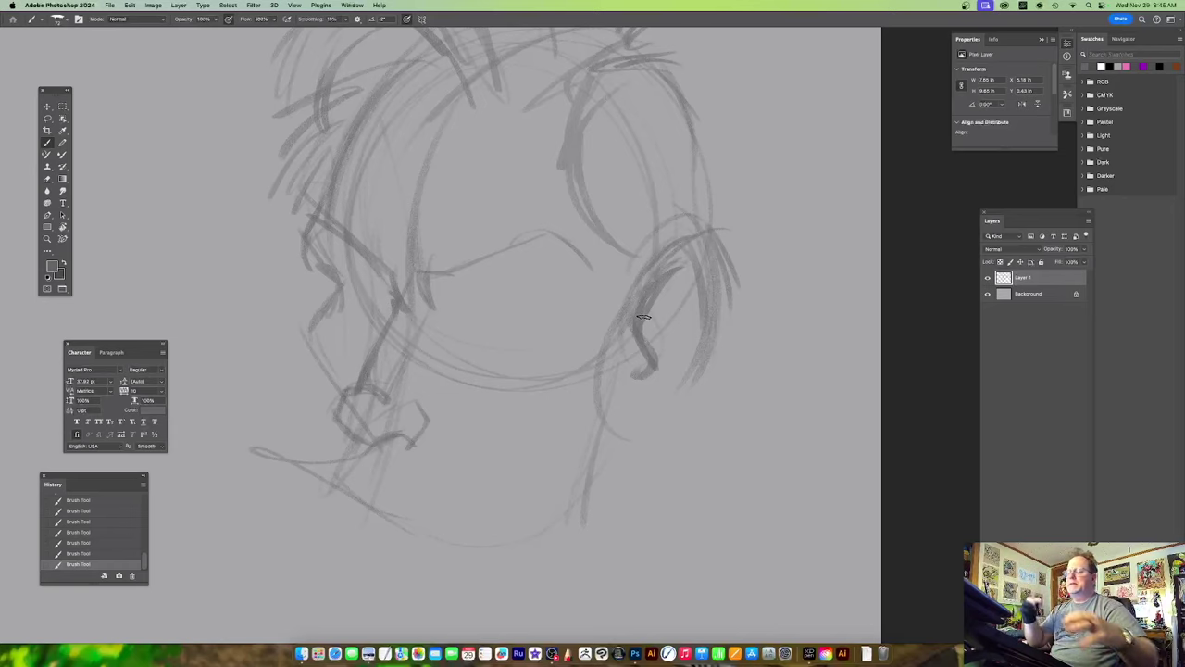
pyautogui.moveTo(516, 285); pyautogui.dragTo(529, 234)
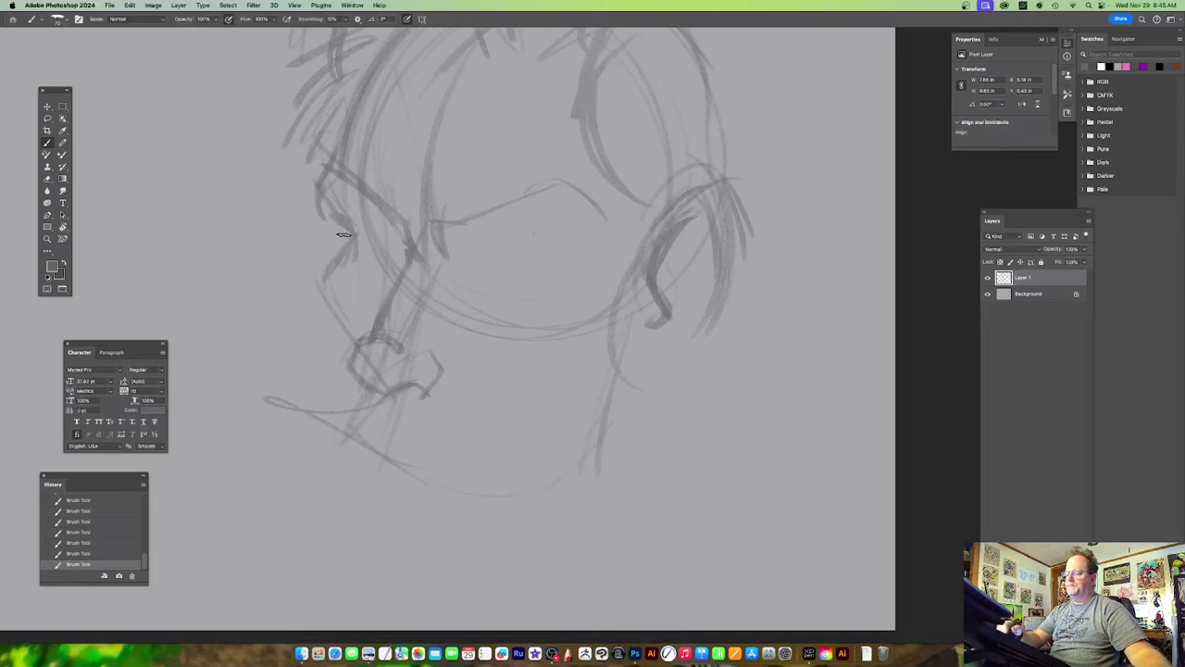
pyautogui.scroll(-3, 371, 297)
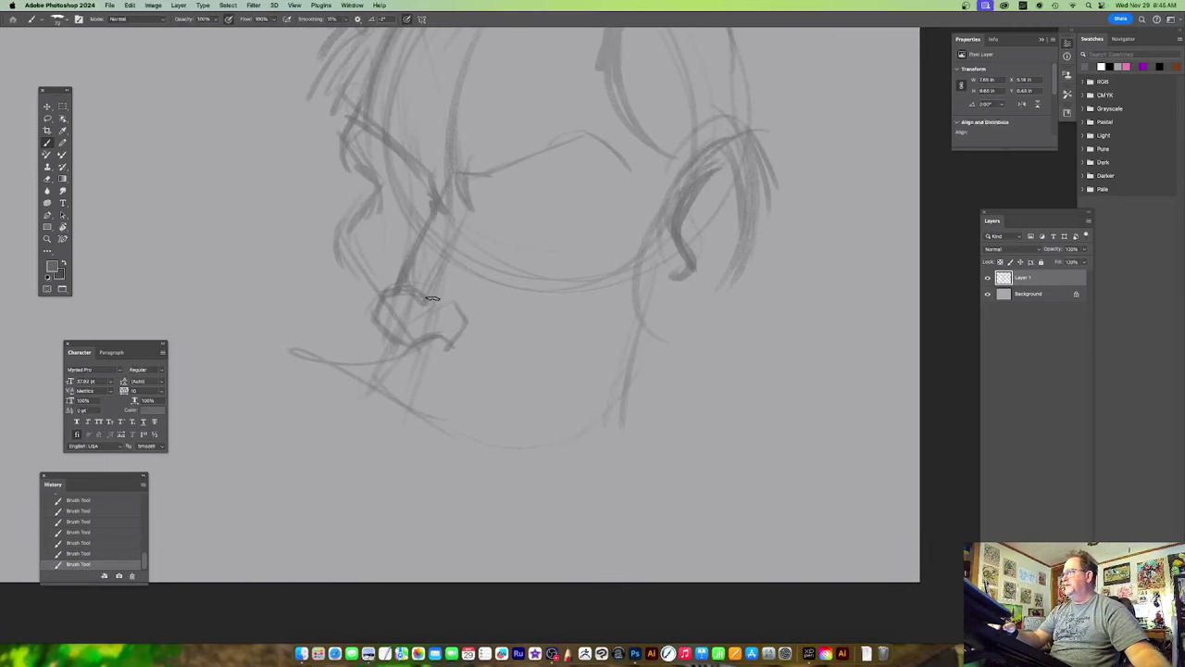
pyautogui.moveTo(339, 246)
pyautogui.mouseDown()
pyautogui.moveTo(362, 292)
pyautogui.moveTo(357, 354)
pyautogui.mouseUp()
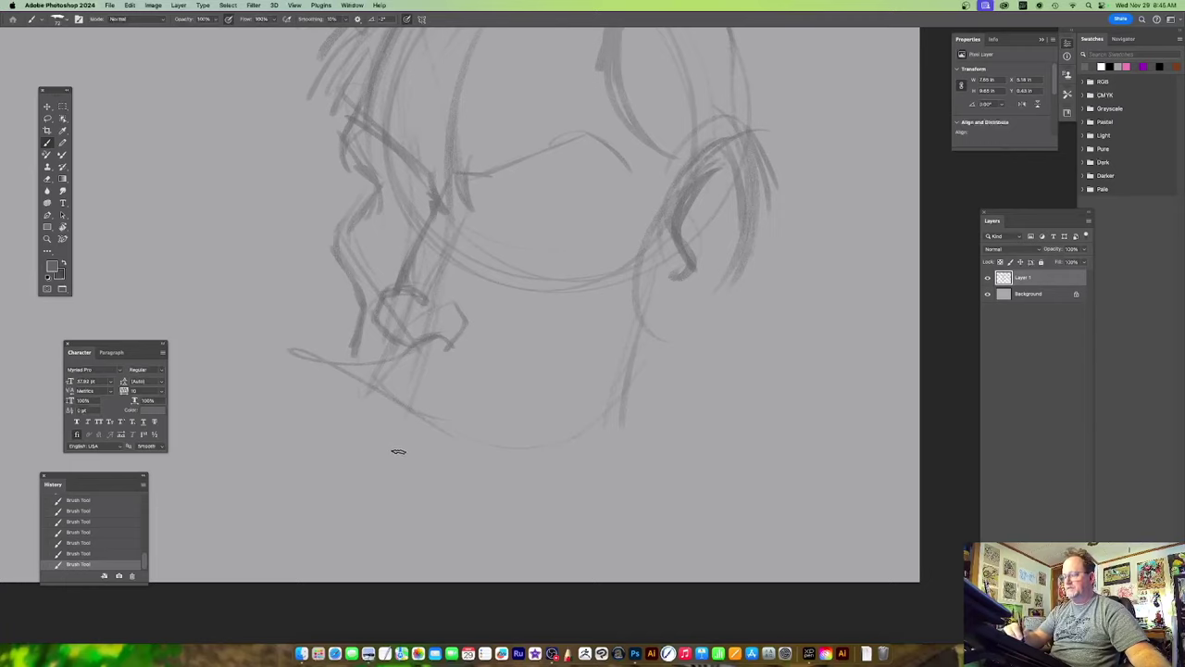
# Sketch the near-side plane lines from the brow to the ear, under the cheekbone and down the lower cheek.
pyautogui.hscroll(3, 554, 322)
pyautogui.moveTo(576, 199)
pyautogui.mouseDown()
pyautogui.moveTo(608, 302)
pyautogui.moveTo(515, 373)
pyautogui.moveTo(502, 458)
pyautogui.mouseUp()
pyautogui.scroll(3, 553, 521)
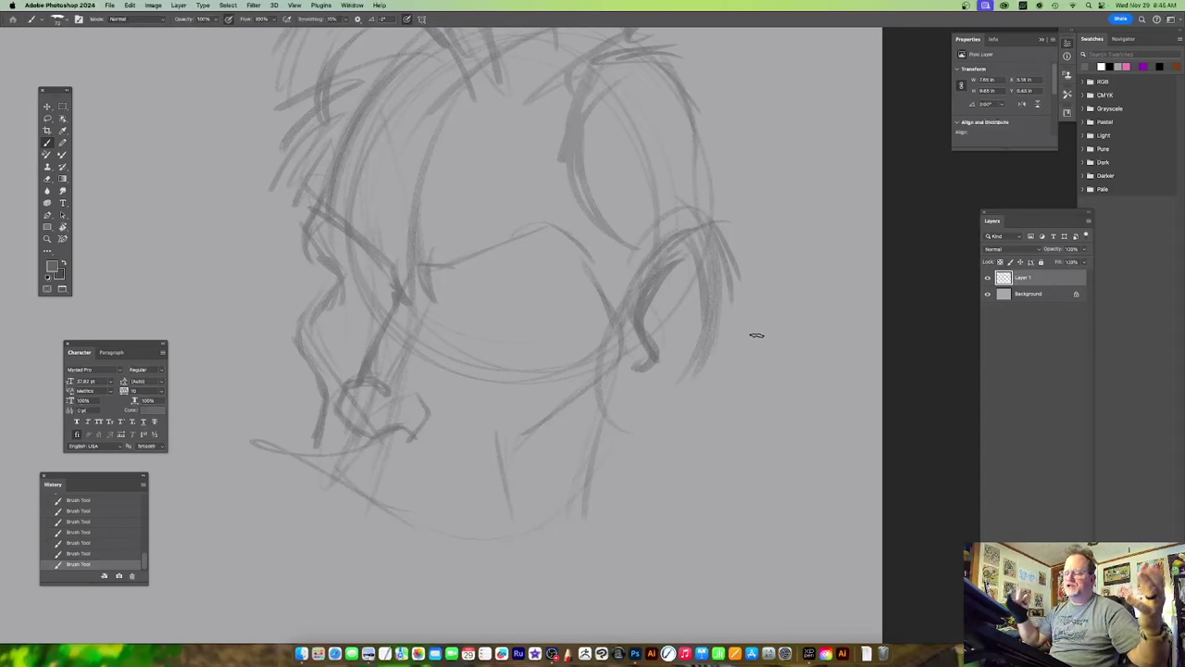
pyautogui.moveTo(696, 365); pyautogui.dragTo(663, 453)
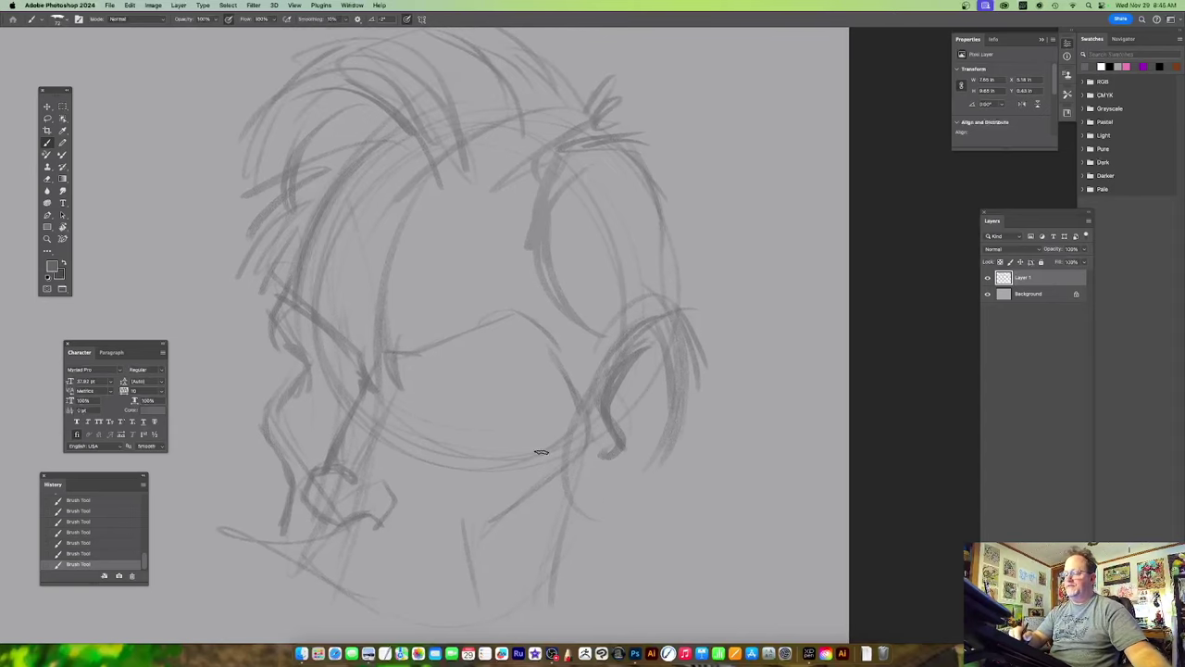
pyautogui.scroll(1, 698, 423)
pyautogui.scroll(-4, 720, 291)
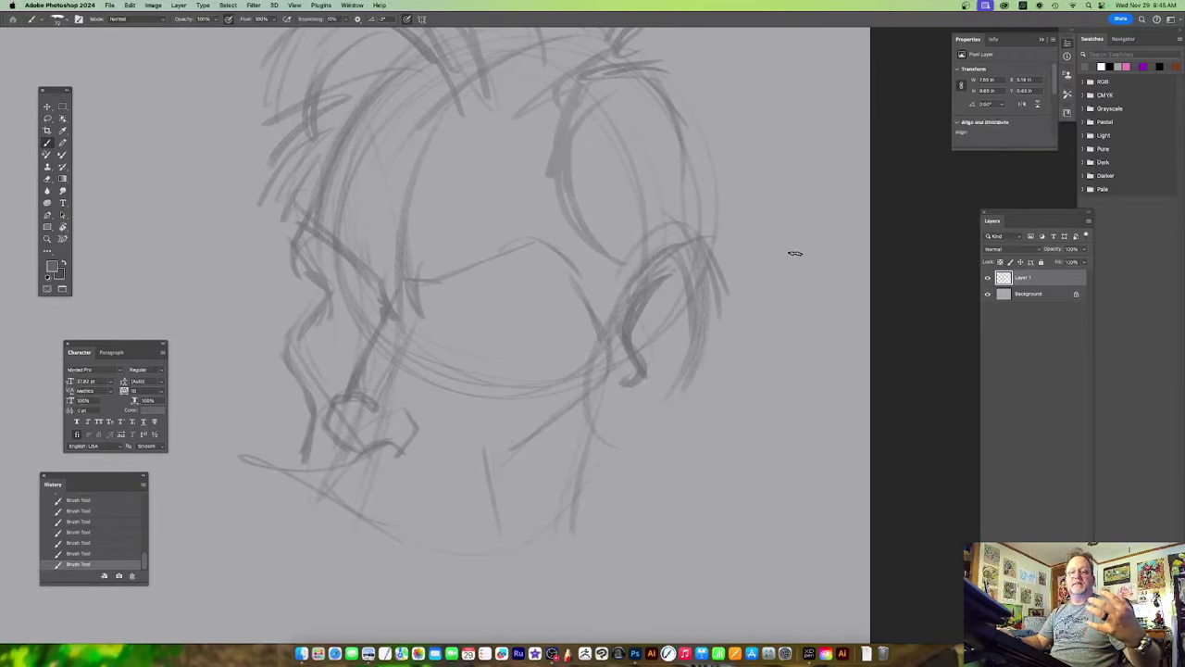
# Reinforce and extend the far cheek contour downward, and sketch a jagged beard-like fringe below the chin.
pyautogui.moveTo(626, 364); pyautogui.dragTo(545, 358)
pyautogui.moveTo(302, 311); pyautogui.dragTo(348, 487)
pyautogui.moveTo(320, 358); pyautogui.dragTo(332, 491)
pyautogui.moveTo(512, 407); pyautogui.dragTo(586, 334)
pyautogui.moveTo(400, 360); pyautogui.dragTo(298, 450)
pyautogui.moveTo(386, 396)
pyautogui.mouseDown()
pyautogui.moveTo(329, 434)
pyautogui.moveTo(330, 469)
pyautogui.mouseUp()
pyautogui.moveTo(377, 450)
pyautogui.mouseDown()
pyautogui.moveTo(370, 479)
pyautogui.moveTo(413, 495)
pyautogui.mouseUp()
pyautogui.moveTo(447, 500)
pyautogui.mouseDown()
pyautogui.moveTo(497, 513)
pyautogui.moveTo(539, 459)
pyautogui.mouseUp()
pyautogui.moveTo(776, 343)
pyautogui.mouseDown()
pyautogui.moveTo(664, 446)
pyautogui.moveTo(660, 414)
pyautogui.mouseUp()
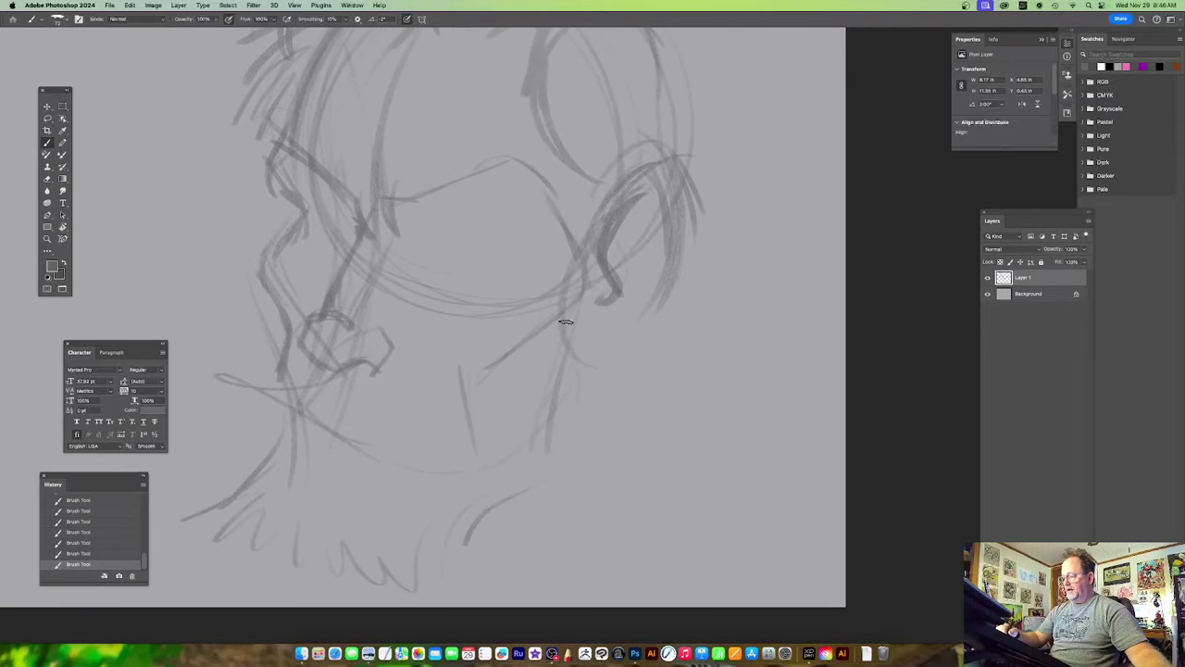
# Lasso the ear, move it farther back from the face, and clear the selection.
pyautogui.scroll(3, 592, 345)
pyautogui.hscroll(3, 592, 345)
pyautogui.press('l')
pyautogui.moveTo(571, 218)
pyautogui.mouseDown()
pyautogui.moveTo(519, 422)
pyautogui.moveTo(628, 264)
pyautogui.mouseUp()
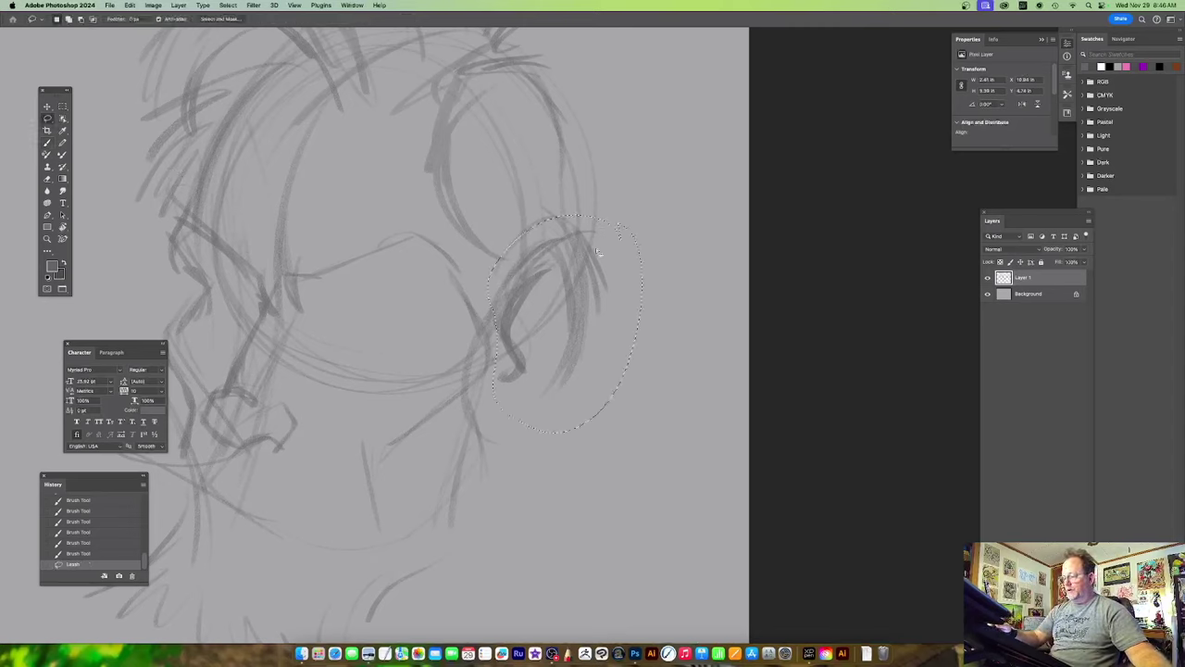
pyautogui.press('super+z')
pyautogui.moveTo(637, 218)
pyautogui.mouseDown()
pyautogui.moveTo(494, 267)
pyautogui.moveTo(545, 472)
pyautogui.moveTo(635, 215)
pyautogui.mouseUp()
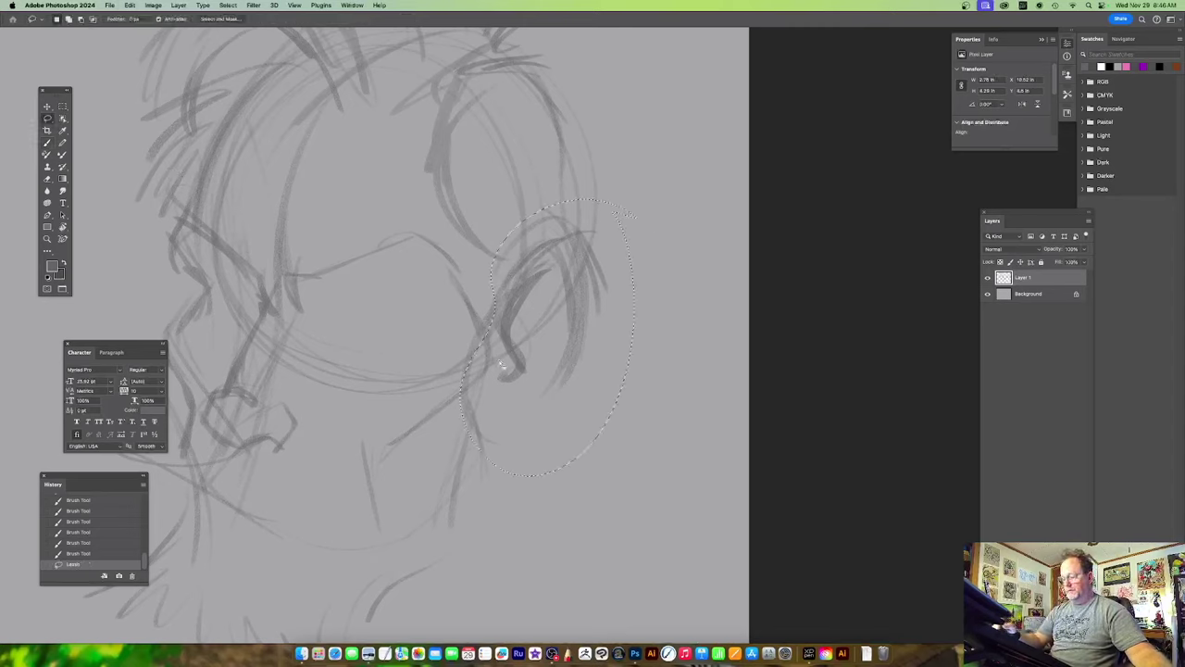
pyautogui.hotkey('ctrl', 't')
pyautogui.moveTo(613, 373); pyautogui.dragTo(618, 373)
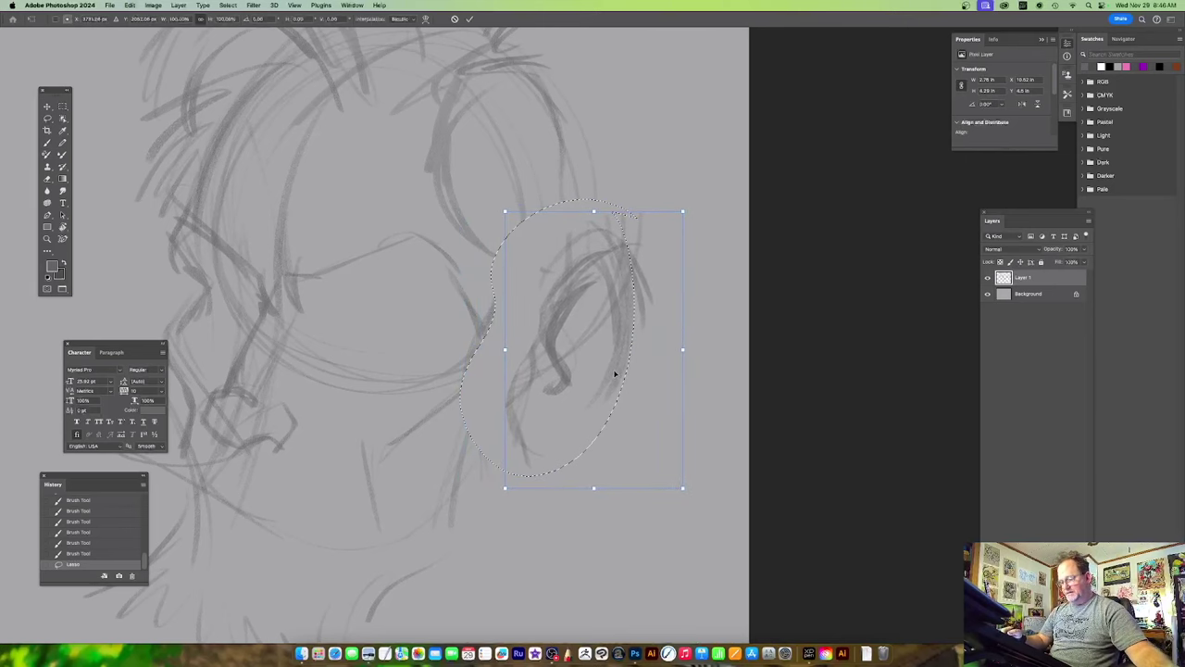
pyautogui.press('Return')
pyautogui.hotkey('ctrl', 'd')
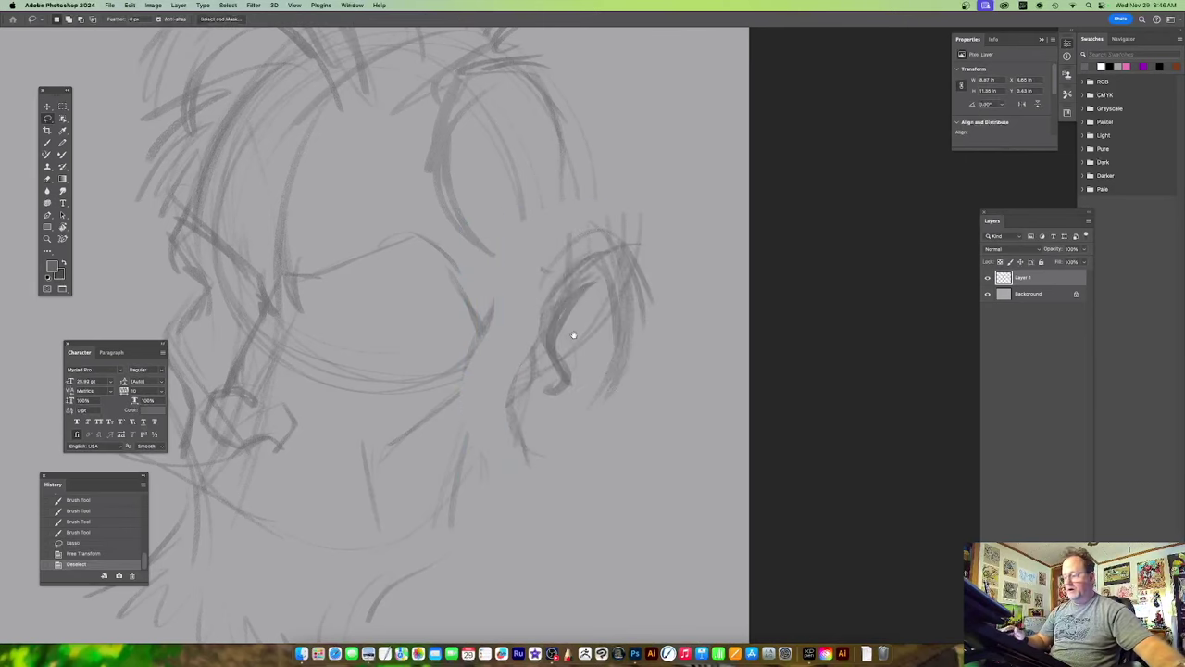
# Return to the brush and hatch short bristly hairs at the inner end of the near brow.
pyautogui.scroll(3, 596, 331)
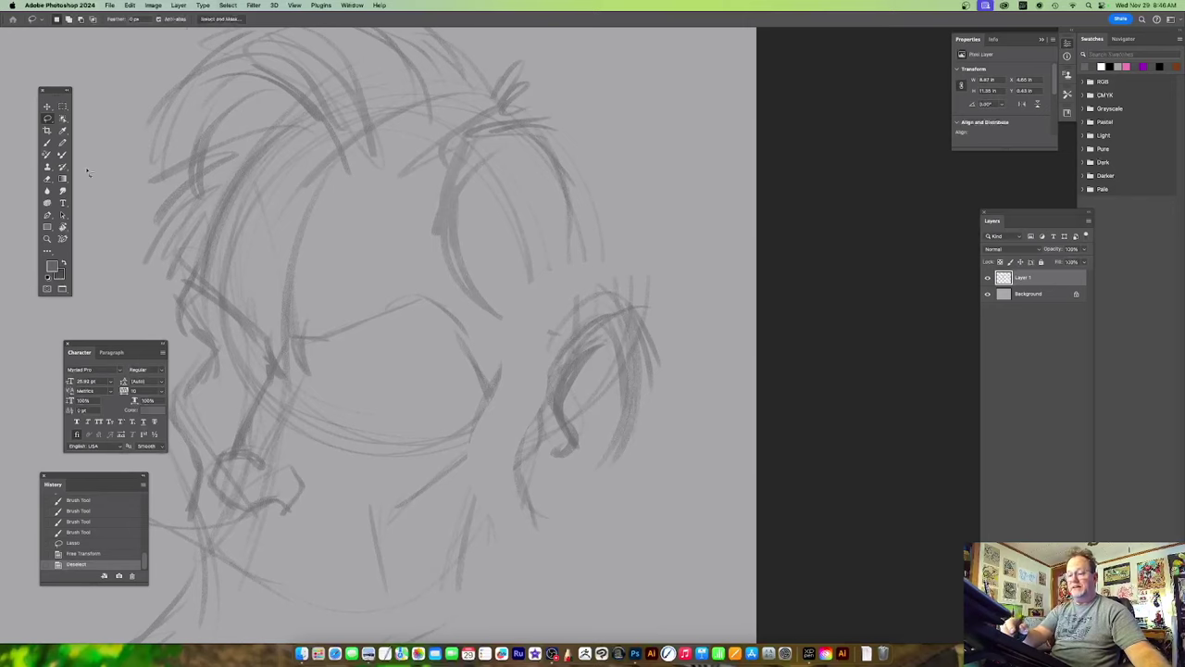
pyautogui.click(48, 142)
pyautogui.hscroll(-5, 550, 392)
pyautogui.moveTo(419, 325)
pyautogui.mouseDown()
pyautogui.moveTo(408, 292)
pyautogui.moveTo(424, 326)
pyautogui.moveTo(457, 314)
pyautogui.mouseUp()
pyautogui.moveTo(639, 323); pyautogui.dragTo(645, 275)
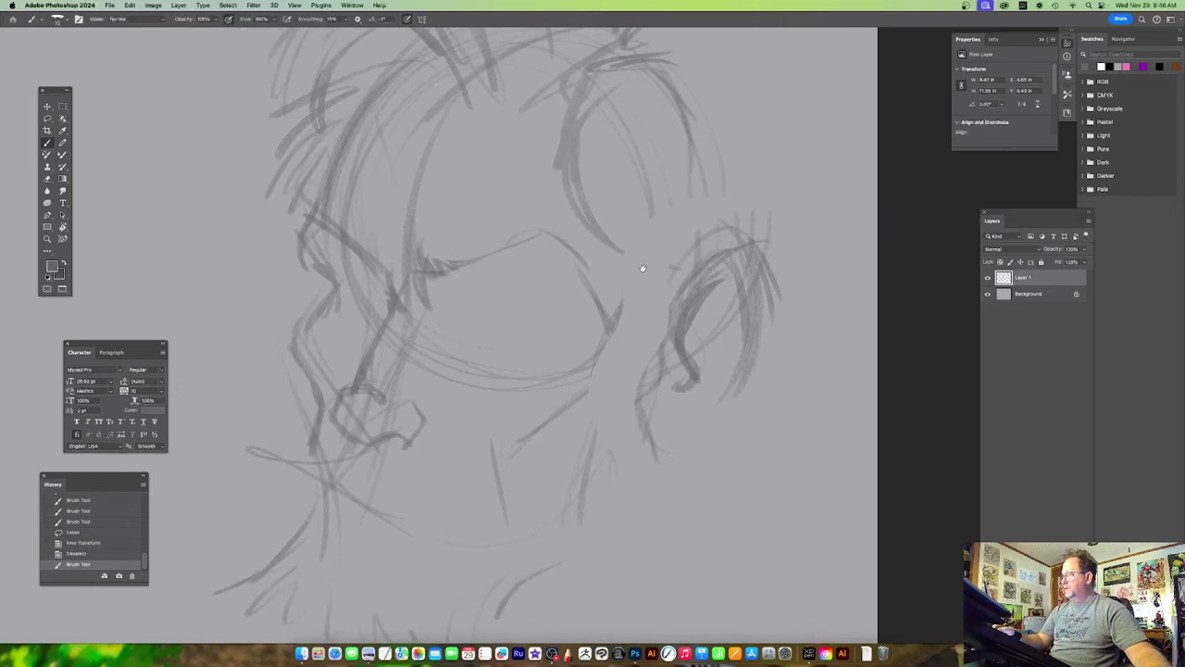
pyautogui.moveTo(350, 242)
pyautogui.mouseDown()
pyautogui.moveTo(394, 283)
pyautogui.moveTo(413, 352)
pyautogui.moveTo(511, 314)
pyautogui.mouseUp()
pyautogui.moveTo(408, 356)
pyautogui.mouseDown()
pyautogui.moveTo(435, 400)
pyautogui.moveTo(483, 390)
pyautogui.mouseUp()
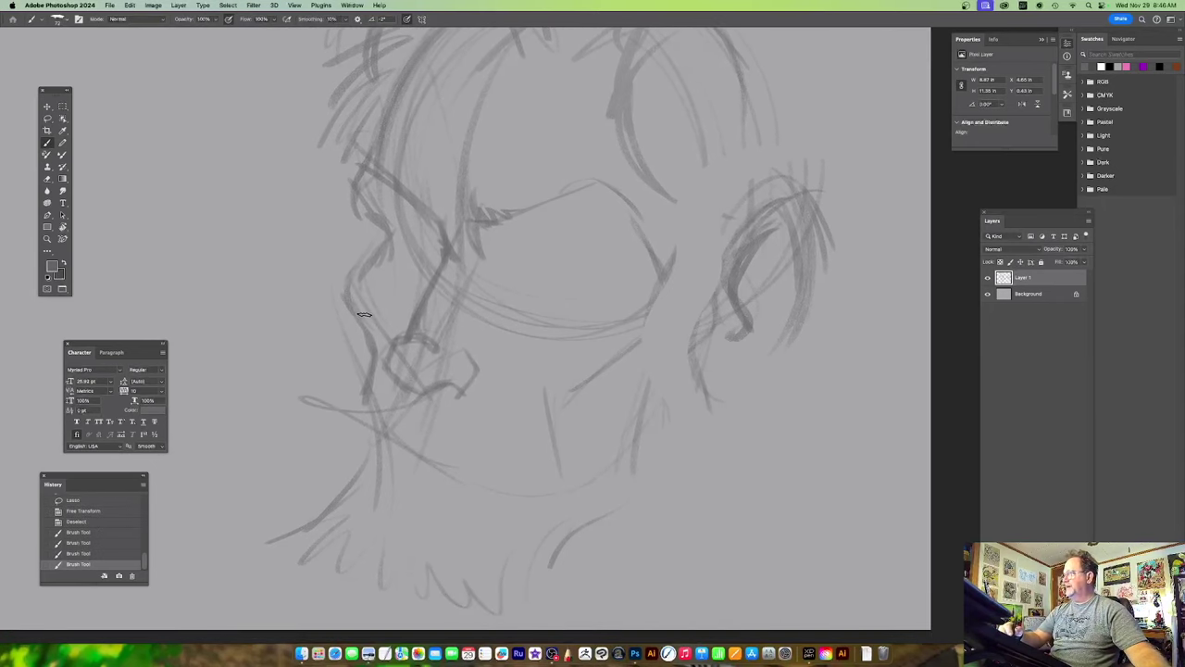
# Darken the far-side contour from the eye socket over the cheekbone and down the cheek.
pyautogui.moveTo(389, 229); pyautogui.dragTo(373, 258)
pyautogui.moveTo(346, 290)
pyautogui.mouseDown()
pyautogui.moveTo(332, 316)
pyautogui.moveTo(371, 349)
pyautogui.moveTo(370, 414)
pyautogui.mouseUp()
pyautogui.scroll(2, 597, 374)
pyautogui.hscroll(2, 597, 375)
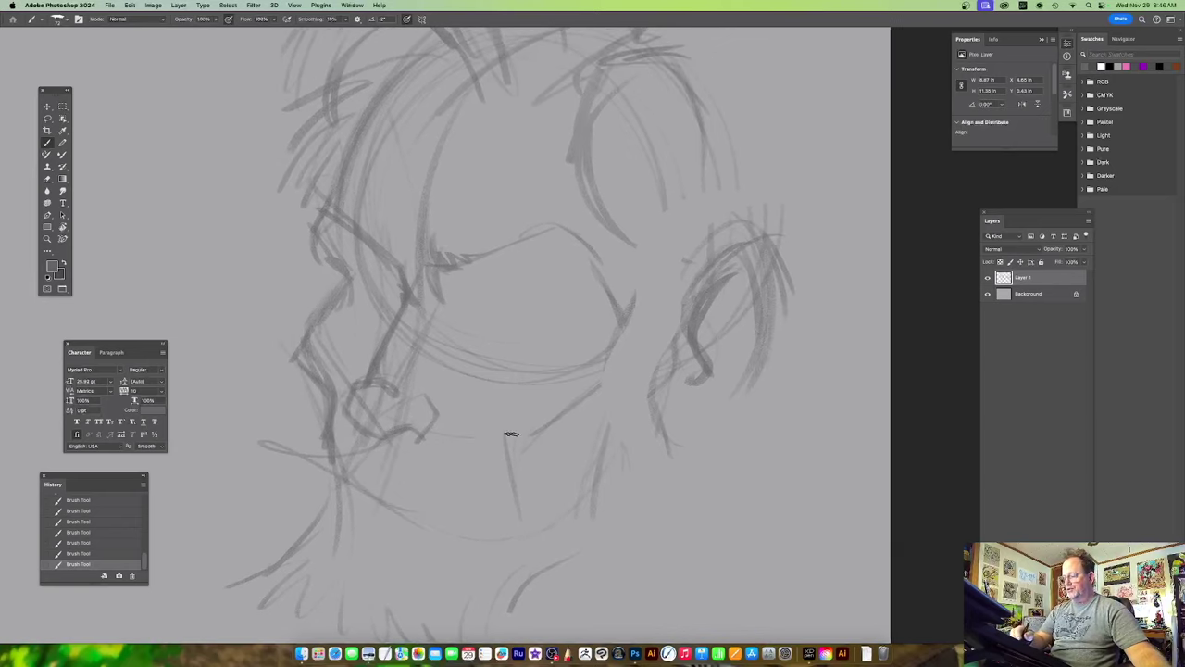
# Sketch the rear jaw contour from the front of the ear diagonally down the cheek, and darken the vertical jaw edge.
pyautogui.hscroll(2, 643, 344)
pyautogui.moveTo(617, 256); pyautogui.dragTo(610, 335)
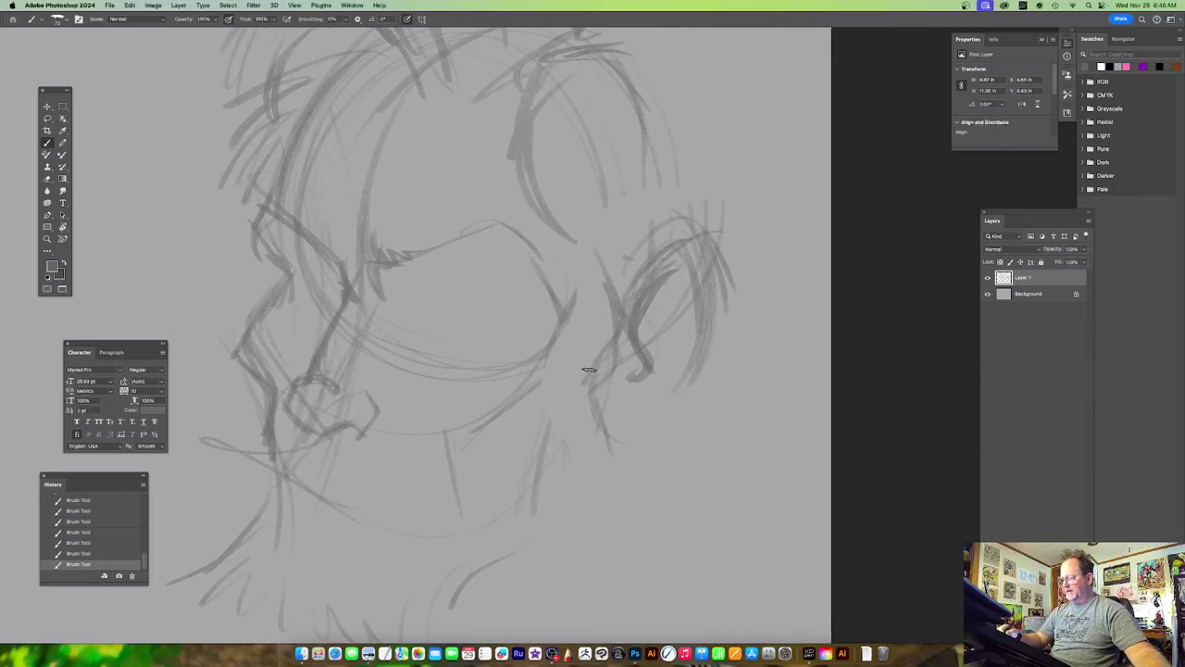
pyautogui.press('super+z')
pyautogui.moveTo(626, 338)
pyautogui.mouseDown()
pyautogui.moveTo(584, 395)
pyautogui.moveTo(556, 402)
pyautogui.mouseUp()
pyautogui.moveTo(600, 368)
pyautogui.mouseDown()
pyautogui.moveTo(564, 417)
pyautogui.moveTo(548, 511)
pyautogui.mouseUp()
pyautogui.moveTo(542, 415); pyautogui.dragTo(535, 515)
pyautogui.moveTo(536, 368)
pyautogui.mouseDown()
pyautogui.moveTo(580, 421)
pyautogui.moveTo(633, 433)
pyautogui.mouseUp()
pyautogui.moveTo(465, 400); pyautogui.dragTo(470, 390)
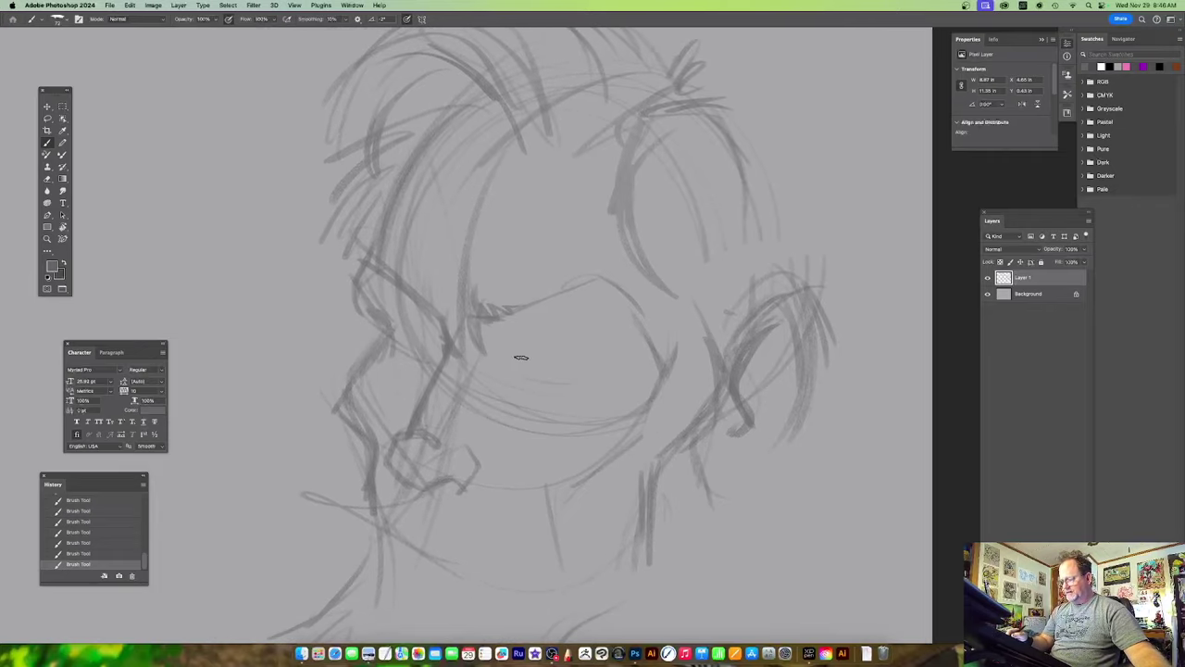
# Sketch a faint wavy brow-ridge line across the lower forehead above both brows.
pyautogui.scroll(3, 620, 374)
pyautogui.hscroll(-2, 620, 373)
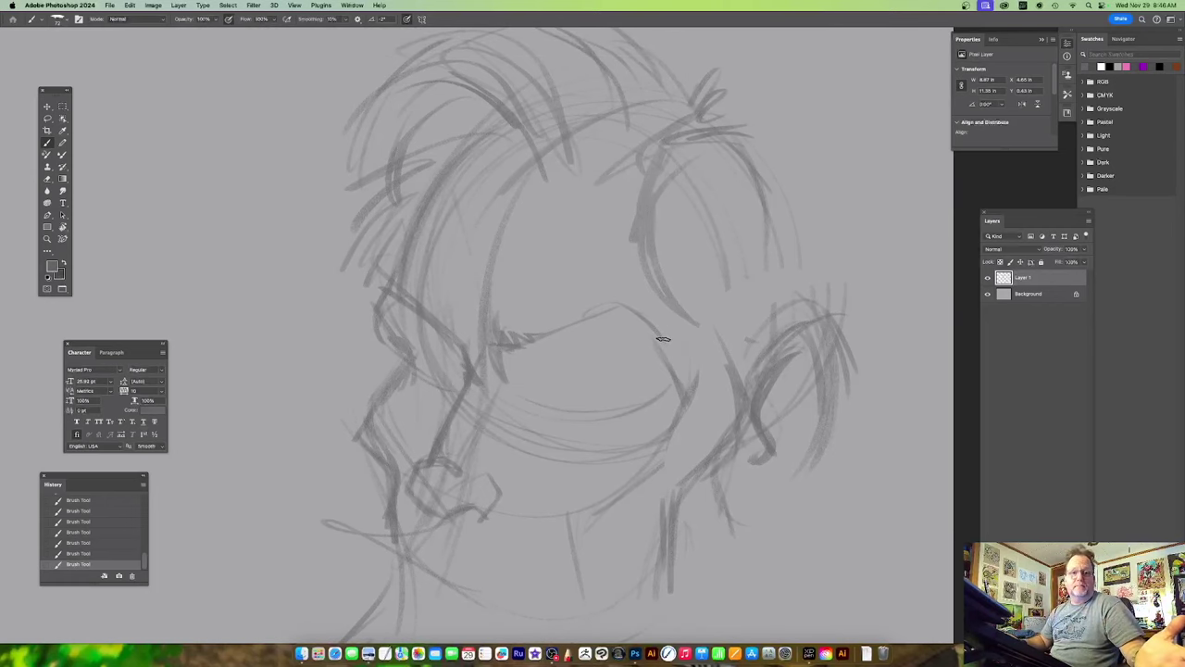
pyautogui.scroll(5, 612, 269)
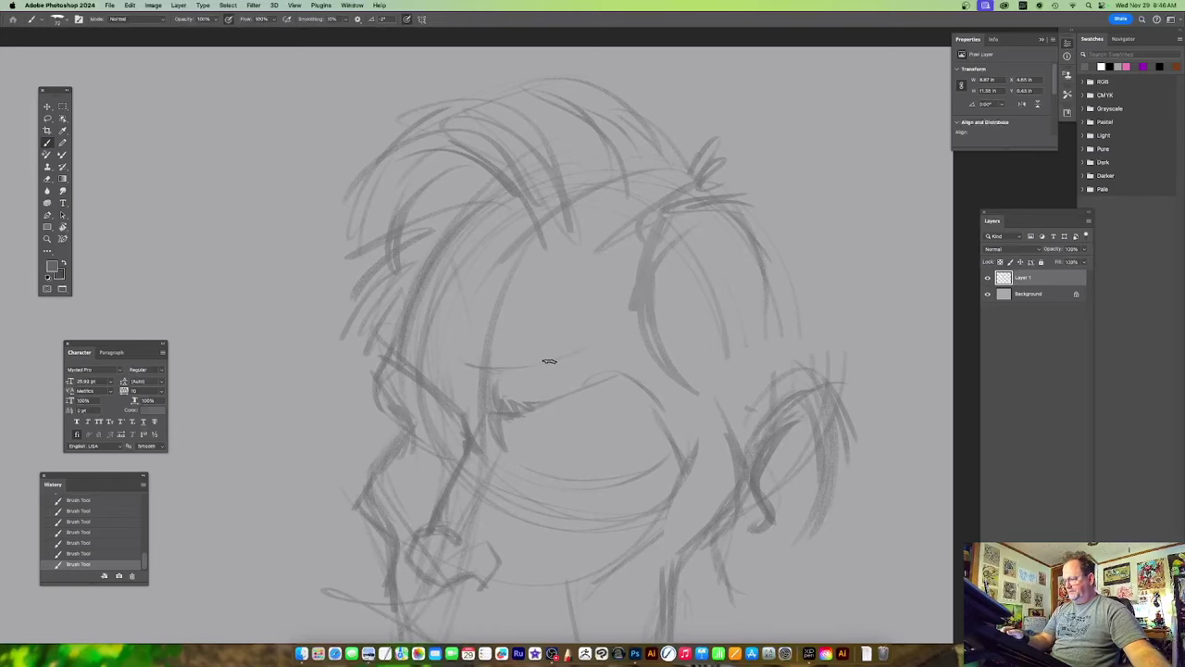
pyautogui.moveTo(478, 365); pyautogui.dragTo(414, 318)
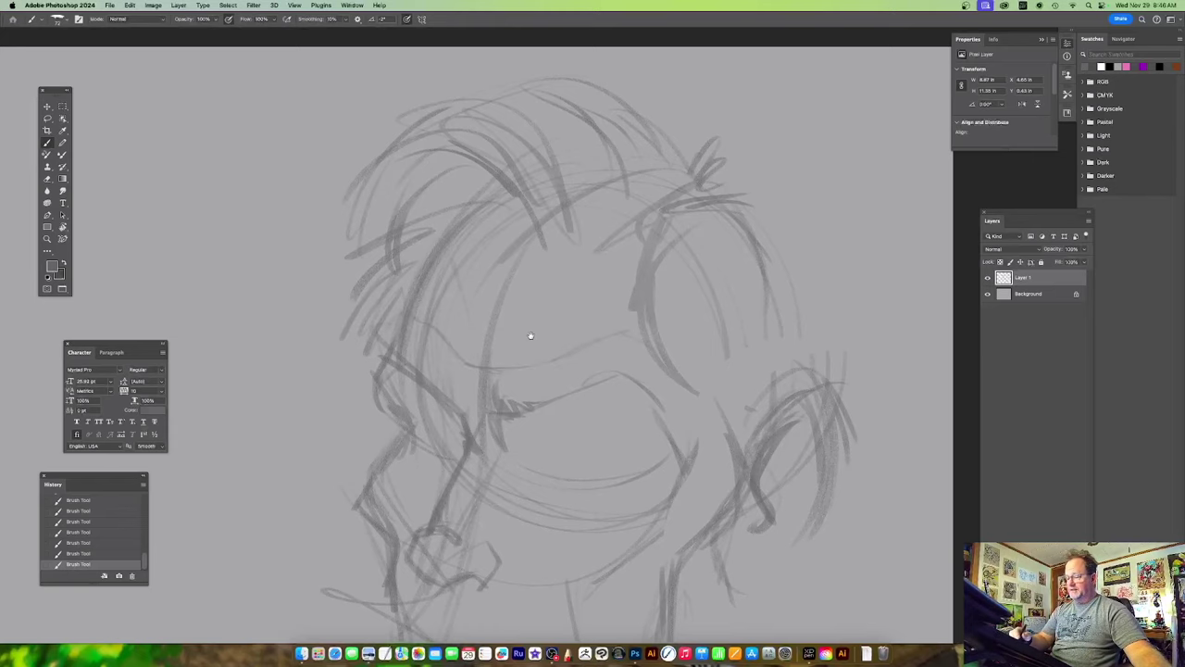
# Thicken the far brow with short, dark bristly strokes along its arch.
pyautogui.scroll(-3, 530, 336)
pyautogui.moveTo(490, 357)
pyautogui.mouseDown()
pyautogui.moveTo(405, 319)
pyautogui.moveTo(400, 333)
pyautogui.mouseUp()
pyautogui.moveTo(655, 371); pyautogui.dragTo(588, 344)
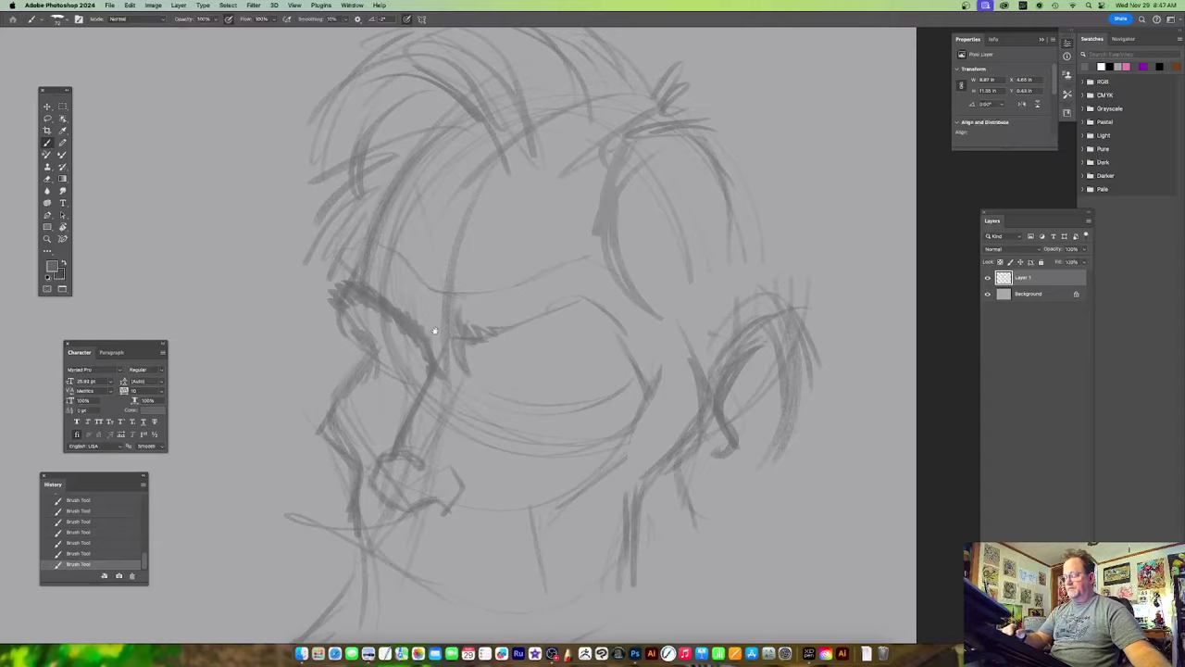
pyautogui.hscroll(-3, 434, 331)
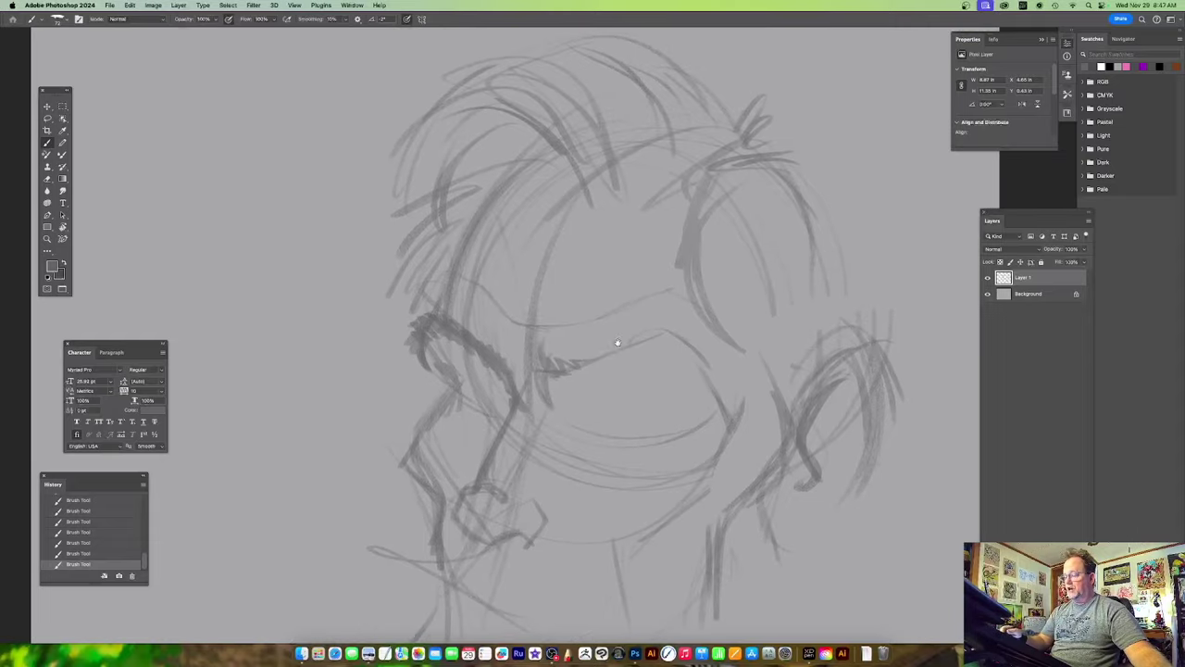
pyautogui.scroll(-2, 617, 342)
# Darken the far-side face contour from the brow past the eye socket and down over the cheekbone.
pyautogui.moveTo(417, 333)
pyautogui.mouseDown()
pyautogui.moveTo(435, 358)
pyautogui.moveTo(401, 403)
pyautogui.moveTo(413, 449)
pyautogui.mouseUp()
pyautogui.moveTo(608, 415)
pyautogui.mouseDown()
pyautogui.moveTo(590, 399)
pyautogui.moveTo(556, 405)
pyautogui.mouseUp()
pyautogui.scroll(5, 556, 405)
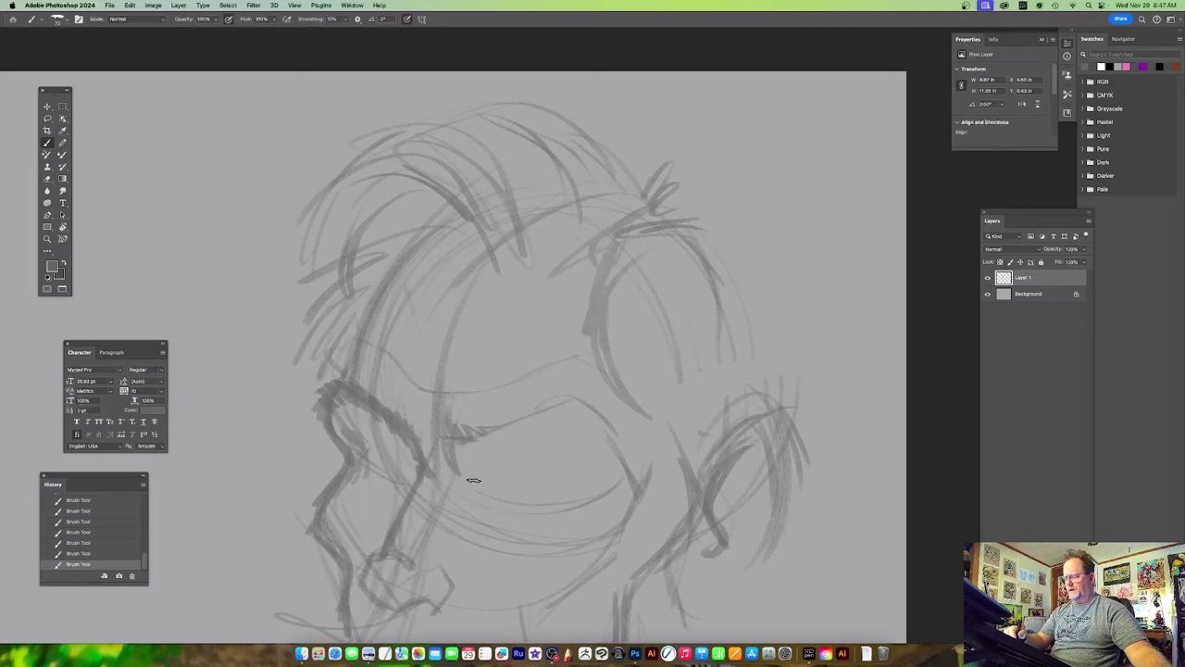
# Thicken the near brow from its bristly inner end to an upturned hook at the outer end.
pyautogui.scroll(-2, 469, 487)
pyautogui.hscroll(1, 469, 486)
pyautogui.moveTo(460, 412)
pyautogui.mouseDown()
pyautogui.moveTo(440, 418)
pyautogui.moveTo(453, 407)
pyautogui.moveTo(444, 404)
pyautogui.moveTo(478, 408)
pyautogui.moveTo(574, 371)
pyautogui.mouseUp()
pyautogui.scroll(-2, 612, 398)
pyautogui.hscroll(1, 612, 398)
pyautogui.scroll(-3, 612, 398)
pyautogui.moveTo(446, 344)
pyautogui.mouseDown()
pyautogui.moveTo(486, 338)
pyautogui.moveTo(554, 292)
pyautogui.moveTo(535, 290)
pyautogui.mouseUp()
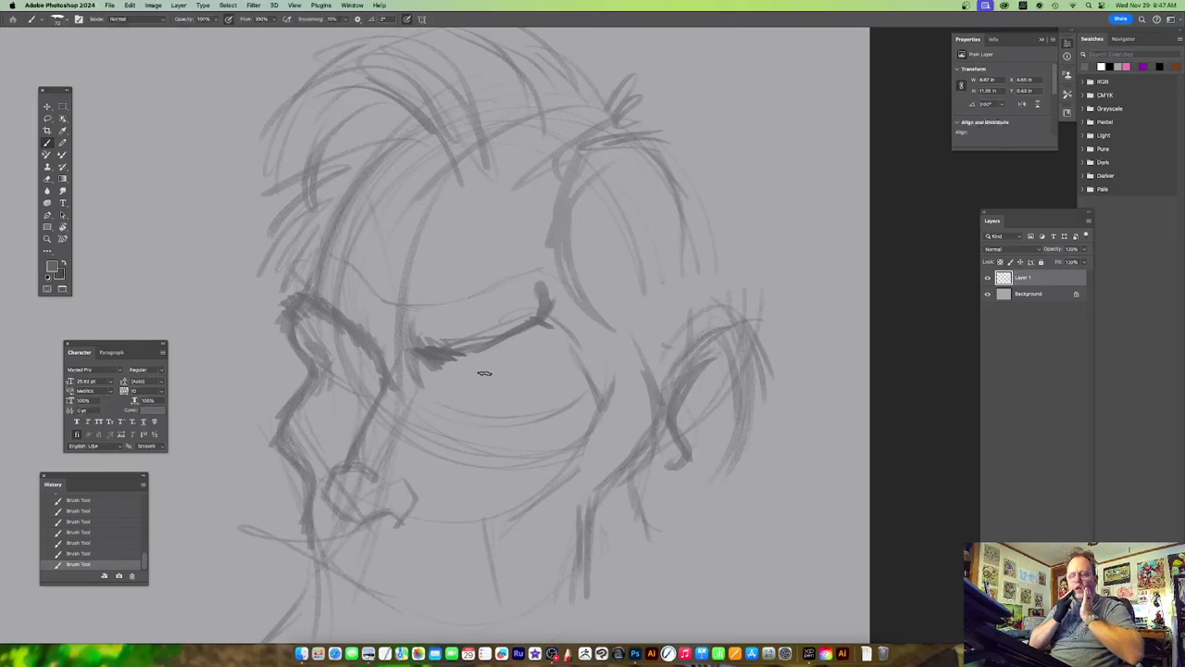
# Add darker, pointed hair strokes to the swept tuft and fringe above the far brow and forehead.
pyautogui.moveTo(529, 262); pyautogui.dragTo(596, 305)
pyautogui.moveTo(375, 324)
pyautogui.mouseDown()
pyautogui.moveTo(413, 237)
pyautogui.moveTo(387, 274)
pyautogui.mouseUp()
pyautogui.moveTo(484, 245); pyautogui.dragTo(513, 288)
pyautogui.moveTo(408, 279); pyautogui.dragTo(368, 339)
pyautogui.moveTo(406, 304)
pyautogui.mouseDown()
pyautogui.moveTo(373, 361)
pyautogui.moveTo(385, 381)
pyautogui.mouseUp()
pyautogui.moveTo(420, 288); pyautogui.dragTo(399, 339)
pyautogui.moveTo(381, 205)
pyautogui.mouseDown()
pyautogui.moveTo(331, 250)
pyautogui.moveTo(361, 252)
pyautogui.moveTo(346, 307)
pyautogui.mouseUp()
pyautogui.moveTo(468, 187); pyautogui.dragTo(382, 235)
pyautogui.moveTo(658, 232); pyautogui.dragTo(562, 264)
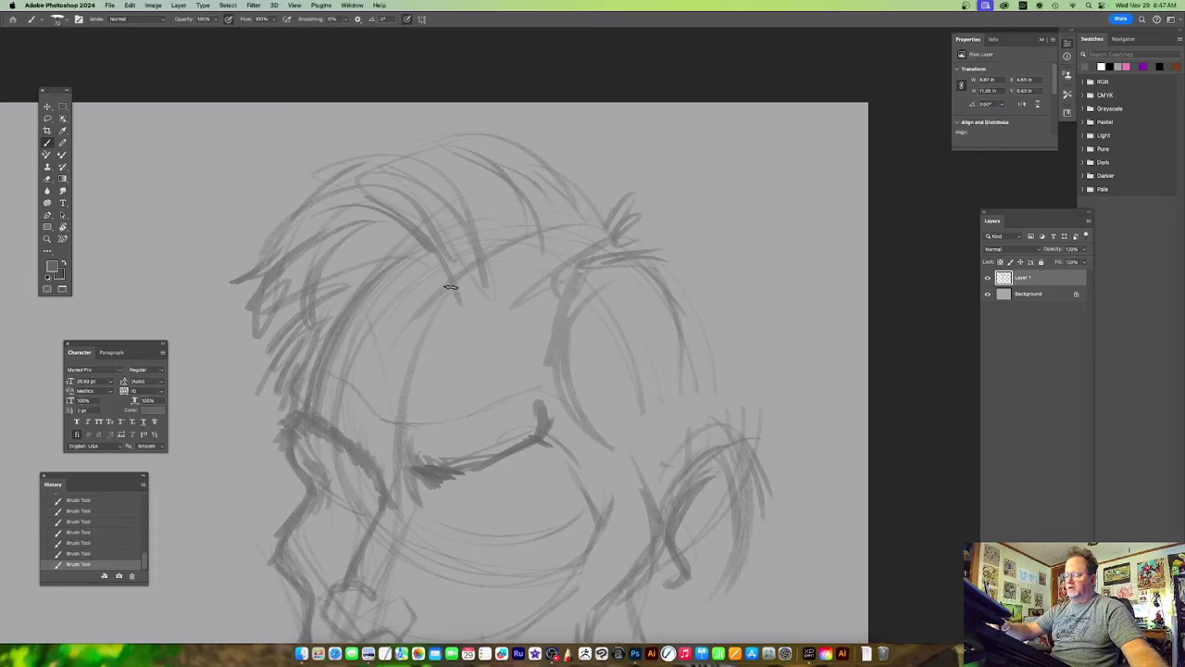
# Darken the curve beneath the near eye, close the far eye socket, and round out the nose tip and nostril.
pyautogui.scroll(-10, 456, 291)
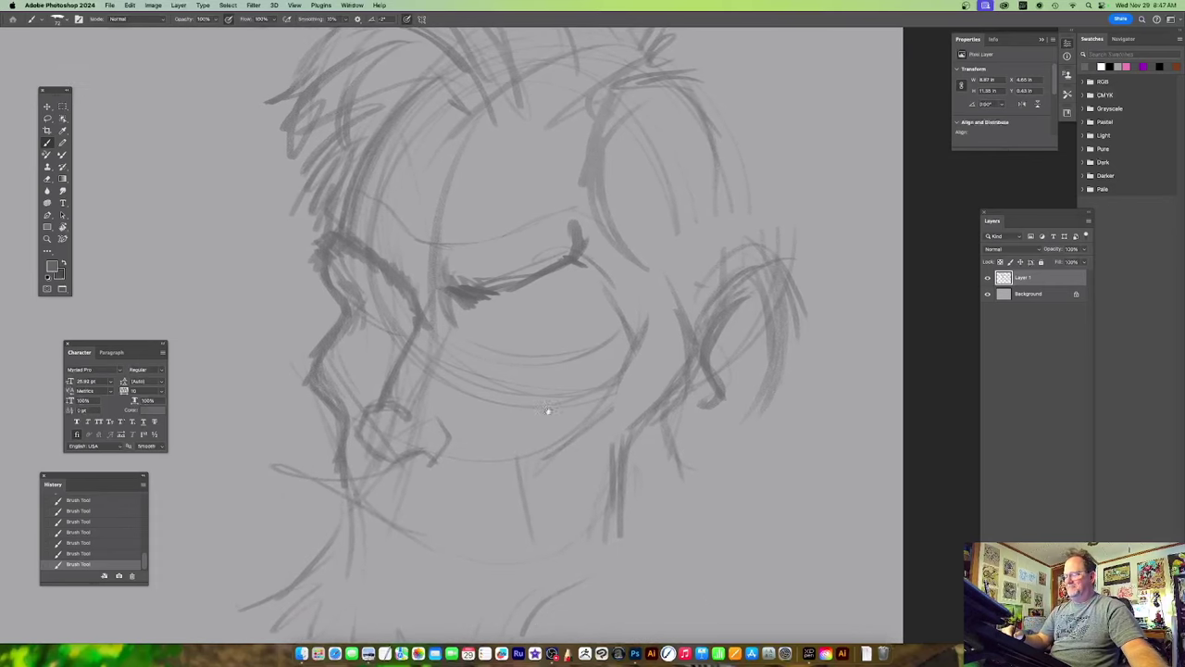
pyautogui.moveTo(548, 410); pyautogui.dragTo(556, 419)
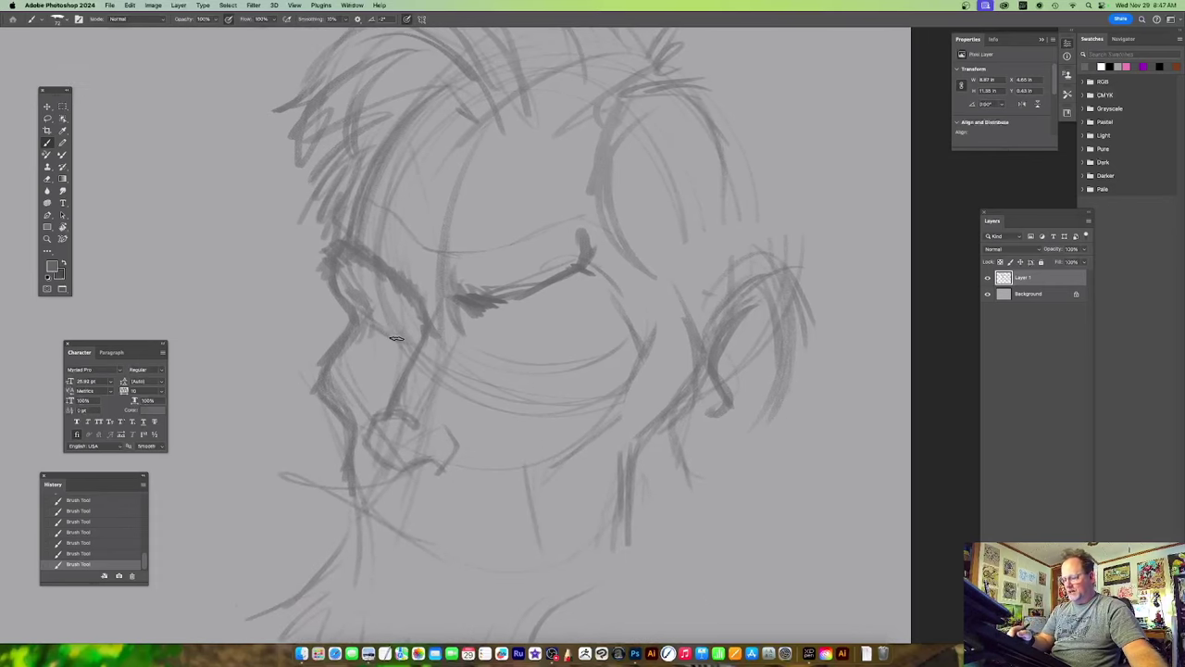
pyautogui.moveTo(499, 352)
pyautogui.mouseDown()
pyautogui.moveTo(603, 349)
pyautogui.moveTo(549, 366)
pyautogui.moveTo(615, 330)
pyautogui.mouseUp()
pyautogui.scroll(-5, 533, 357)
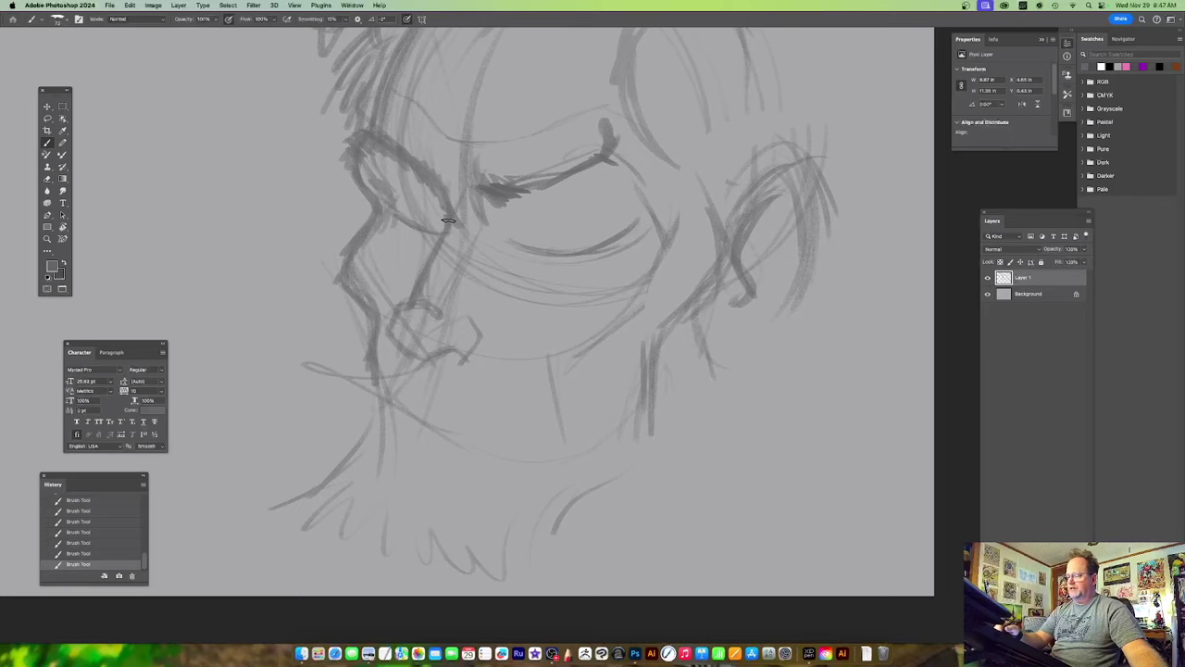
pyautogui.moveTo(413, 281)
pyautogui.mouseDown()
pyautogui.moveTo(386, 336)
pyautogui.moveTo(403, 353)
pyautogui.moveTo(436, 354)
pyautogui.moveTo(458, 338)
pyautogui.moveTo(431, 354)
pyautogui.moveTo(464, 353)
pyautogui.moveTo(477, 333)
pyautogui.moveTo(446, 318)
pyautogui.mouseUp()
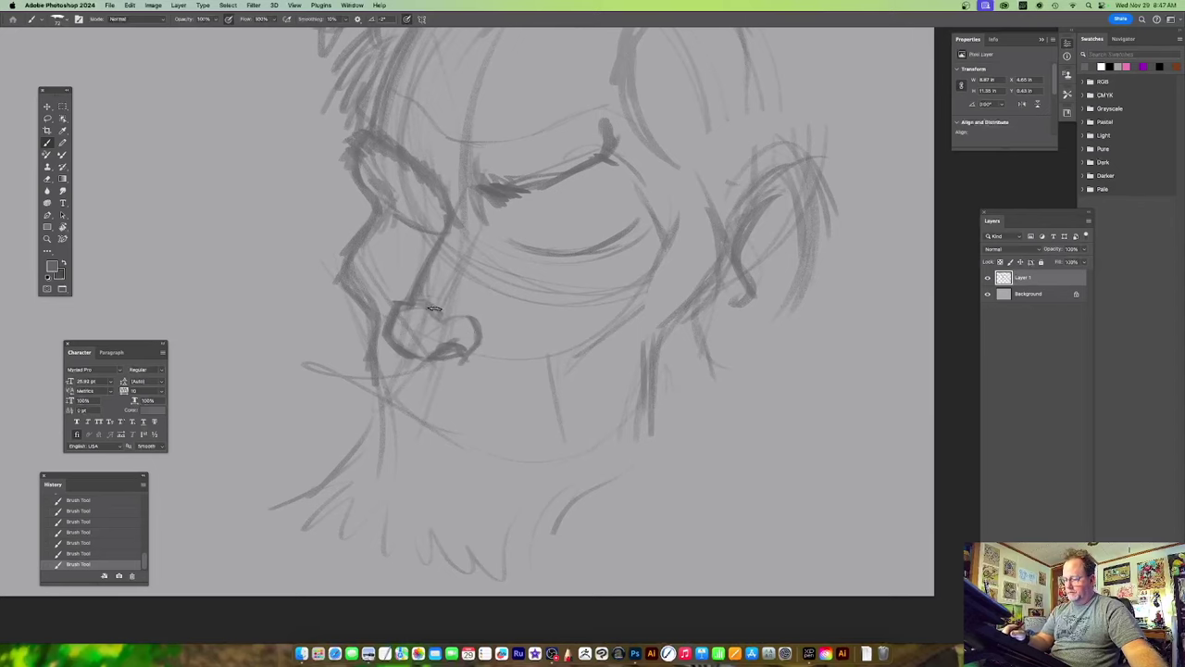
# Draw a center line down from the nose and a wavy upper lip contour beneath it.
pyautogui.scroll(-3, 426, 304)
pyautogui.moveTo(427, 283); pyautogui.dragTo(419, 378)
pyautogui.moveTo(428, 311); pyautogui.dragTo(422, 363)
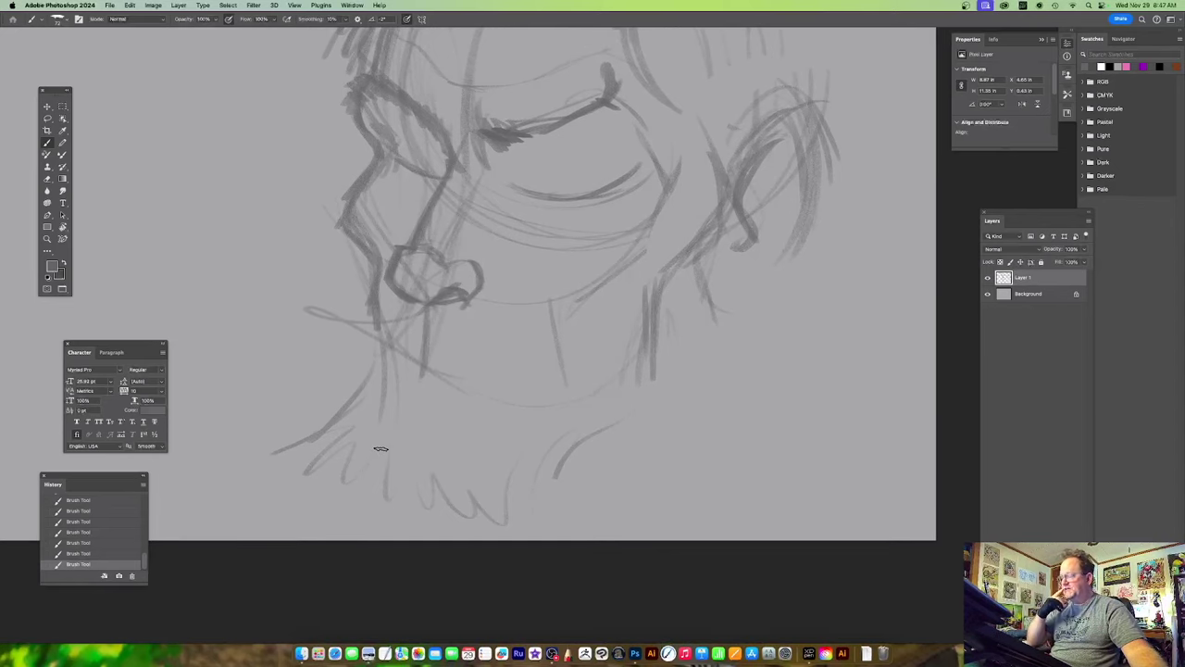
pyautogui.scroll(-2, 380, 448)
pyautogui.moveTo(410, 325)
pyautogui.mouseDown()
pyautogui.moveTo(431, 317)
pyautogui.moveTo(387, 310)
pyautogui.moveTo(405, 321)
pyautogui.moveTo(487, 313)
pyautogui.moveTo(489, 326)
pyautogui.mouseUp()
pyautogui.hscroll(-2, 521, 244)
pyautogui.scroll(3, 513, 425)
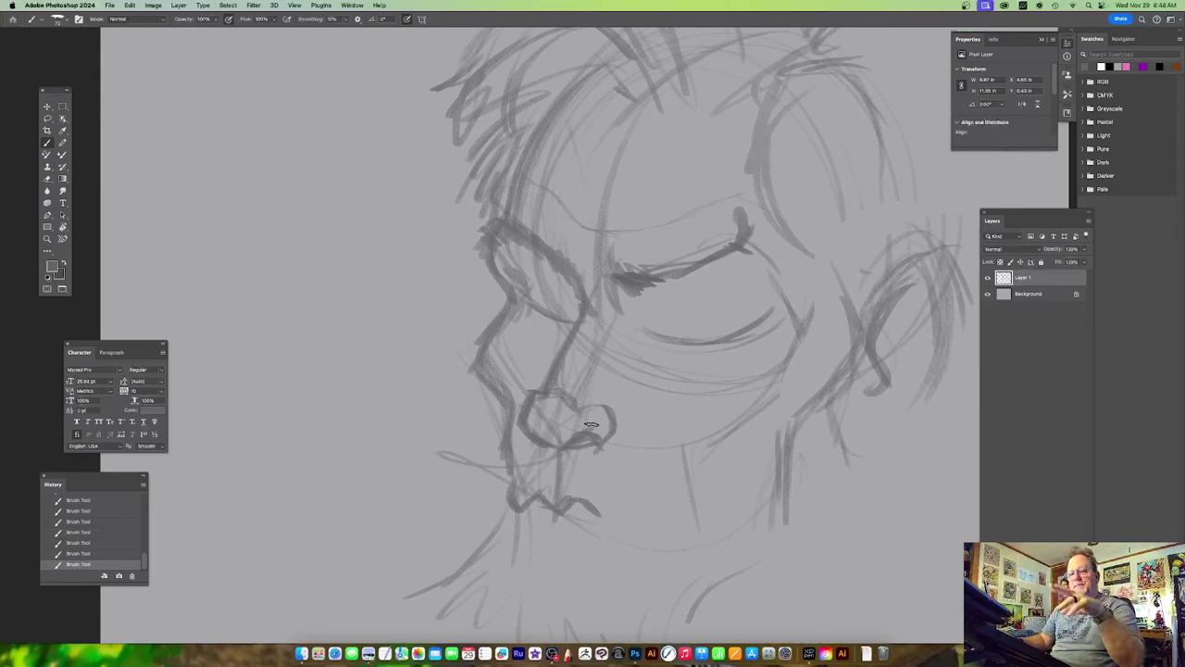
# Draw a demonstration circle in the empty area beside the face, with vertical, horizontal and diagonal direction arrows.
pyautogui.moveTo(299, 272)
pyautogui.mouseDown()
pyautogui.moveTo(253, 272)
pyautogui.moveTo(231, 312)
pyautogui.moveTo(278, 269)
pyautogui.mouseUp()
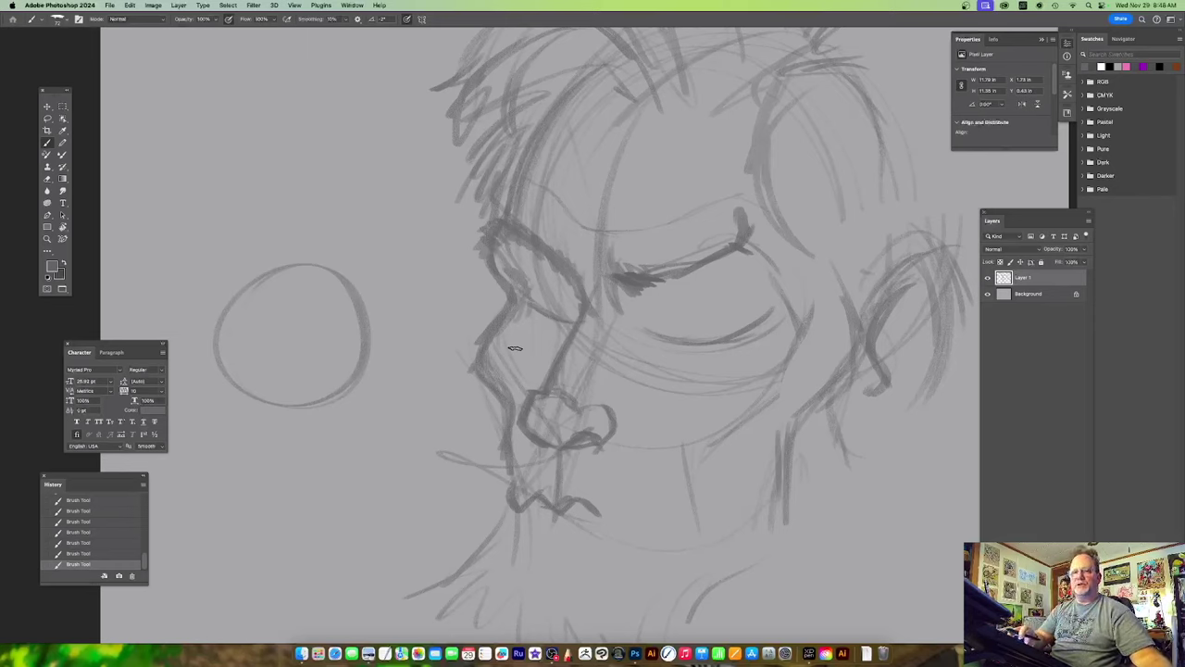
pyautogui.moveTo(288, 241)
pyautogui.mouseDown()
pyautogui.moveTo(288, 263)
pyautogui.moveTo(295, 247)
pyautogui.mouseUp()
pyautogui.moveTo(215, 338)
pyautogui.mouseDown()
pyautogui.moveTo(432, 345)
pyautogui.moveTo(409, 354)
pyautogui.mouseUp()
pyautogui.moveTo(323, 310); pyautogui.dragTo(200, 436)
pyautogui.moveTo(380, 256); pyautogui.dragTo(367, 278)
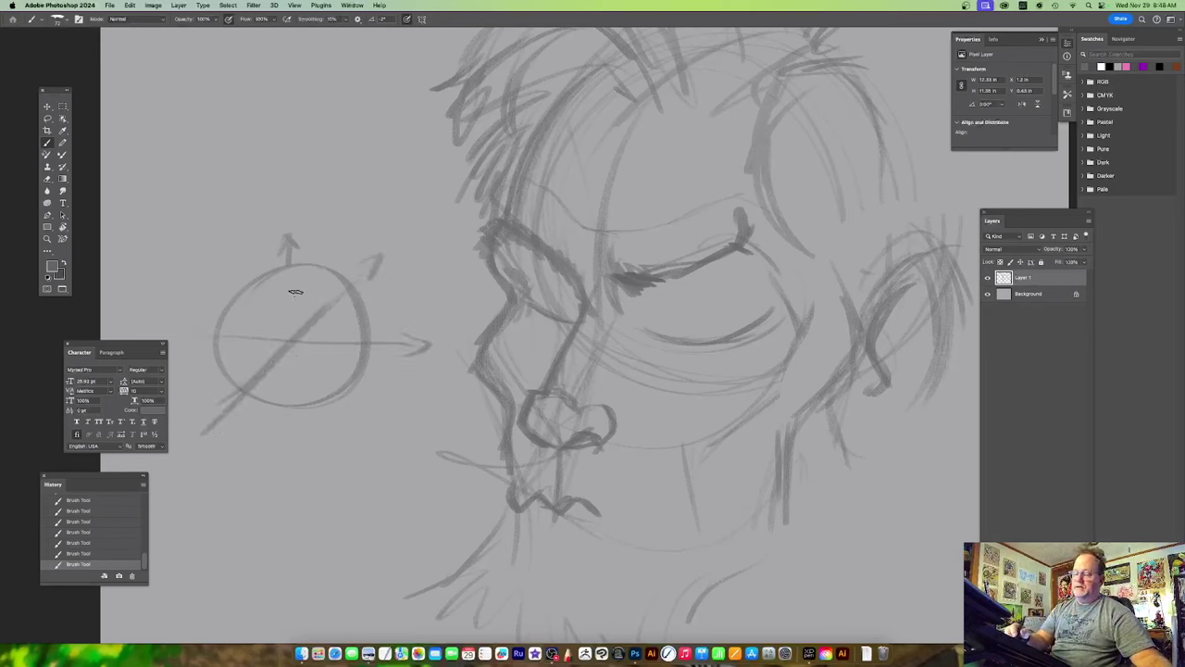
# Add a light-direction arrow, a hatched crescent shadow and a cast shadow to the demonstration circle.
pyautogui.moveTo(252, 293); pyautogui.dragTo(243, 350)
pyautogui.moveTo(436, 135)
pyautogui.mouseDown()
pyautogui.moveTo(380, 210)
pyautogui.moveTo(382, 237)
pyautogui.mouseUp()
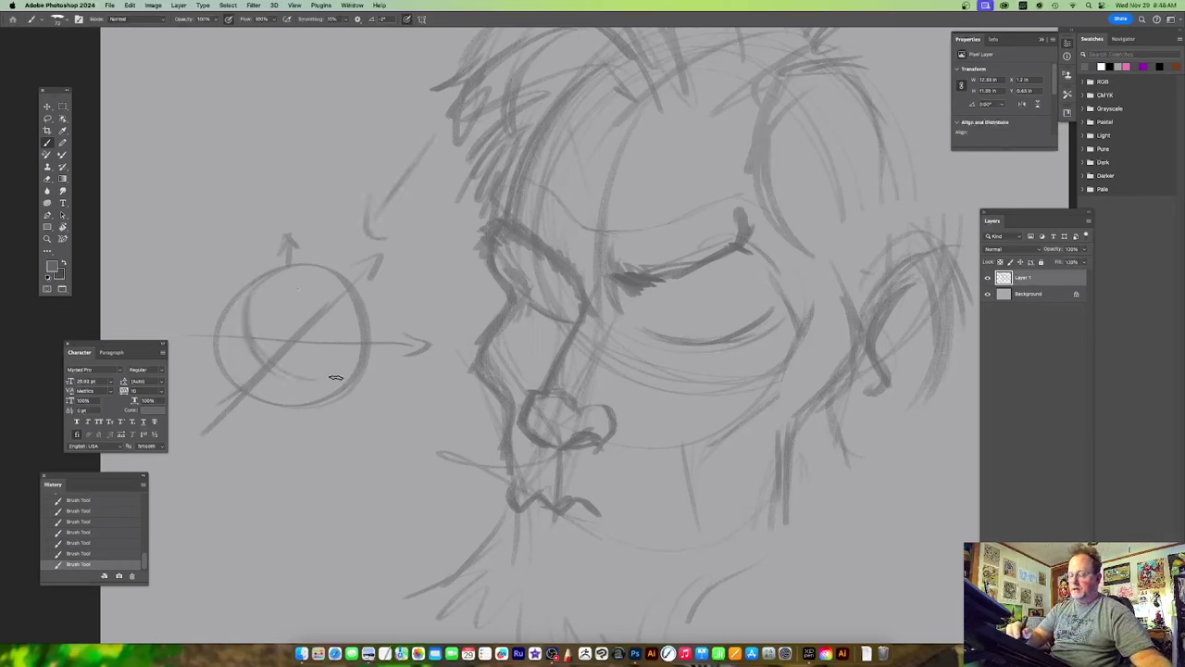
pyautogui.moveTo(229, 326)
pyautogui.mouseDown()
pyautogui.moveTo(225, 359)
pyautogui.moveTo(252, 380)
pyautogui.moveTo(281, 393)
pyautogui.moveTo(341, 386)
pyautogui.mouseUp()
pyautogui.hscroll(-5, 340, 387)
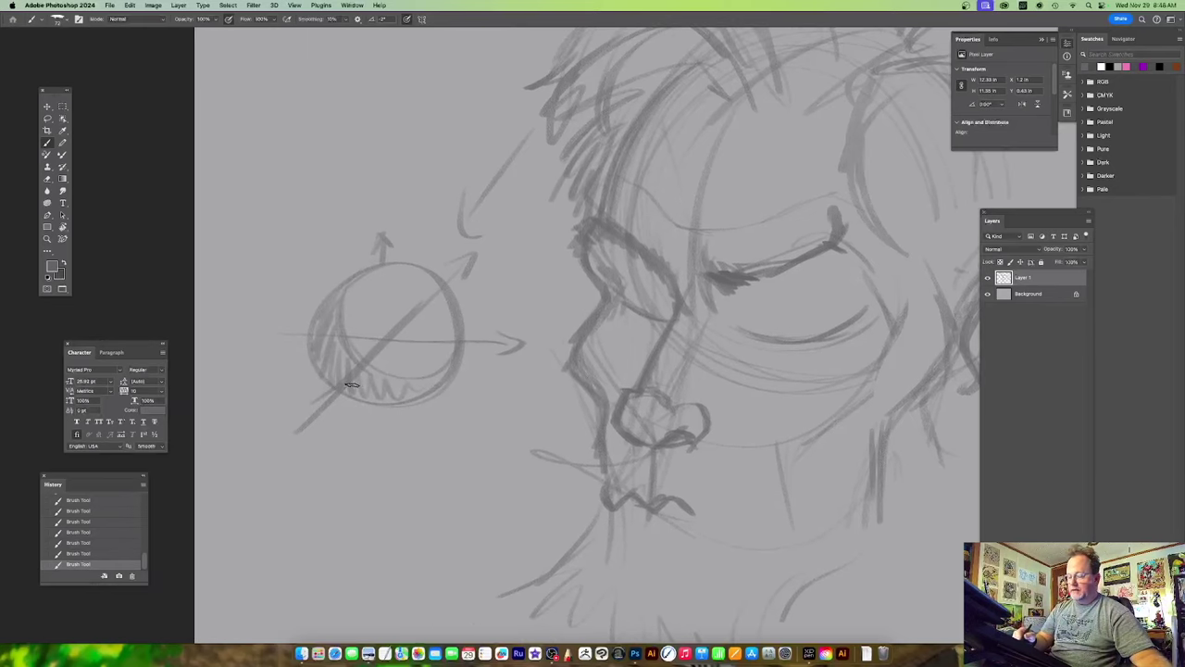
pyautogui.moveTo(289, 403)
pyautogui.mouseDown()
pyautogui.moveTo(325, 390)
pyautogui.moveTo(419, 413)
pyautogui.mouseUp()
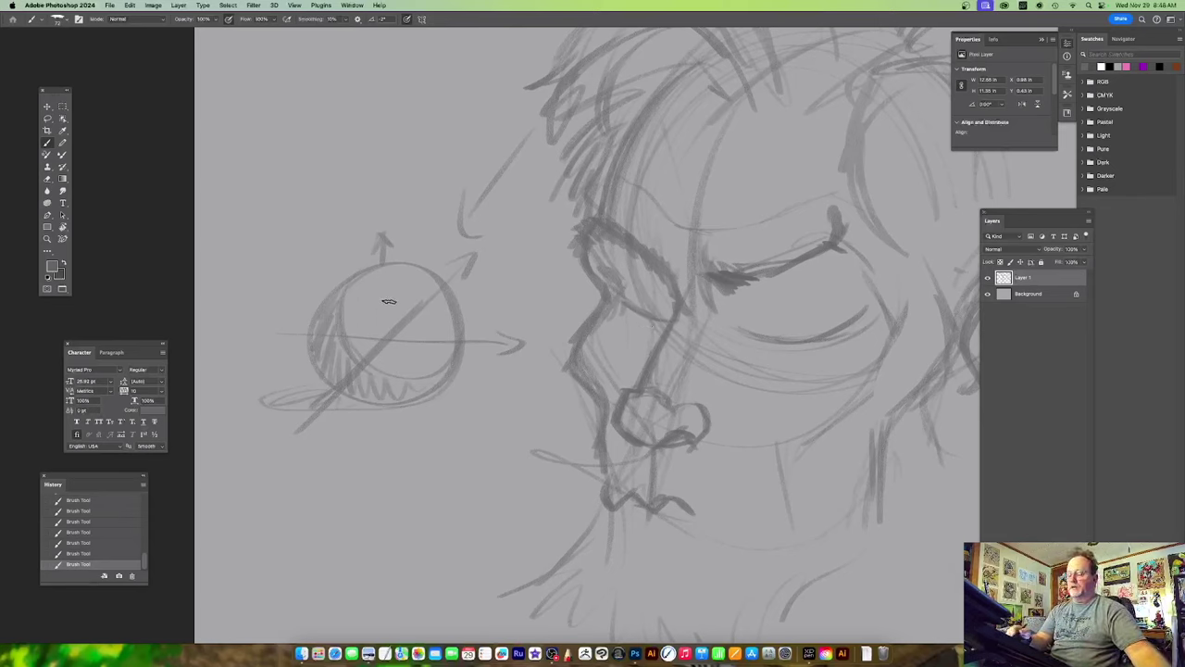
# Erase the whole demonstration sphere diagram and its arrows from beside the face.
pyautogui.press('e')
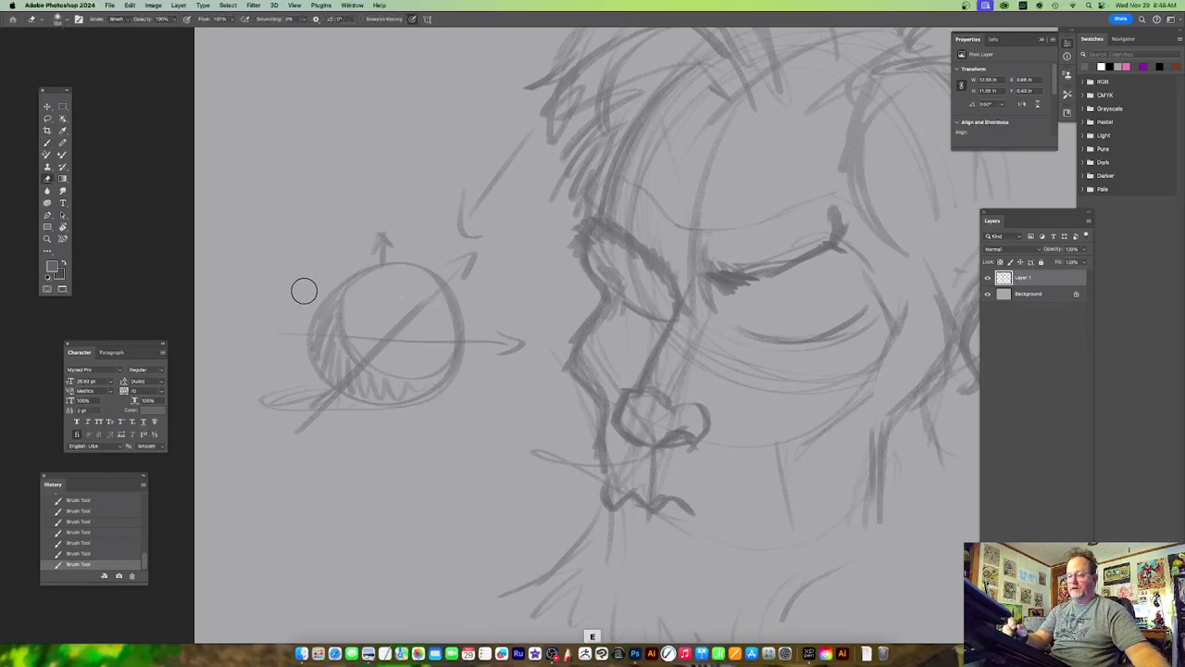
pyautogui.moveTo(375, 310); pyautogui.dragTo(392, 310)
pyautogui.moveTo(464, 214)
pyautogui.mouseDown()
pyautogui.moveTo(429, 270)
pyautogui.moveTo(516, 140)
pyautogui.moveTo(485, 352)
pyautogui.moveTo(448, 251)
pyautogui.moveTo(365, 225)
pyautogui.moveTo(278, 298)
pyautogui.moveTo(260, 422)
pyautogui.mouseUp()
pyautogui.moveTo(526, 315); pyautogui.dragTo(475, 264)
# Return to the brush, undo a test stroke at the nose, and sketch bag lines beneath the far eye with a smaller brush.
pyautogui.click(47, 142)
pyautogui.scroll(-2, 609, 324)
pyautogui.hscroll(4, 609, 325)
pyautogui.scroll(-1, 609, 324)
pyautogui.hscroll(2, 609, 324)
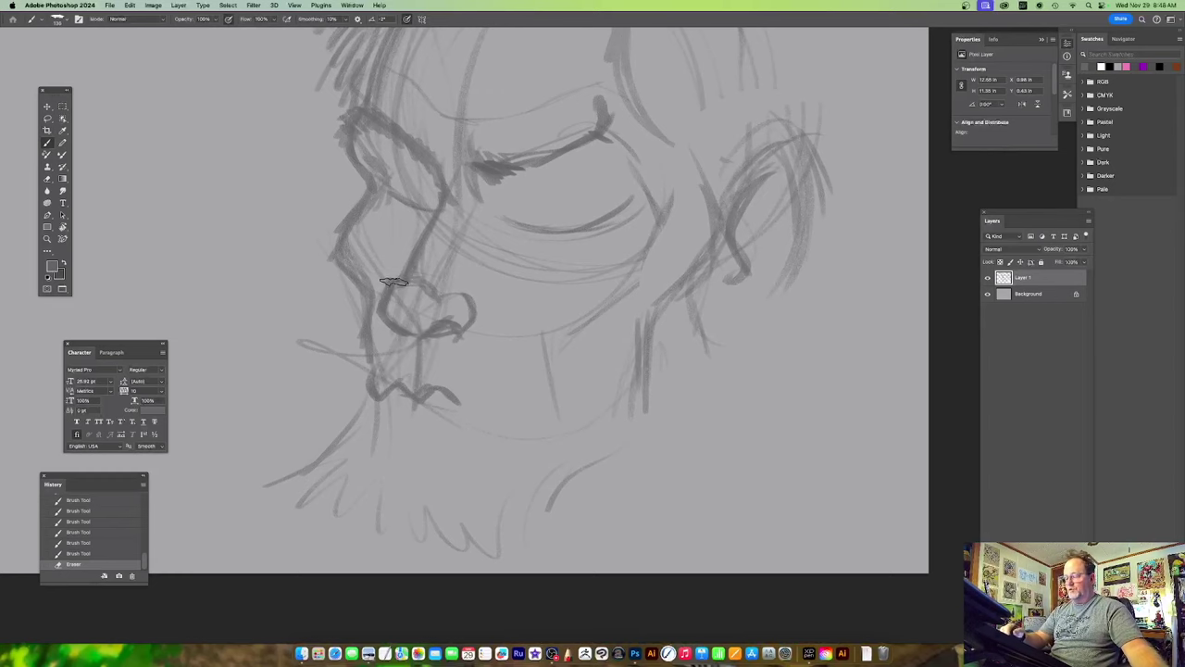
pyautogui.moveTo(395, 307); pyautogui.dragTo(422, 330)
pyautogui.press('super+z')
pyautogui.scroll(3, 495, 360)
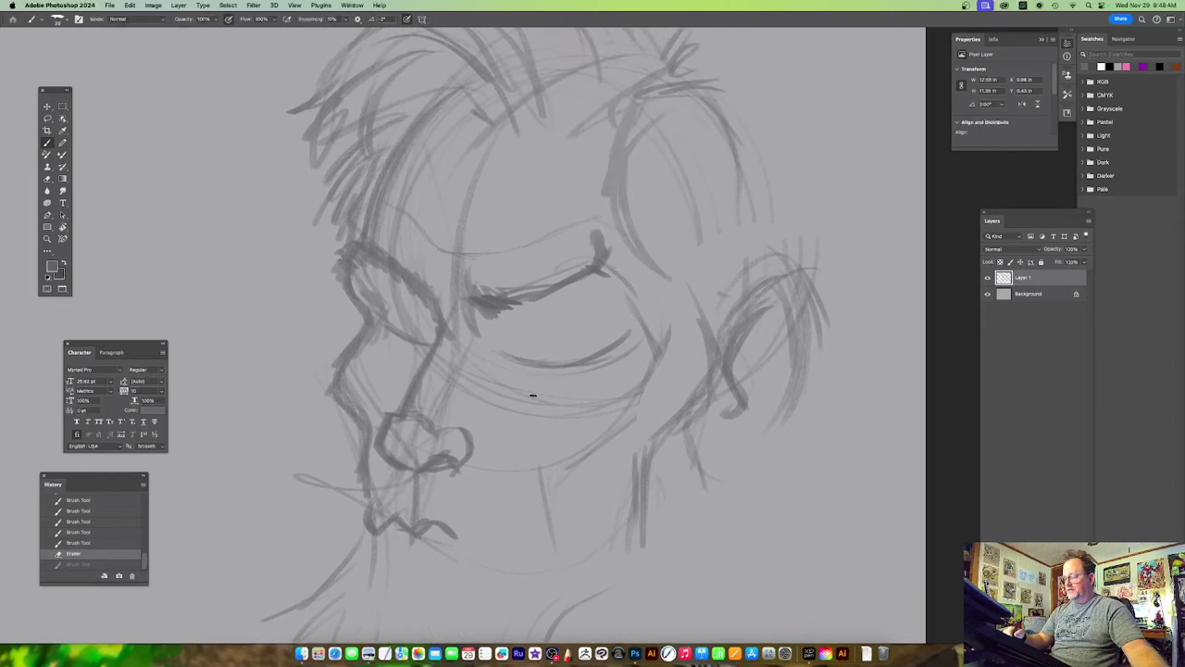
pyautogui.moveTo(356, 313); pyautogui.dragTo(366, 329)
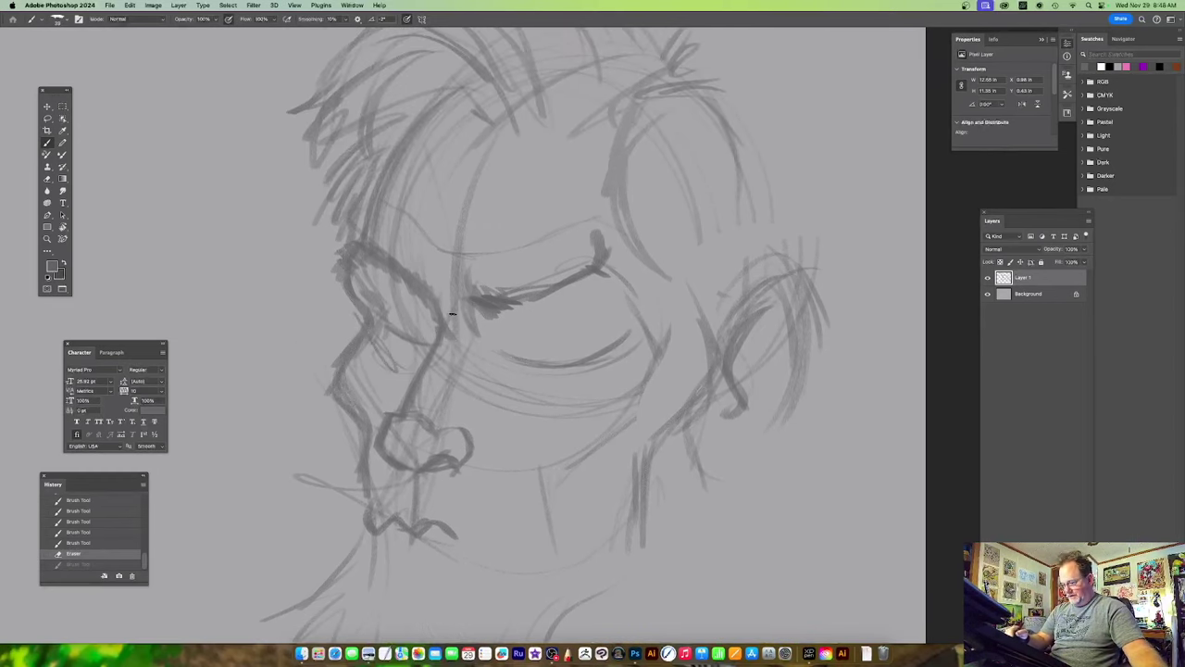
# Sketch the near eye's inner corner and a deep bag curving beneath it to the outer socket.
pyautogui.moveTo(452, 317); pyautogui.dragTo(472, 344)
pyautogui.moveTo(511, 378)
pyautogui.mouseDown()
pyautogui.moveTo(550, 394)
pyautogui.moveTo(587, 389)
pyautogui.moveTo(616, 274)
pyautogui.mouseUp()
pyautogui.moveTo(700, 395)
pyautogui.mouseDown()
pyautogui.moveTo(624, 401)
pyautogui.moveTo(629, 390)
pyautogui.mouseUp()
pyautogui.moveTo(443, 315)
pyautogui.mouseDown()
pyautogui.moveTo(413, 349)
pyautogui.moveTo(422, 337)
pyautogui.mouseUp()
pyautogui.moveTo(442, 316); pyautogui.dragTo(425, 334)
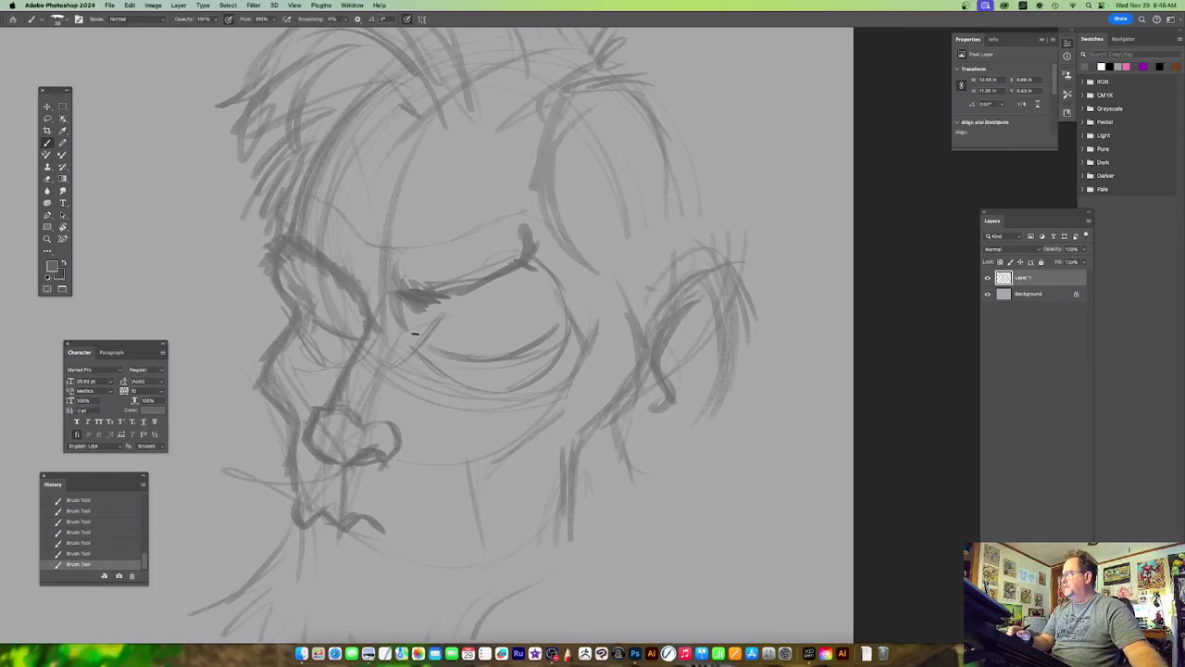
# Draw the upper eyelid lines of both eyes and the near eye's upper rim and outer corner.
pyautogui.moveTo(431, 305)
pyautogui.mouseDown()
pyautogui.moveTo(524, 306)
pyautogui.moveTo(544, 335)
pyautogui.mouseUp()
pyautogui.moveTo(489, 391); pyautogui.dragTo(594, 405)
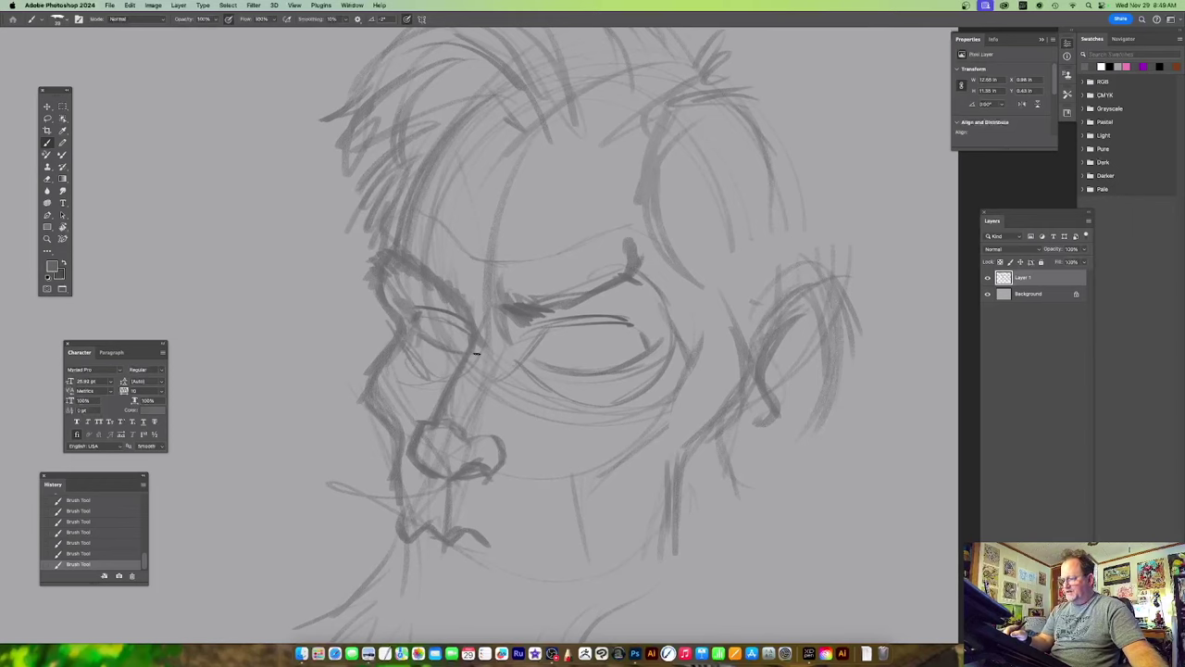
pyautogui.hscroll(2, 474, 347)
pyautogui.moveTo(524, 332); pyautogui.dragTo(601, 337)
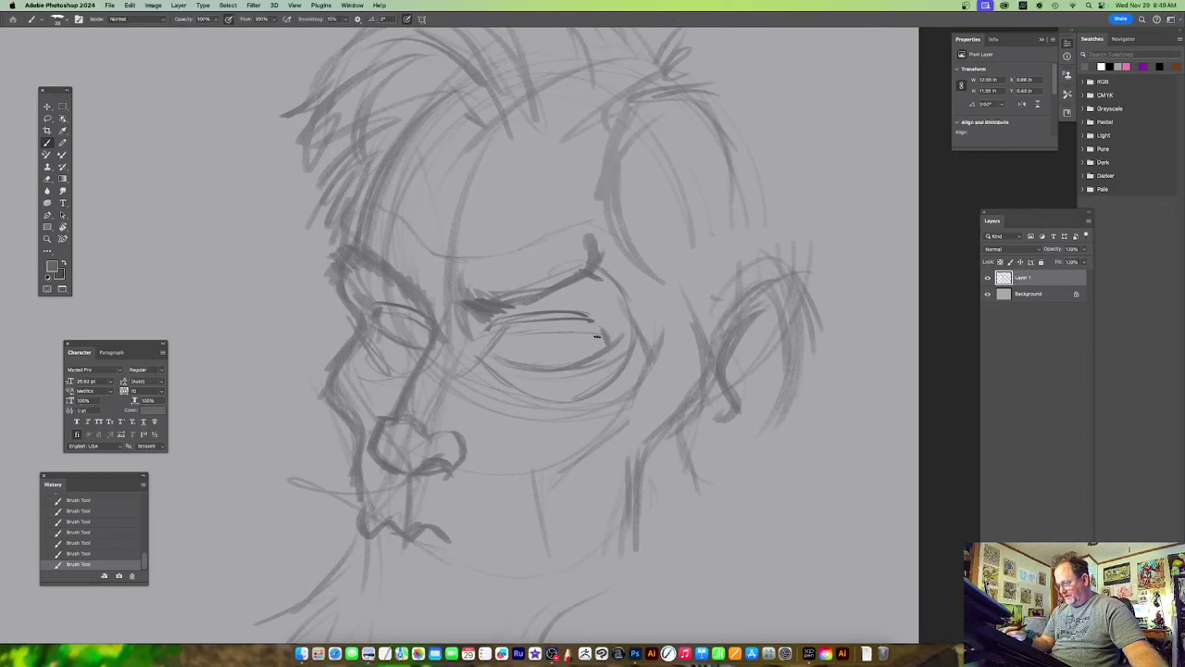
pyautogui.moveTo(650, 384); pyautogui.dragTo(659, 370)
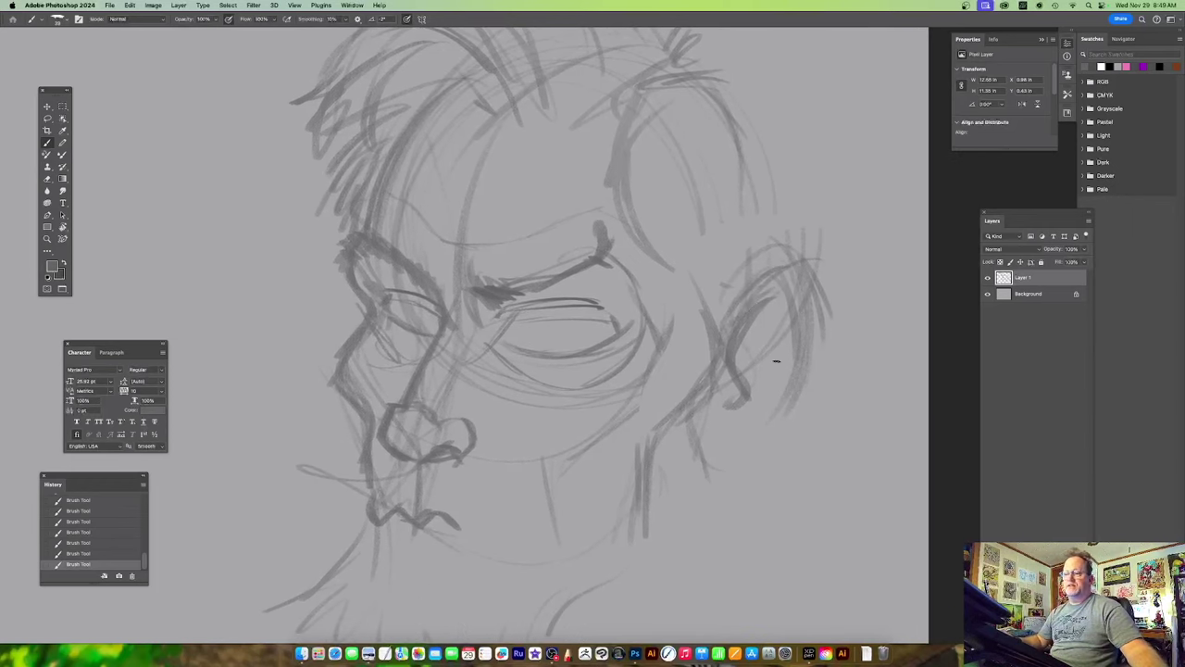
# Add short crease lines across the nose bridge between the eyes, and darken the side of the nose.
pyautogui.scroll(3, 757, 303)
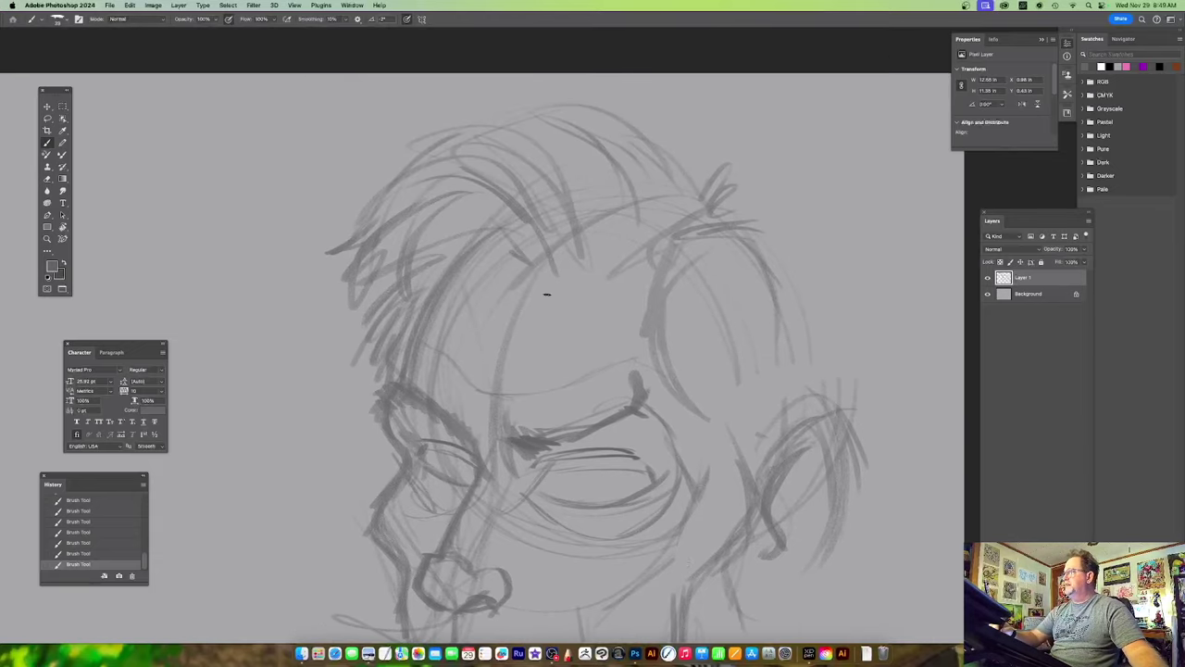
pyautogui.moveTo(586, 500); pyautogui.dragTo(593, 368)
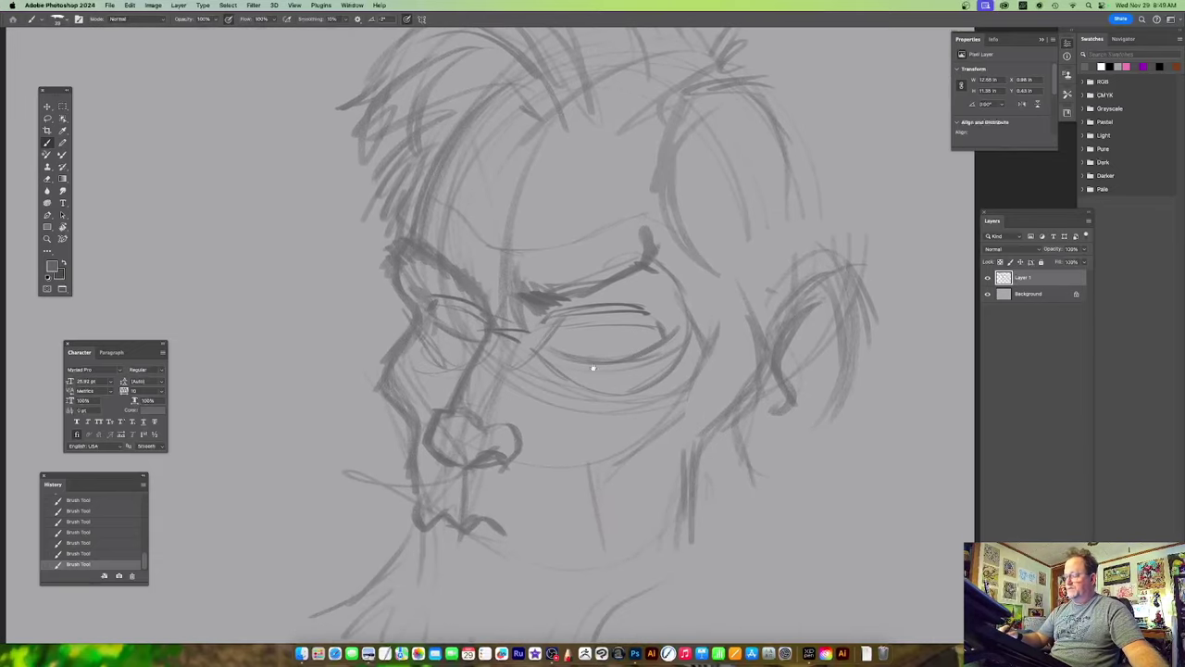
pyautogui.moveTo(585, 410); pyautogui.dragTo(647, 332)
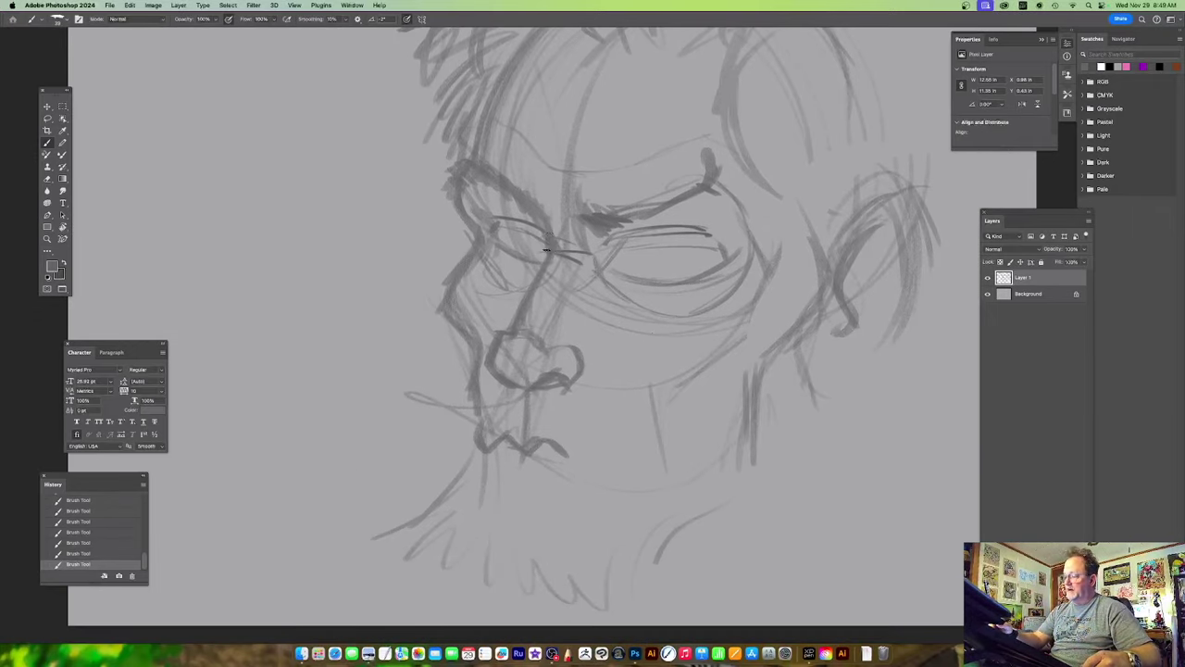
pyautogui.moveTo(541, 266)
pyautogui.mouseDown()
pyautogui.moveTo(516, 331)
pyautogui.moveTo(517, 342)
pyautogui.moveTo(546, 348)
pyautogui.moveTo(574, 260)
pyautogui.moveTo(545, 353)
pyautogui.mouseUp()
pyautogui.moveTo(670, 319); pyautogui.dragTo(589, 373)
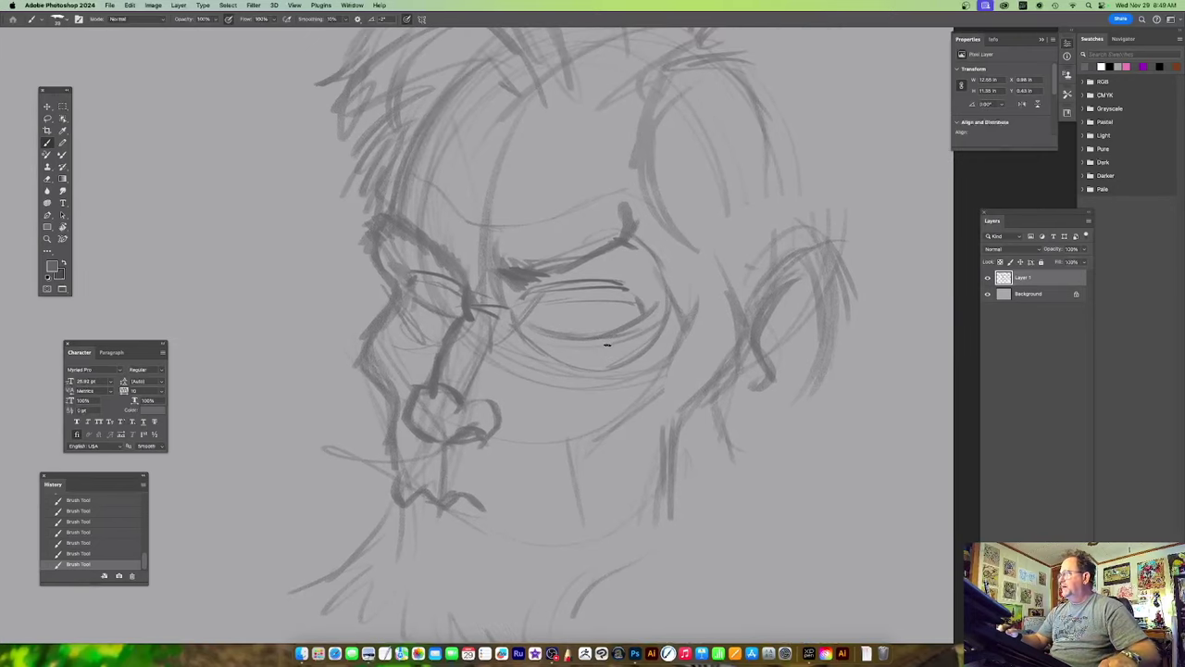
# Darken the near eye's inner corner and lower lid, and define its upper rim into an almond shape.
pyautogui.moveTo(536, 298)
pyautogui.mouseDown()
pyautogui.moveTo(517, 336)
pyautogui.moveTo(529, 324)
pyautogui.moveTo(571, 337)
pyautogui.moveTo(608, 327)
pyautogui.moveTo(623, 298)
pyautogui.mouseUp()
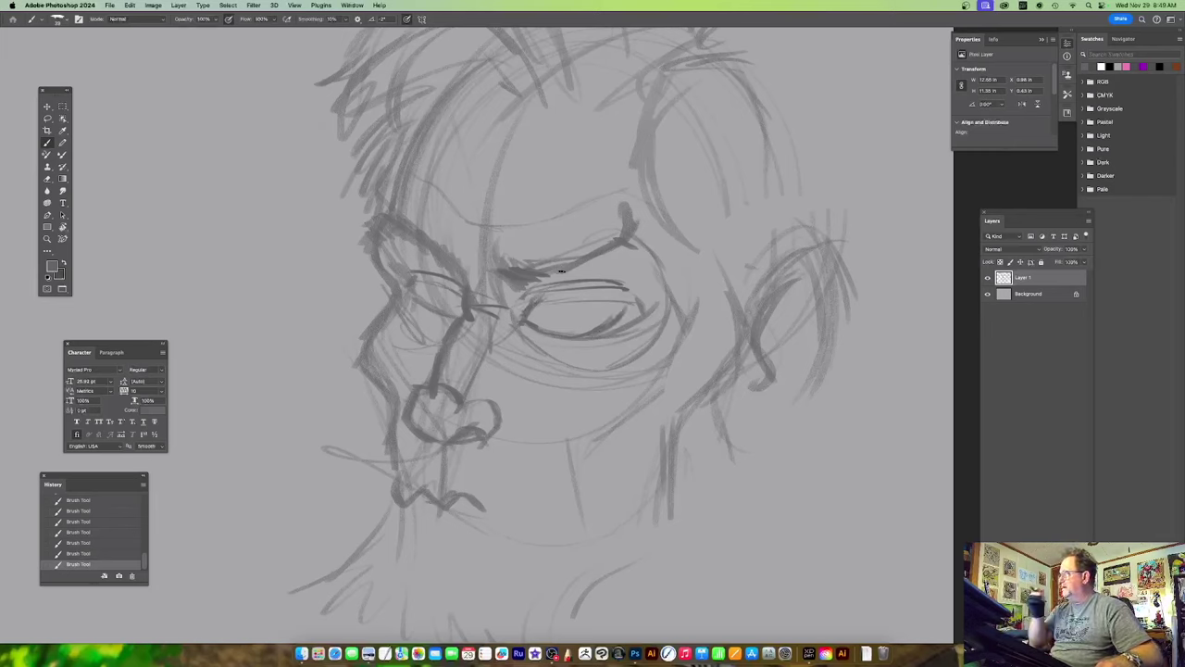
pyautogui.moveTo(530, 305); pyautogui.dragTo(617, 317)
pyautogui.moveTo(528, 298)
pyautogui.mouseDown()
pyautogui.moveTo(613, 305)
pyautogui.moveTo(622, 321)
pyautogui.mouseUp()
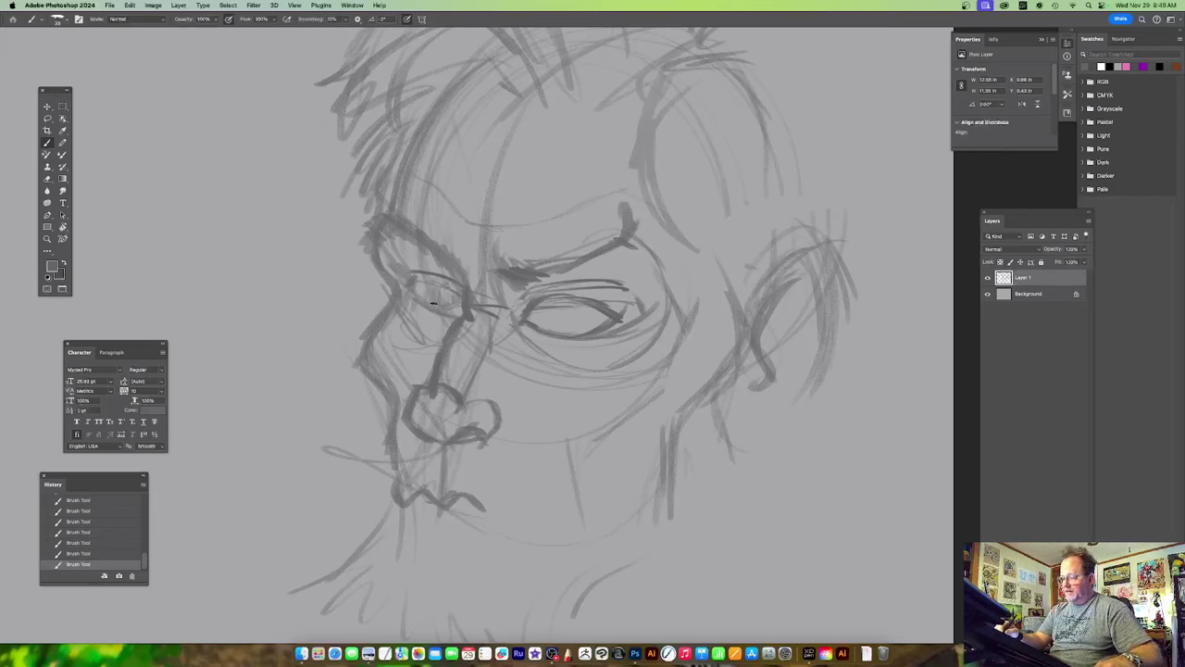
# Draw the irises and pupils inside both eyes, completing the far eye and the near eye.
pyautogui.moveTo(462, 296)
pyautogui.mouseDown()
pyautogui.moveTo(426, 284)
pyautogui.moveTo(410, 294)
pyautogui.mouseUp()
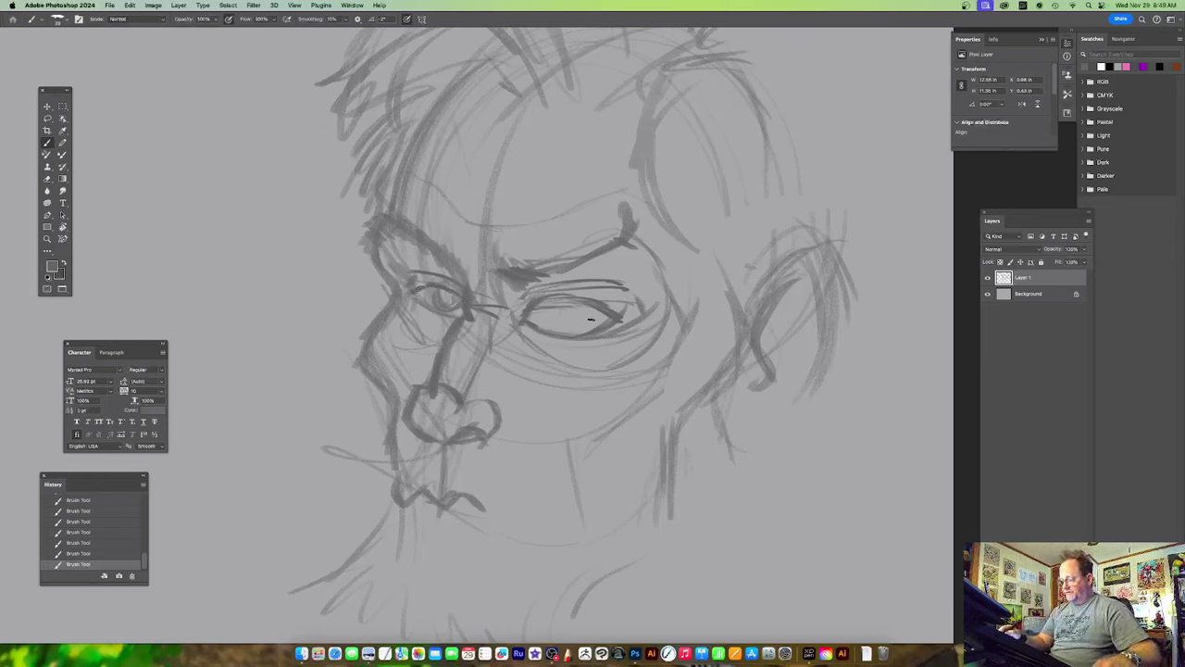
pyautogui.moveTo(600, 324)
pyautogui.mouseDown()
pyautogui.moveTo(565, 328)
pyautogui.moveTo(571, 301)
pyautogui.moveTo(596, 320)
pyautogui.mouseUp()
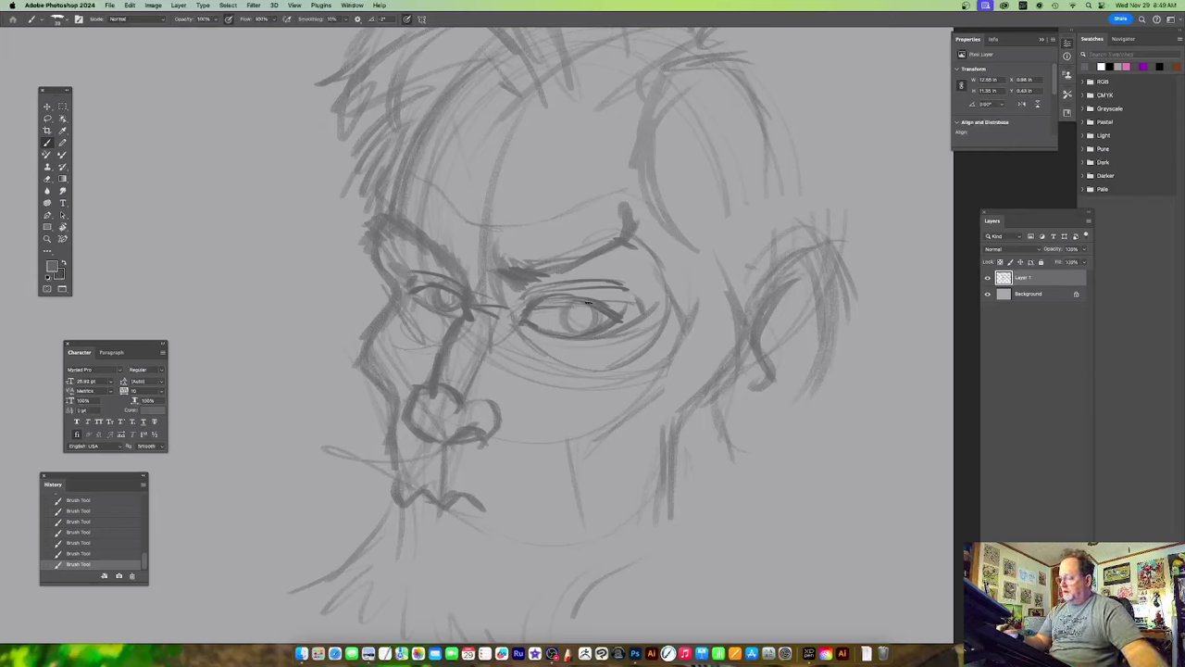
pyautogui.moveTo(587, 315); pyautogui.dragTo(583, 316)
pyautogui.moveTo(449, 293); pyautogui.dragTo(452, 300)
pyautogui.moveTo(638, 389); pyautogui.dragTo(612, 421)
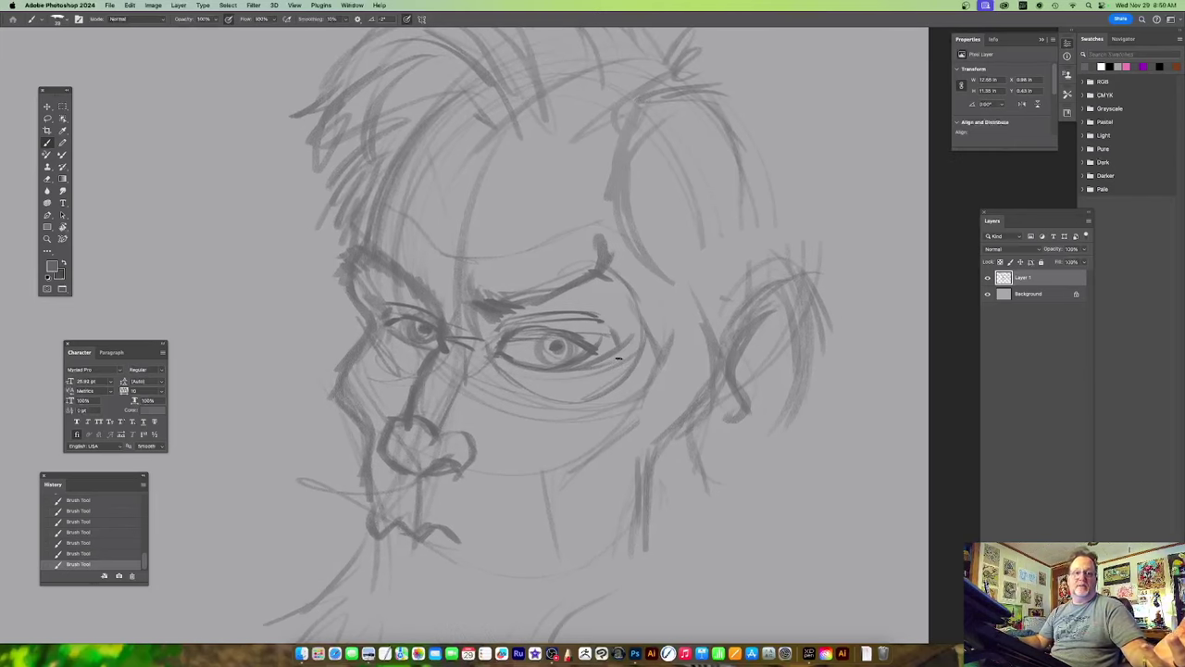
# Darken and thicken the far eyebrow, from its outer bend down toward the nose bridge.
pyautogui.hscroll(5, 748, 300)
pyautogui.scroll(3, 747, 300)
pyautogui.scroll(-3, 636, 346)
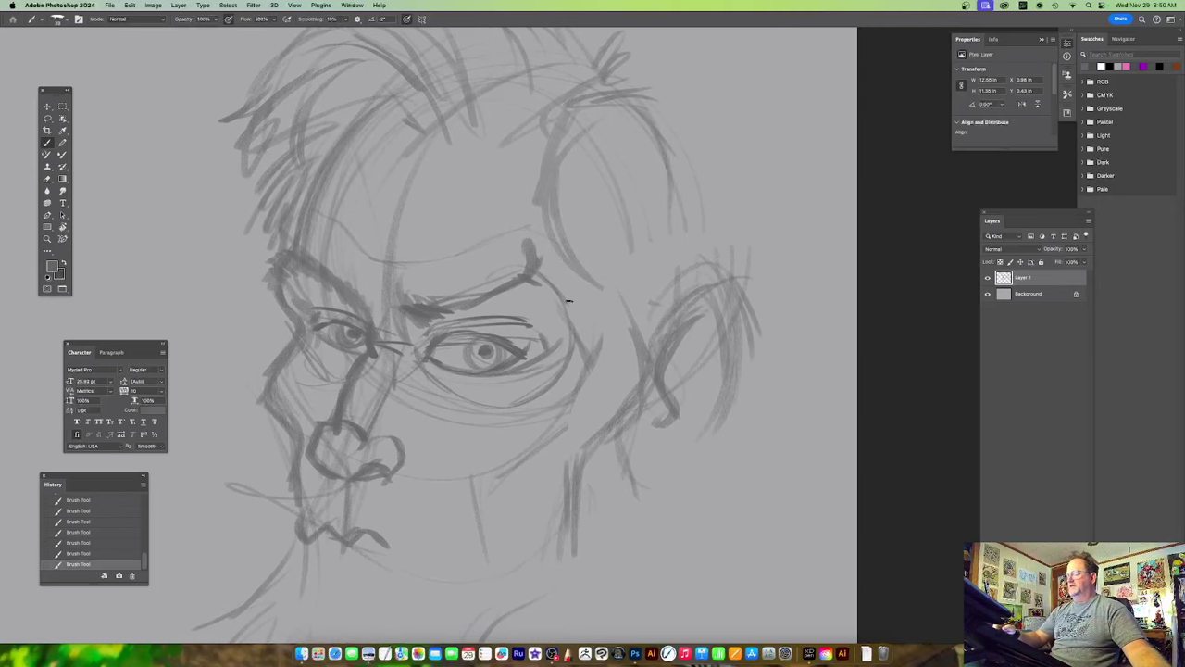
pyautogui.hscroll(-9, 418, 305)
pyautogui.scroll(2, 463, 319)
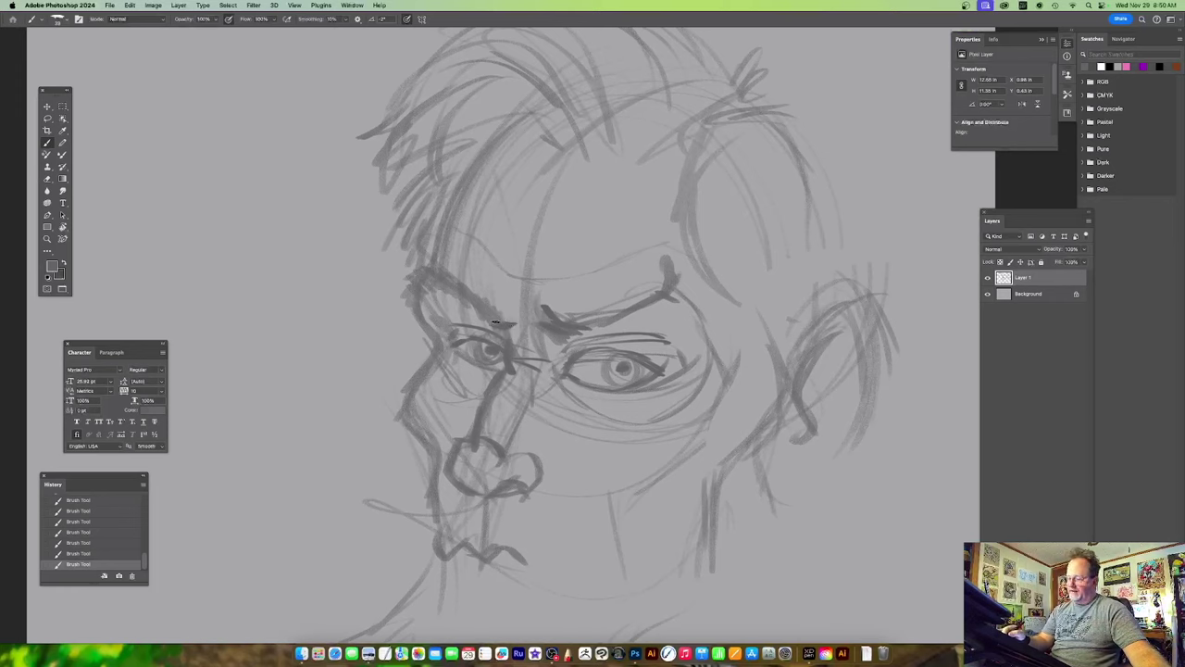
pyautogui.moveTo(492, 318)
pyautogui.mouseDown()
pyautogui.moveTo(434, 286)
pyautogui.moveTo(427, 297)
pyautogui.moveTo(421, 279)
pyautogui.moveTo(408, 317)
pyautogui.mouseUp()
pyautogui.moveTo(436, 266); pyautogui.dragTo(510, 320)
pyautogui.moveTo(631, 360); pyautogui.dragTo(586, 343)
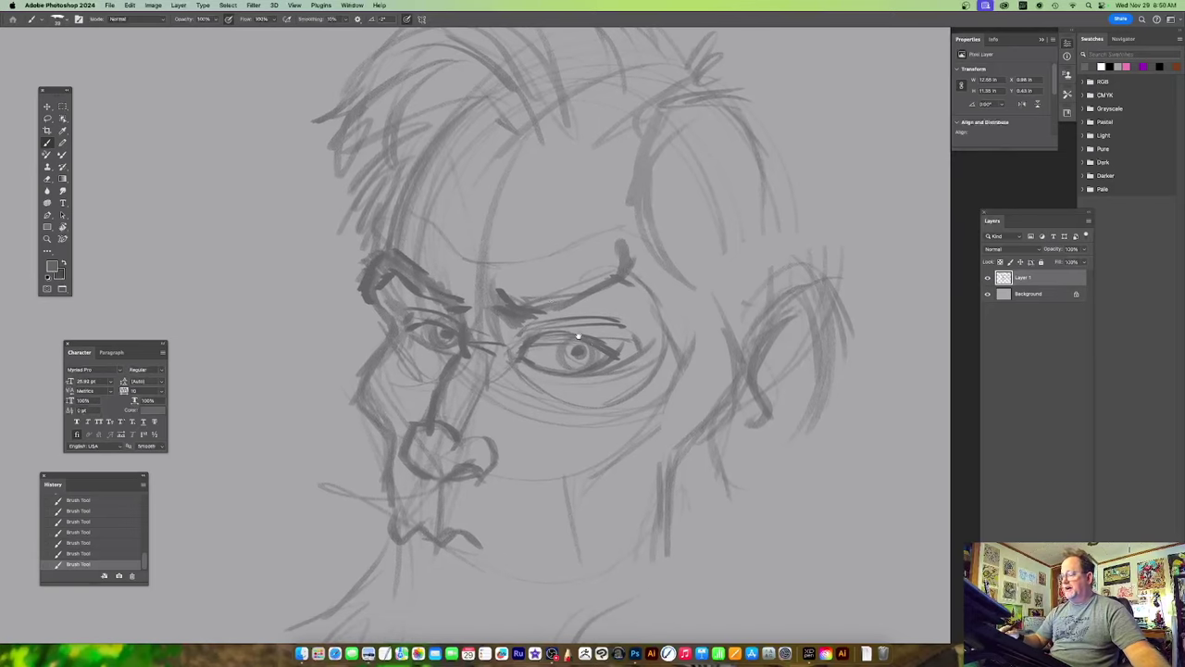
# Darken the near eyebrow from its inner tuft to the outer peak and extend it down around the eye socket.
pyautogui.moveTo(515, 297); pyautogui.dragTo(535, 302)
pyautogui.hscroll(2, 537, 344)
pyautogui.scroll(1, 537, 343)
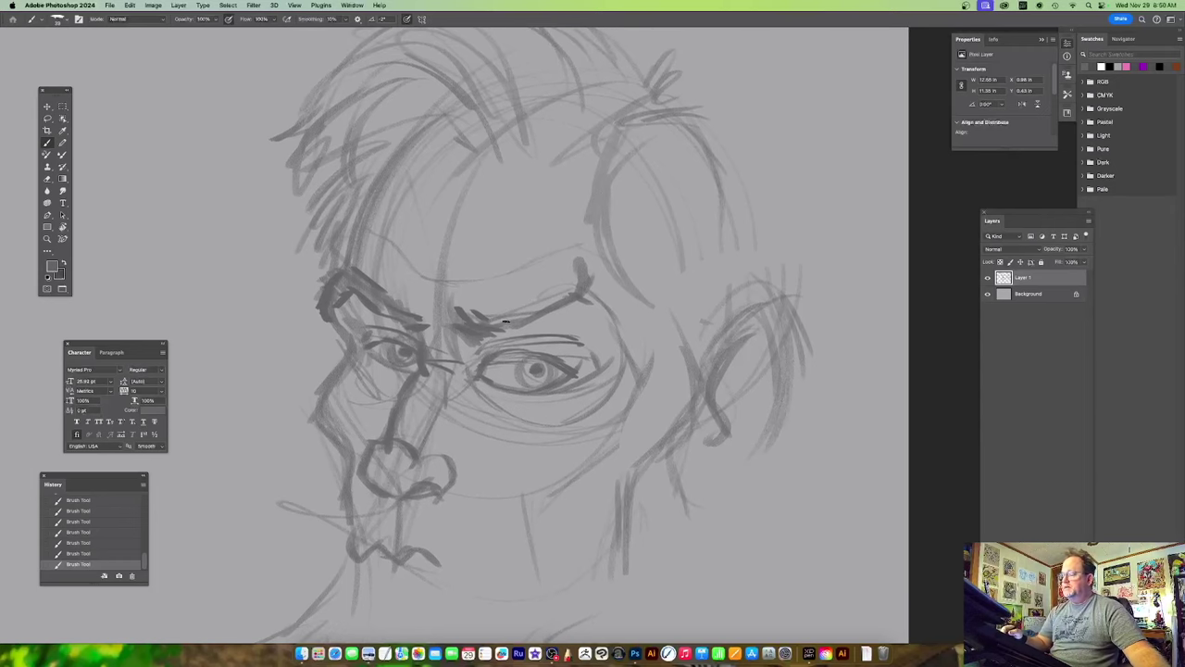
pyautogui.moveTo(500, 319)
pyautogui.mouseDown()
pyautogui.moveTo(566, 298)
pyautogui.moveTo(515, 315)
pyautogui.moveTo(586, 288)
pyautogui.moveTo(622, 334)
pyautogui.mouseUp()
pyautogui.scroll(-5, 705, 381)
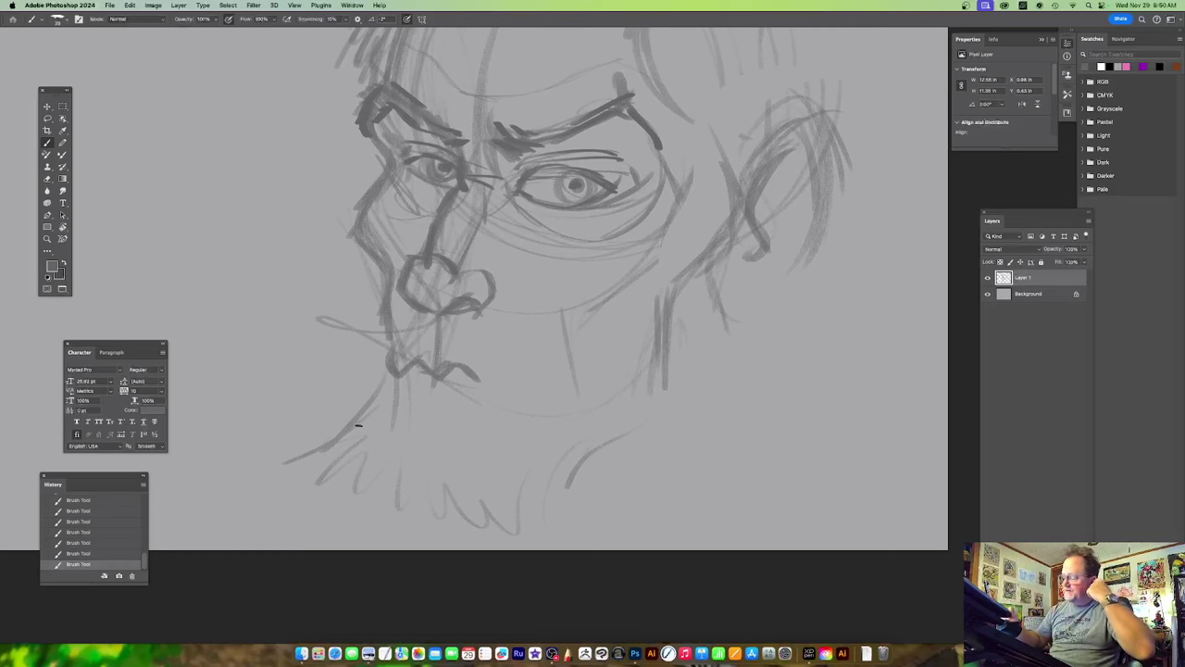
pyautogui.scroll(2, 579, 199)
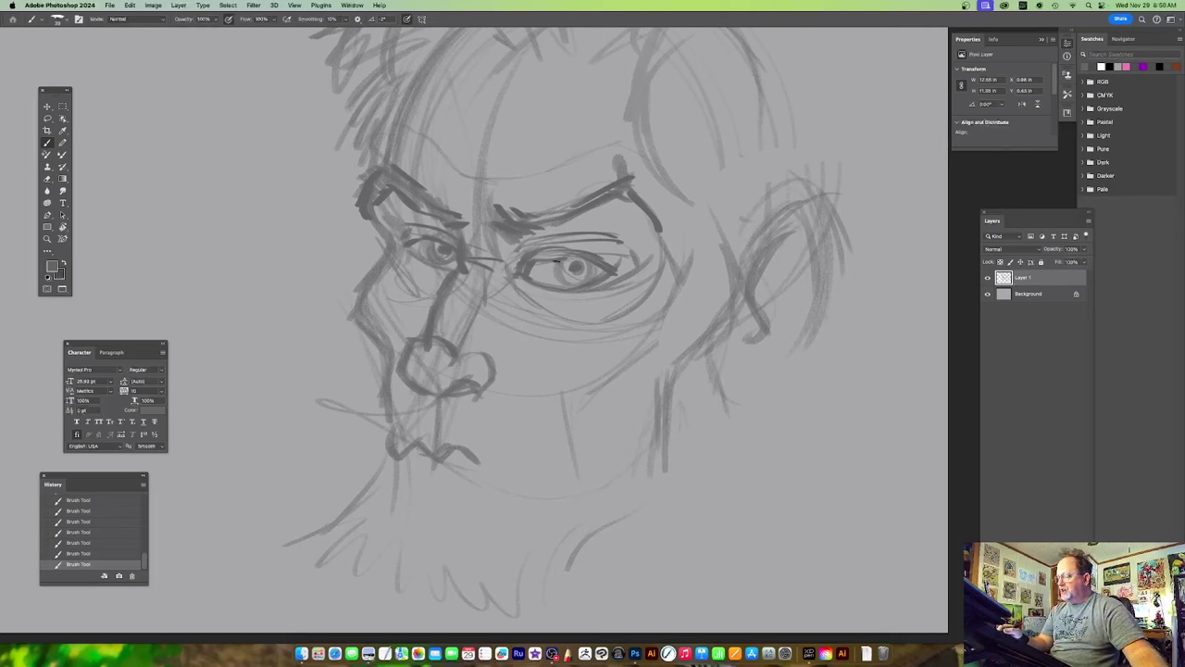
# Thicken the near eye's upper lid, shade its iris and reinforce the lower lid and the fold beneath it.
pyautogui.moveTo(581, 267); pyautogui.dragTo(642, 276)
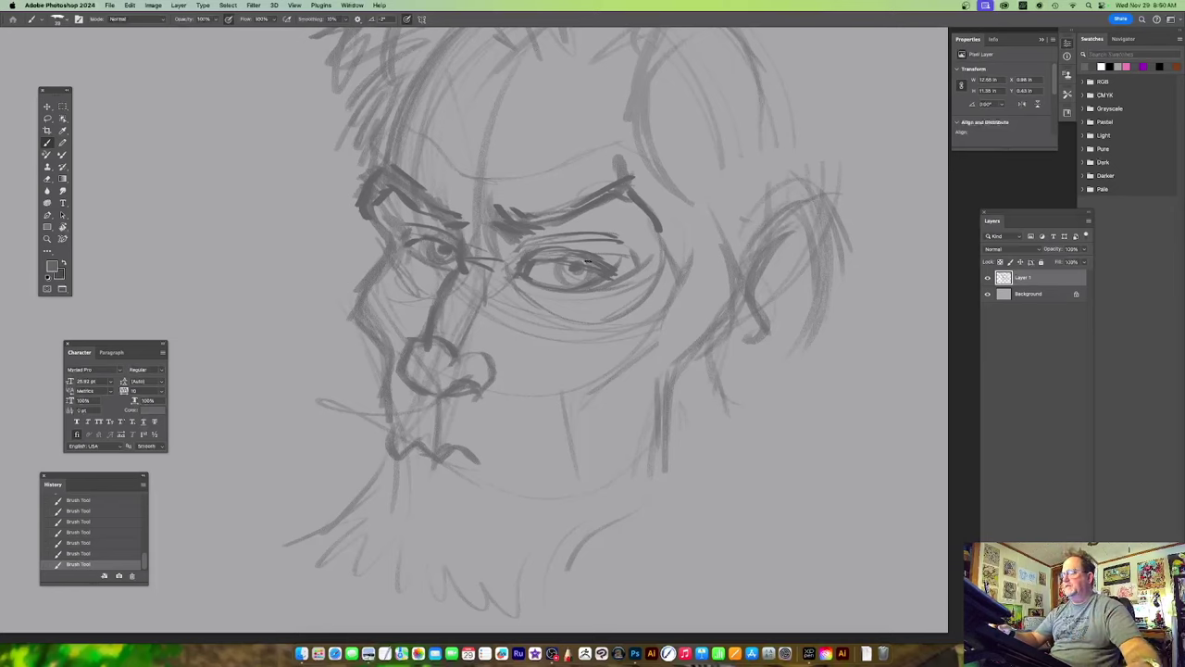
pyautogui.moveTo(564, 264); pyautogui.dragTo(570, 276)
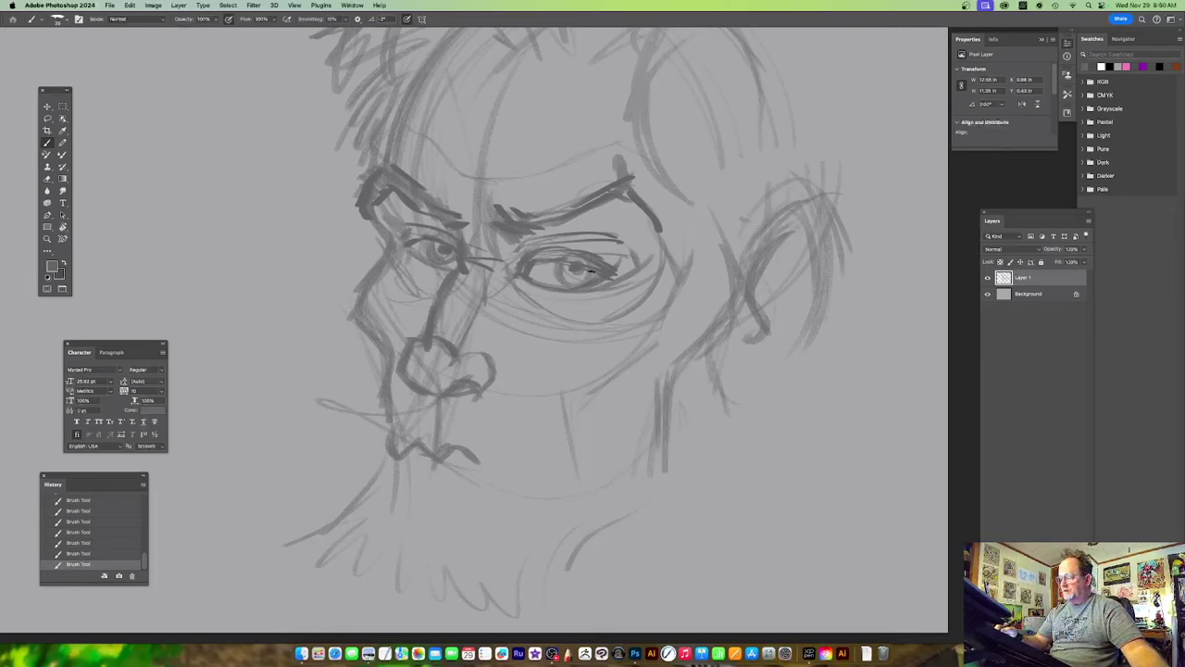
pyautogui.moveTo(528, 278); pyautogui.dragTo(549, 286)
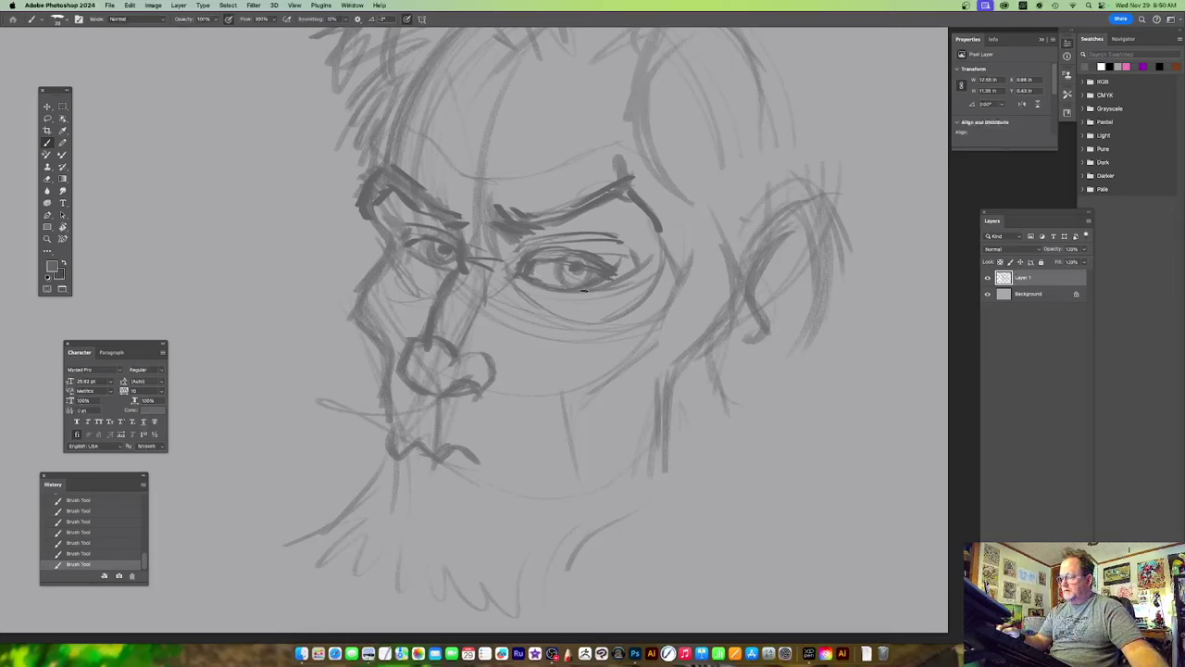
pyautogui.moveTo(520, 279)
pyautogui.mouseDown()
pyautogui.moveTo(546, 307)
pyautogui.moveTo(554, 289)
pyautogui.moveTo(599, 318)
pyautogui.moveTo(634, 294)
pyautogui.mouseUp()
pyautogui.moveTo(570, 314); pyautogui.dragTo(638, 311)
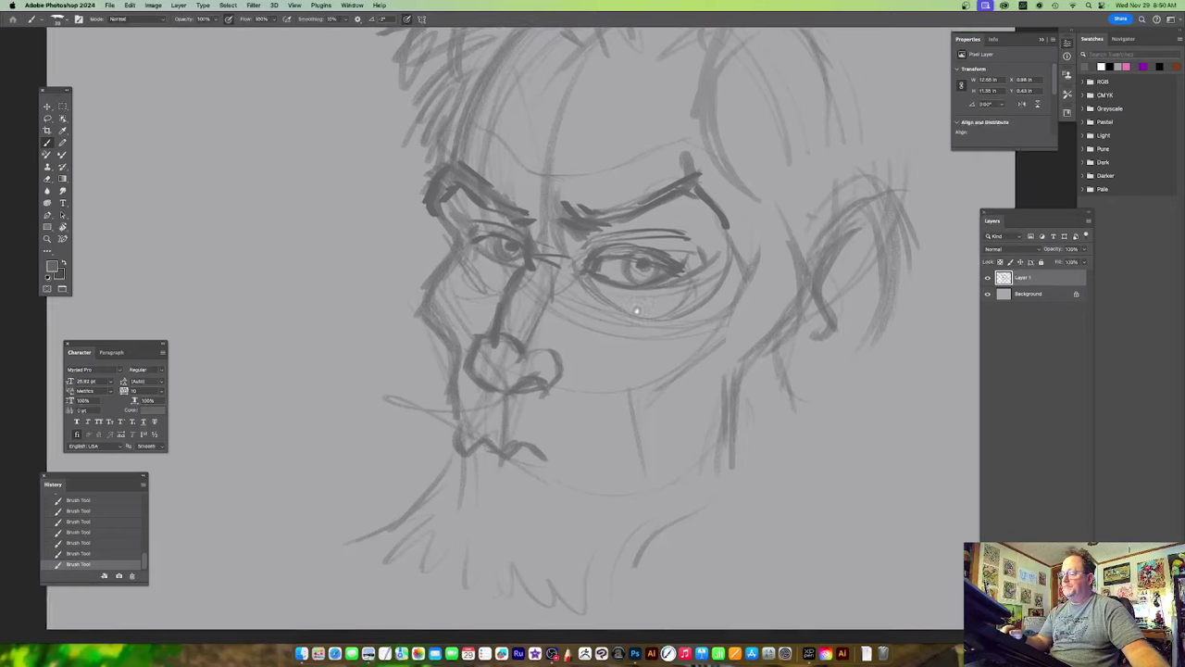
# Free-transform the sketch on Layer 1, stretching it taller, then scaling it down and repositioning it within the canvas.
pyautogui.hscroll(-3, 637, 311)
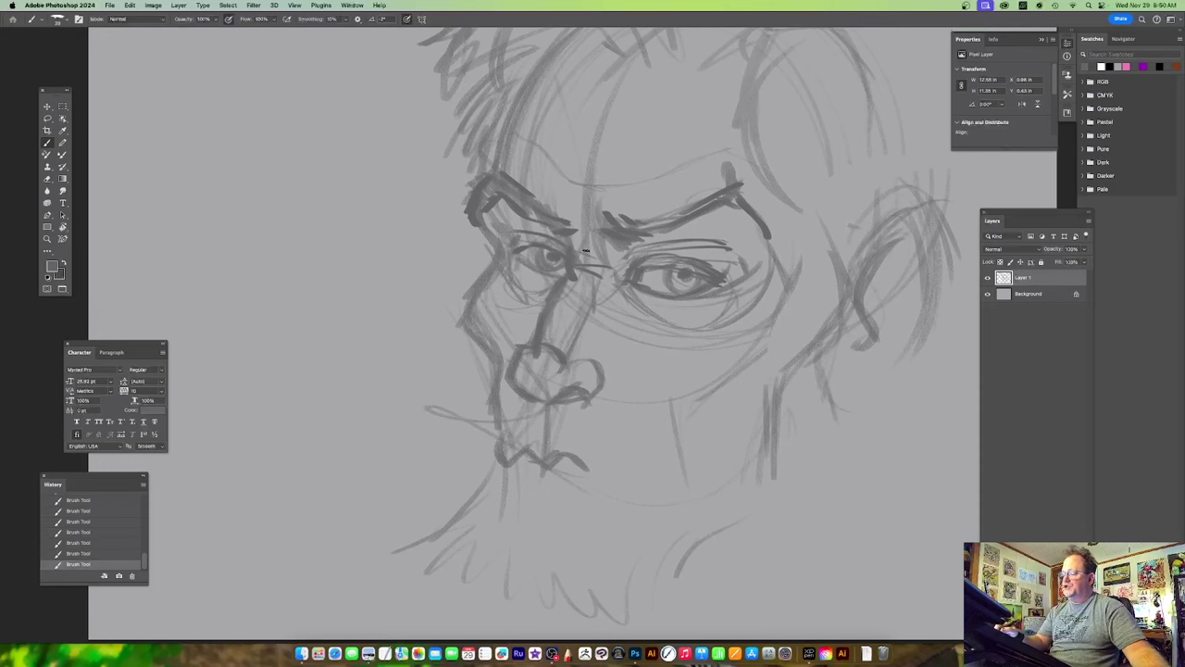
pyautogui.scroll(10, 586, 250)
pyautogui.hscroll(5, 585, 250)
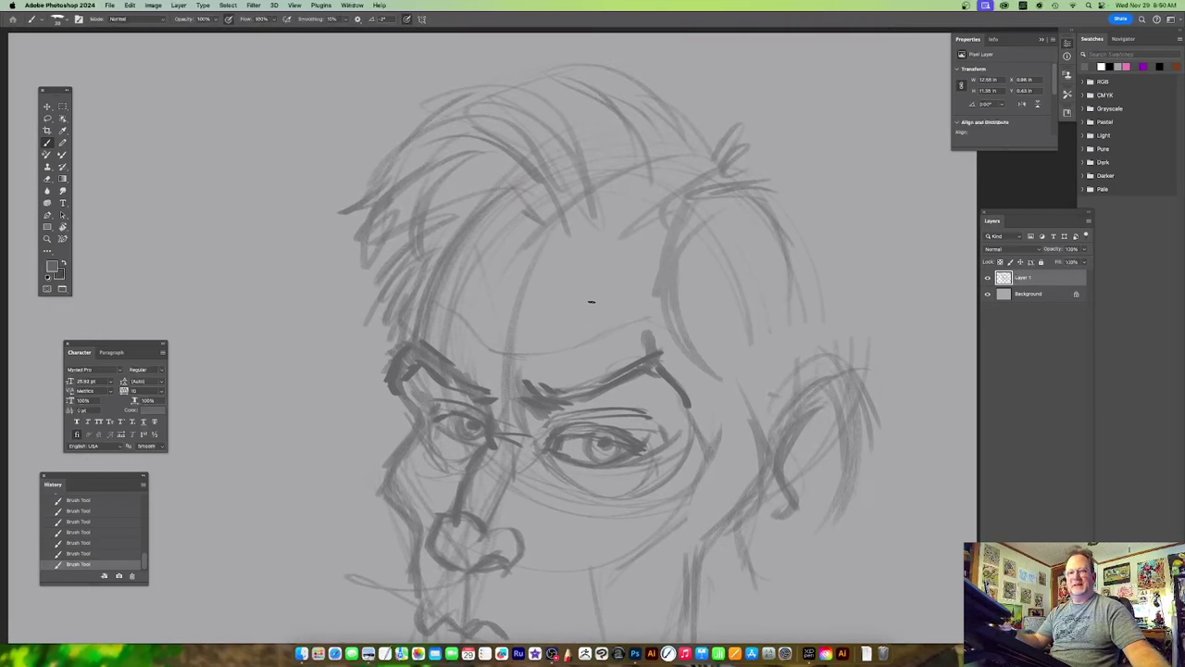
pyautogui.hscroll(-2, 577, 267)
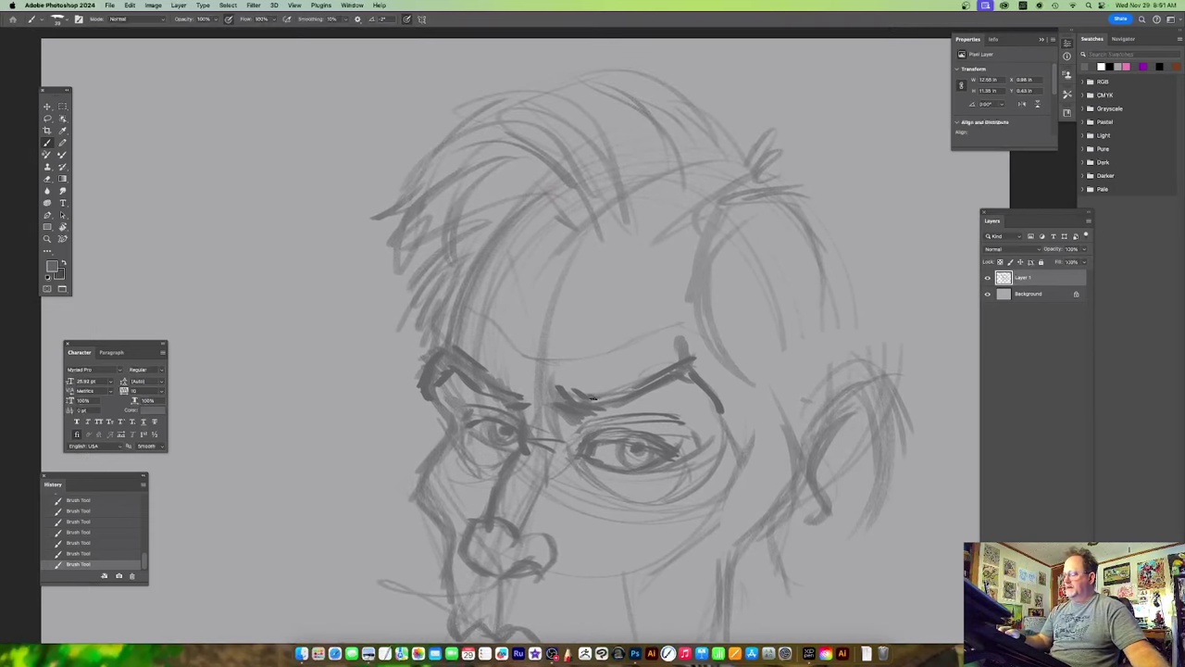
pyautogui.scroll(-10, 594, 398)
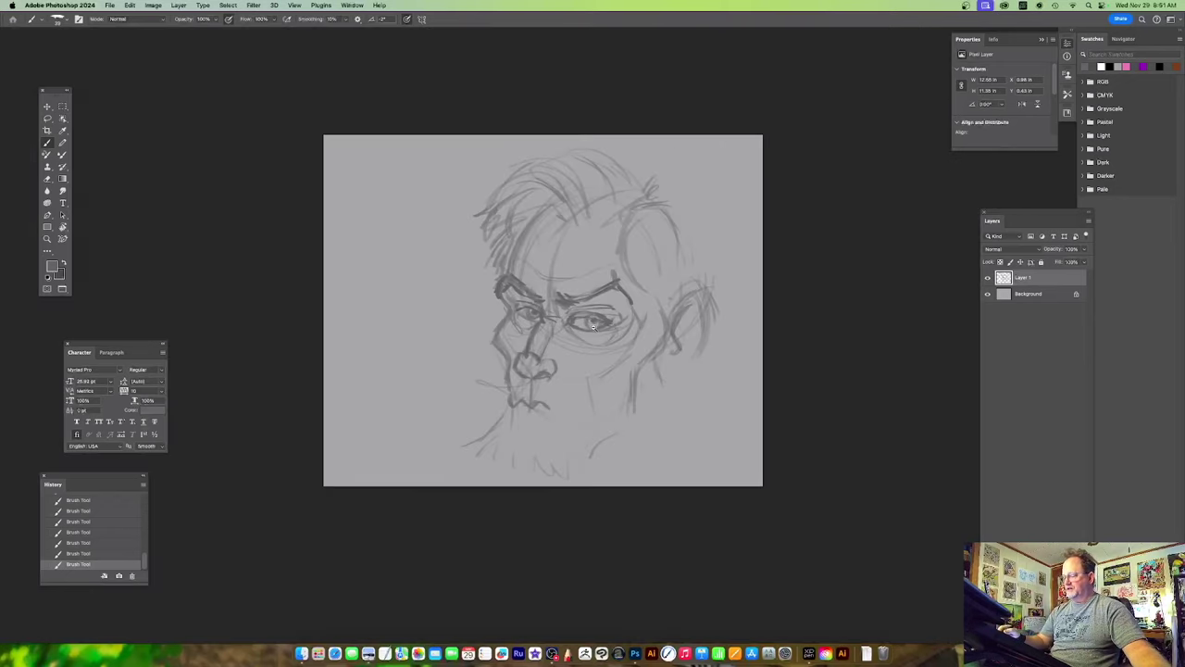
pyautogui.scroll(2, 594, 326)
pyautogui.hotkey('ctrl', 't')
pyautogui.scroll(4, 612, 324)
pyautogui.hscroll(2, 612, 325)
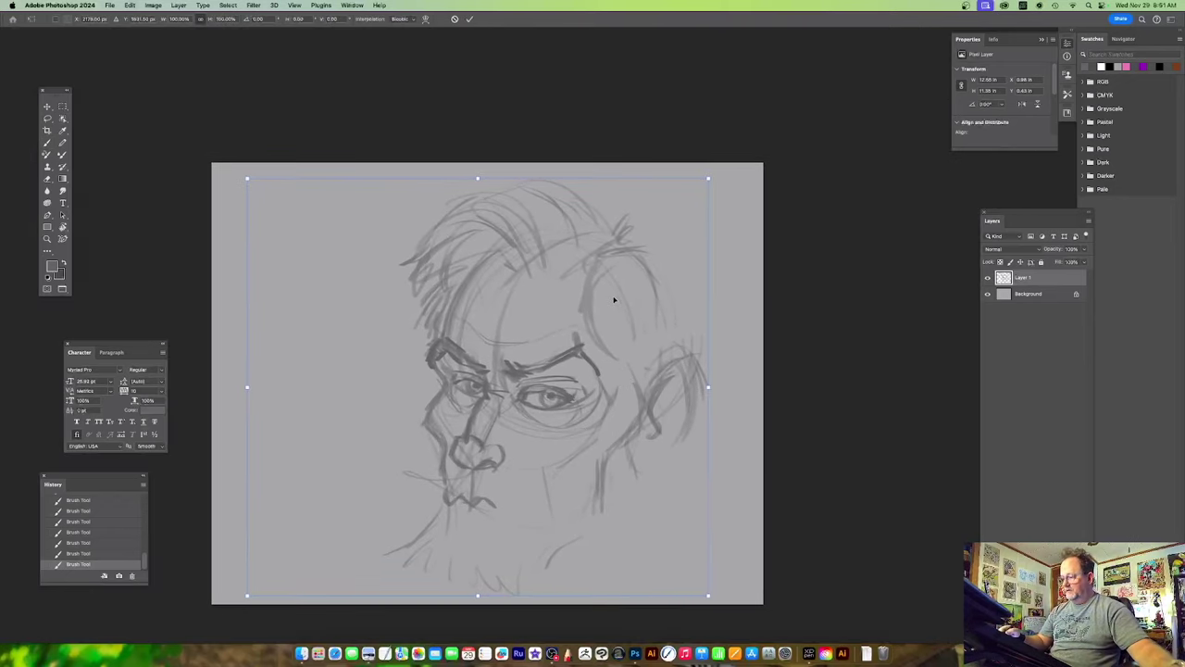
pyautogui.moveTo(479, 180); pyautogui.dragTo(482, 144)
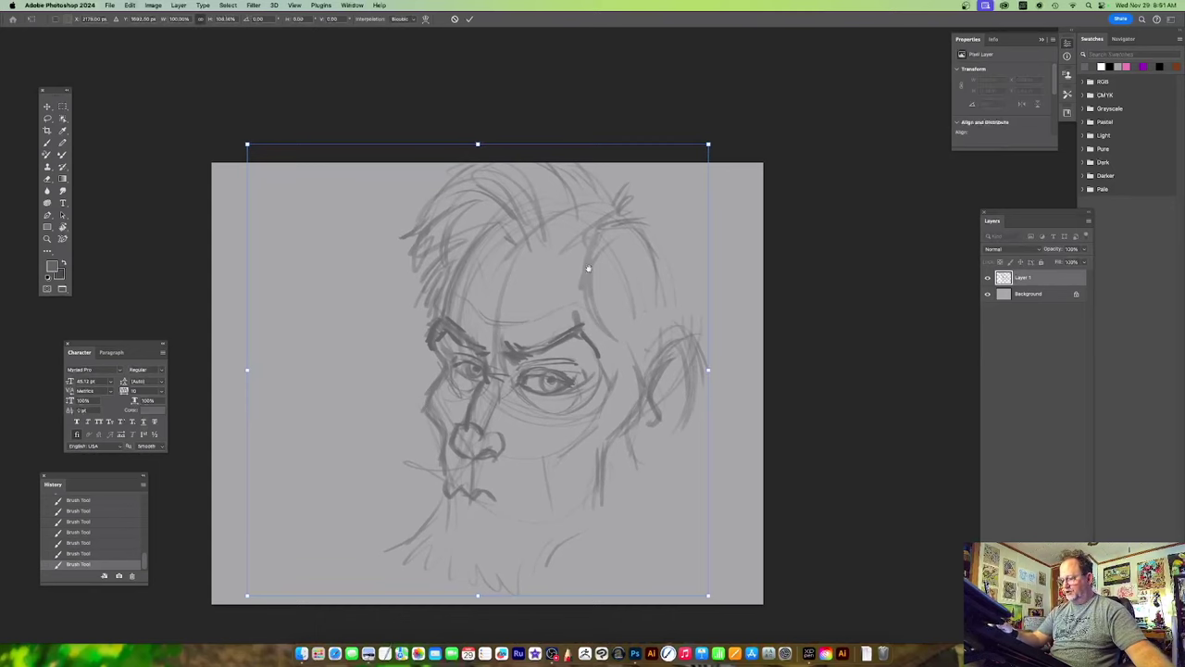
pyautogui.scroll(3, 689, 224)
pyautogui.moveTo(711, 197); pyautogui.dragTo(673, 233)
pyautogui.moveTo(649, 303); pyautogui.dragTo(664, 296)
pyautogui.press('Return')
pyautogui.press('Return')
pyautogui.scroll(3, 550, 335)
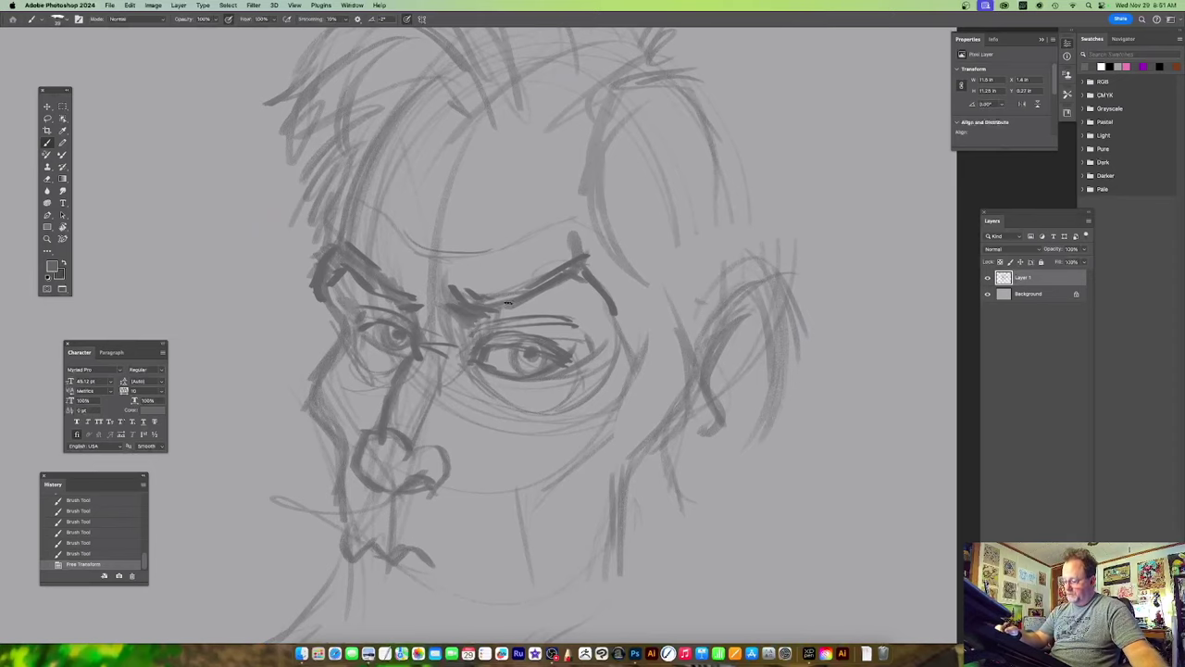
# Hatch the area between the near eyebrow and upper lid, and sketch a guideline from the eye socket to the ear.
pyautogui.moveTo(525, 320); pyautogui.dragTo(602, 345)
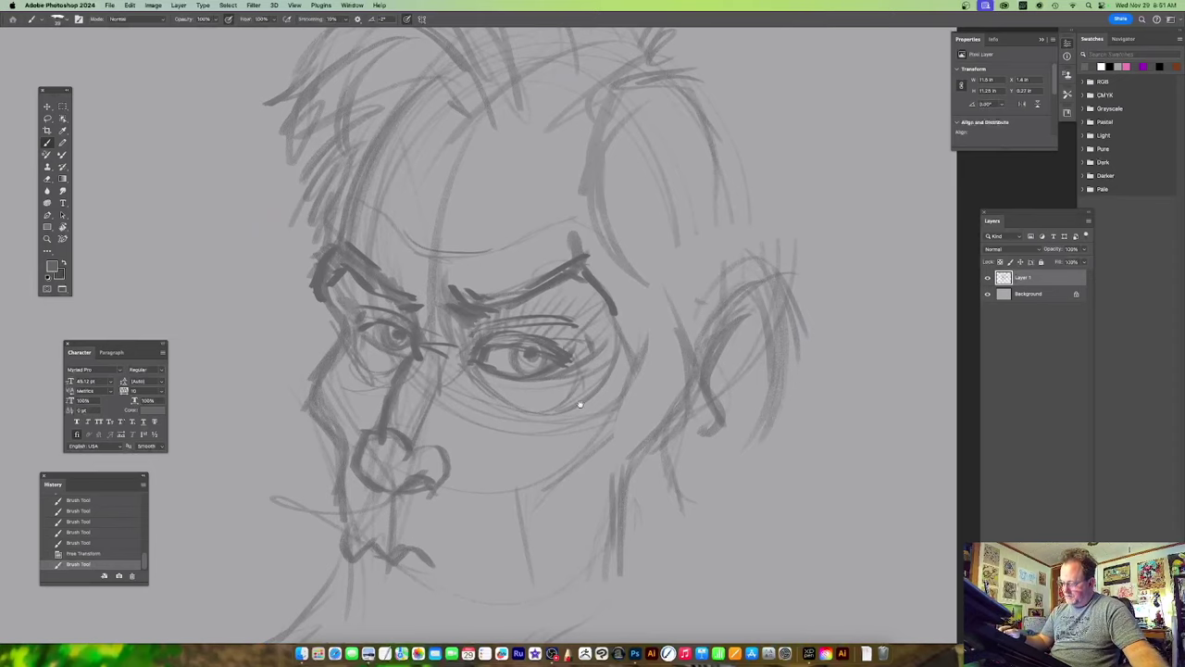
pyautogui.scroll(-3, 602, 389)
pyautogui.hscroll(-2, 612, 372)
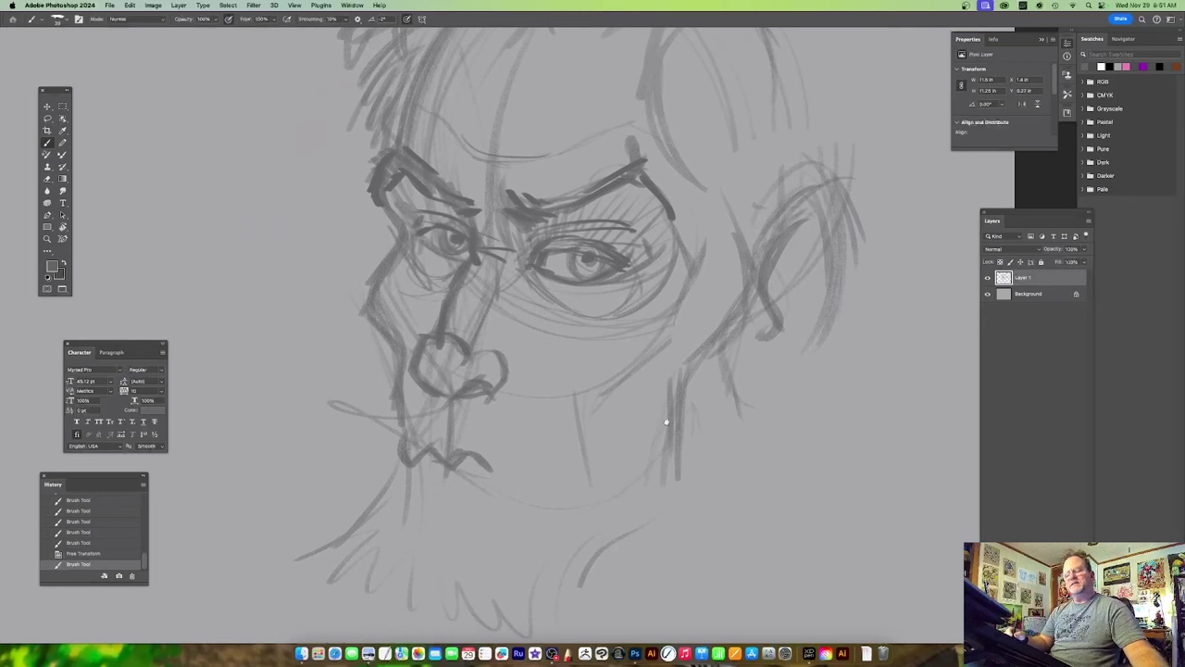
pyautogui.hscroll(4, 666, 423)
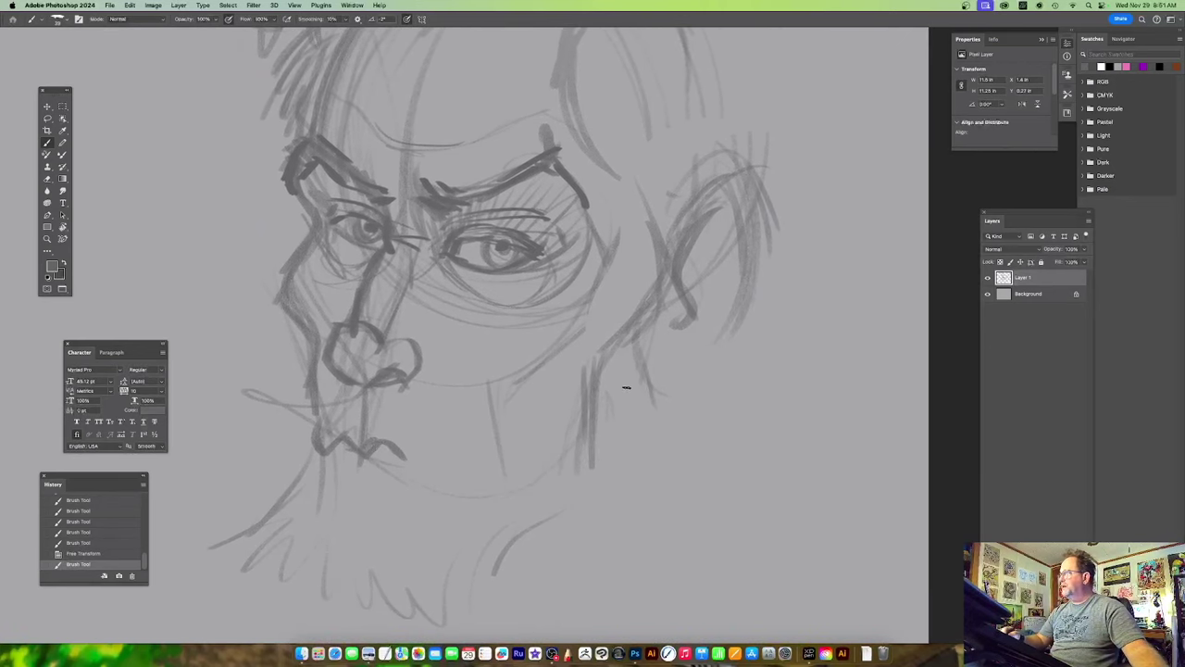
pyautogui.hscroll(3, 754, 277)
pyautogui.moveTo(539, 299)
pyautogui.mouseDown()
pyautogui.moveTo(672, 267)
pyautogui.moveTo(615, 287)
pyautogui.mouseUp()
# Darken the ear's front edge and upper rim, and reinforce its outer rear contour down toward the lobe.
pyautogui.moveTo(744, 264); pyautogui.dragTo(693, 270)
pyautogui.moveTo(586, 246); pyautogui.dragTo(563, 311)
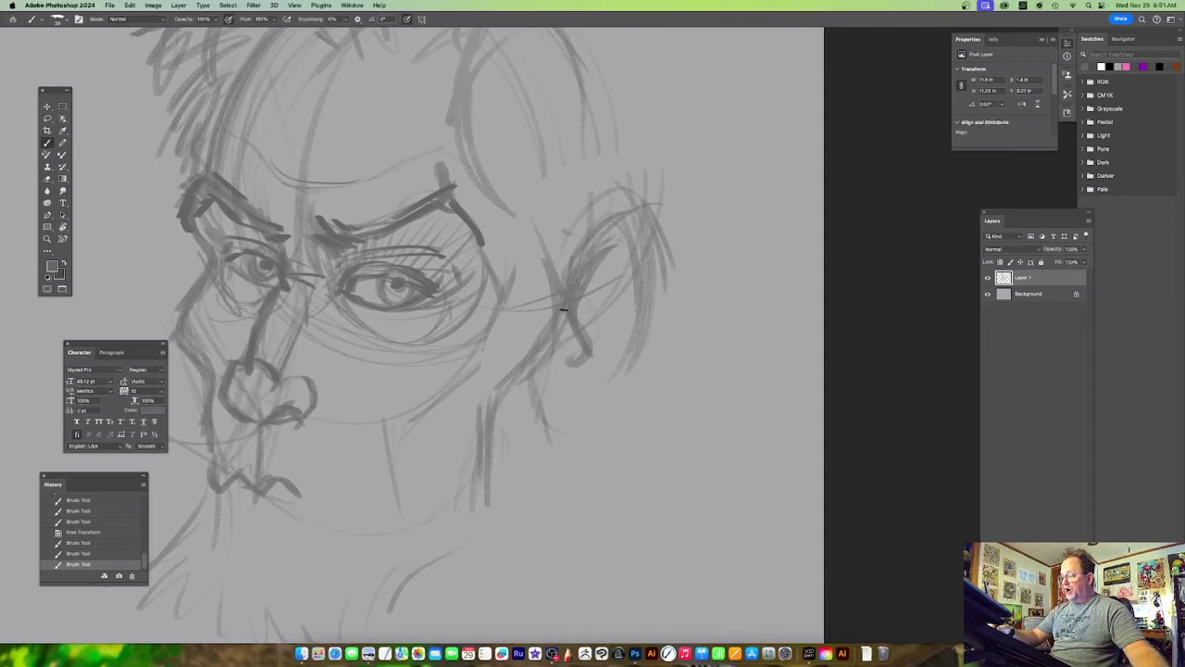
pyautogui.moveTo(626, 214)
pyautogui.mouseDown()
pyautogui.moveTo(587, 248)
pyautogui.moveTo(621, 224)
pyautogui.moveTo(638, 225)
pyautogui.moveTo(640, 243)
pyautogui.moveTo(650, 228)
pyautogui.moveTo(659, 337)
pyautogui.mouseUp()
pyautogui.hscroll(3, 611, 400)
pyautogui.scroll(-1, 611, 400)
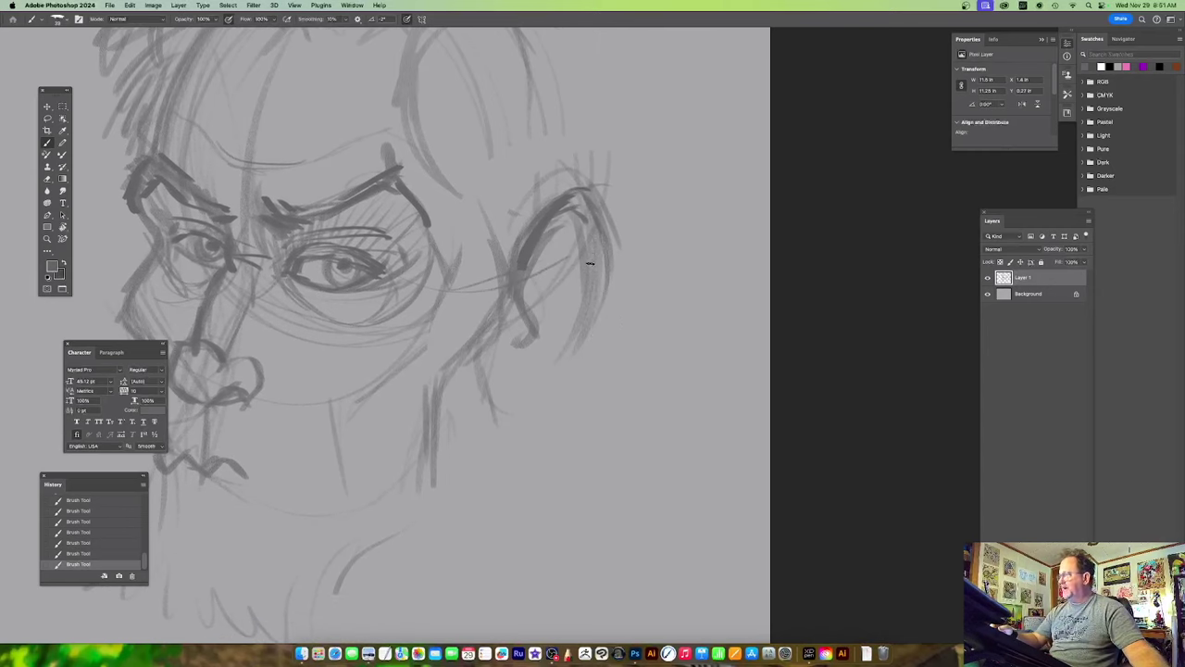
pyautogui.moveTo(596, 324)
pyautogui.mouseDown()
pyautogui.moveTo(617, 241)
pyautogui.moveTo(561, 371)
pyautogui.mouseUp()
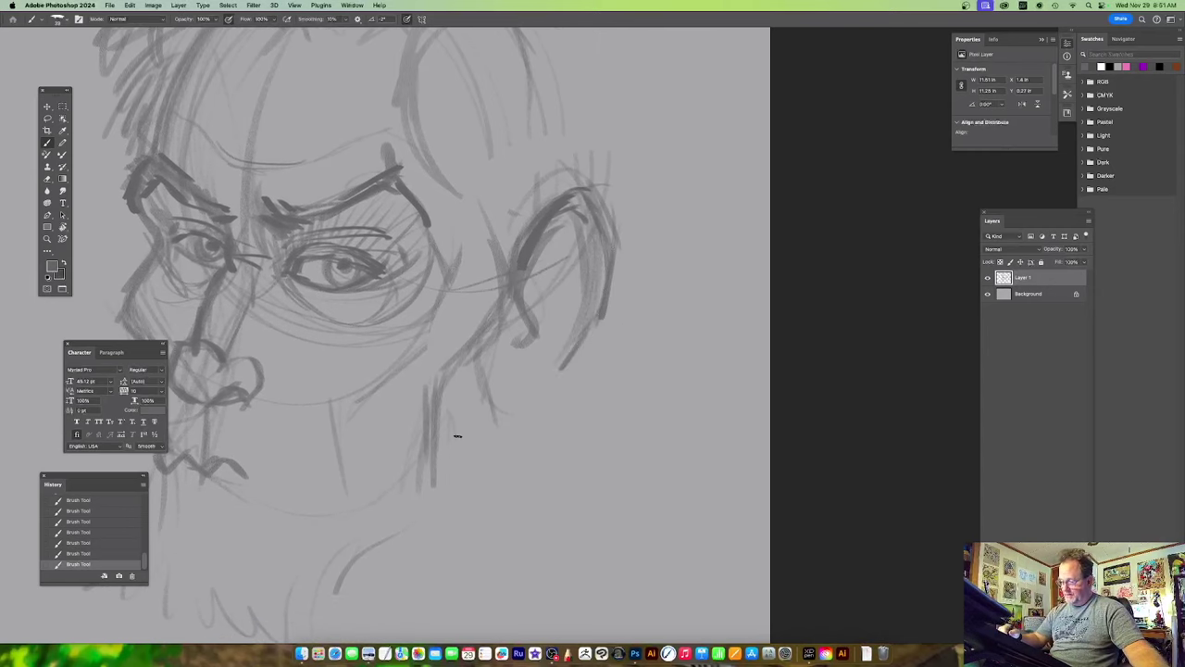
pyautogui.hscroll(-2, 455, 432)
pyautogui.click(56, 18)
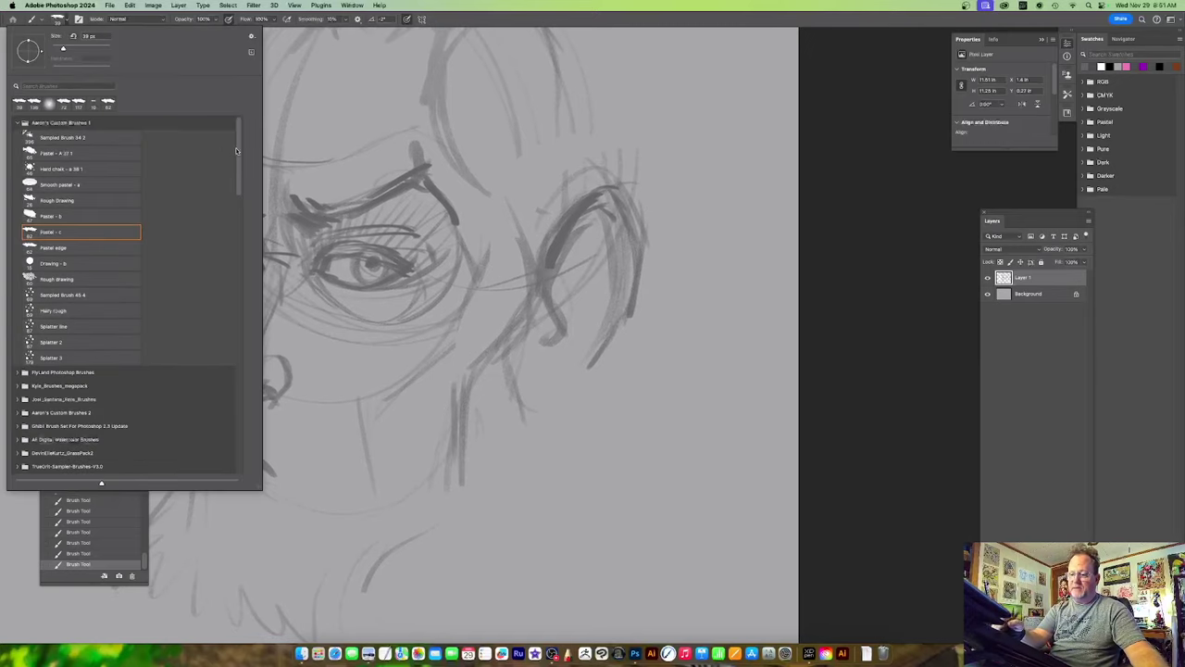
pyautogui.scroll(-15, 215, 216)
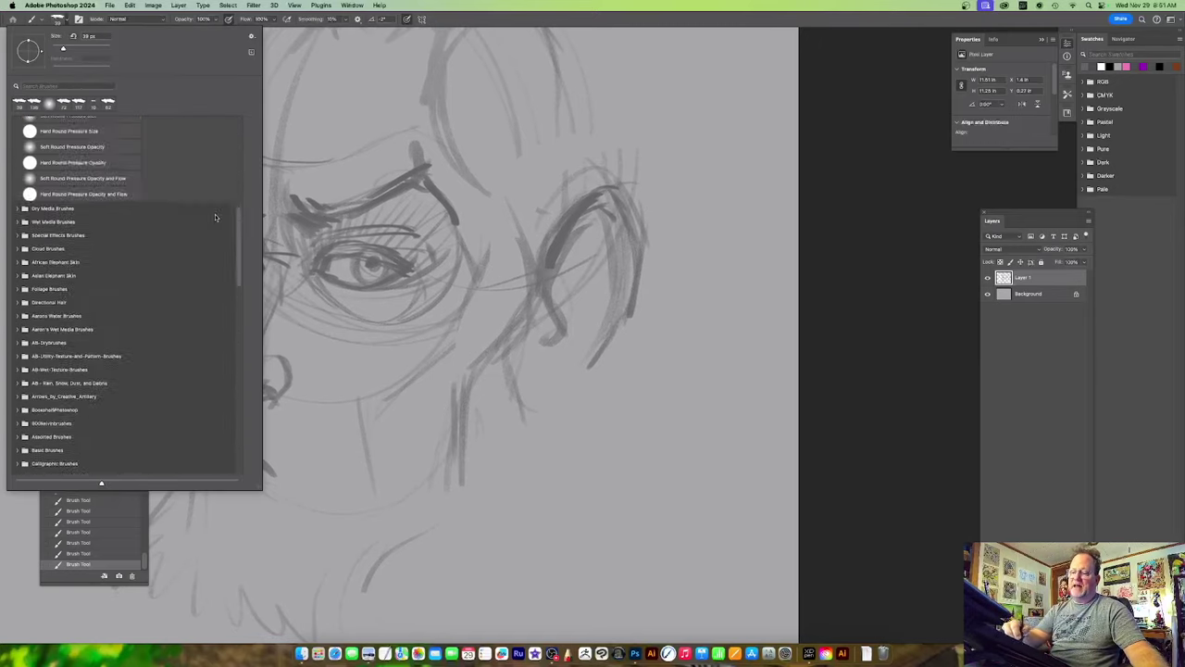
pyautogui.scroll(10, 216, 218)
pyautogui.click(468, 135)
# Strengthen the inner front edge of the ear down to its small hooked lower end.
pyautogui.moveTo(612, 264); pyautogui.dragTo(592, 271)
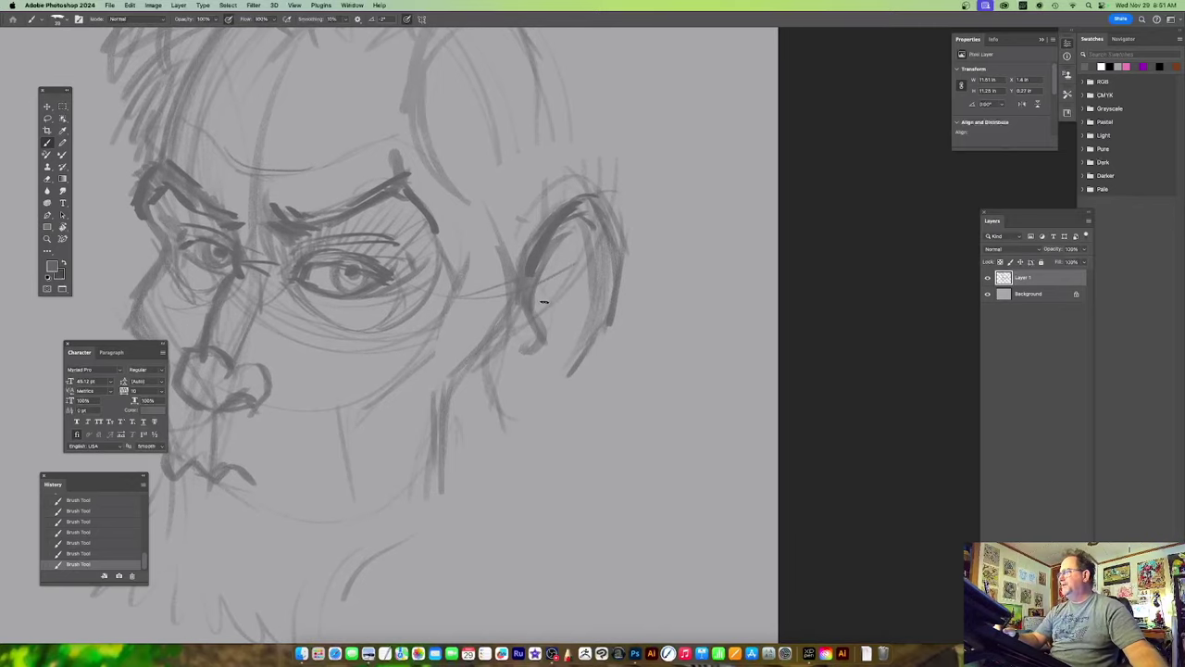
pyautogui.moveTo(544, 255)
pyautogui.mouseDown()
pyautogui.moveTo(529, 313)
pyautogui.moveTo(548, 339)
pyautogui.mouseUp()
pyautogui.moveTo(612, 294); pyautogui.dragTo(606, 267)
pyautogui.moveTo(568, 222); pyautogui.dragTo(584, 325)
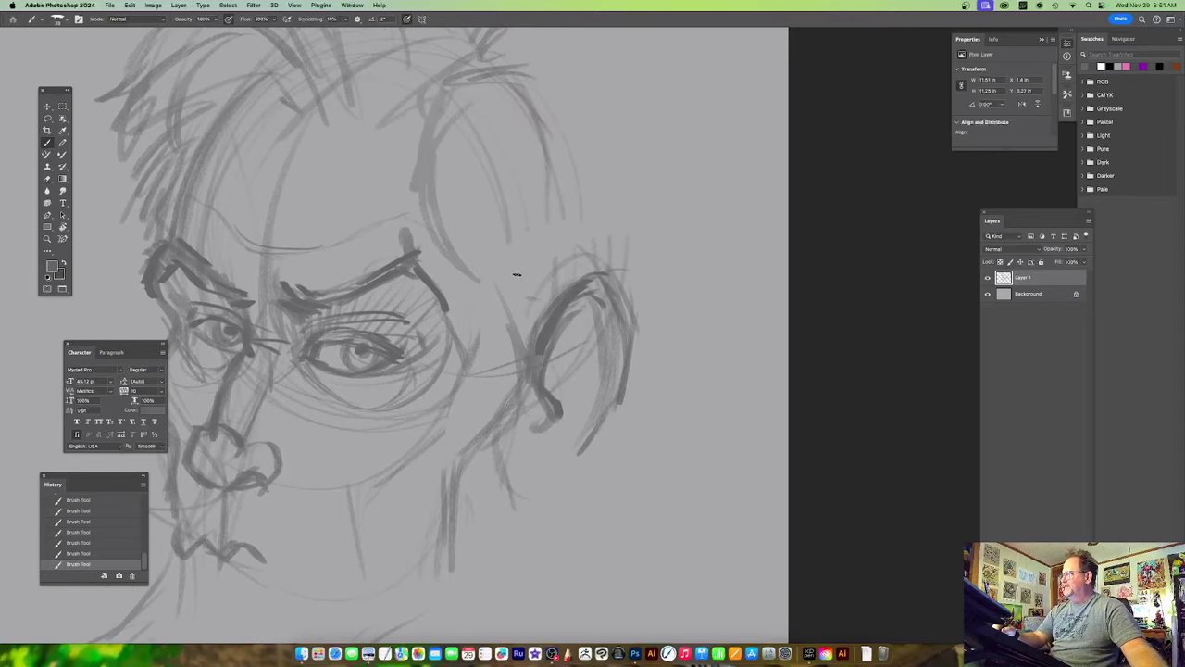
# Draw dark hairline strokes curving from the upper temple down to the ear, and add a fold inside the ear's top.
pyautogui.moveTo(464, 195); pyautogui.dragTo(518, 326)
pyautogui.moveTo(504, 257)
pyautogui.mouseDown()
pyautogui.moveTo(538, 340)
pyautogui.moveTo(585, 339)
pyautogui.mouseUp()
pyautogui.moveTo(519, 296)
pyautogui.mouseDown()
pyautogui.moveTo(536, 315)
pyautogui.moveTo(592, 320)
pyautogui.mouseUp()
pyautogui.moveTo(618, 242); pyautogui.dragTo(652, 308)
pyautogui.moveTo(510, 172); pyautogui.dragTo(491, 254)
pyautogui.moveTo(511, 170); pyautogui.dragTo(485, 269)
pyautogui.moveTo(491, 220)
pyautogui.mouseDown()
pyautogui.moveTo(495, 300)
pyautogui.moveTo(552, 382)
pyautogui.mouseUp()
pyautogui.moveTo(498, 301); pyautogui.dragTo(555, 387)
pyautogui.moveTo(492, 172); pyautogui.dragTo(484, 268)
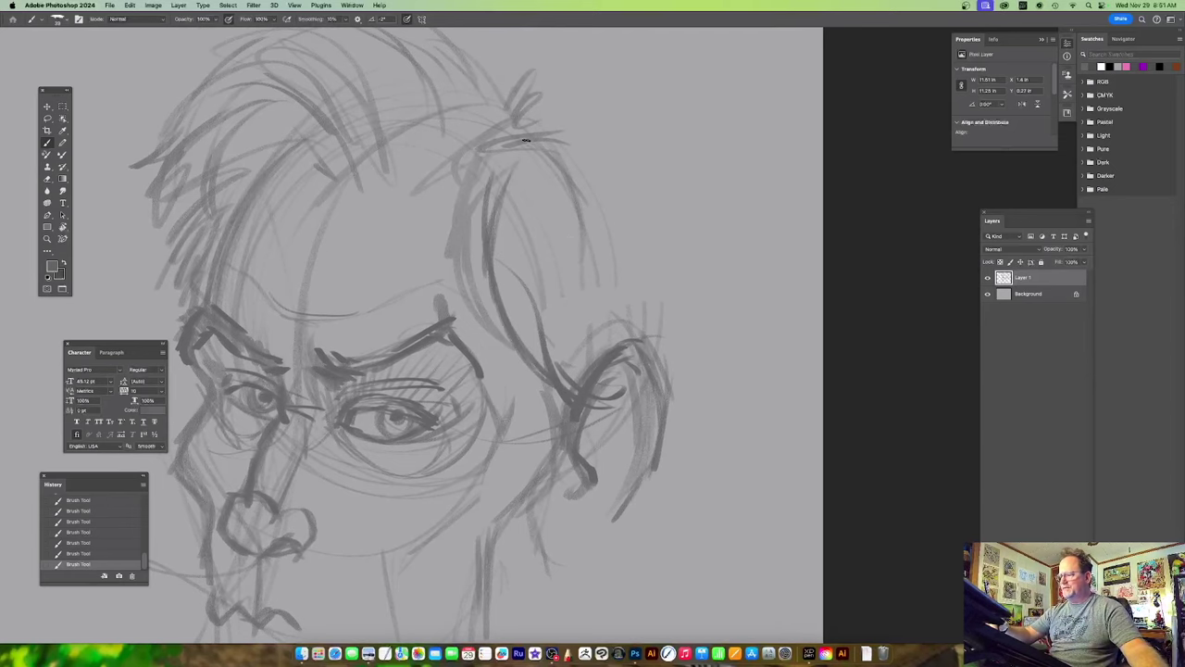
# Darken the swept front hair lock above the forehead and the hairline rising from the forehead toward the crown.
pyautogui.scroll(5, 525, 140)
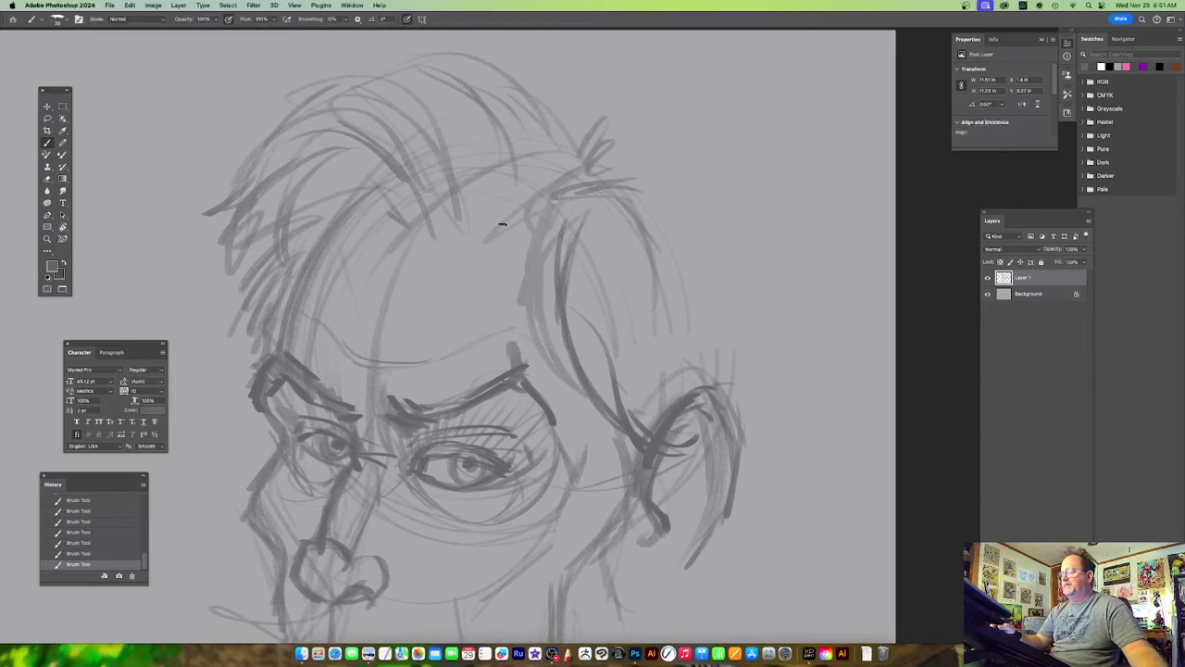
pyautogui.moveTo(376, 139); pyautogui.dragTo(428, 226)
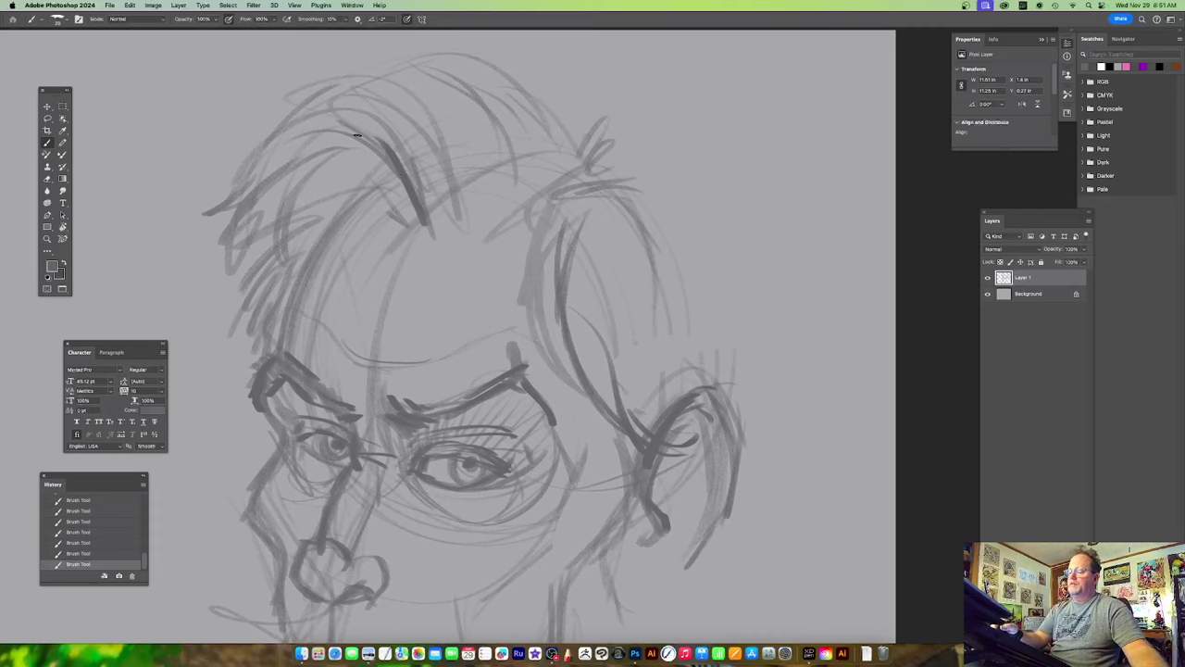
pyautogui.moveTo(531, 205); pyautogui.dragTo(511, 238)
pyautogui.moveTo(446, 257); pyautogui.dragTo(549, 191)
# Darken the spiky tuft at the crown and reinforce the temple hairline running down toward the ear.
pyautogui.moveTo(655, 182); pyautogui.dragTo(606, 258)
pyautogui.moveTo(511, 206); pyautogui.dragTo(514, 258)
pyautogui.moveTo(527, 211)
pyautogui.mouseDown()
pyautogui.moveTo(515, 254)
pyautogui.moveTo(547, 217)
pyautogui.mouseUp()
pyautogui.moveTo(594, 270); pyautogui.dragTo(668, 247)
pyautogui.moveTo(485, 290)
pyautogui.mouseDown()
pyautogui.moveTo(566, 243)
pyautogui.moveTo(538, 319)
pyautogui.moveTo(632, 518)
pyautogui.mouseUp()
# Define the outer contour of the side hair from below the crown tuft down to the top of the ear.
pyautogui.hscroll(2, 621, 325)
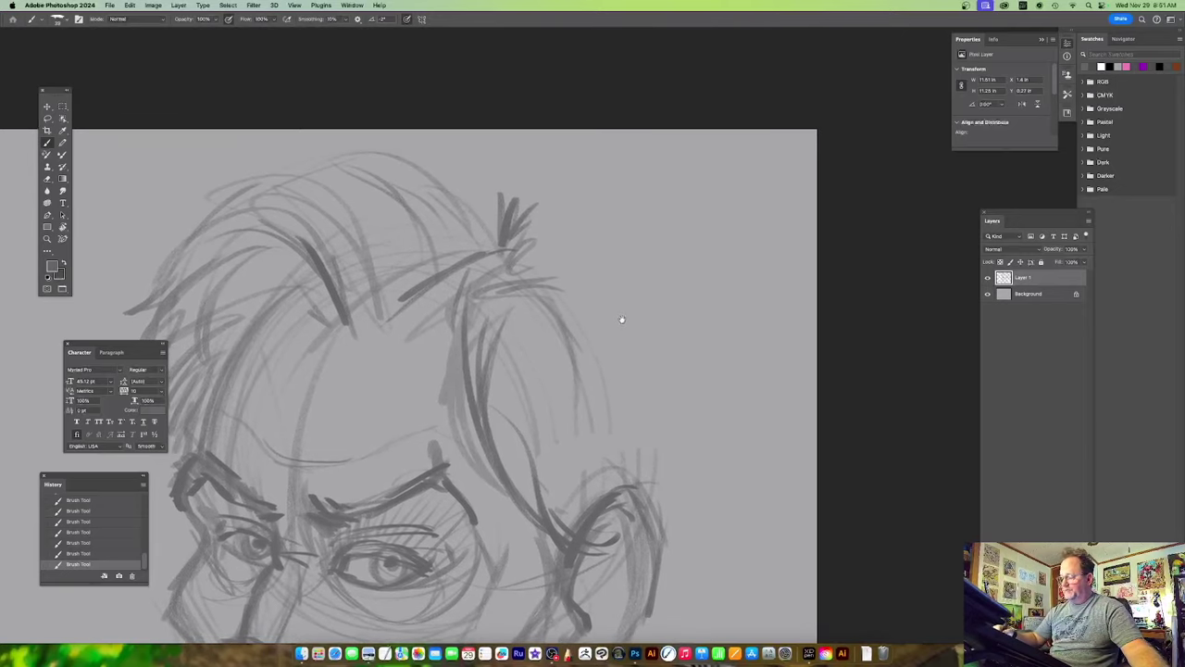
pyautogui.moveTo(486, 277)
pyautogui.mouseDown()
pyautogui.moveTo(544, 257)
pyautogui.moveTo(584, 320)
pyautogui.mouseUp()
pyautogui.moveTo(549, 262); pyautogui.dragTo(595, 322)
pyautogui.moveTo(587, 319)
pyautogui.mouseDown()
pyautogui.moveTo(606, 349)
pyautogui.moveTo(614, 458)
pyautogui.moveTo(657, 487)
pyautogui.mouseUp()
pyautogui.scroll(-6, 613, 530)
pyautogui.hscroll(-2, 613, 530)
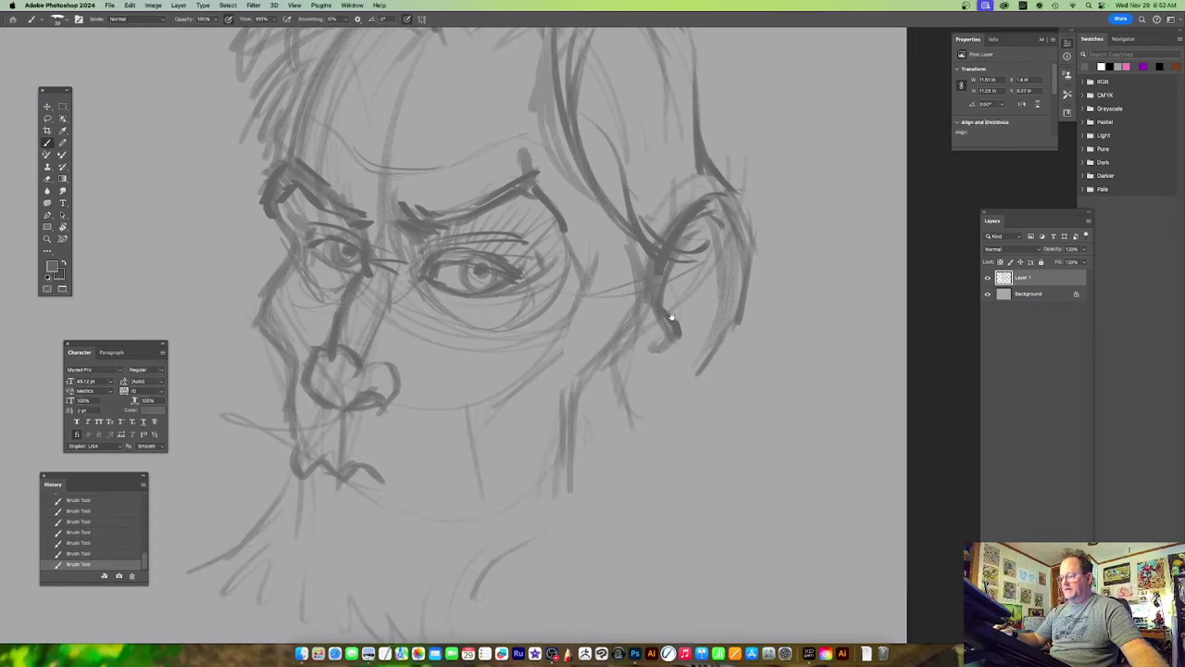
# Darken the front hairline from the forehead's top down to the far brow and hatch shadow strokes beneath the swept front lock.
pyautogui.moveTo(442, 367)
pyautogui.mouseDown()
pyautogui.moveTo(359, 369)
pyautogui.moveTo(369, 385)
pyautogui.moveTo(414, 370)
pyautogui.mouseUp()
pyautogui.scroll(2, 414, 370)
pyautogui.hscroll(-1, 414, 370)
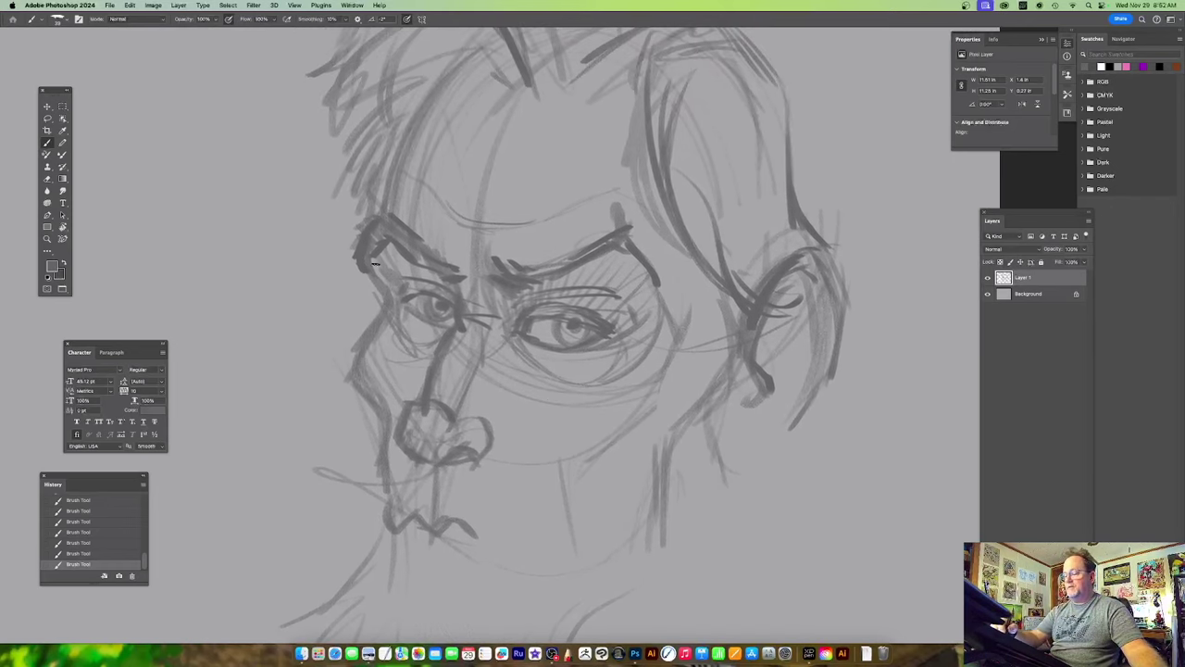
pyautogui.scroll(3, 340, 274)
pyautogui.hscroll(-1, 341, 275)
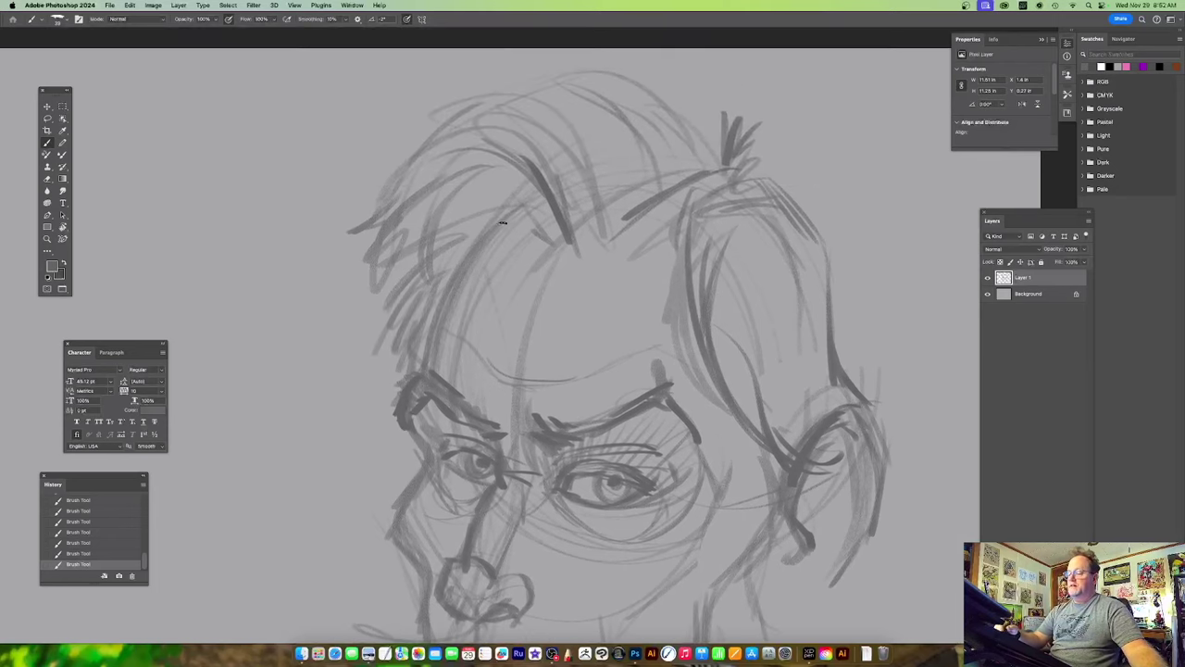
pyautogui.moveTo(504, 212); pyautogui.dragTo(405, 382)
pyautogui.moveTo(442, 252)
pyautogui.mouseDown()
pyautogui.moveTo(439, 273)
pyautogui.moveTo(450, 197)
pyautogui.mouseUp()
pyautogui.moveTo(441, 263)
pyautogui.mouseDown()
pyautogui.moveTo(459, 187)
pyautogui.moveTo(452, 251)
pyautogui.mouseUp()
pyautogui.moveTo(476, 172)
pyautogui.mouseDown()
pyautogui.moveTo(463, 245)
pyautogui.moveTo(473, 233)
pyautogui.mouseUp()
pyautogui.moveTo(506, 169)
pyautogui.mouseDown()
pyautogui.moveTo(492, 209)
pyautogui.moveTo(520, 195)
pyautogui.mouseUp()
pyautogui.moveTo(670, 227); pyautogui.dragTo(606, 279)
# Darken the outer contour of the swept front hair and add flowing strands across the top toward the crown.
pyautogui.scroll(3, 605, 278)
pyautogui.hscroll(-3, 606, 277)
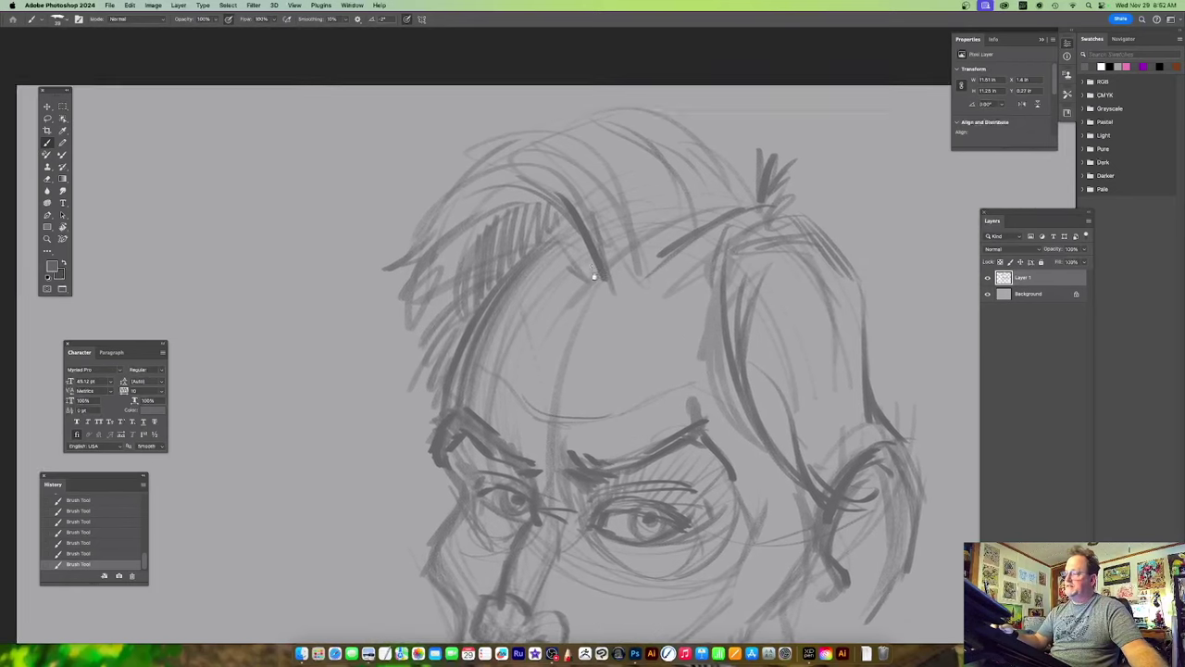
pyautogui.moveTo(557, 224); pyautogui.dragTo(392, 297)
pyautogui.moveTo(449, 211)
pyautogui.mouseDown()
pyautogui.moveTo(385, 322)
pyautogui.moveTo(448, 201)
pyautogui.mouseUp()
pyautogui.moveTo(431, 223)
pyautogui.mouseDown()
pyautogui.moveTo(465, 180)
pyautogui.moveTo(537, 149)
pyautogui.mouseUp()
pyautogui.moveTo(647, 190); pyautogui.dragTo(627, 267)
pyautogui.hscroll(3, 627, 267)
pyautogui.moveTo(347, 257)
pyautogui.mouseDown()
pyautogui.moveTo(448, 219)
pyautogui.moveTo(528, 324)
pyautogui.mouseUp()
pyautogui.moveTo(489, 237)
pyautogui.mouseDown()
pyautogui.moveTo(540, 285)
pyautogui.moveTo(520, 226)
pyautogui.moveTo(629, 265)
pyautogui.mouseUp()
pyautogui.moveTo(519, 213); pyautogui.dragTo(636, 266)
# Darken the far eye socket's edge below the brow and draw a temple line from the near brow down toward the cheekbone.
pyautogui.scroll(-10, 694, 508)
pyautogui.hscroll(2, 693, 508)
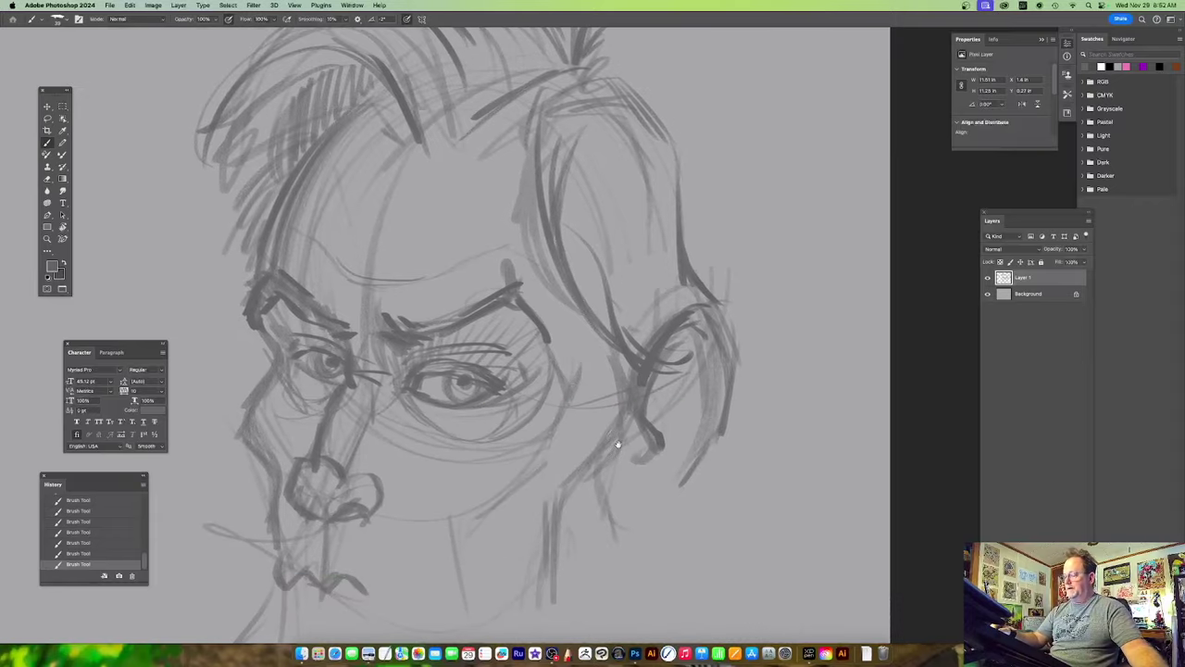
pyautogui.scroll(4, 614, 429)
pyautogui.hscroll(2, 614, 428)
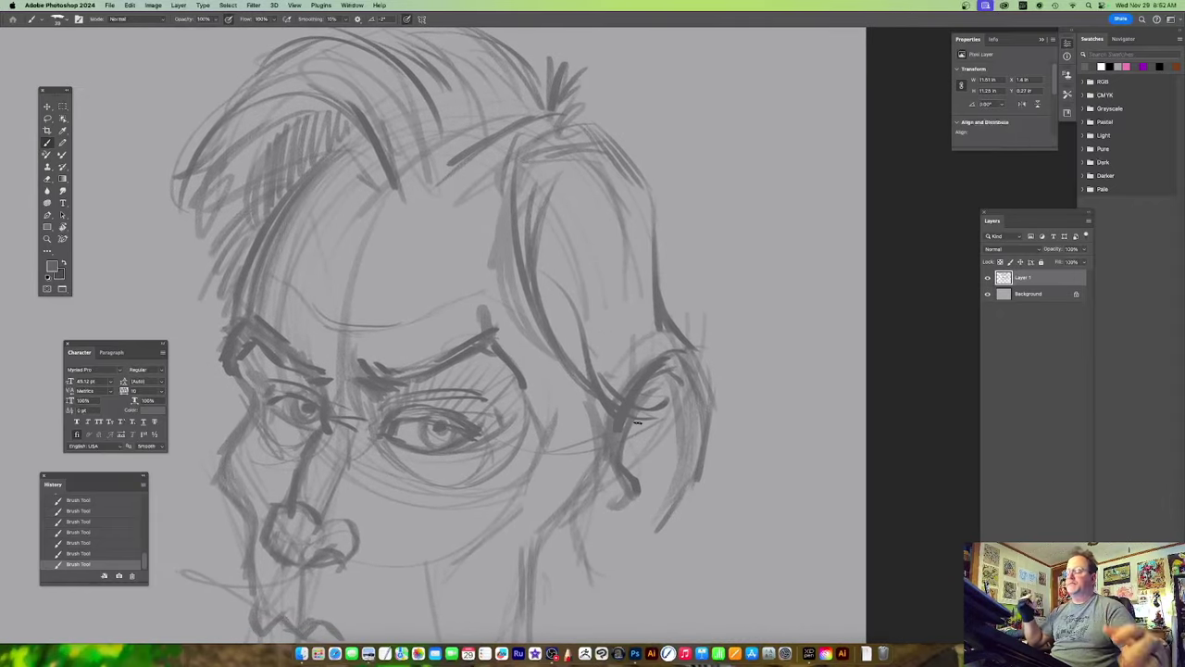
pyautogui.moveTo(637, 422)
pyautogui.mouseDown()
pyautogui.moveTo(580, 352)
pyautogui.moveTo(609, 387)
pyautogui.moveTo(599, 370)
pyautogui.moveTo(602, 398)
pyautogui.mouseUp()
pyautogui.moveTo(537, 355); pyautogui.dragTo(617, 384)
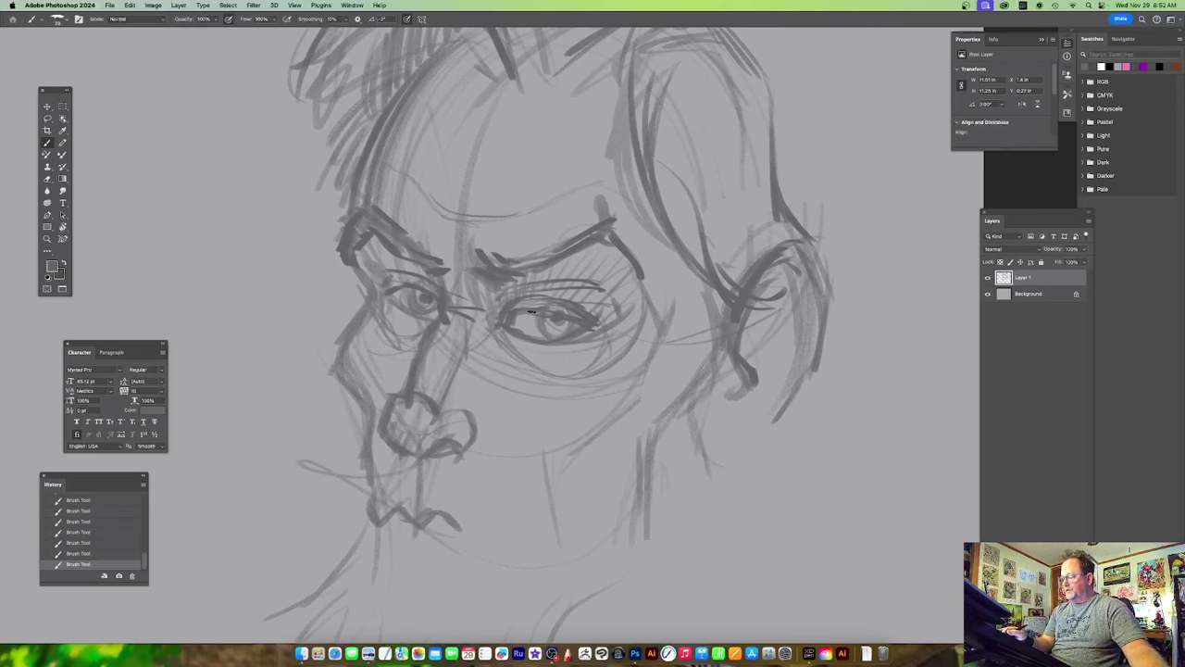
pyautogui.moveTo(507, 321); pyautogui.dragTo(535, 333)
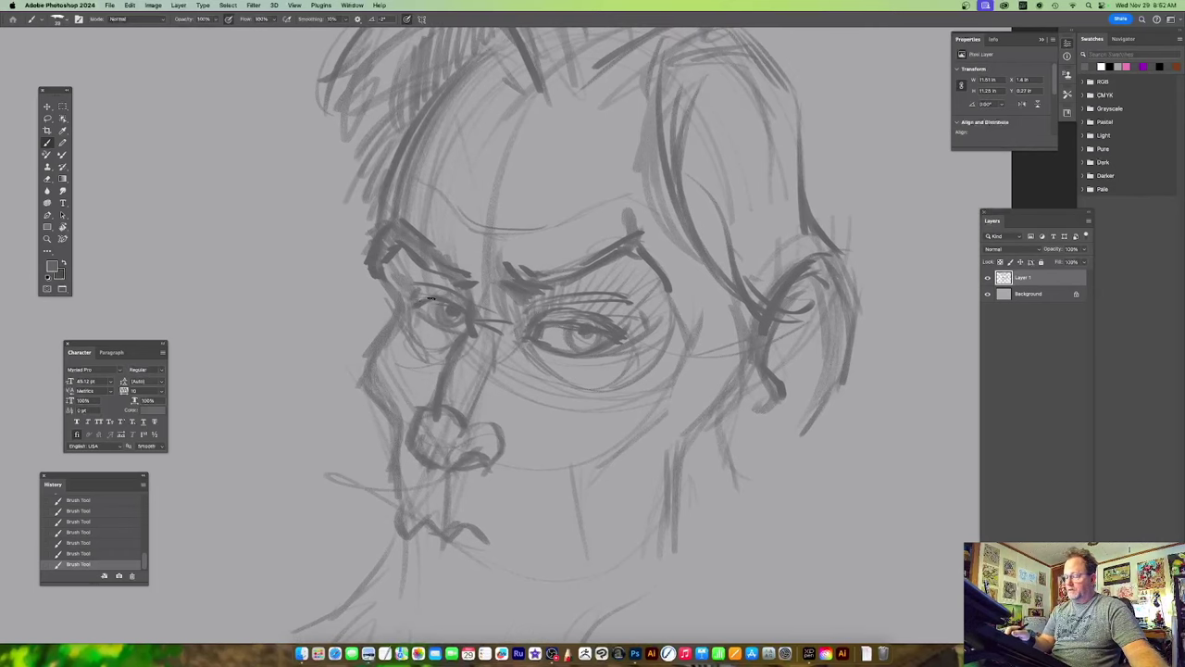
pyautogui.moveTo(399, 287); pyautogui.dragTo(393, 309)
pyautogui.moveTo(526, 349); pyautogui.dragTo(476, 301)
pyautogui.moveTo(614, 357); pyautogui.dragTo(579, 367)
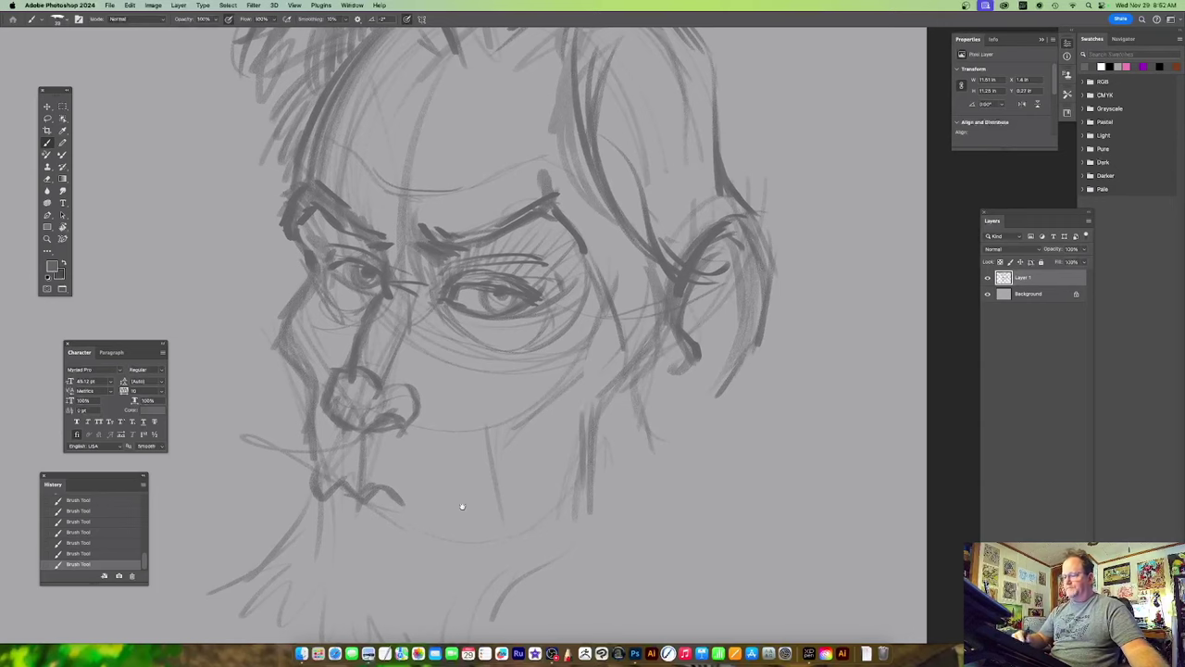
# Darken the far cheek contour from beside the eye socket down to the corner of the mouth.
pyautogui.hscroll(-7, 462, 505)
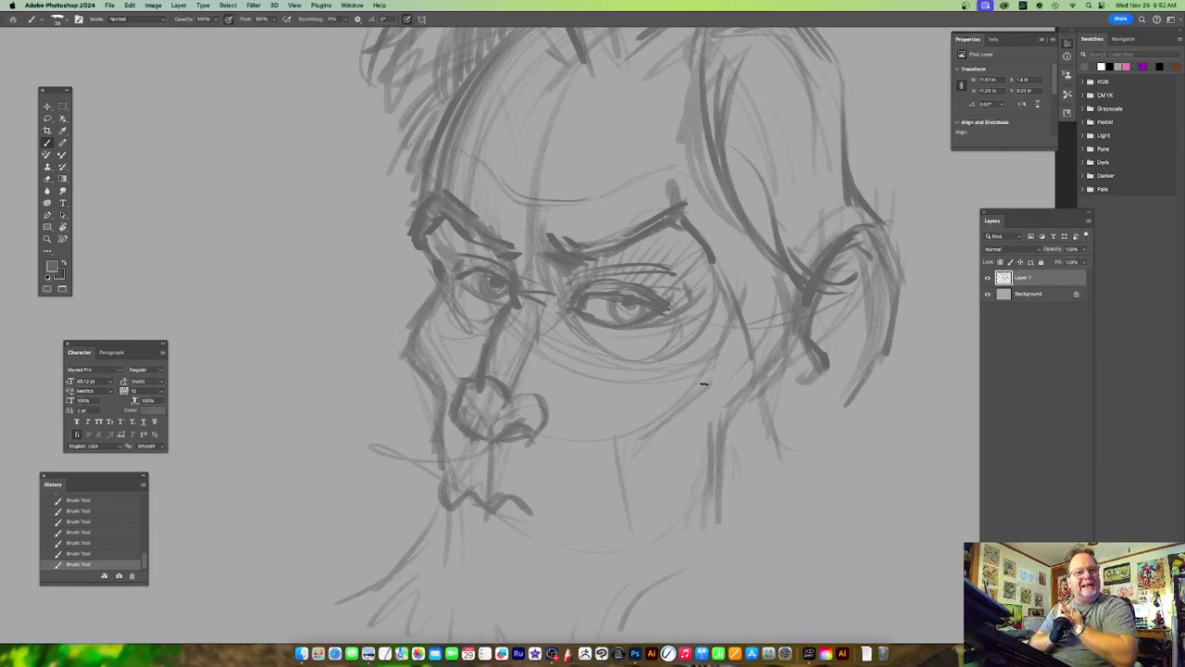
pyautogui.moveTo(493, 295); pyautogui.dragTo(484, 291)
pyautogui.moveTo(414, 311)
pyautogui.mouseDown()
pyautogui.moveTo(397, 347)
pyautogui.moveTo(430, 408)
pyautogui.mouseUp()
pyautogui.scroll(-3, 647, 344)
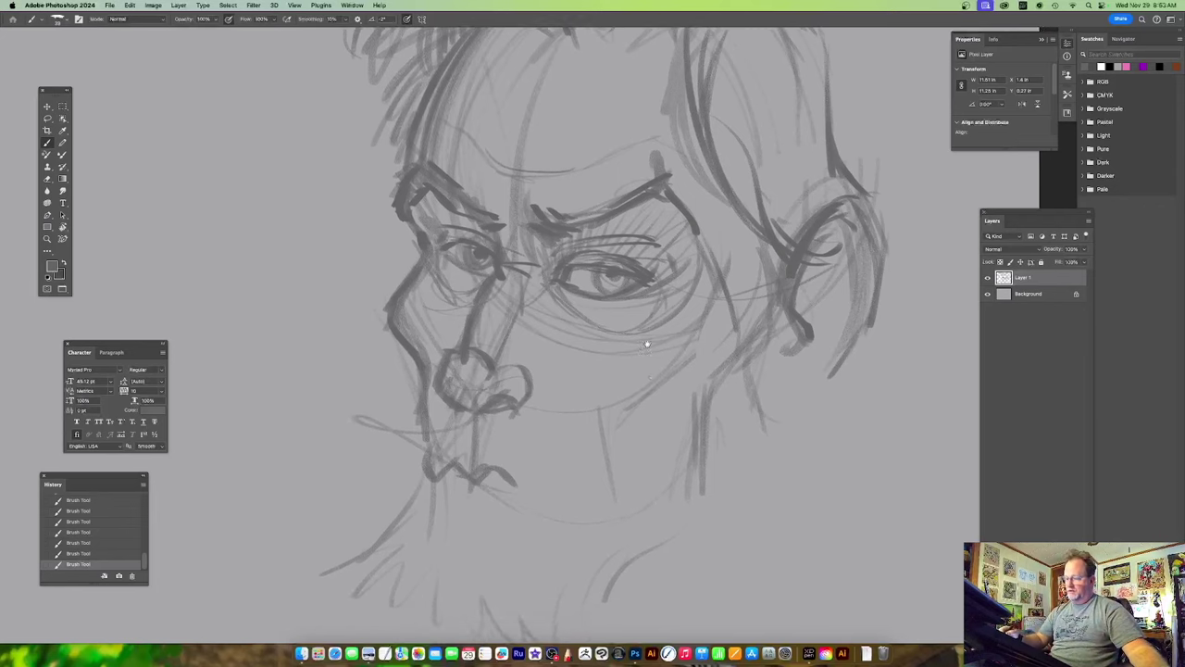
pyautogui.scroll(-3, 647, 344)
pyautogui.moveTo(400, 337); pyautogui.dragTo(397, 416)
pyautogui.moveTo(563, 404)
pyautogui.mouseDown()
pyautogui.moveTo(572, 343)
pyautogui.moveTo(558, 332)
pyautogui.mouseUp()
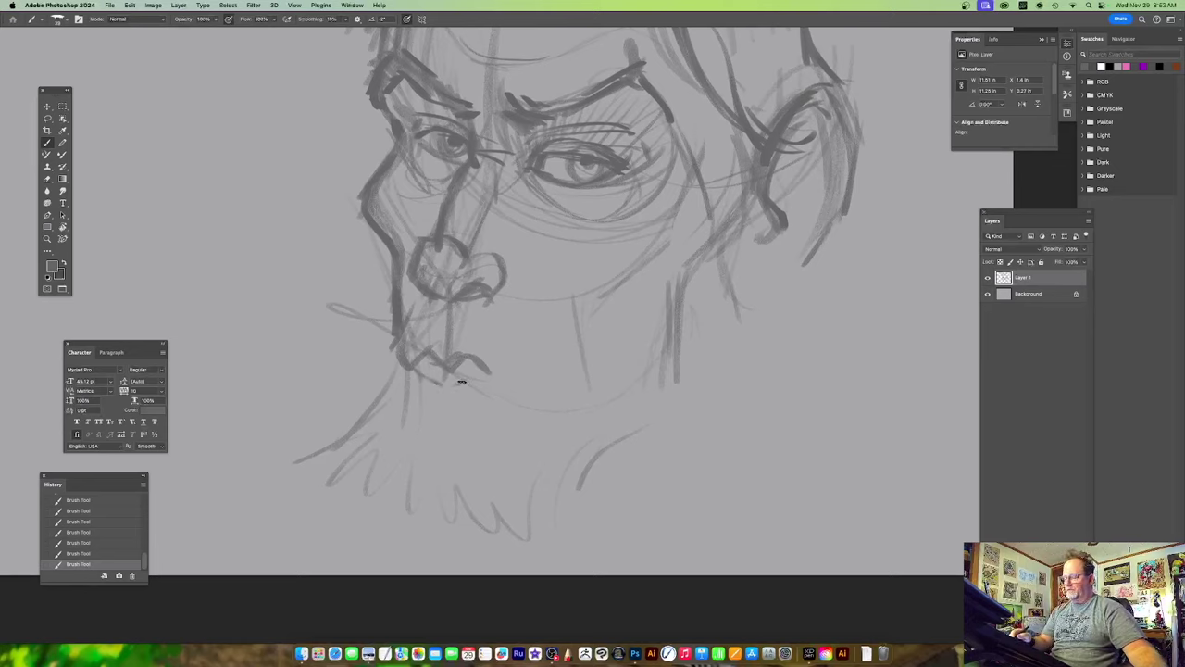
# Draw the cheek fold from the nostril to the near mouth corner and outline the mouth line and lower lip.
pyautogui.moveTo(490, 371); pyautogui.dragTo(525, 390)
pyautogui.moveTo(511, 269)
pyautogui.mouseDown()
pyautogui.moveTo(567, 391)
pyautogui.moveTo(533, 348)
pyautogui.moveTo(583, 395)
pyautogui.moveTo(571, 417)
pyautogui.moveTo(605, 388)
pyautogui.mouseUp()
pyautogui.moveTo(499, 399); pyautogui.dragTo(563, 410)
pyautogui.moveTo(634, 395); pyautogui.dragTo(646, 416)
pyautogui.moveTo(515, 416); pyautogui.dragTo(526, 421)
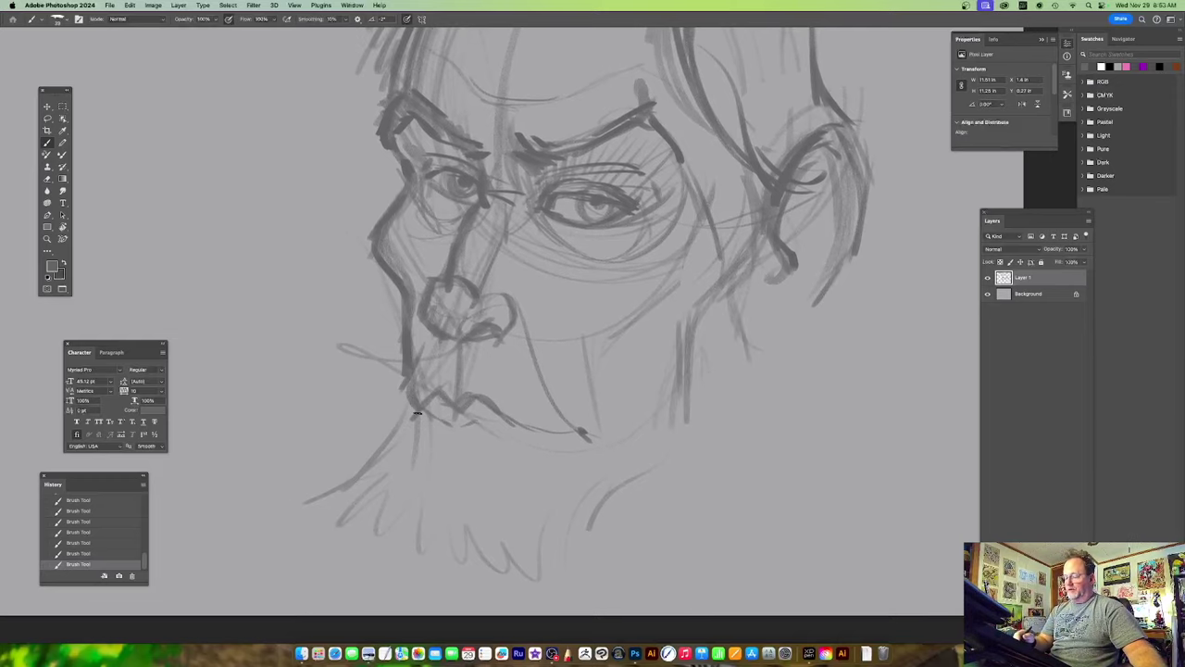
pyautogui.moveTo(426, 414)
pyautogui.mouseDown()
pyautogui.moveTo(415, 442)
pyautogui.moveTo(487, 460)
pyautogui.moveTo(552, 442)
pyautogui.mouseUp()
pyautogui.moveTo(675, 378); pyautogui.dragTo(616, 466)
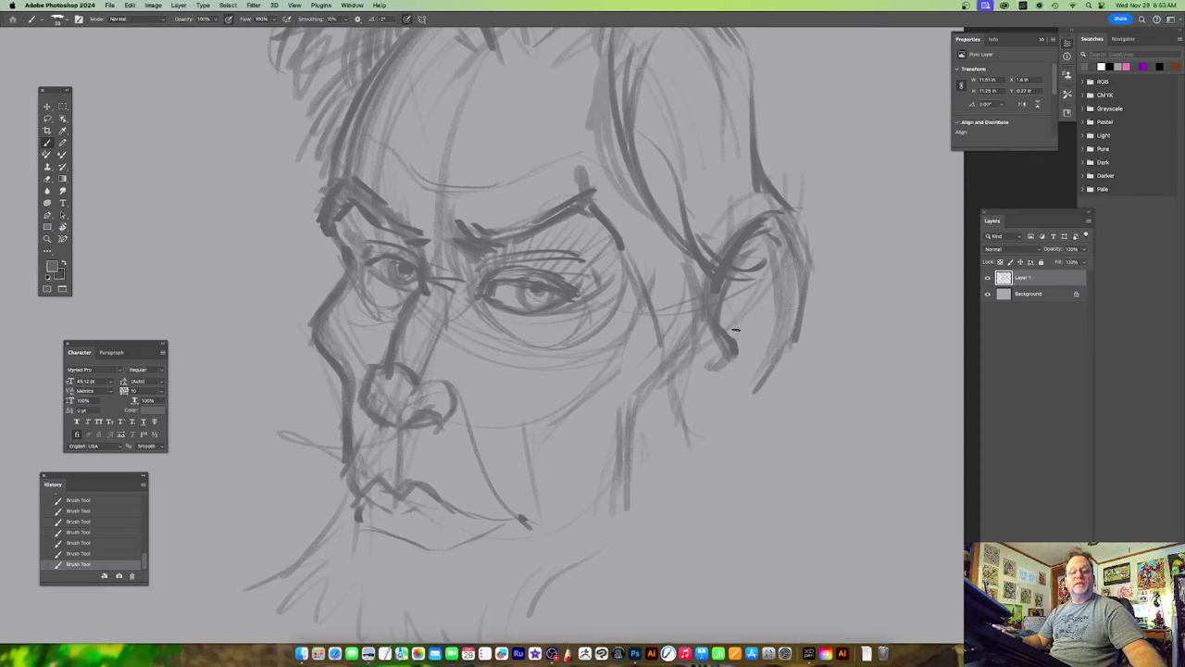
# Thicken the fold between nostril and mouth corner and darken the upper lip with short hatching strokes.
pyautogui.scroll(2, 638, 451)
pyautogui.scroll(-3, 638, 416)
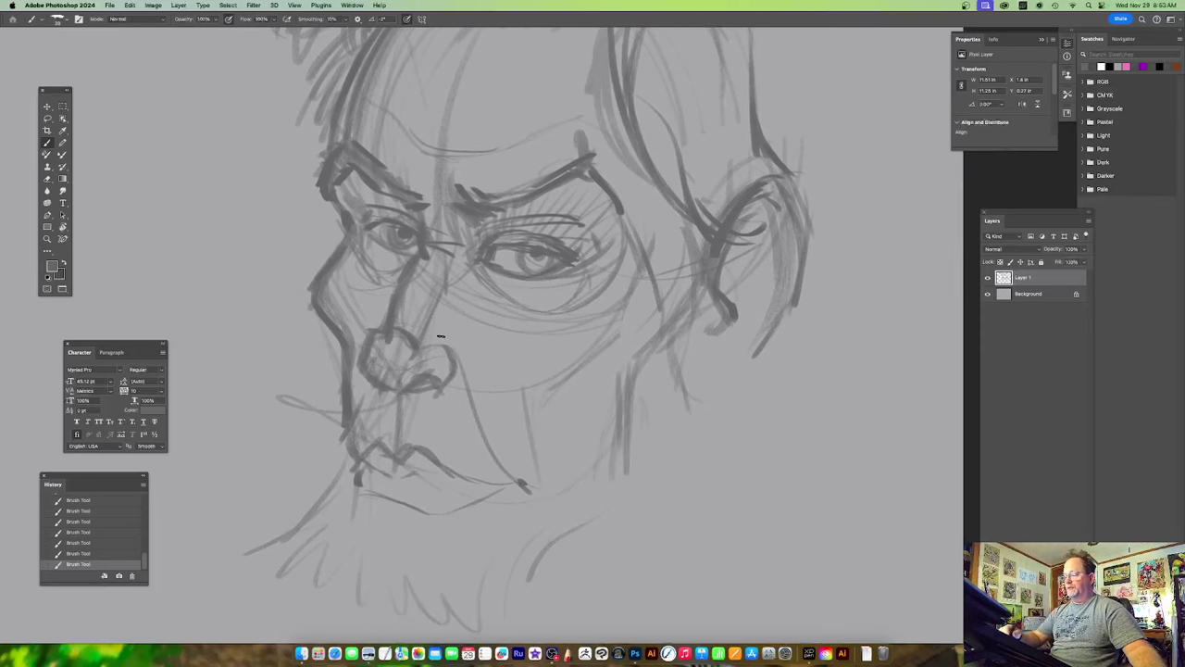
pyautogui.hscroll(-4, 463, 356)
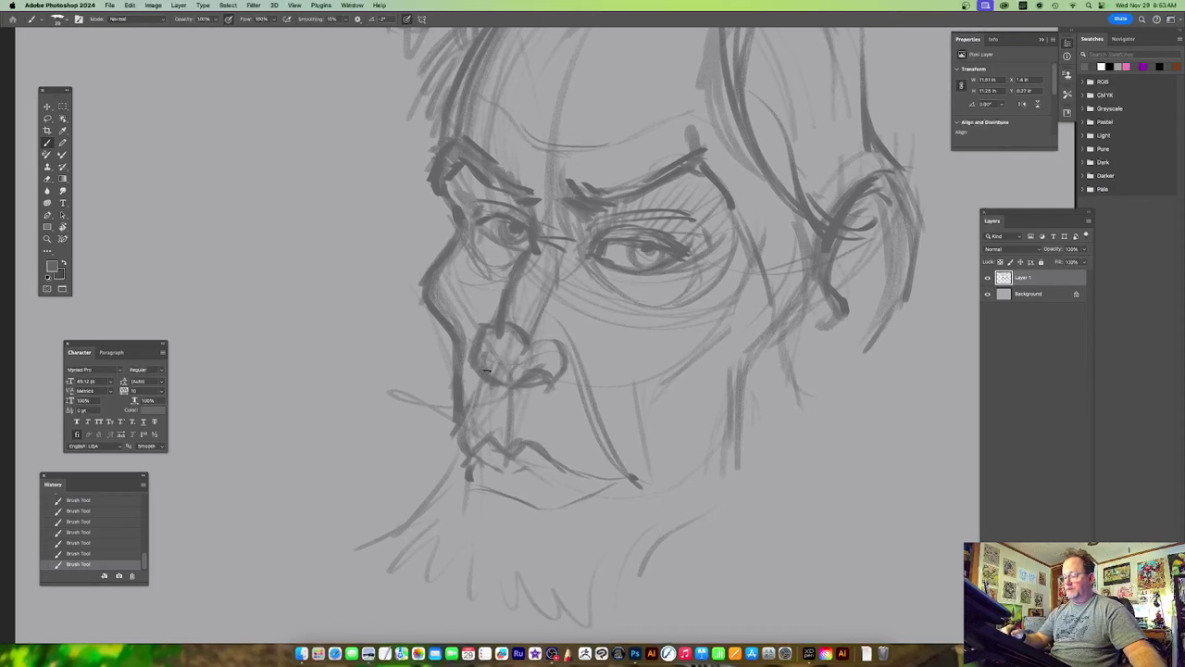
pyautogui.scroll(-2, 463, 448)
pyautogui.hscroll(1, 463, 448)
pyautogui.moveTo(468, 419)
pyautogui.mouseDown()
pyautogui.moveTo(486, 435)
pyautogui.moveTo(536, 437)
pyautogui.mouseUp()
pyautogui.moveTo(729, 385); pyautogui.dragTo(732, 422)
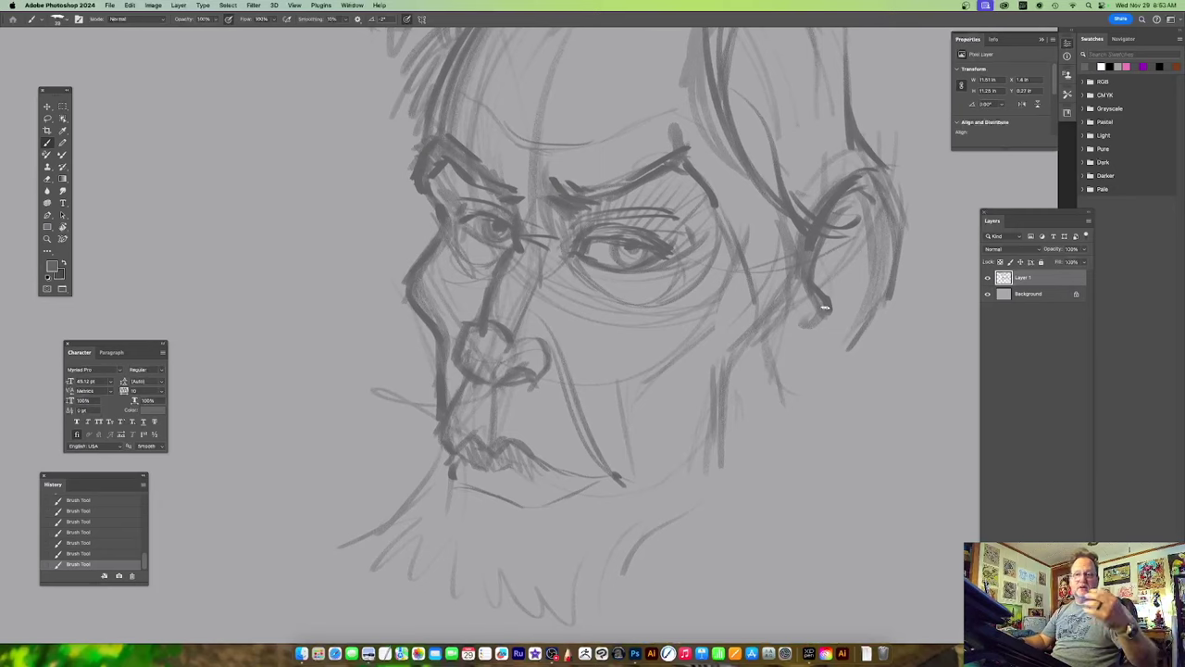
pyautogui.moveTo(533, 477)
pyautogui.mouseDown()
pyautogui.moveTo(587, 480)
pyautogui.moveTo(567, 482)
pyautogui.moveTo(610, 476)
pyautogui.mouseUp()
pyautogui.moveTo(692, 429)
pyautogui.mouseDown()
pyautogui.moveTo(695, 439)
pyautogui.moveTo(674, 436)
pyautogui.mouseUp()
# Draw dark curved creases around the far and near corners of the mouth.
pyautogui.scroll(-4, 674, 436)
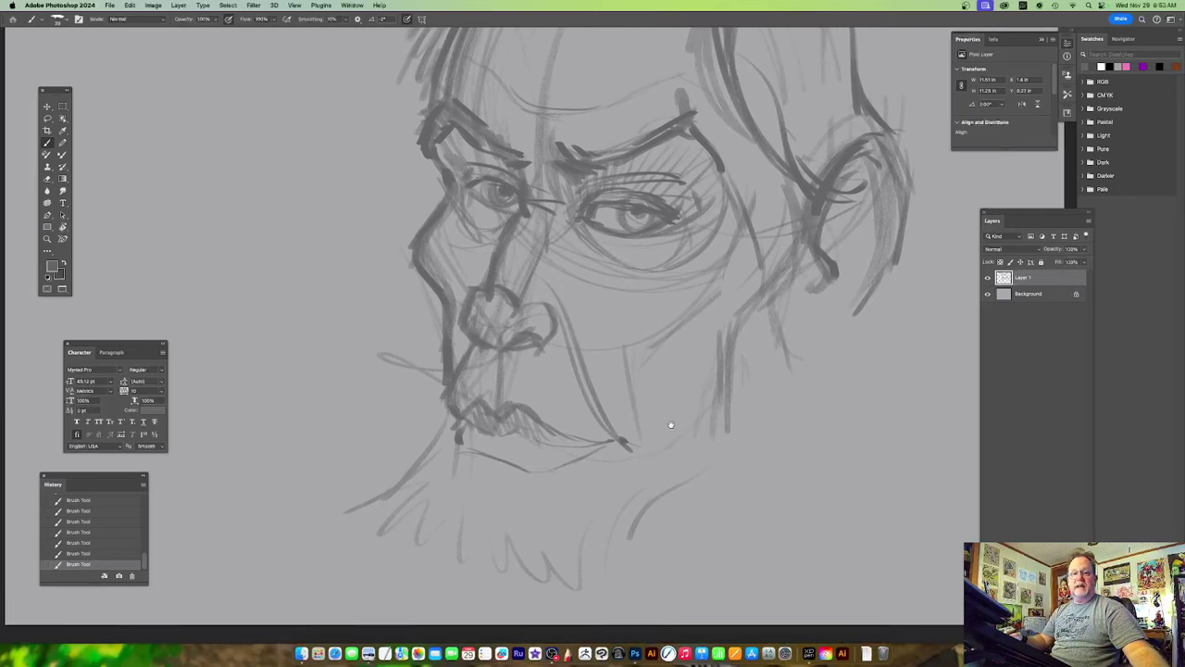
pyautogui.scroll(-4, 673, 440)
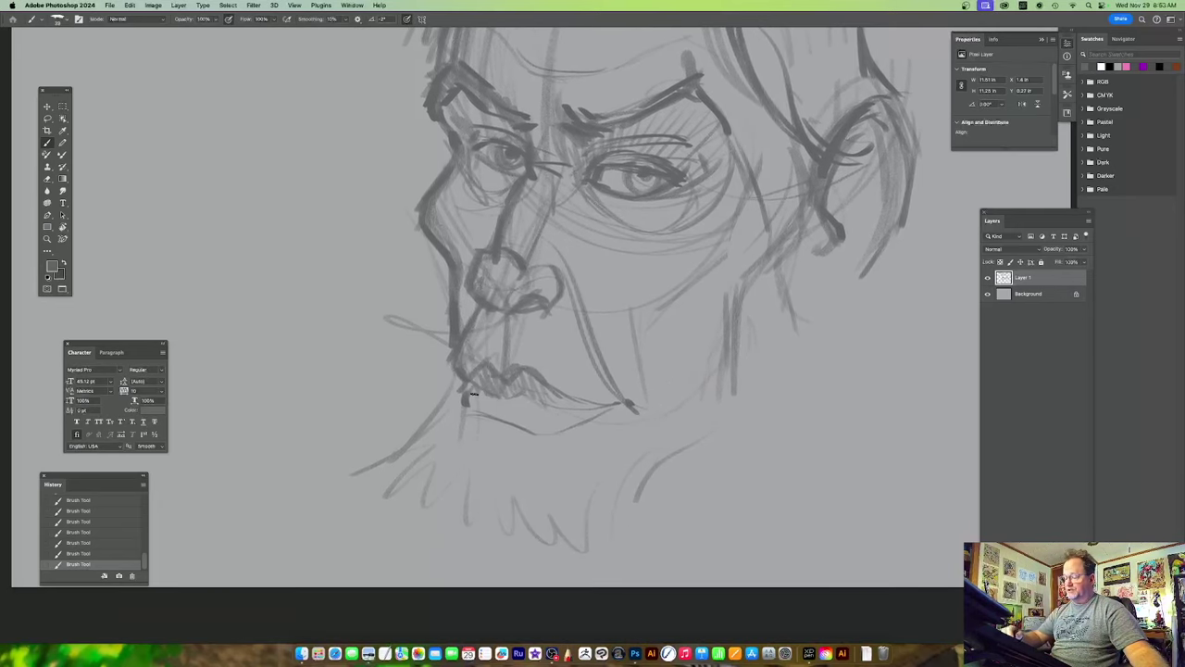
pyautogui.scroll(-3, 507, 423)
pyautogui.hscroll(-2, 508, 423)
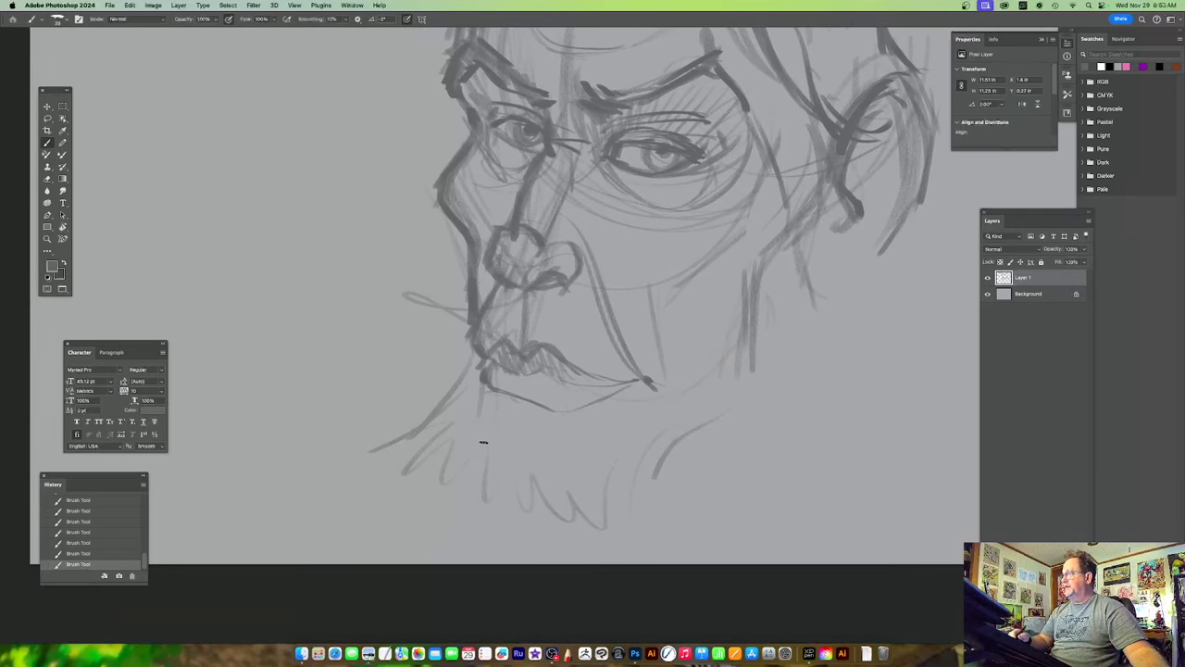
pyautogui.moveTo(473, 350)
pyautogui.mouseDown()
pyautogui.moveTo(462, 384)
pyautogui.moveTo(477, 400)
pyautogui.mouseUp()
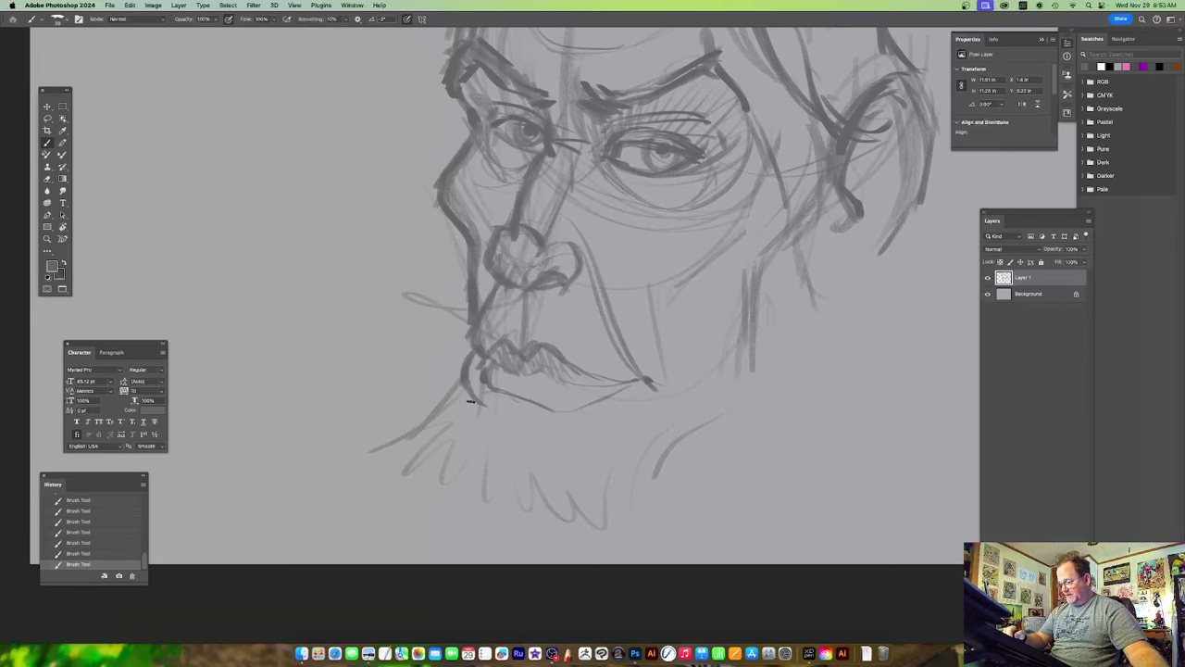
pyautogui.moveTo(641, 368); pyautogui.dragTo(648, 415)
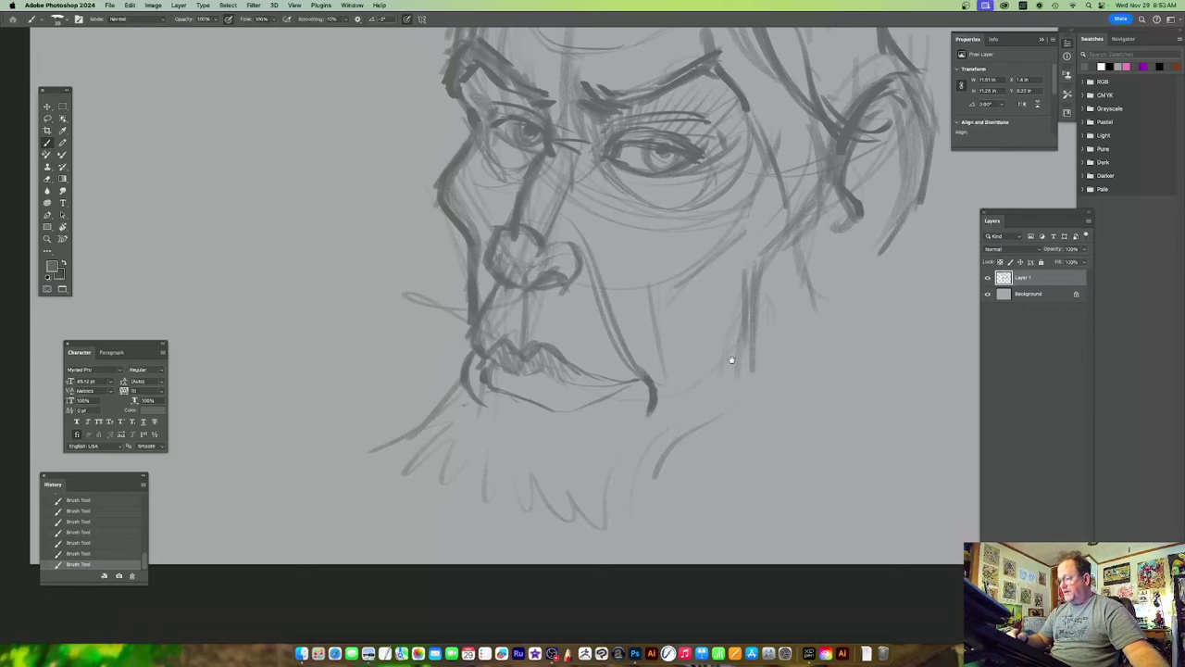
# Define the front notch of the ear and draw the rear jaw edge from below the ear down to the jaw corner.
pyautogui.scroll(5, 713, 364)
pyautogui.hscroll(3, 714, 364)
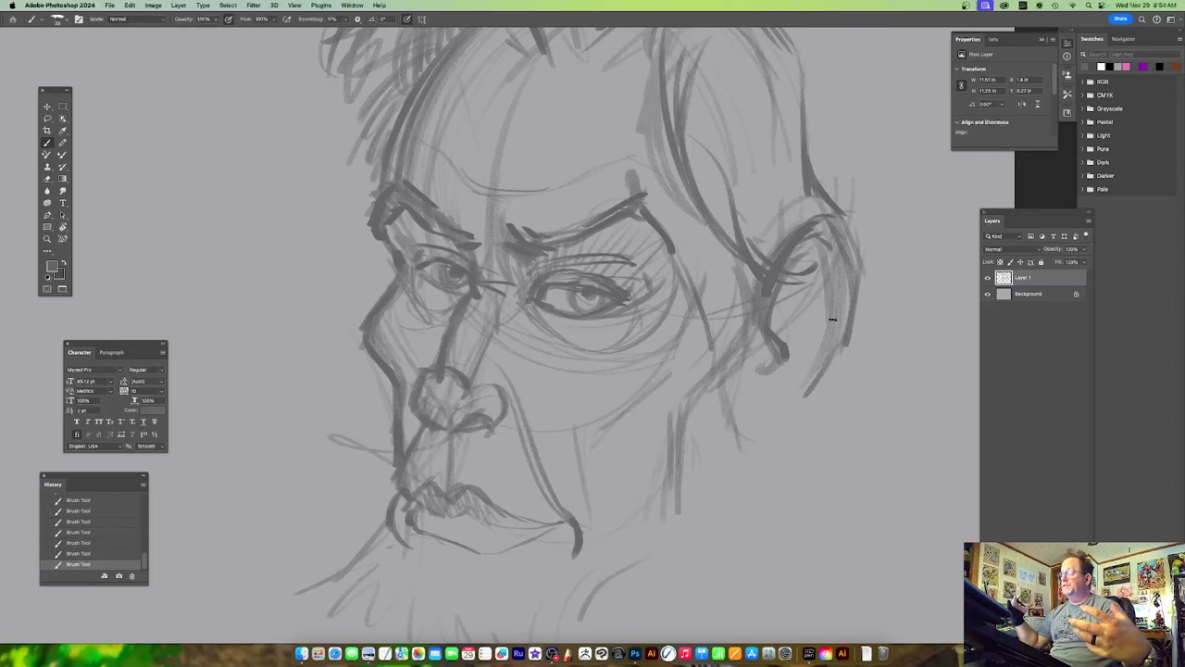
pyautogui.hscroll(5, 794, 375)
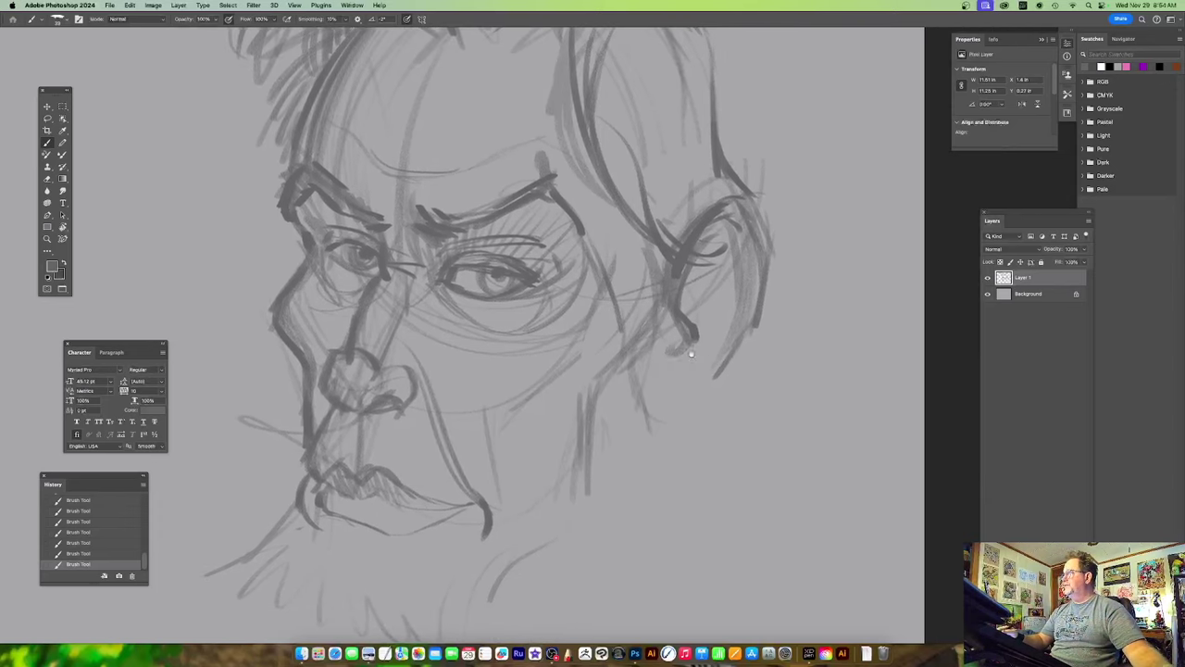
pyautogui.hscroll(6, 591, 476)
pyautogui.scroll(2, 591, 476)
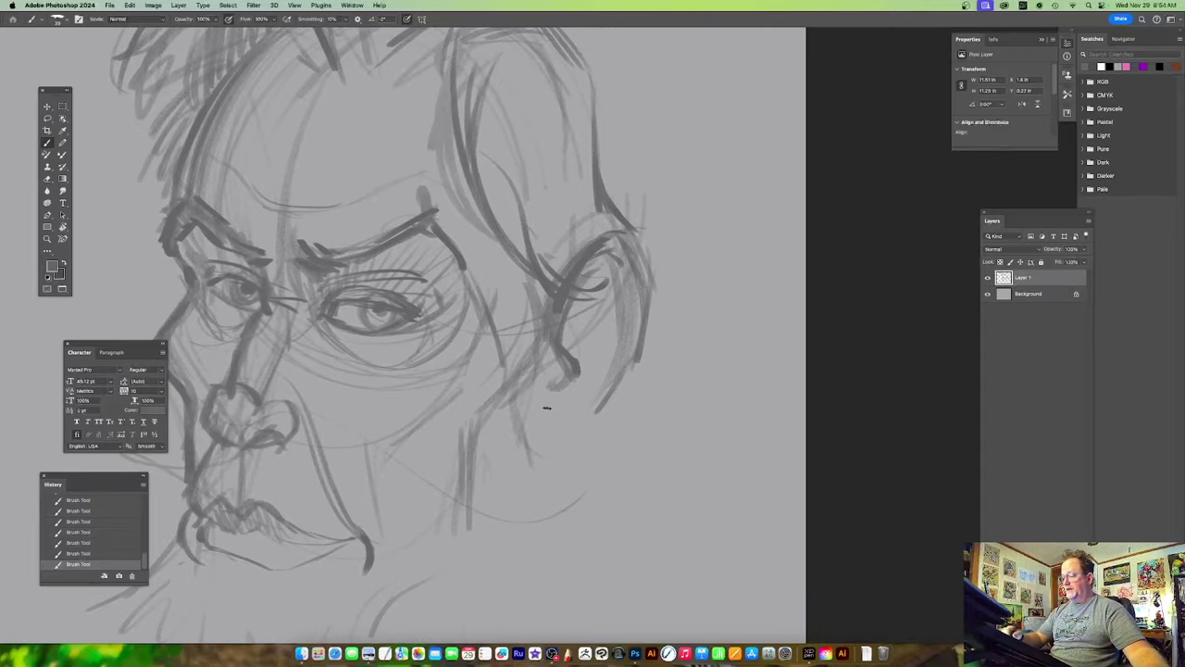
pyautogui.moveTo(555, 389); pyautogui.dragTo(593, 348)
pyautogui.moveTo(565, 413); pyautogui.dragTo(543, 530)
pyautogui.moveTo(574, 360)
pyautogui.mouseDown()
pyautogui.moveTo(536, 518)
pyautogui.moveTo(535, 502)
pyautogui.mouseUp()
pyautogui.scroll(-3, 611, 352)
pyautogui.hscroll(2, 612, 351)
pyautogui.moveTo(534, 266); pyautogui.dragTo(506, 404)
pyautogui.moveTo(521, 287); pyautogui.dragTo(509, 402)
# Draw the lower jawline from the jaw corner forward to the chin and curve the chin contour up toward the mouth.
pyautogui.scroll(-3, 574, 371)
pyautogui.hscroll(-5, 574, 371)
pyautogui.moveTo(669, 307)
pyautogui.mouseDown()
pyautogui.moveTo(567, 401)
pyautogui.moveTo(642, 371)
pyautogui.moveTo(527, 426)
pyautogui.mouseUp()
pyautogui.moveTo(455, 456); pyautogui.dragTo(423, 470)
pyautogui.moveTo(429, 468); pyautogui.dragTo(503, 451)
pyautogui.moveTo(330, 369); pyautogui.dragTo(392, 470)
pyautogui.moveTo(682, 355)
pyautogui.mouseDown()
pyautogui.moveTo(646, 456)
pyautogui.moveTo(665, 359)
pyautogui.mouseUp()
pyautogui.moveTo(572, 224)
pyautogui.mouseDown()
pyautogui.moveTo(562, 294)
pyautogui.moveTo(534, 332)
pyautogui.moveTo(539, 356)
pyautogui.mouseUp()
# Darken the ear's outer rim down into a rounded earlobe and shade the inner front edge of the ear.
pyautogui.scroll(3, 614, 297)
pyautogui.hscroll(2, 614, 296)
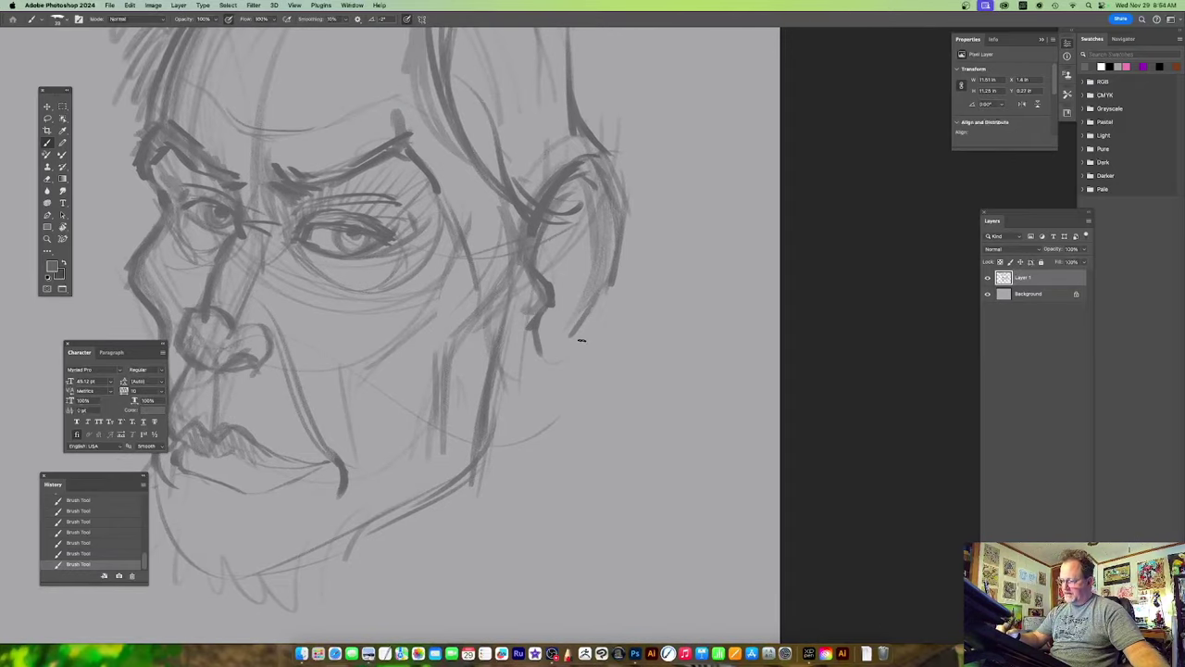
pyautogui.scroll(3, 572, 338)
pyautogui.hscroll(3, 572, 338)
pyautogui.moveTo(555, 210)
pyautogui.mouseDown()
pyautogui.moveTo(574, 278)
pyautogui.moveTo(556, 377)
pyautogui.moveTo(523, 430)
pyautogui.moveTo(474, 437)
pyautogui.moveTo(464, 387)
pyautogui.moveTo(474, 424)
pyautogui.mouseUp()
pyautogui.moveTo(611, 350)
pyautogui.mouseDown()
pyautogui.moveTo(643, 392)
pyautogui.moveTo(618, 416)
pyautogui.mouseUp()
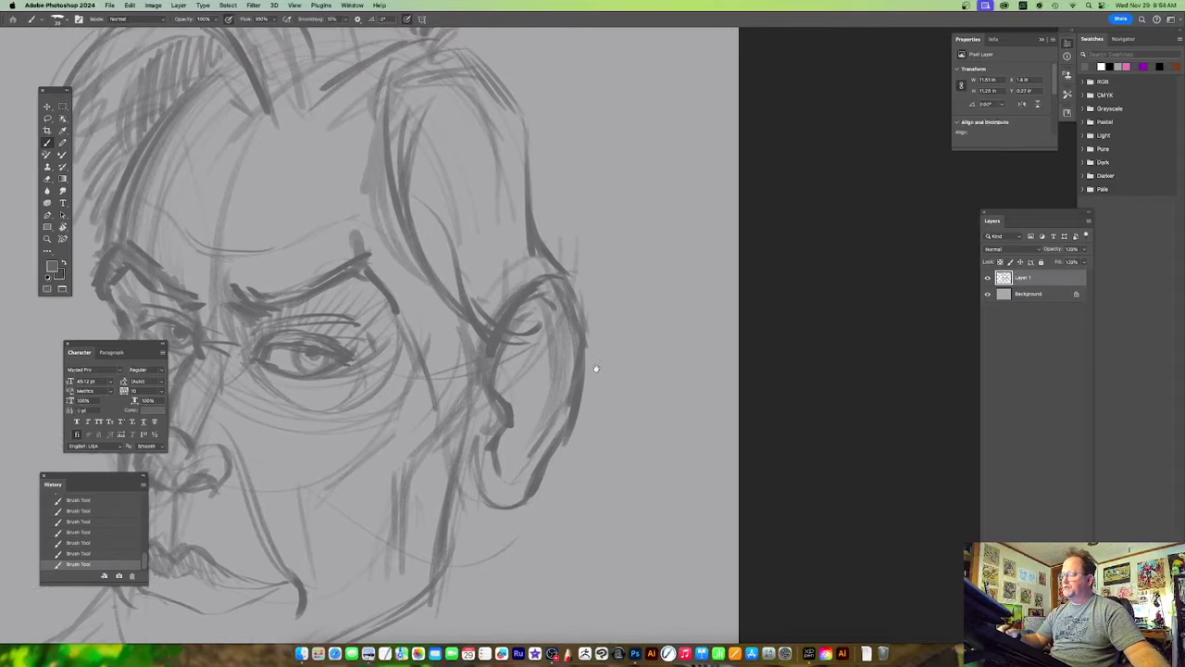
pyautogui.moveTo(506, 350)
pyautogui.mouseDown()
pyautogui.moveTo(533, 351)
pyautogui.moveTo(552, 318)
pyautogui.moveTo(504, 387)
pyautogui.moveTo(510, 400)
pyautogui.mouseUp()
# Shade the side plane of the nose bridge and reinforce the lines between the nose and the upper lip.
pyautogui.hscroll(-5, 530, 447)
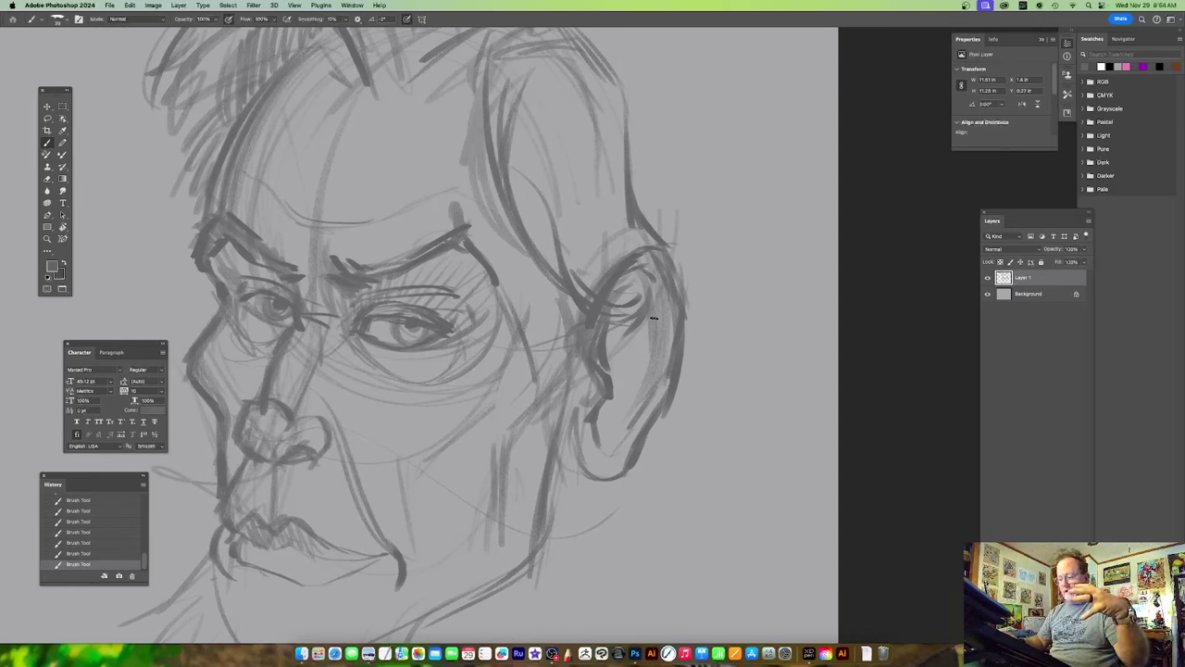
pyautogui.hscroll(-5, 438, 332)
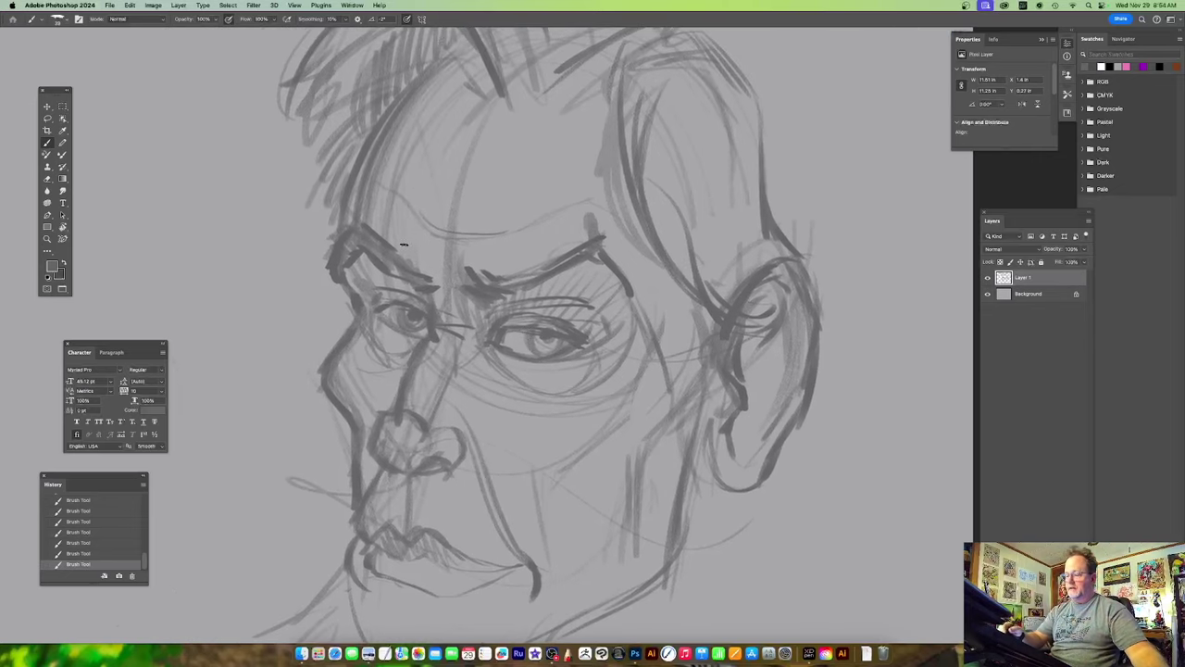
pyautogui.hscroll(2, 379, 352)
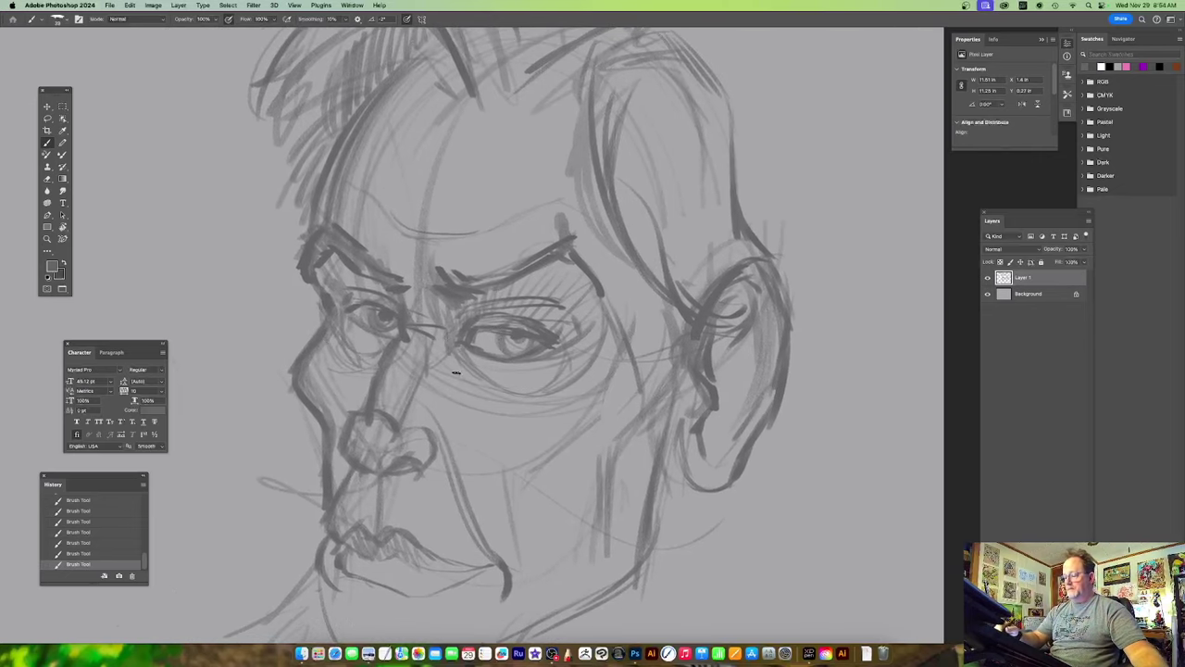
pyautogui.moveTo(392, 344)
pyautogui.mouseDown()
pyautogui.moveTo(419, 374)
pyautogui.moveTo(413, 428)
pyautogui.moveTo(387, 352)
pyautogui.moveTo(376, 447)
pyautogui.mouseUp()
pyautogui.moveTo(425, 385); pyautogui.dragTo(418, 427)
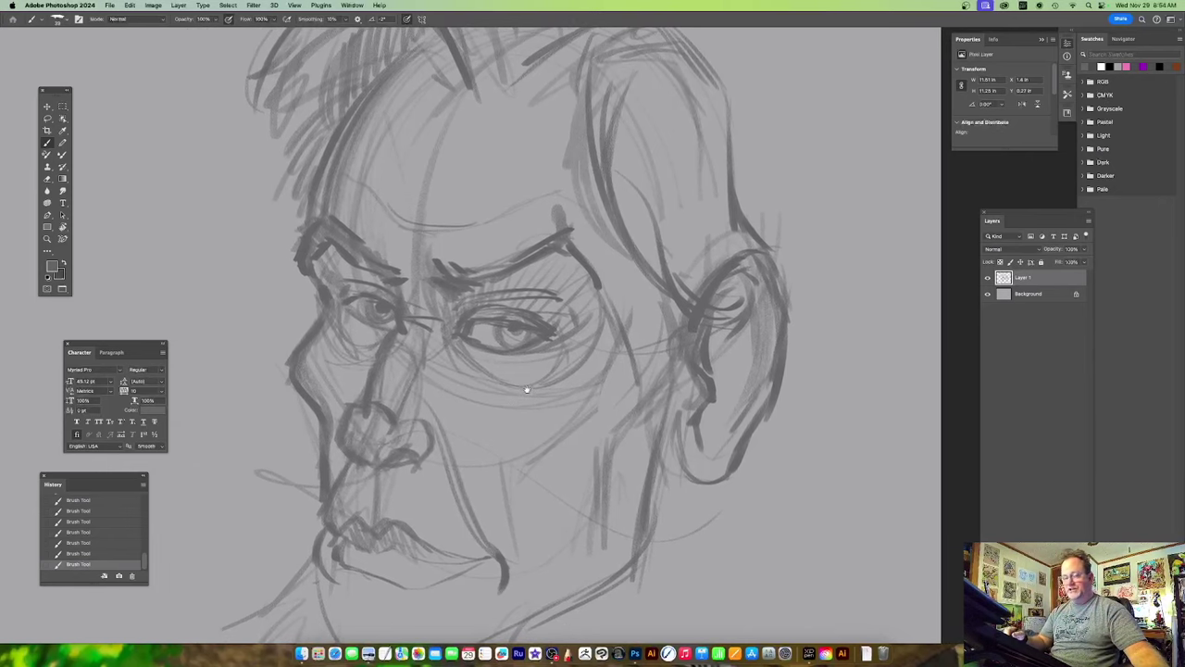
pyautogui.scroll(-5, 516, 484)
pyautogui.moveTo(394, 371); pyautogui.dragTo(381, 431)
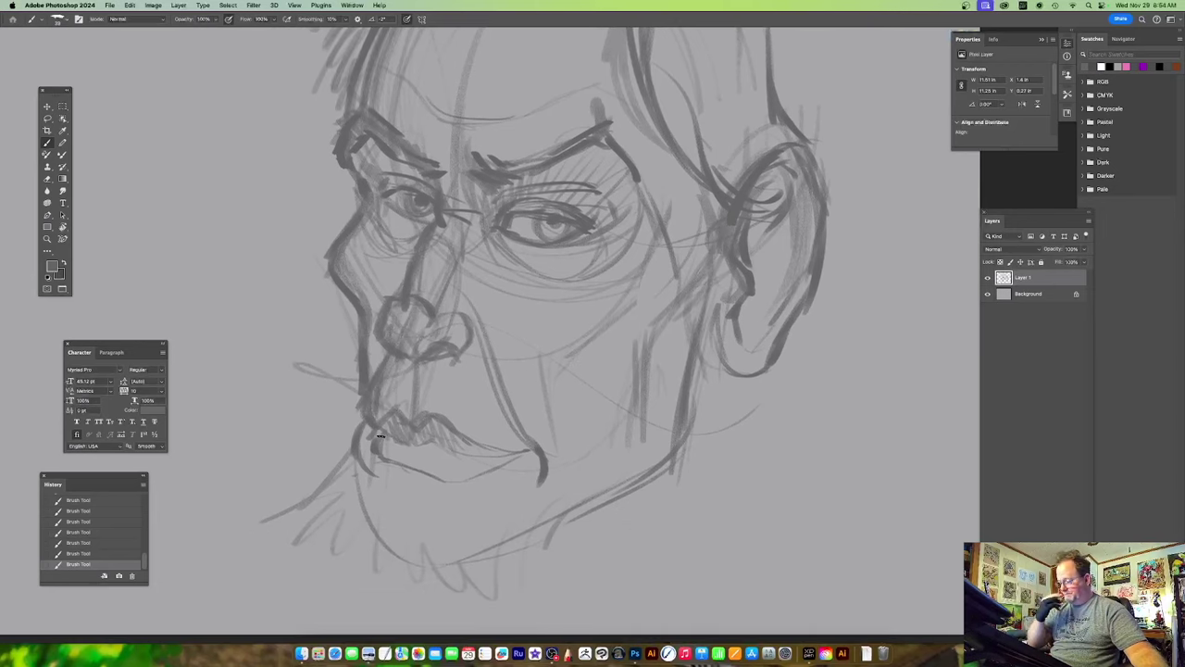
# Darken the mouth line and define the cheekbone with contour strokes running from the temple into the hollow of the cheek.
pyautogui.scroll(3, 463, 336)
pyautogui.hscroll(3, 463, 336)
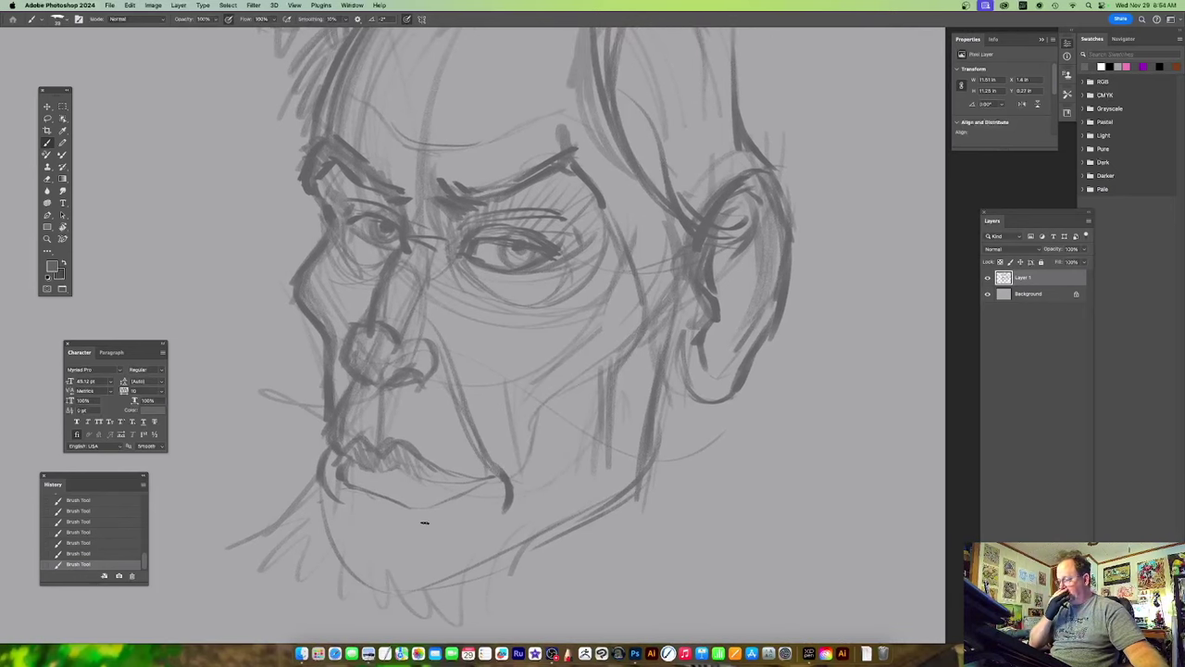
pyautogui.moveTo(397, 470)
pyautogui.mouseDown()
pyautogui.moveTo(490, 453)
pyautogui.moveTo(458, 499)
pyautogui.moveTo(489, 478)
pyautogui.mouseUp()
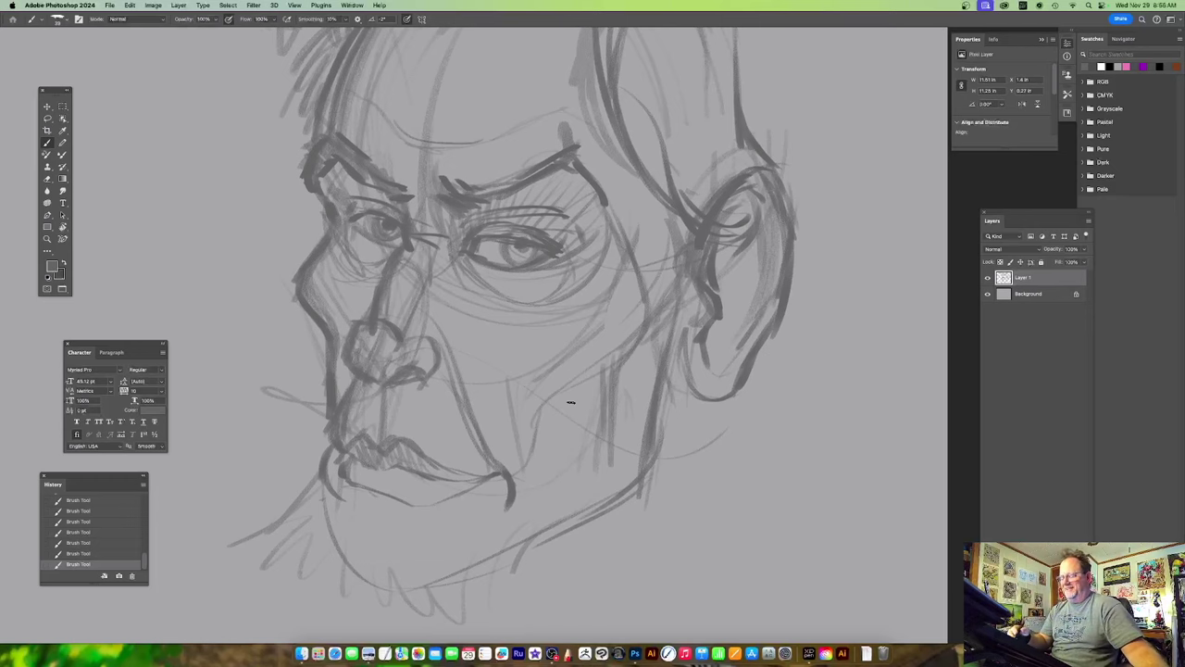
pyautogui.scroll(-5, 583, 389)
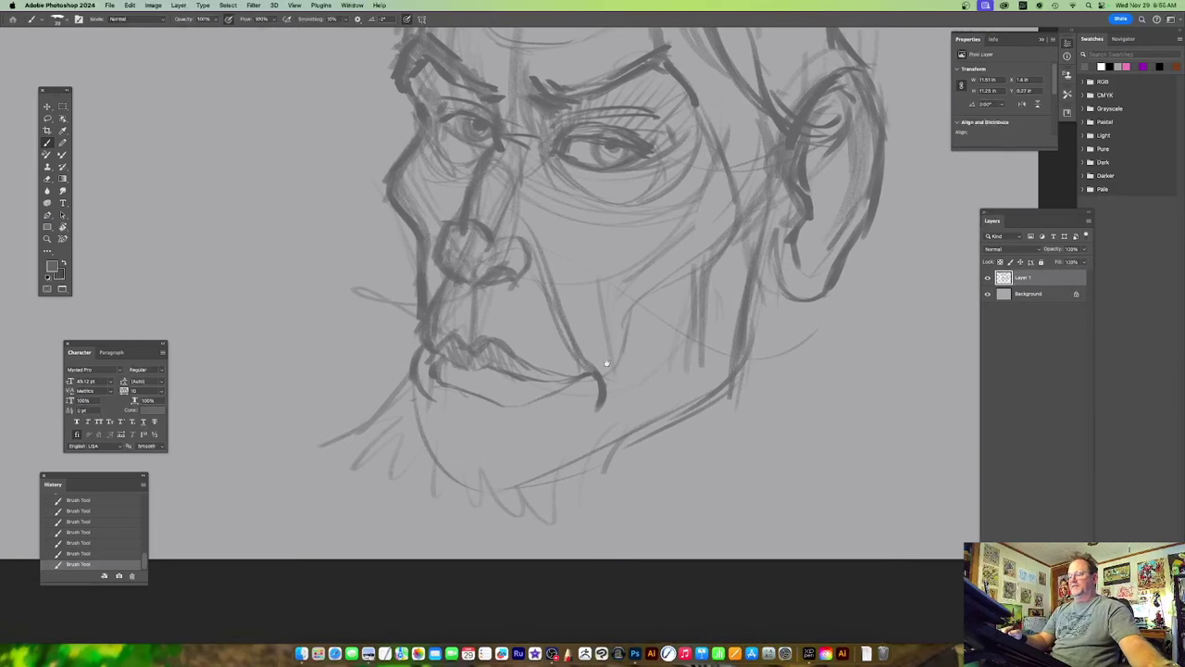
pyautogui.moveTo(640, 262); pyautogui.dragTo(603, 463)
pyautogui.moveTo(639, 398); pyautogui.dragTo(561, 400)
pyautogui.moveTo(711, 241); pyautogui.dragTo(592, 287)
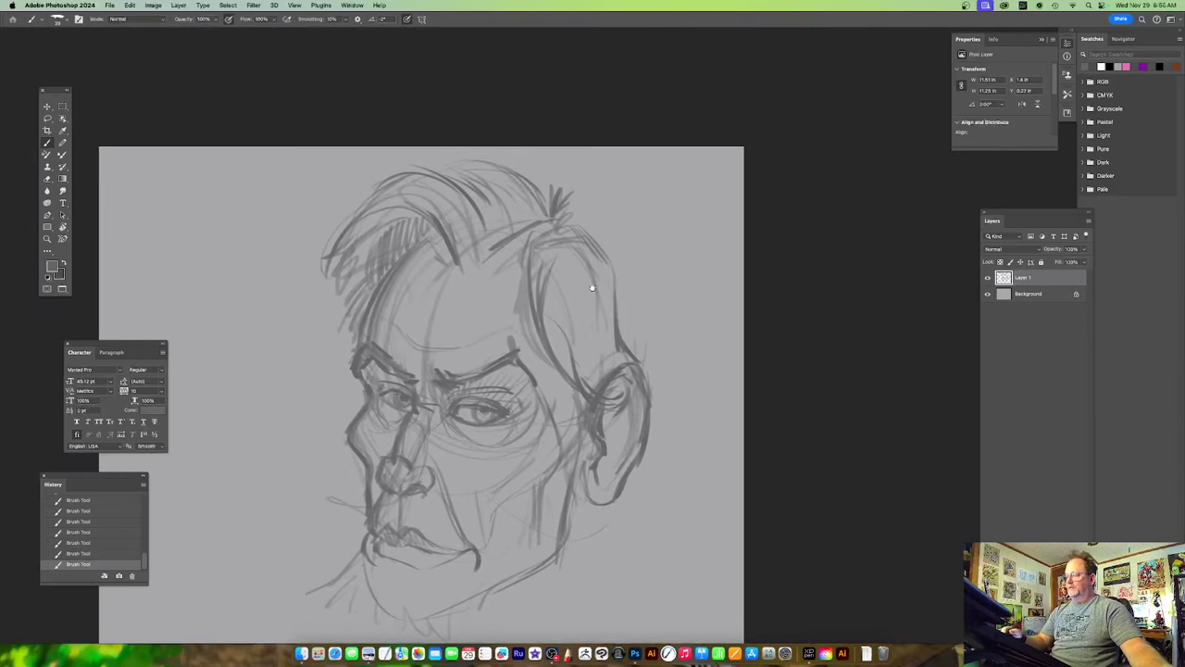
# Sketch the outline of the crown and the back of the head, curving from the hair tuft down behind the ear.
pyautogui.moveTo(489, 264); pyautogui.dragTo(591, 211)
pyautogui.moveTo(558, 172)
pyautogui.mouseDown()
pyautogui.moveTo(580, 200)
pyautogui.moveTo(545, 167)
pyautogui.mouseUp()
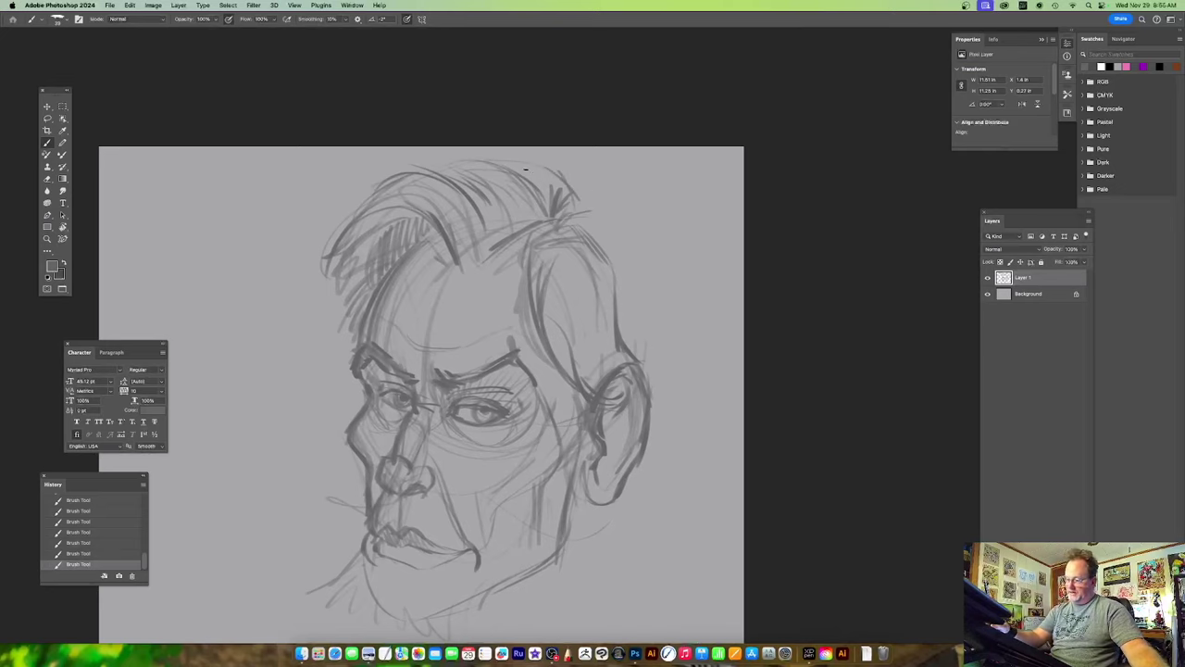
pyautogui.hscroll(2, 547, 185)
pyautogui.scroll(-1, 547, 186)
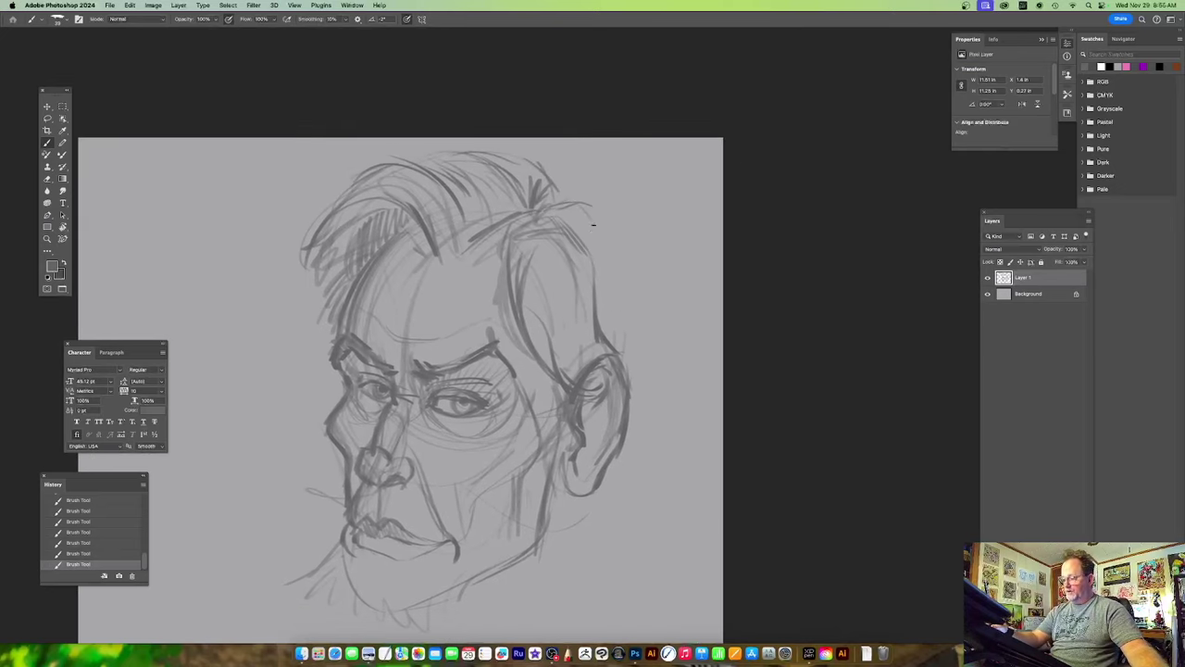
pyautogui.moveTo(656, 315); pyautogui.dragTo(579, 316)
pyautogui.moveTo(509, 207)
pyautogui.mouseDown()
pyautogui.moveTo(531, 240)
pyautogui.moveTo(549, 353)
pyautogui.mouseUp()
pyautogui.moveTo(477, 177)
pyautogui.mouseDown()
pyautogui.moveTo(550, 350)
pyautogui.moveTo(547, 337)
pyautogui.moveTo(586, 349)
pyautogui.mouseUp()
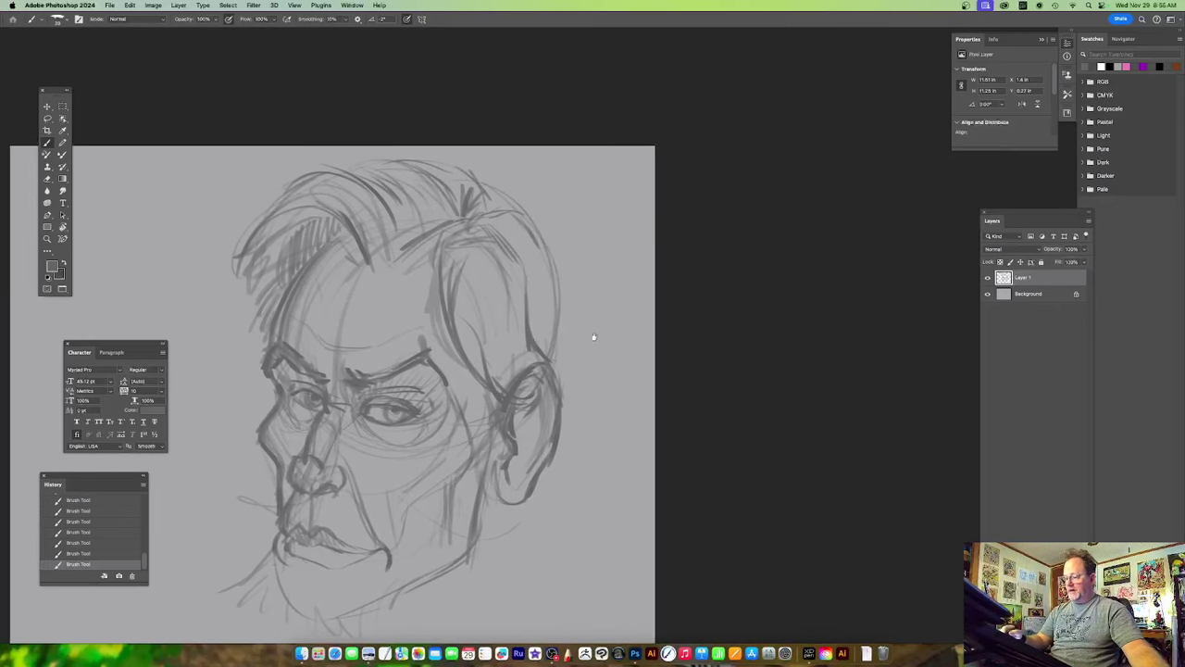
# Darken the hair strokes from the parting over the back of the head and down to the top of the ear.
pyautogui.press('super+plus')
pyautogui.moveTo(548, 309); pyautogui.dragTo(548, 347)
pyautogui.moveTo(462, 205)
pyautogui.mouseDown()
pyautogui.moveTo(508, 176)
pyautogui.moveTo(544, 234)
pyautogui.mouseUp()
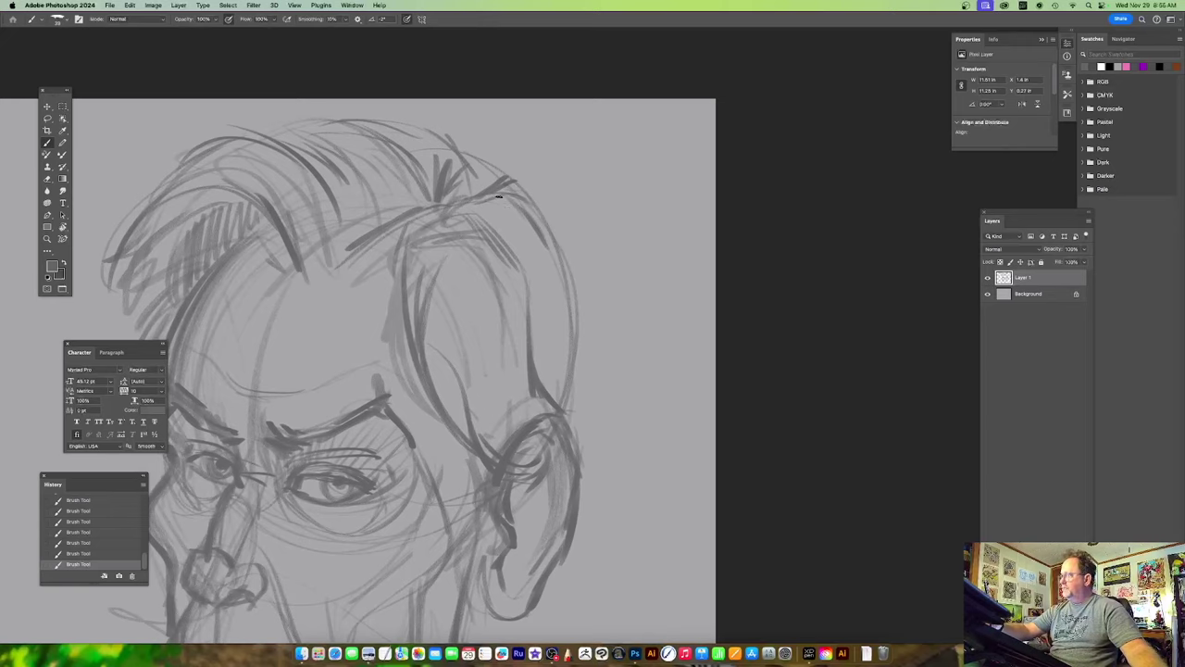
pyautogui.moveTo(492, 211)
pyautogui.mouseDown()
pyautogui.moveTo(535, 230)
pyautogui.moveTo(553, 282)
pyautogui.moveTo(564, 414)
pyautogui.moveTo(591, 364)
pyautogui.mouseUp()
pyautogui.moveTo(462, 358)
pyautogui.mouseDown()
pyautogui.moveTo(521, 409)
pyautogui.moveTo(567, 363)
pyautogui.mouseUp()
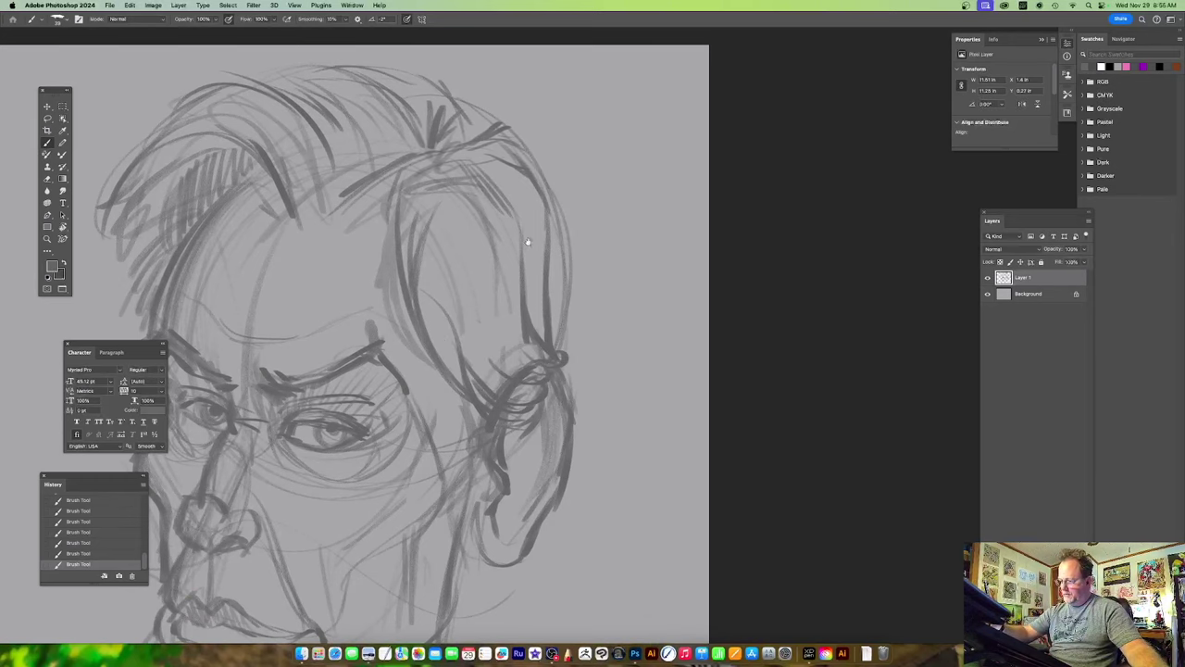
# Reinforce the cheekbone contour and shade the hollow of the cheek beside the mouth corner.
pyautogui.scroll(-5, 528, 234)
pyautogui.moveTo(497, 379); pyautogui.dragTo(462, 455)
pyautogui.moveTo(484, 405)
pyautogui.mouseDown()
pyautogui.moveTo(533, 381)
pyautogui.moveTo(528, 422)
pyautogui.mouseUp()
pyautogui.moveTo(524, 379)
pyautogui.mouseDown()
pyautogui.moveTo(518, 416)
pyautogui.moveTo(463, 457)
pyautogui.mouseUp()
pyautogui.moveTo(478, 402); pyautogui.dragTo(550, 355)
pyautogui.moveTo(557, 244)
pyautogui.mouseDown()
pyautogui.moveTo(572, 321)
pyautogui.moveTo(546, 354)
pyautogui.mouseUp()
pyautogui.moveTo(611, 331); pyautogui.dragTo(652, 369)
pyautogui.moveTo(326, 319); pyautogui.dragTo(361, 352)
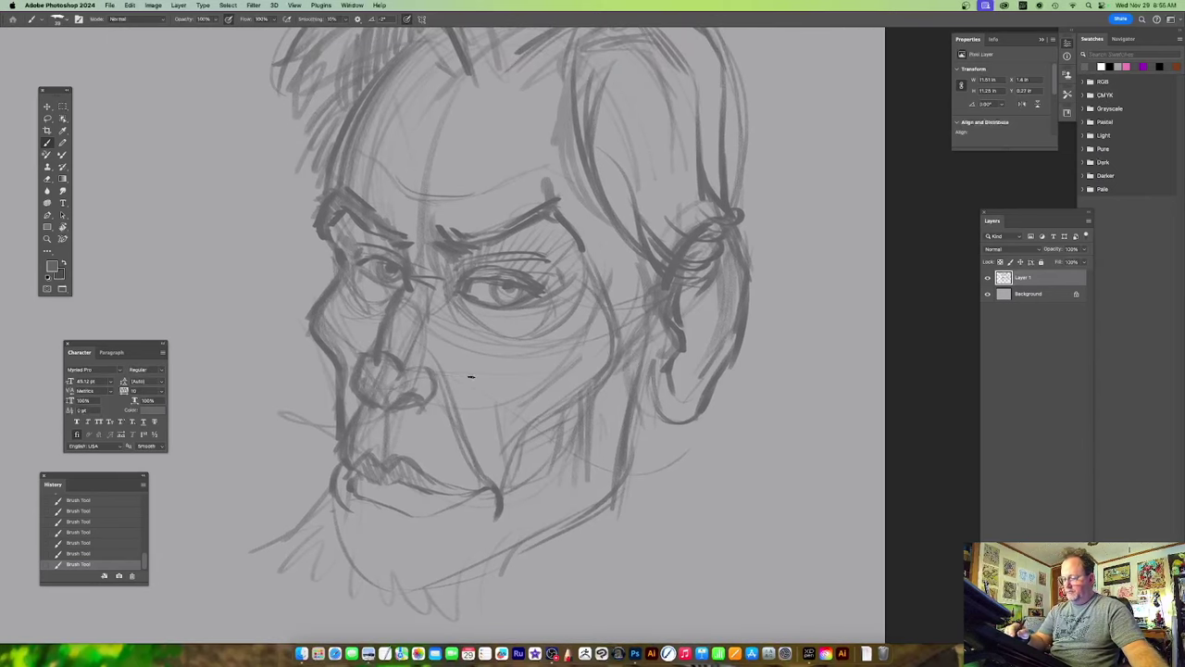
# Restate the chin and lower jaw contour and draw the neck line running down from below the ear.
pyautogui.hscroll(2, 470, 377)
pyautogui.scroll(-6, 453, 469)
pyautogui.hscroll(-3, 453, 469)
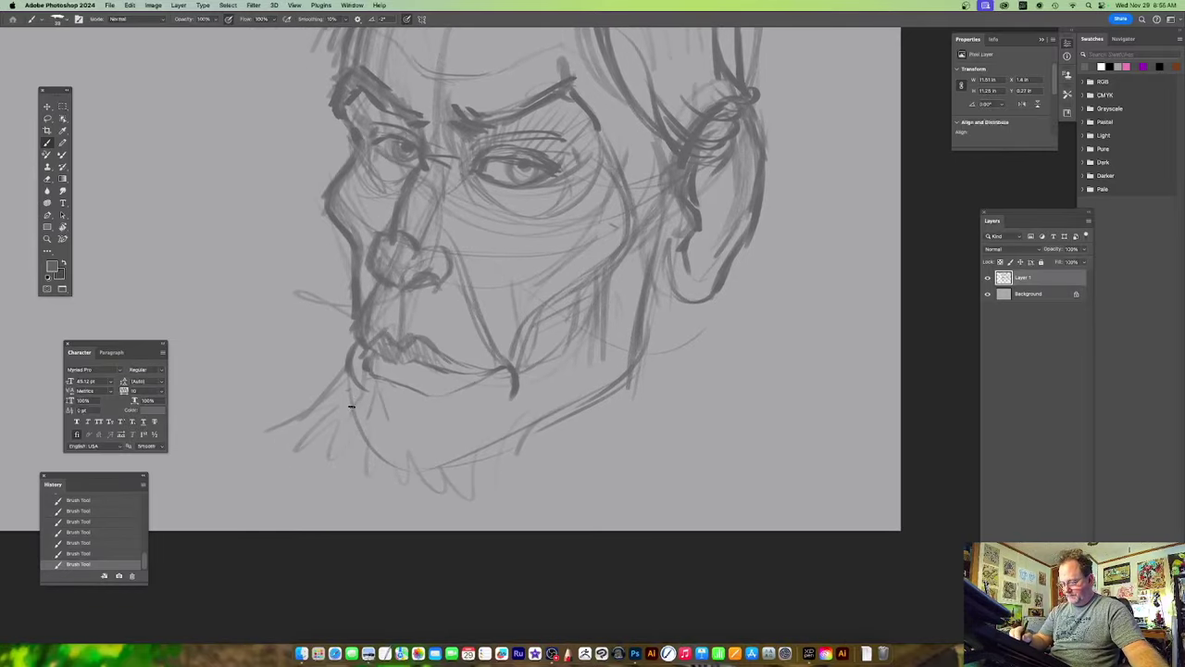
pyautogui.moveTo(357, 424)
pyautogui.mouseDown()
pyautogui.moveTo(427, 458)
pyautogui.moveTo(500, 454)
pyautogui.moveTo(629, 350)
pyautogui.mouseUp()
pyautogui.moveTo(654, 289); pyautogui.dragTo(632, 408)
pyautogui.moveTo(644, 356); pyautogui.dragTo(636, 445)
pyautogui.moveTo(690, 287); pyautogui.dragTo(663, 442)
# Thicken the near eyebrow into a solid dark shape with dense brush strokes.
pyautogui.scroll(-3, 661, 441)
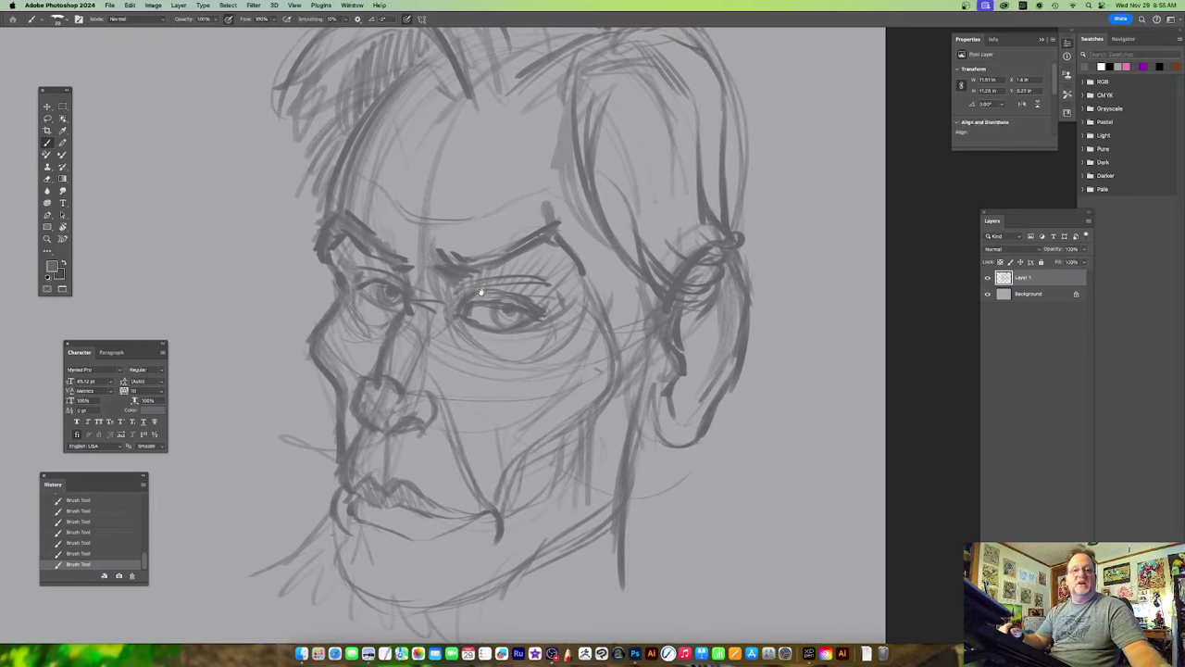
pyautogui.scroll(-3, 457, 341)
pyautogui.hscroll(1, 524, 389)
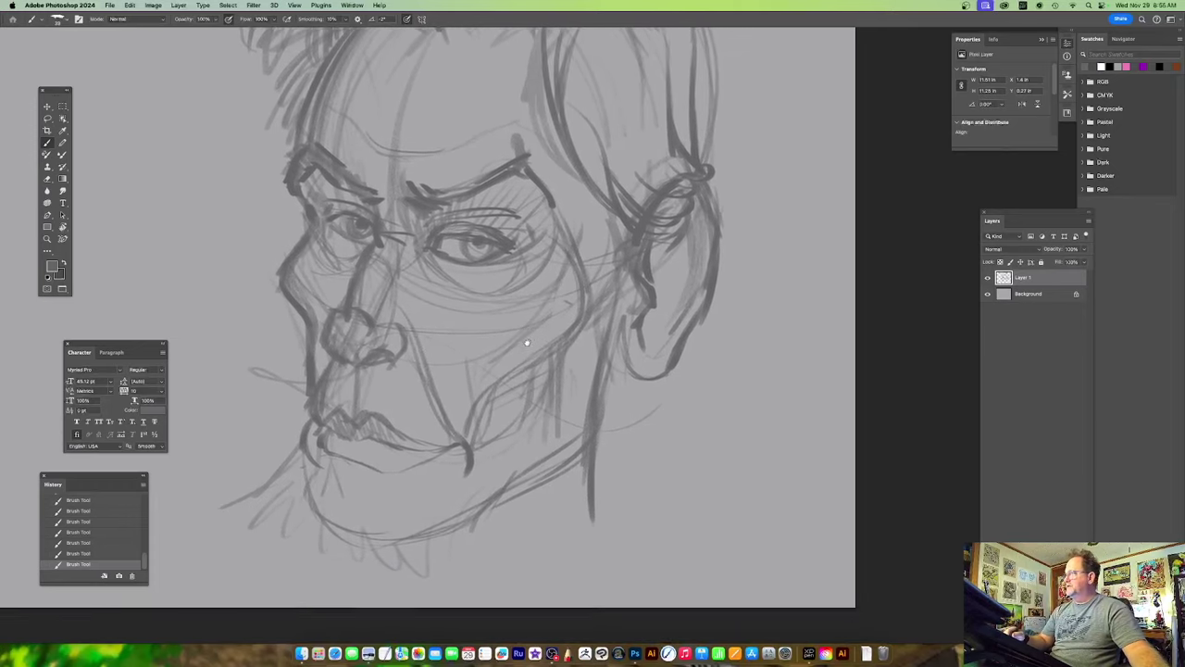
pyautogui.scroll(4, 524, 387)
pyautogui.hscroll(-1, 524, 387)
pyautogui.moveTo(421, 278)
pyautogui.mouseDown()
pyautogui.moveTo(448, 296)
pyautogui.moveTo(531, 248)
pyautogui.mouseUp()
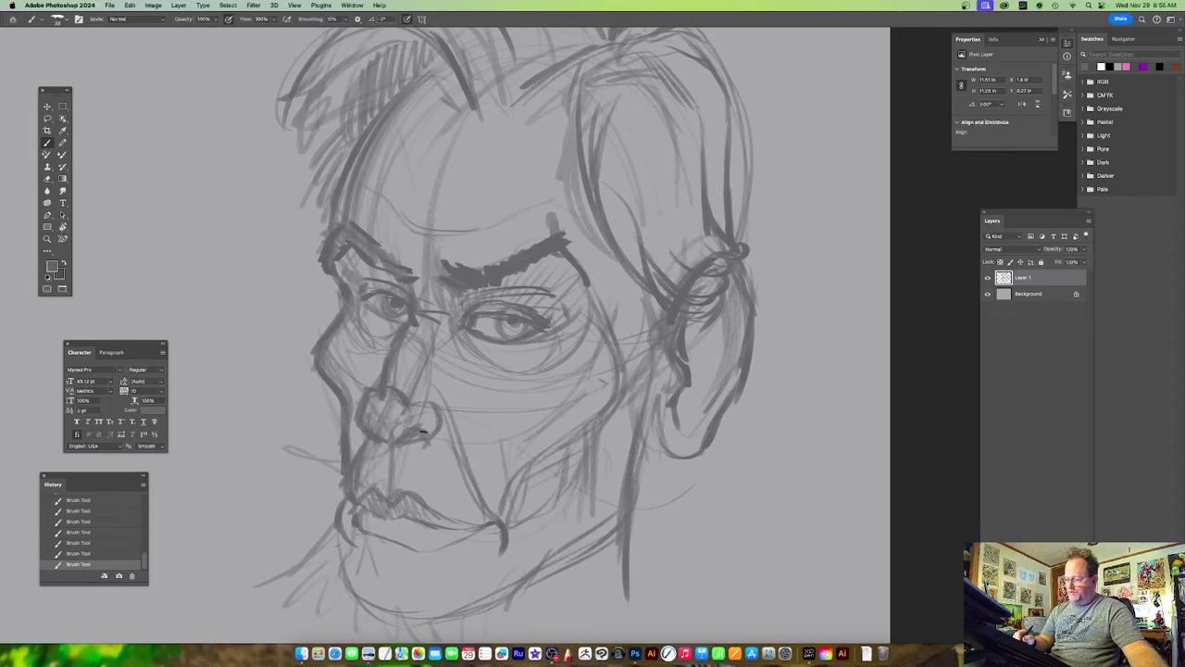
pyautogui.moveTo(417, 419)
pyautogui.mouseDown()
pyautogui.moveTo(430, 437)
pyautogui.moveTo(405, 443)
pyautogui.mouseUp()
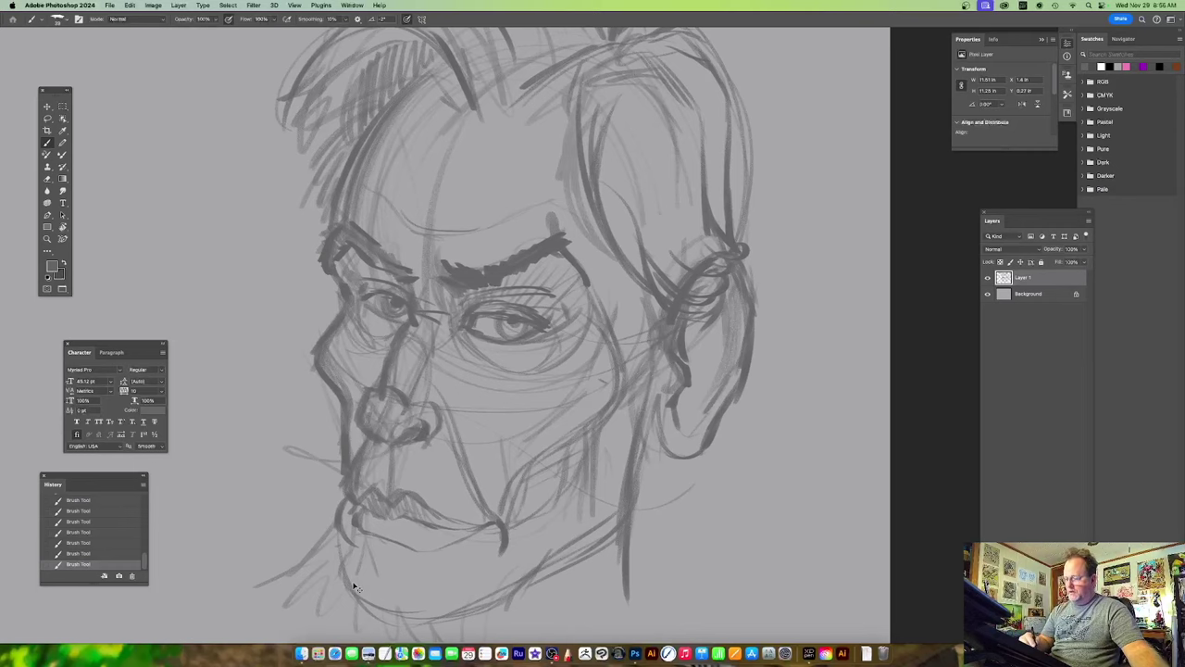
pyautogui.press('super+z')
pyautogui.press('super+z')
# Darken the far eyebrow and add short spiky hair strokes along the front edge of the quiff.
pyautogui.moveTo(509, 396)
pyautogui.mouseDown()
pyautogui.moveTo(559, 415)
pyautogui.moveTo(547, 447)
pyautogui.mouseUp()
pyautogui.moveTo(446, 321); pyautogui.dragTo(456, 328)
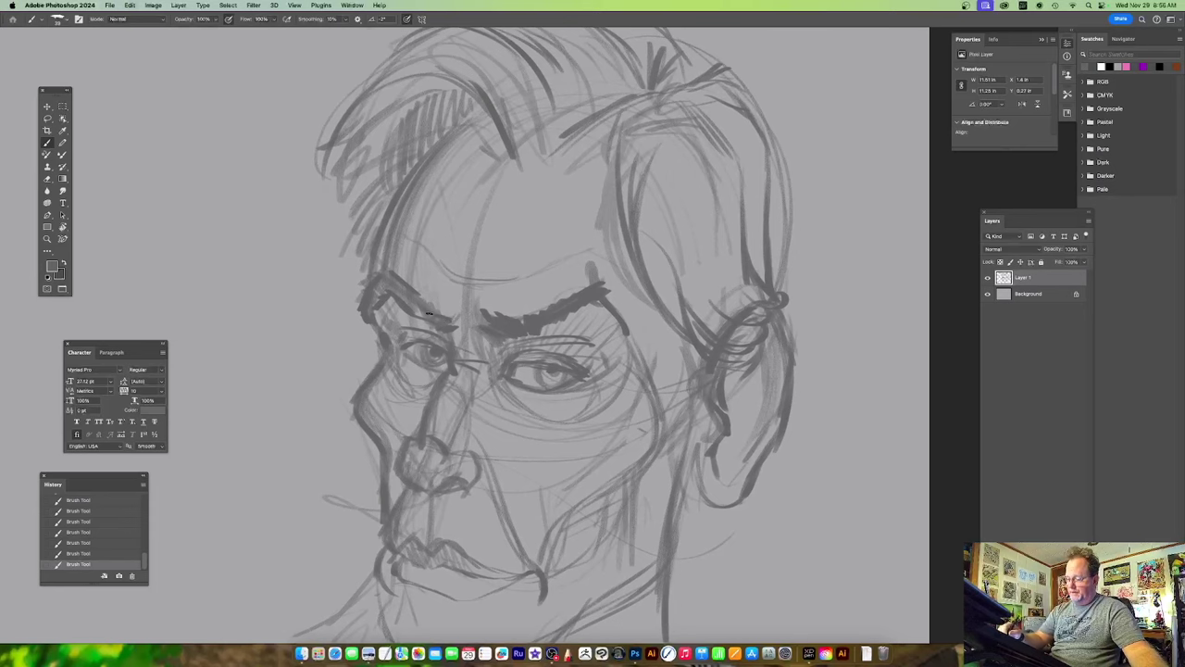
pyautogui.scroll(5, 435, 311)
pyautogui.scroll(3, 408, 278)
pyautogui.moveTo(331, 322)
pyautogui.mouseDown()
pyautogui.moveTo(365, 277)
pyautogui.moveTo(336, 343)
pyautogui.moveTo(353, 385)
pyautogui.mouseUp()
pyautogui.hscroll(5, 435, 287)
pyautogui.scroll(2, 435, 287)
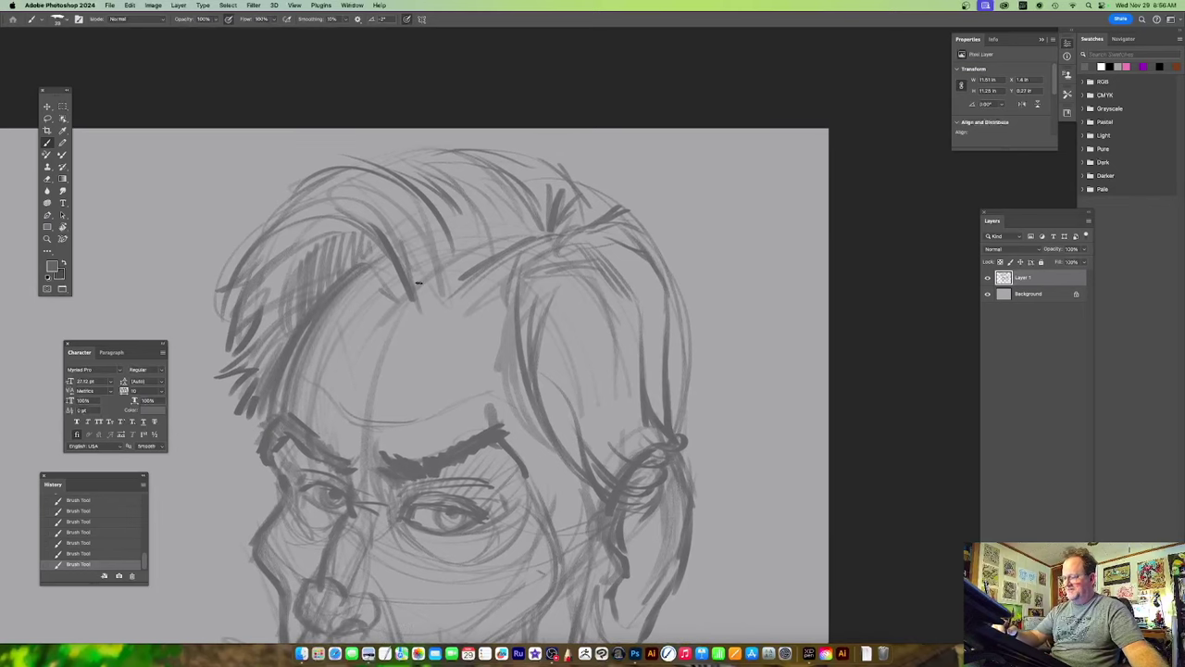
# Add dark strands hanging from the quiff along the front hairline above the forehead.
pyautogui.moveTo(370, 241); pyautogui.dragTo(404, 321)
pyautogui.moveTo(400, 280)
pyautogui.mouseDown()
pyautogui.moveTo(410, 321)
pyautogui.moveTo(441, 301)
pyautogui.mouseUp()
pyautogui.moveTo(440, 250)
pyautogui.mouseDown()
pyautogui.moveTo(451, 280)
pyautogui.moveTo(504, 278)
pyautogui.mouseUp()
pyautogui.press('e')
pyautogui.moveTo(673, 285); pyautogui.dragTo(591, 285)
pyautogui.hotkey('ctrl', 'z')
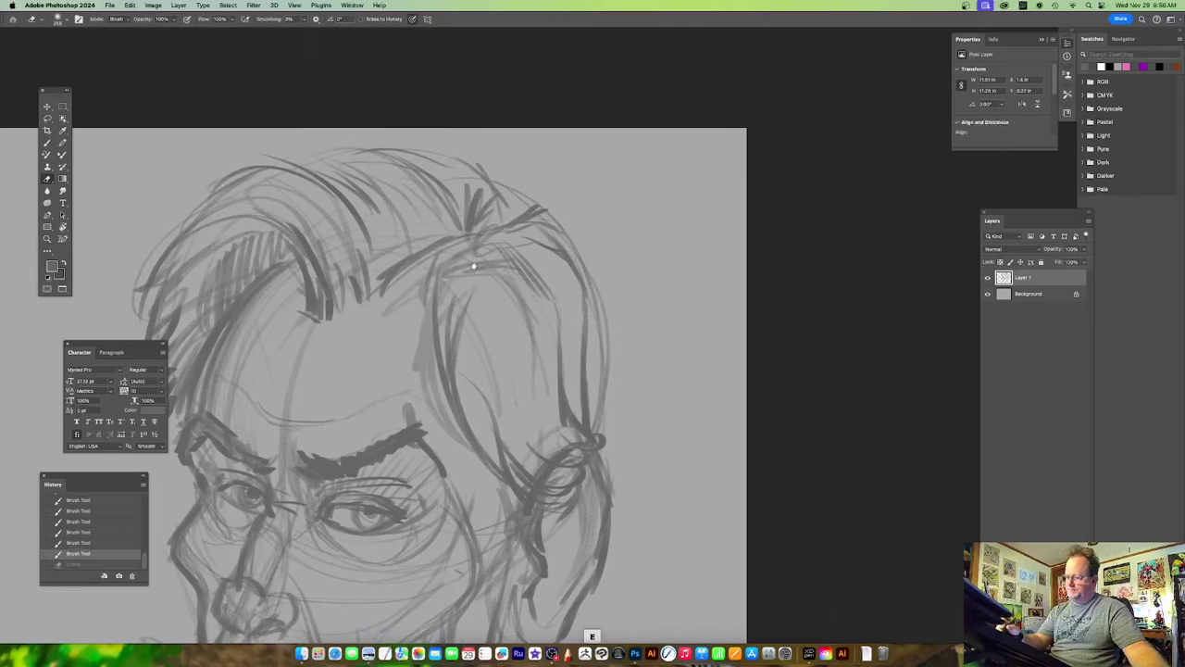
pyautogui.scroll(2, 471, 265)
pyautogui.press('b')
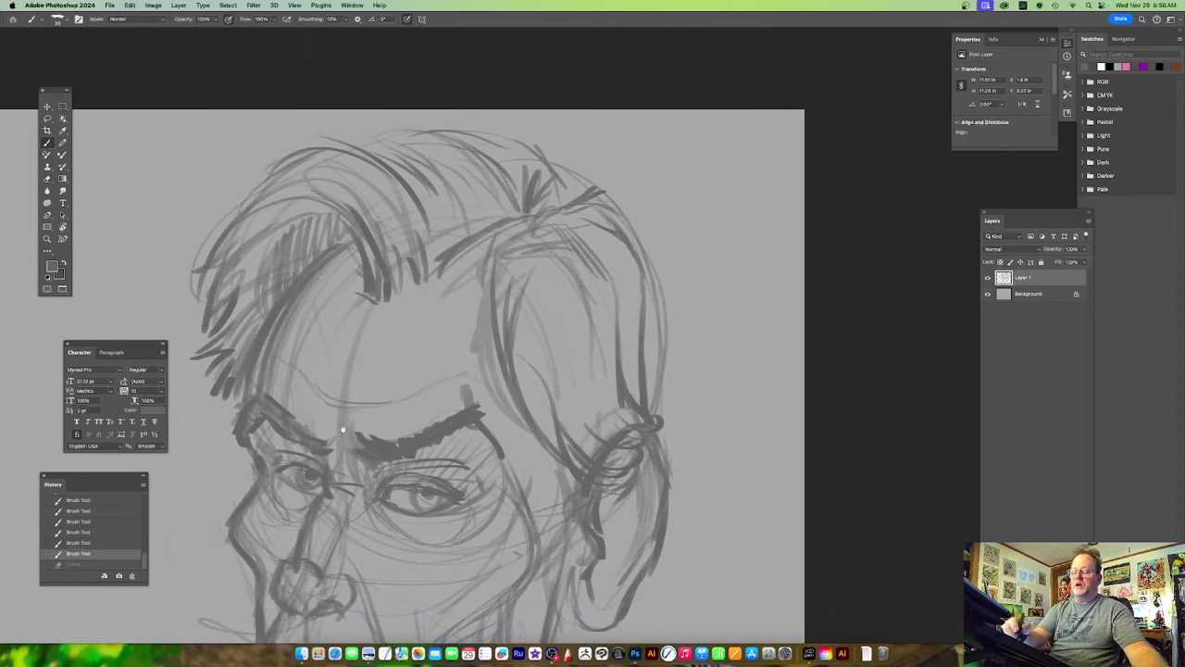
# Strengthen the side hairline with long strokes from the parting down past the temple toward the ear.
pyautogui.scroll(2, 586, 276)
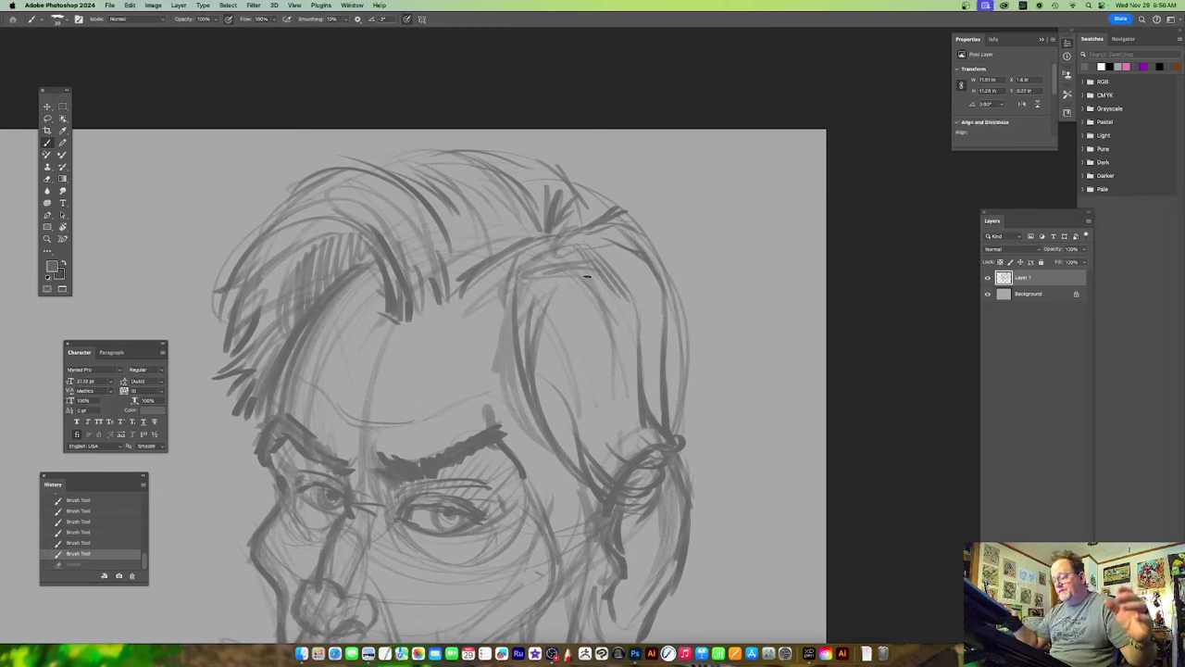
pyautogui.scroll(2, 611, 289)
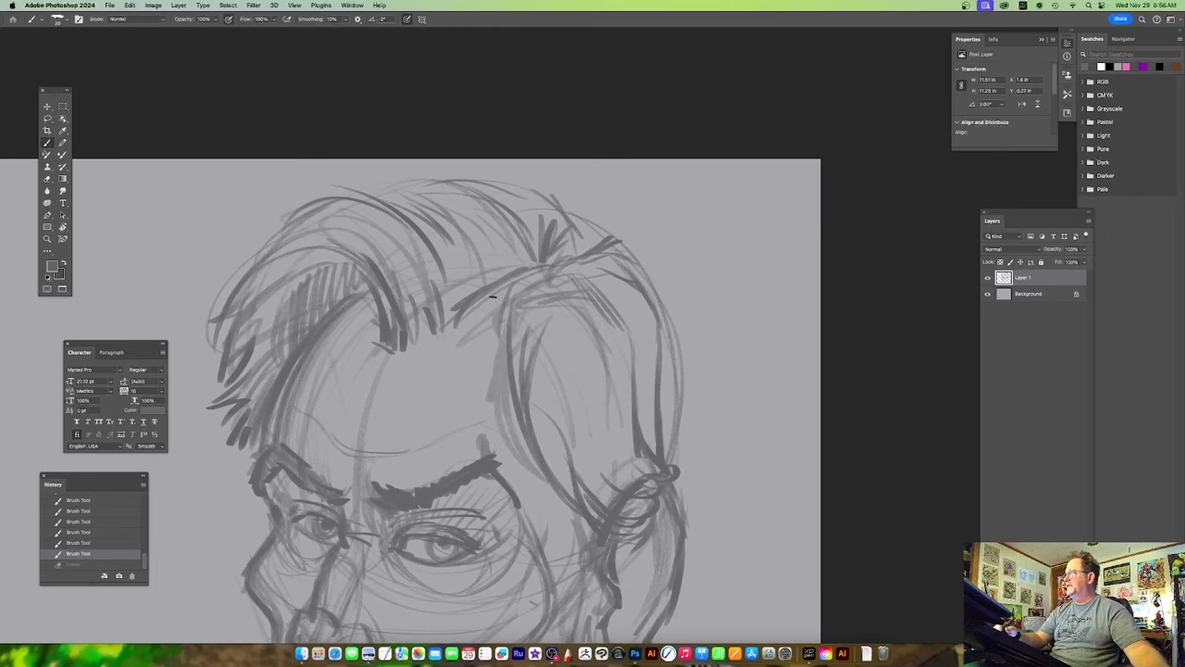
pyautogui.moveTo(531, 385); pyautogui.dragTo(552, 340)
pyautogui.moveTo(521, 259); pyautogui.dragTo(519, 412)
pyautogui.moveTo(500, 277); pyautogui.dragTo(554, 476)
# Sketch the beard's outer outline as a wide curve below the chin, from in front of the mouth back to the jaw.
pyautogui.scroll(-7, 554, 476)
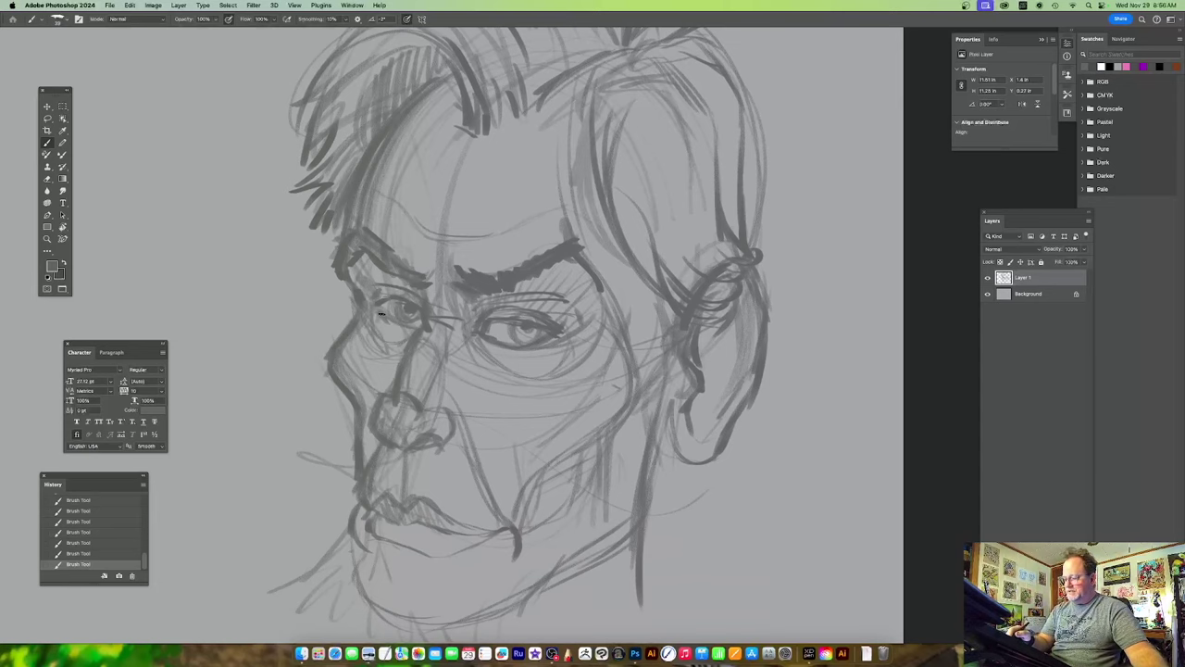
pyautogui.hscroll(2, 502, 363)
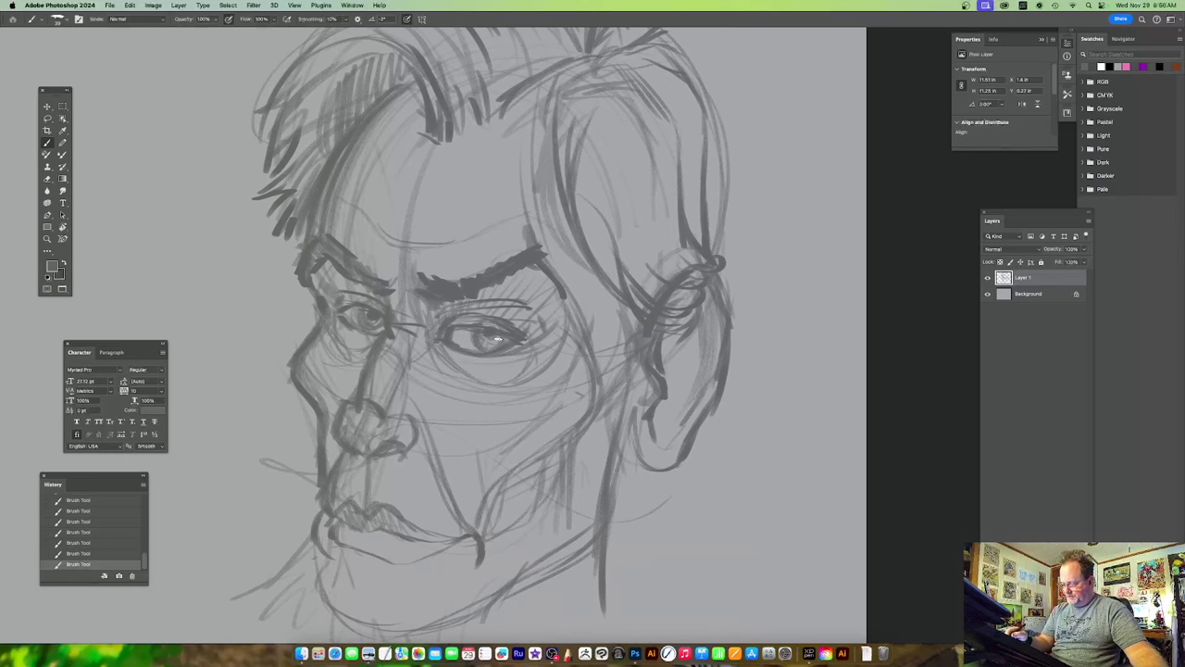
pyautogui.scroll(1, 519, 338)
pyautogui.hscroll(-3, 511, 369)
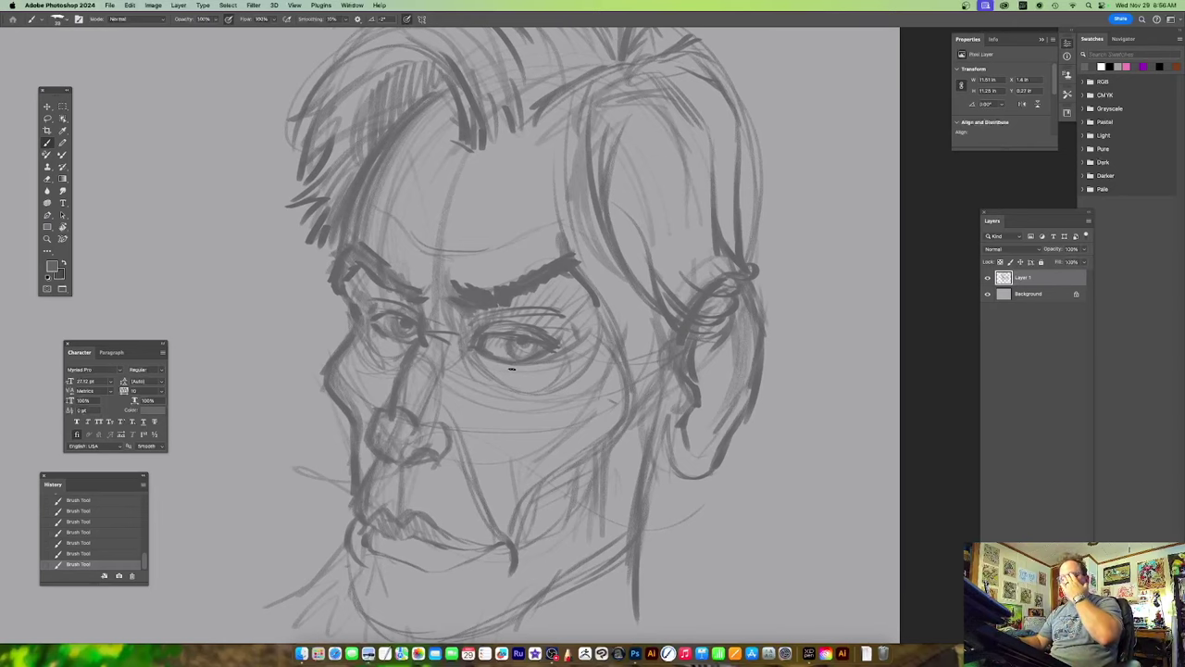
pyautogui.scroll(-10, 470, 466)
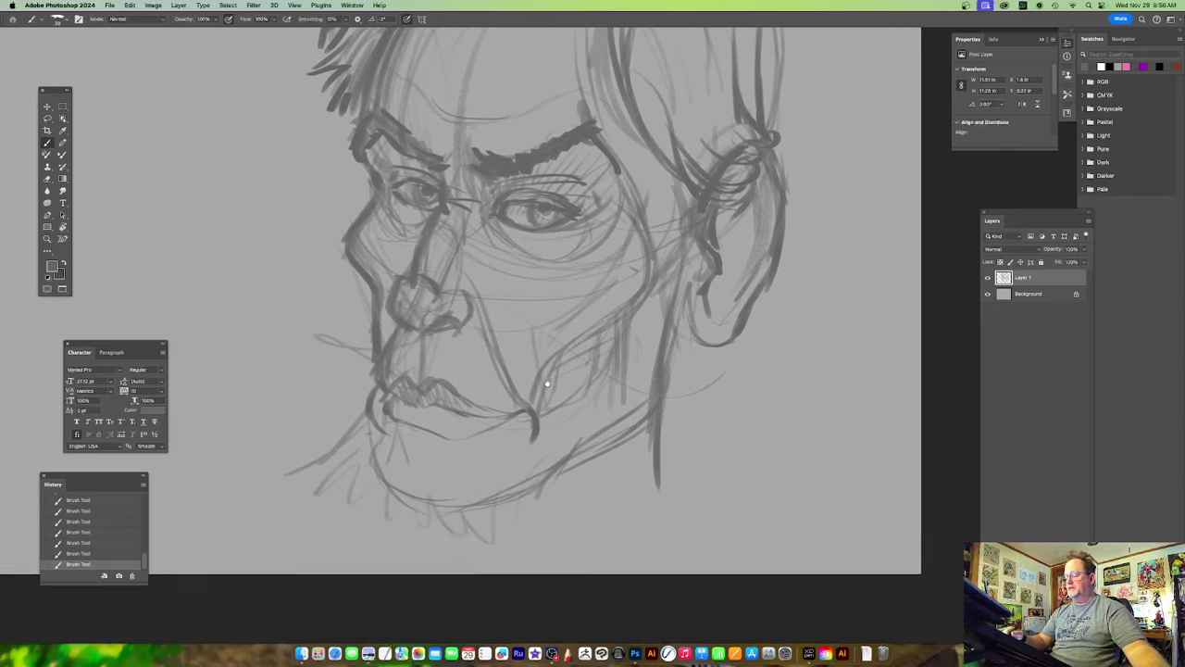
pyautogui.scroll(-3, 524, 303)
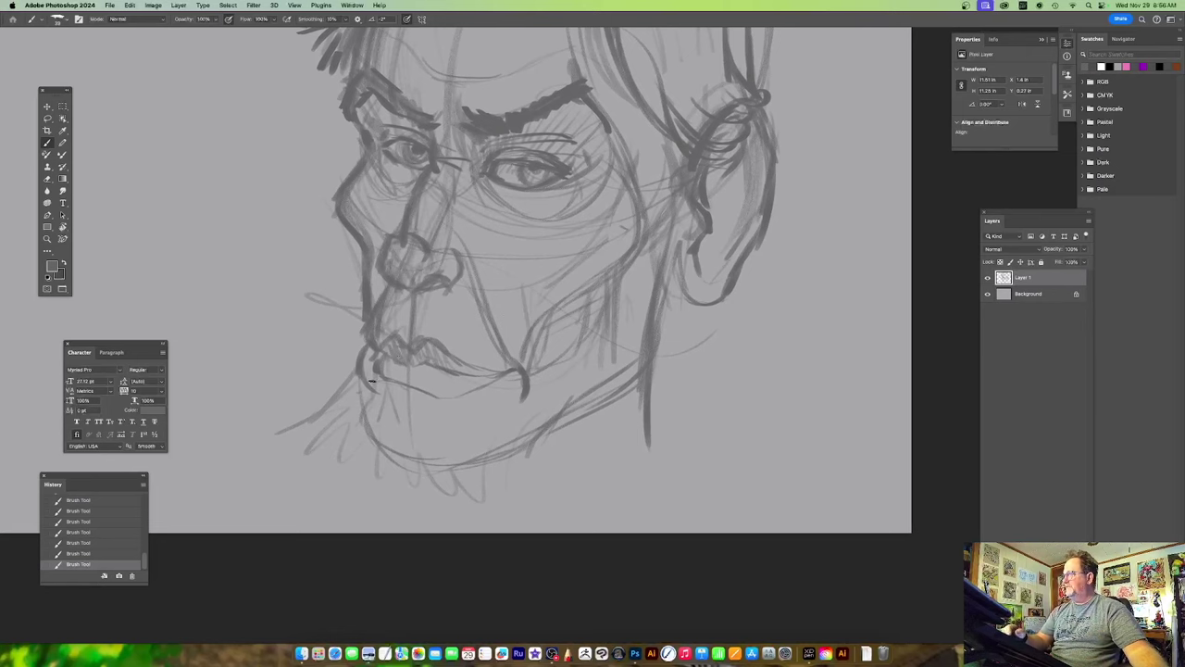
pyautogui.moveTo(431, 372); pyautogui.dragTo(521, 378)
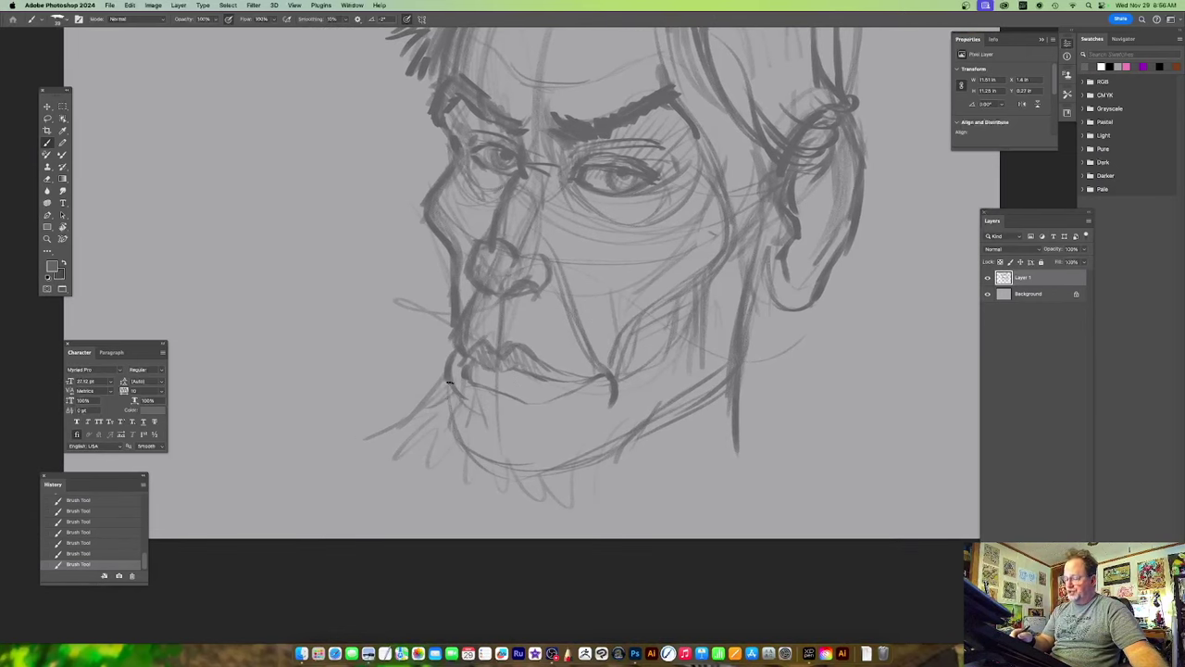
pyautogui.moveTo(450, 383)
pyautogui.mouseDown()
pyautogui.moveTo(389, 430)
pyautogui.moveTo(389, 455)
pyautogui.moveTo(479, 498)
pyautogui.moveTo(635, 439)
pyautogui.mouseUp()
pyautogui.moveTo(732, 404); pyautogui.dragTo(620, 429)
pyautogui.moveTo(507, 507); pyautogui.dragTo(563, 452)
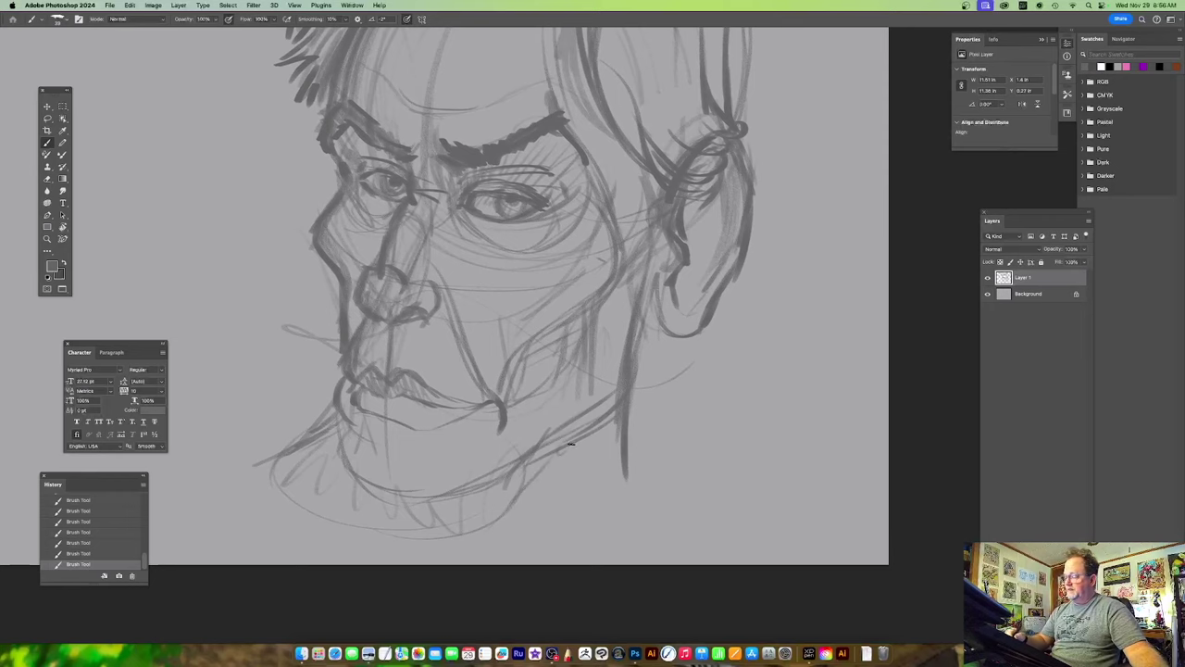
# Hatch short dark beard strokes along the jawline from below the ear toward the chin.
pyautogui.moveTo(621, 334); pyautogui.dragTo(621, 375)
pyautogui.moveTo(612, 360); pyautogui.dragTo(614, 407)
pyautogui.moveTo(598, 381)
pyautogui.mouseDown()
pyautogui.moveTo(610, 420)
pyautogui.moveTo(600, 430)
pyautogui.mouseUp()
pyautogui.moveTo(586, 402)
pyautogui.mouseDown()
pyautogui.moveTo(594, 441)
pyautogui.moveTo(535, 481)
pyautogui.mouseUp()
# Sketch the back of the neck below the earlobe with short downward strokes behind the jaw.
pyautogui.moveTo(688, 365)
pyautogui.mouseDown()
pyautogui.moveTo(706, 398)
pyautogui.moveTo(688, 405)
pyautogui.moveTo(704, 442)
pyautogui.mouseUp()
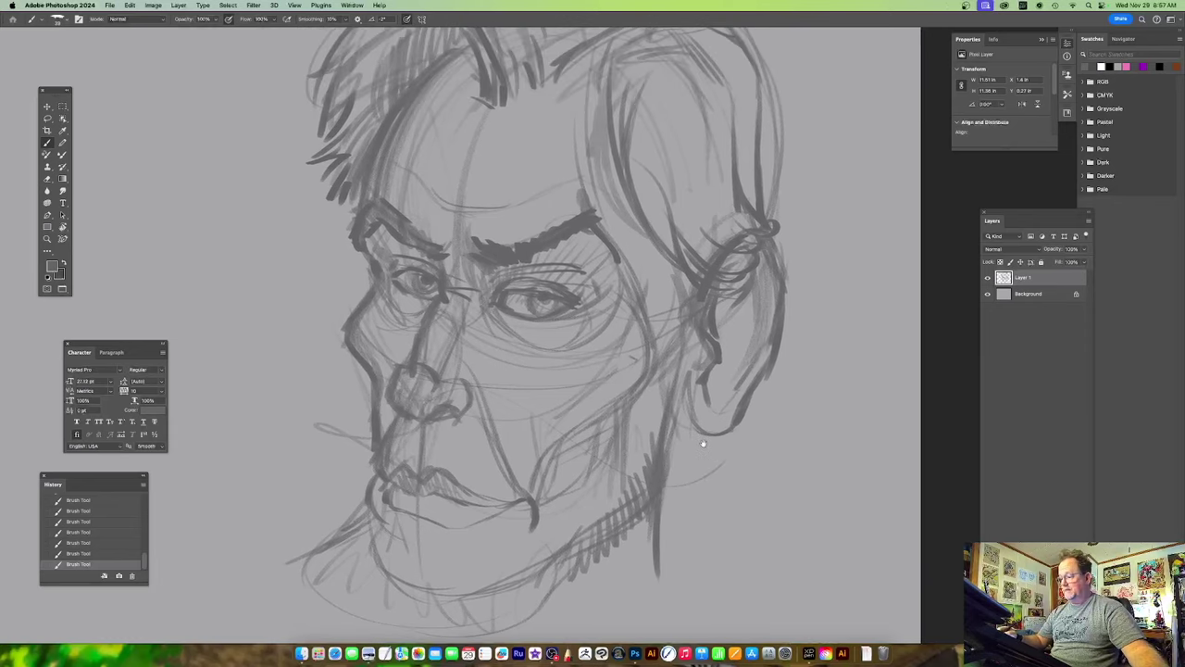
pyautogui.moveTo(737, 379); pyautogui.dragTo(719, 430)
pyautogui.scroll(-4, 718, 431)
pyautogui.hscroll(4, 719, 431)
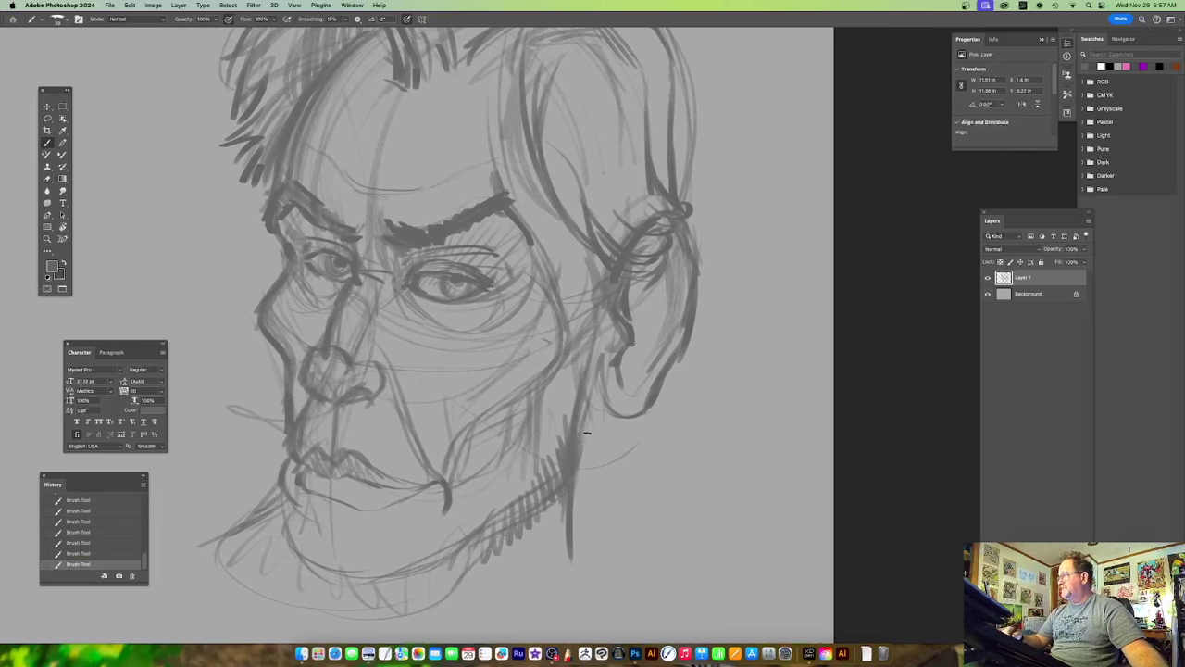
pyautogui.moveTo(661, 283); pyautogui.dragTo(627, 401)
pyautogui.moveTo(639, 358); pyautogui.dragTo(630, 413)
pyautogui.moveTo(629, 419); pyautogui.dragTo(623, 468)
pyautogui.moveTo(623, 425)
pyautogui.mouseDown()
pyautogui.moveTo(607, 458)
pyautogui.moveTo(570, 461)
pyautogui.moveTo(619, 483)
pyautogui.moveTo(623, 410)
pyautogui.moveTo(621, 453)
pyautogui.moveTo(601, 404)
pyautogui.moveTo(607, 484)
pyautogui.mouseUp()
pyautogui.moveTo(604, 402); pyautogui.dragTo(599, 462)
pyautogui.moveTo(591, 422); pyautogui.dragTo(587, 441)
pyautogui.moveTo(593, 439); pyautogui.dragTo(582, 472)
# Round out the earlobe, draw the inner ear fold and darken the ear's outer rim.
pyautogui.moveTo(592, 382)
pyautogui.mouseDown()
pyautogui.moveTo(600, 419)
pyautogui.moveTo(619, 430)
pyautogui.mouseUp()
pyautogui.moveTo(608, 404)
pyautogui.mouseDown()
pyautogui.moveTo(660, 404)
pyautogui.moveTo(670, 384)
pyautogui.mouseUp()
pyautogui.moveTo(678, 346)
pyautogui.mouseDown()
pyautogui.moveTo(661, 397)
pyautogui.moveTo(702, 408)
pyautogui.mouseUp()
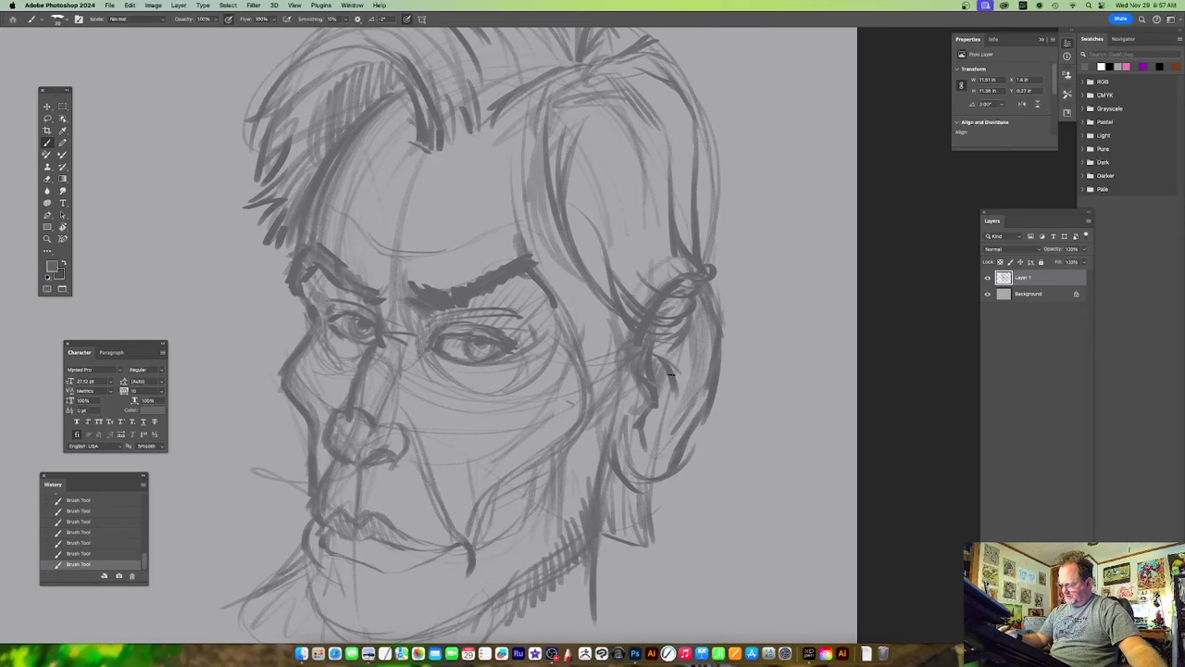
pyautogui.moveTo(673, 381); pyautogui.dragTo(661, 404)
pyautogui.moveTo(736, 373); pyautogui.dragTo(704, 405)
pyautogui.moveTo(634, 348); pyautogui.dragTo(654, 333)
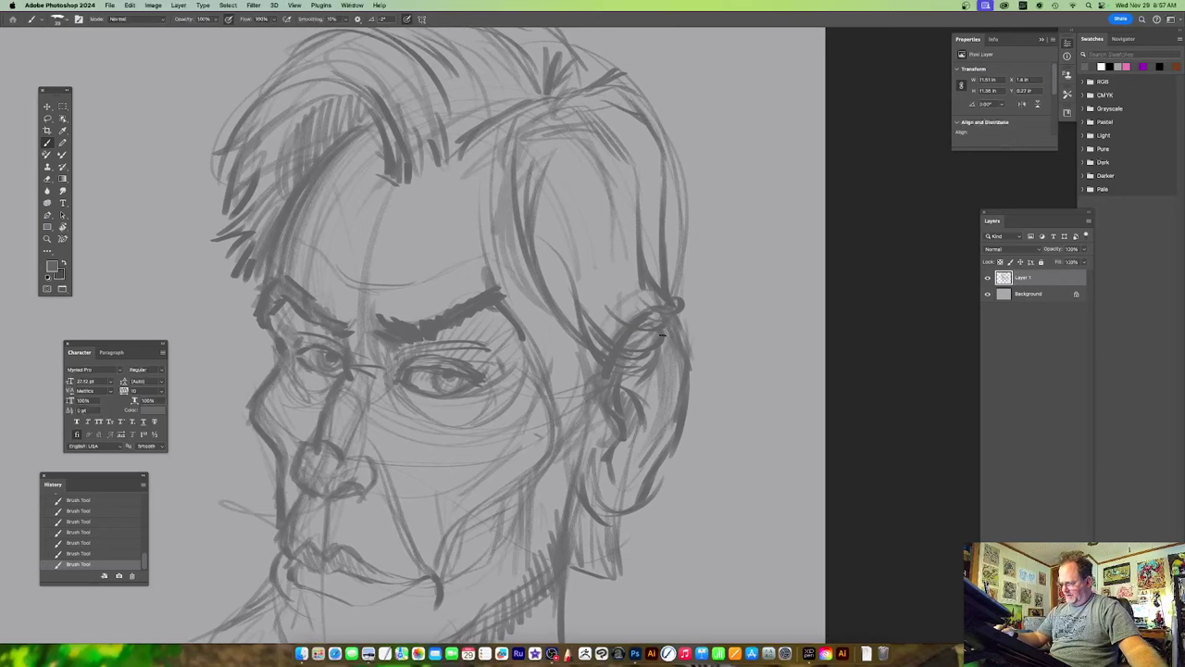
pyautogui.moveTo(681, 319); pyautogui.dragTo(602, 493)
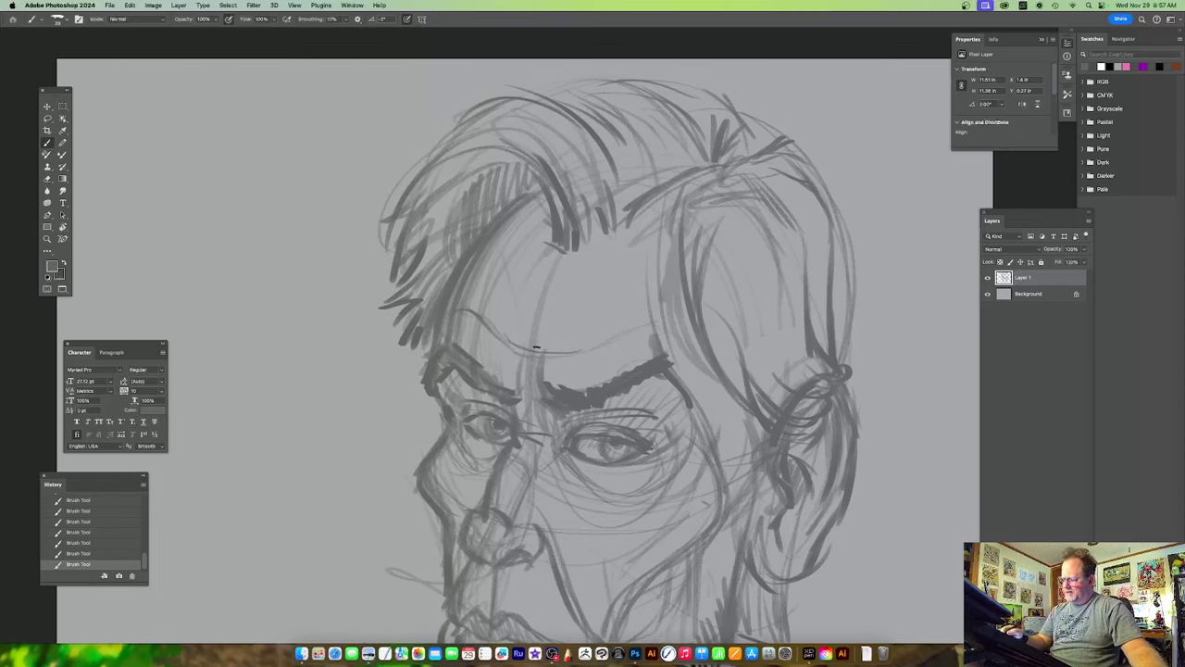
# Draw curved wrinkles across the forehead and darken the fold running from the nostril to the mouth corner.
pyautogui.moveTo(537, 347); pyautogui.dragTo(650, 339)
pyautogui.moveTo(520, 324)
pyautogui.mouseDown()
pyautogui.moveTo(681, 309)
pyautogui.moveTo(476, 294)
pyautogui.mouseUp()
pyautogui.moveTo(719, 381); pyautogui.dragTo(643, 207)
pyautogui.moveTo(606, 297); pyautogui.dragTo(621, 359)
pyautogui.moveTo(598, 435); pyautogui.dragTo(613, 416)
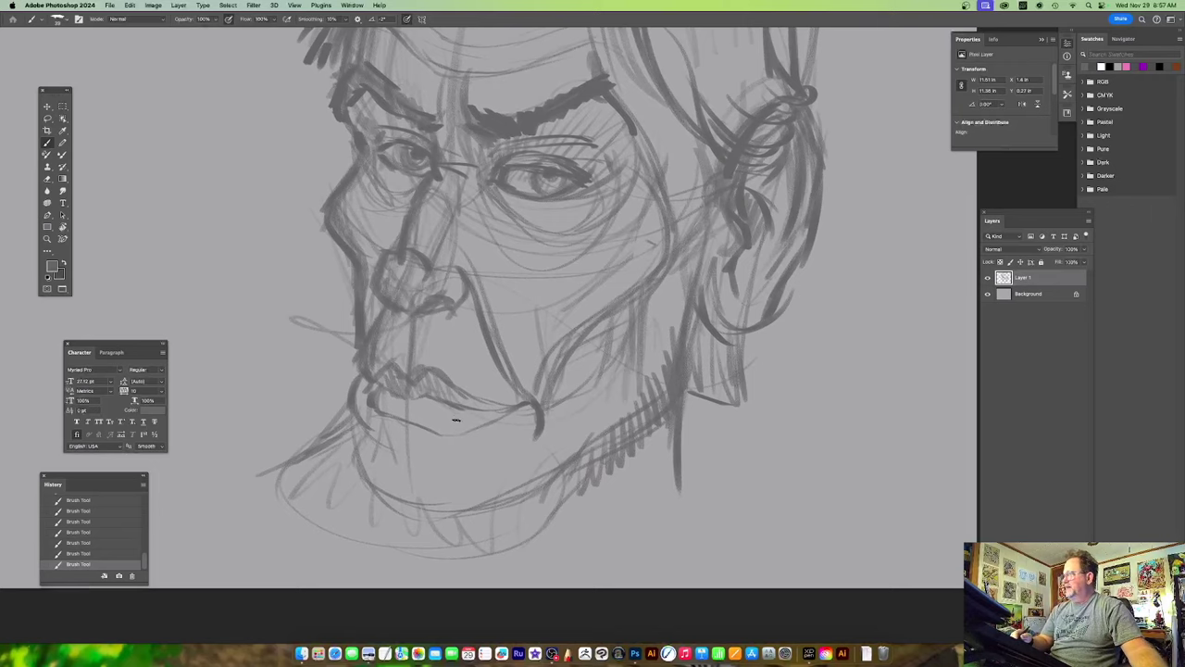
# Redraw the lower lip contour, darken the mouth corner and shade the upper lip.
pyautogui.moveTo(392, 411)
pyautogui.mouseDown()
pyautogui.moveTo(467, 428)
pyautogui.moveTo(531, 411)
pyautogui.mouseUp()
pyautogui.moveTo(619, 376); pyautogui.dragTo(626, 380)
pyautogui.moveTo(463, 396); pyautogui.dragTo(498, 409)
pyautogui.moveTo(426, 382); pyautogui.dragTo(453, 392)
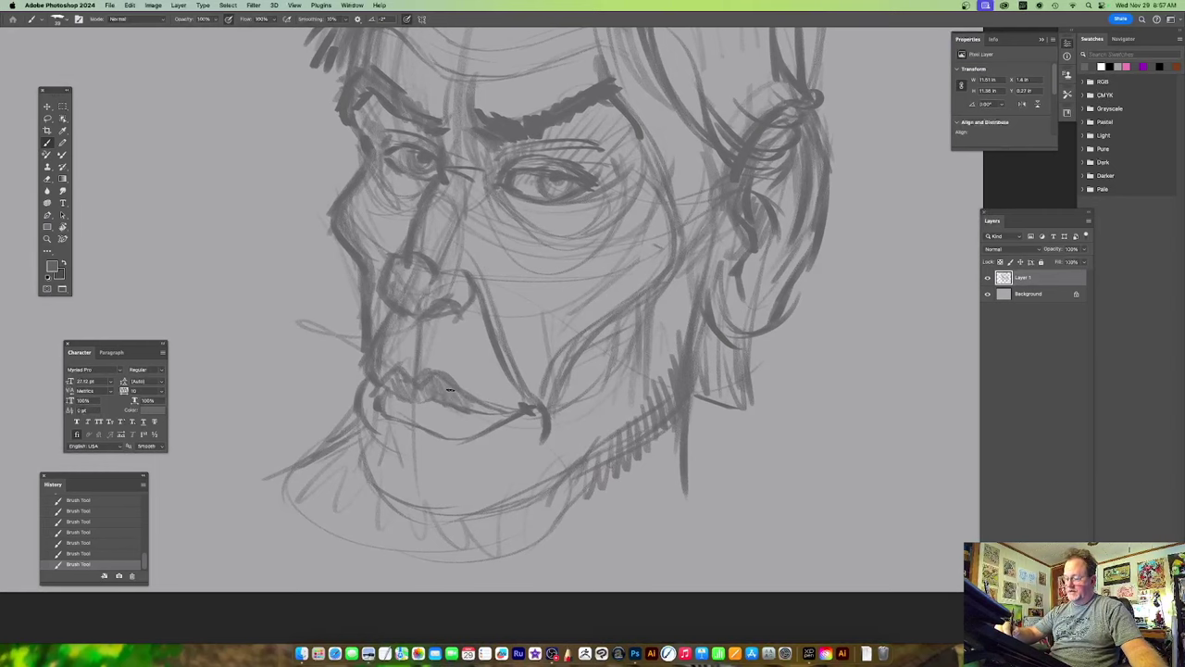
# Fill in the beard's edge under the chin and in front of the mouth with short spiky strokes.
pyautogui.moveTo(458, 327)
pyautogui.mouseDown()
pyautogui.moveTo(496, 405)
pyautogui.moveTo(495, 384)
pyautogui.moveTo(363, 367)
pyautogui.moveTo(389, 387)
pyautogui.moveTo(358, 419)
pyautogui.moveTo(366, 454)
pyautogui.moveTo(444, 501)
pyautogui.mouseUp()
pyautogui.moveTo(485, 464)
pyautogui.mouseDown()
pyautogui.moveTo(479, 494)
pyautogui.moveTo(603, 492)
pyautogui.moveTo(628, 473)
pyautogui.moveTo(635, 432)
pyautogui.mouseUp()
pyautogui.moveTo(812, 347)
pyautogui.mouseDown()
pyautogui.moveTo(710, 471)
pyautogui.moveTo(680, 357)
pyautogui.moveTo(656, 339)
pyautogui.mouseUp()
pyautogui.scroll(-5, 655, 340)
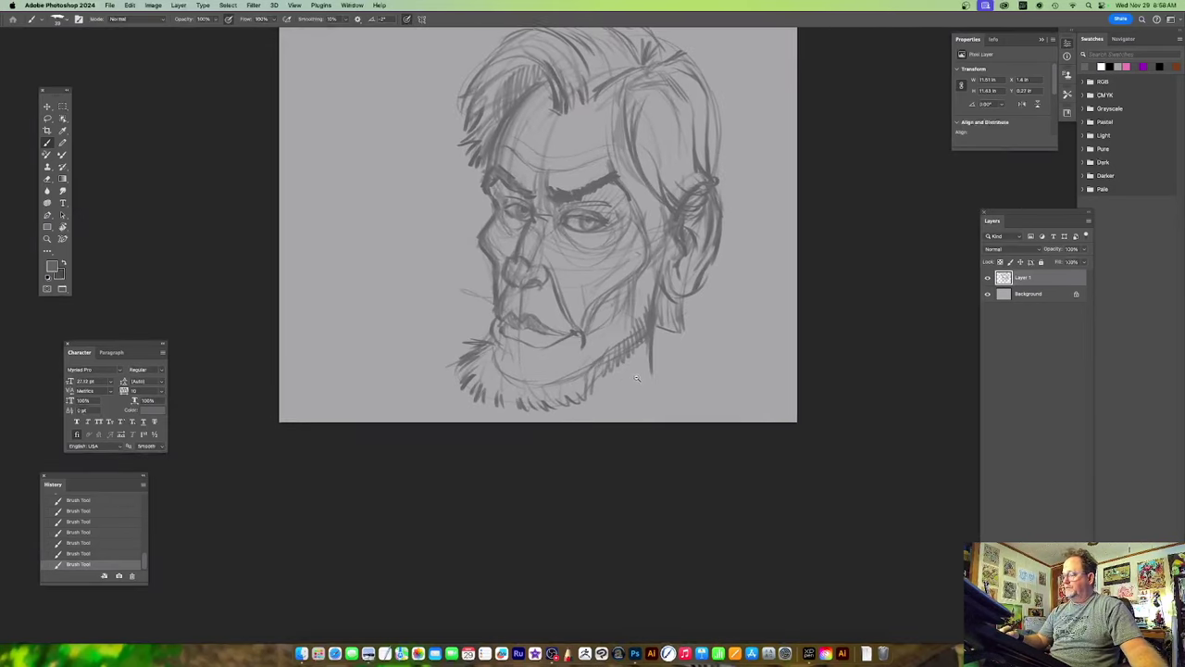
pyautogui.scroll(5, 644, 398)
pyautogui.moveTo(652, 376)
pyautogui.mouseDown()
pyautogui.moveTo(679, 389)
pyautogui.moveTo(707, 448)
pyautogui.moveTo(663, 422)
pyautogui.mouseUp()
pyautogui.scroll(1, 644, 382)
pyautogui.moveTo(691, 361)
pyautogui.mouseDown()
pyautogui.moveTo(679, 421)
pyautogui.moveTo(615, 464)
pyautogui.moveTo(603, 446)
pyautogui.mouseUp()
pyautogui.scroll(1, 692, 445)
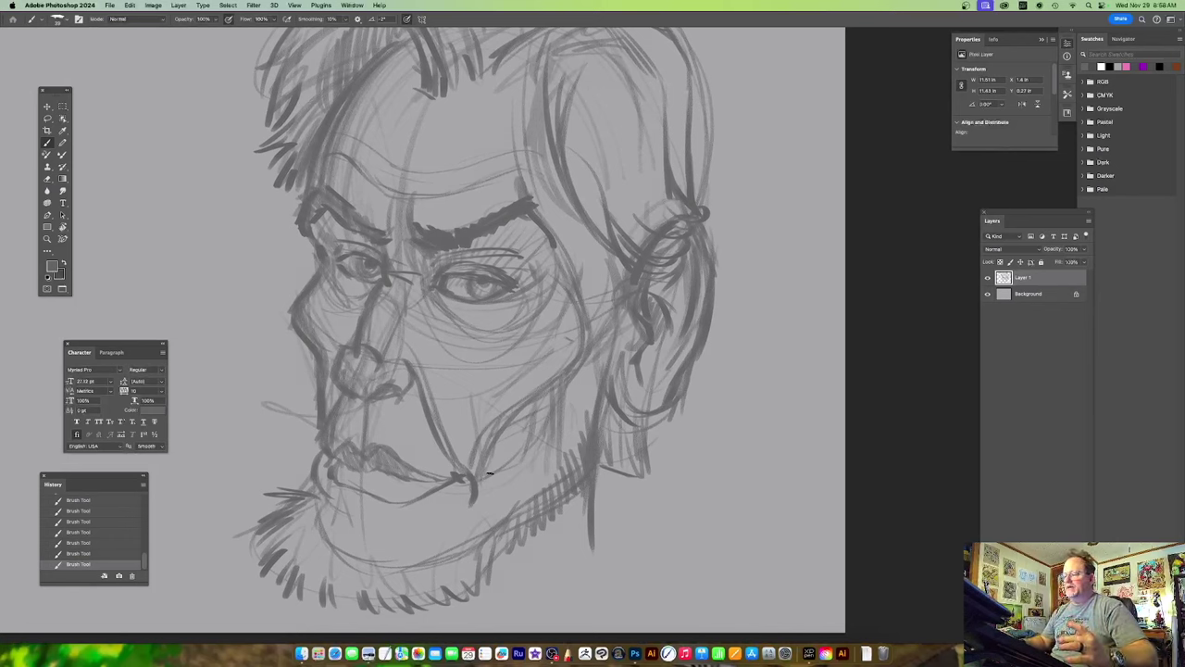
# Free-transform the head sketch on Layer 1 and flip it horizontally.
pyautogui.scroll(-2, 531, 359)
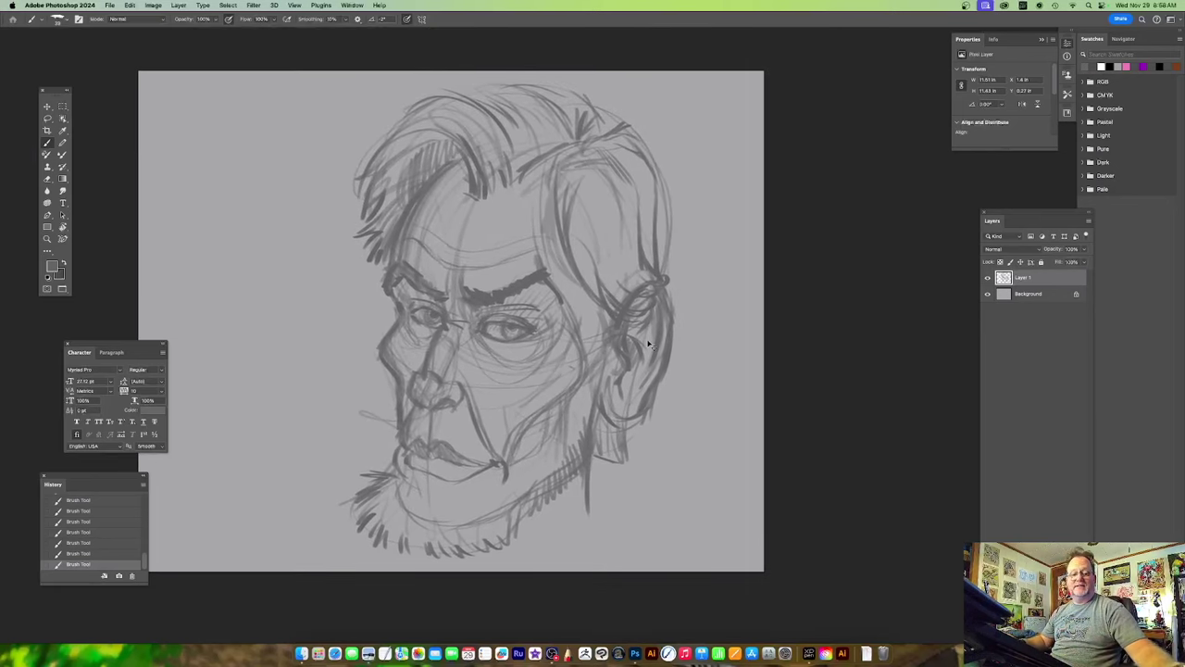
pyautogui.press('super+t')
pyautogui.rightClick(564, 225)
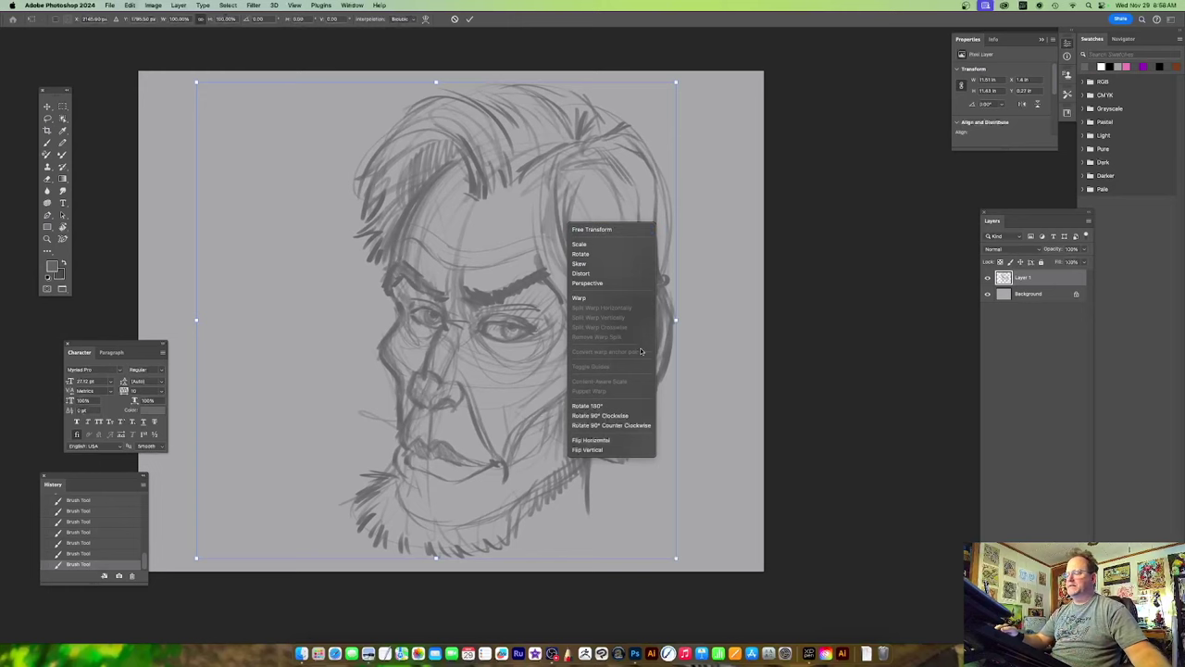
pyautogui.click(636, 443)
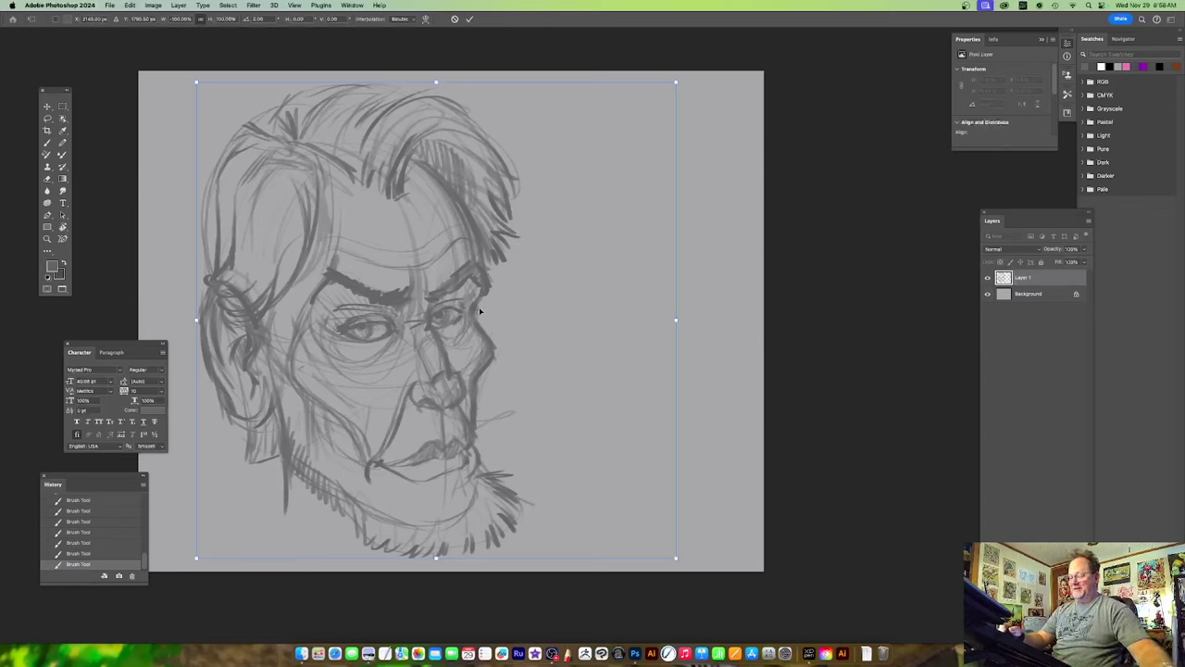
# Warp the mirrored head, pushing the far side of the face slightly outward and pulling the back of the jaw down, and apply it.
pyautogui.rightClick(501, 302)
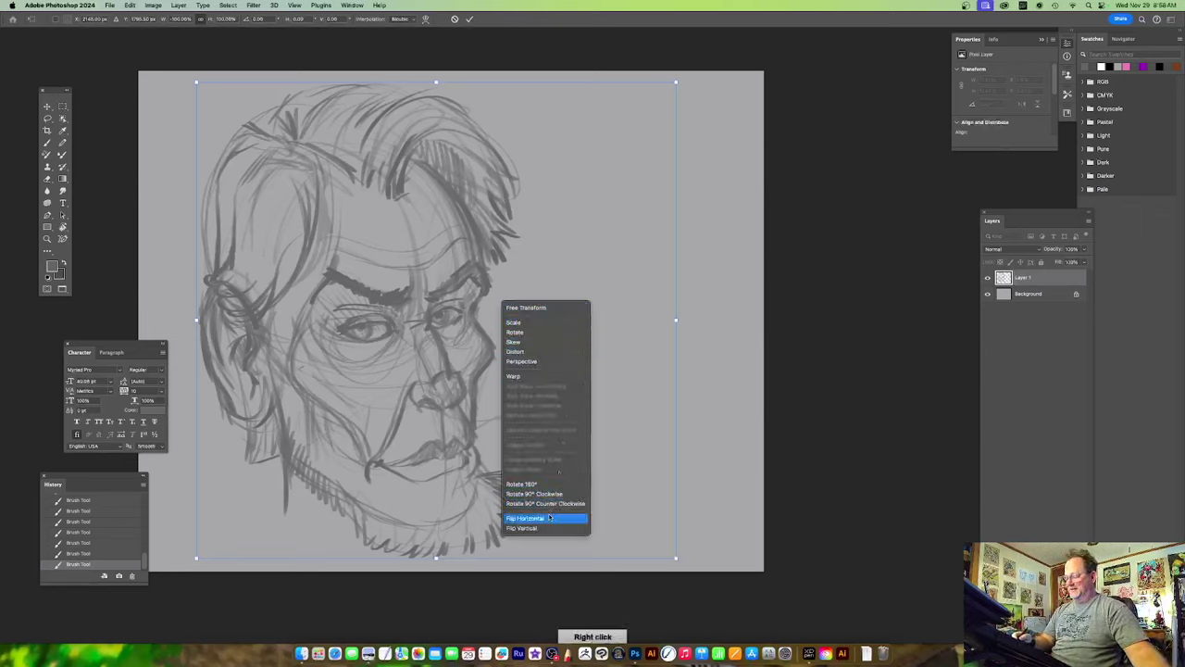
pyautogui.click(532, 376)
pyautogui.moveTo(510, 265); pyautogui.dragTo(511, 264)
pyautogui.moveTo(503, 442); pyautogui.dragTo(505, 445)
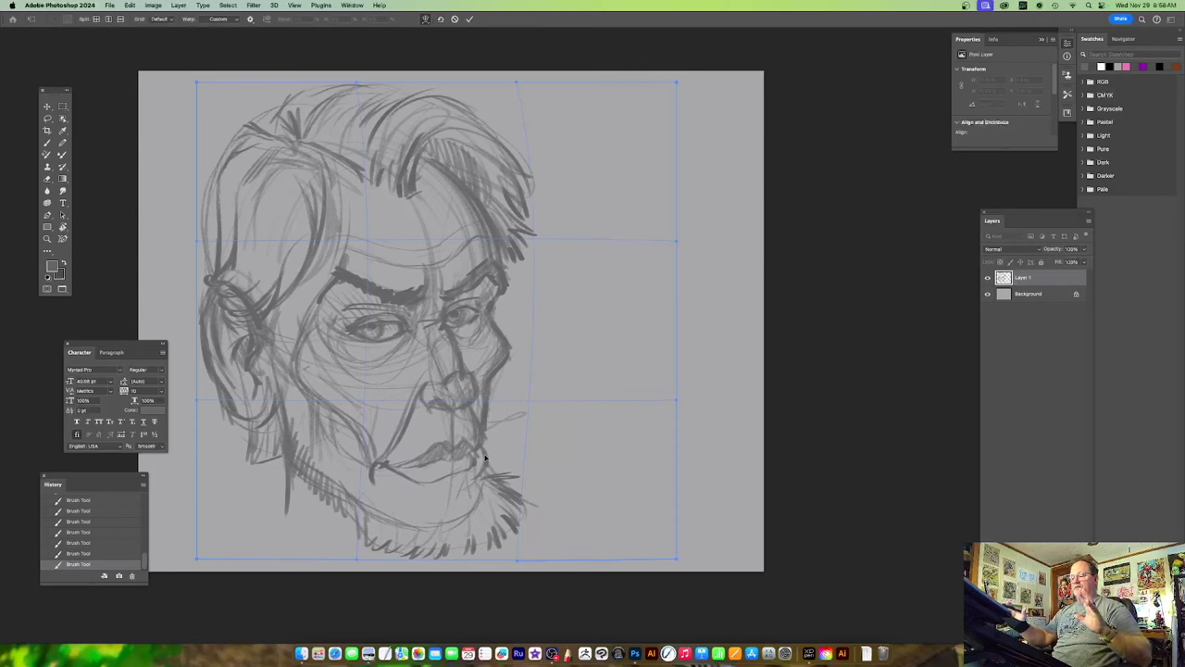
pyautogui.moveTo(339, 285); pyautogui.dragTo(342, 280)
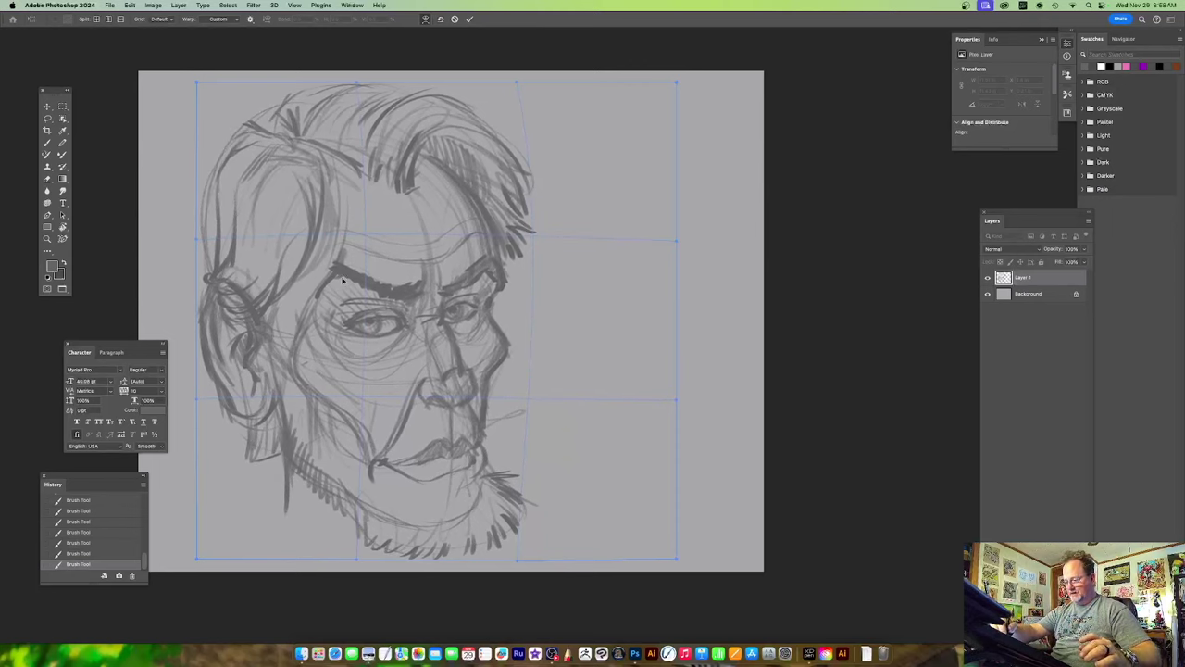
pyautogui.moveTo(517, 378); pyautogui.dragTo(520, 377)
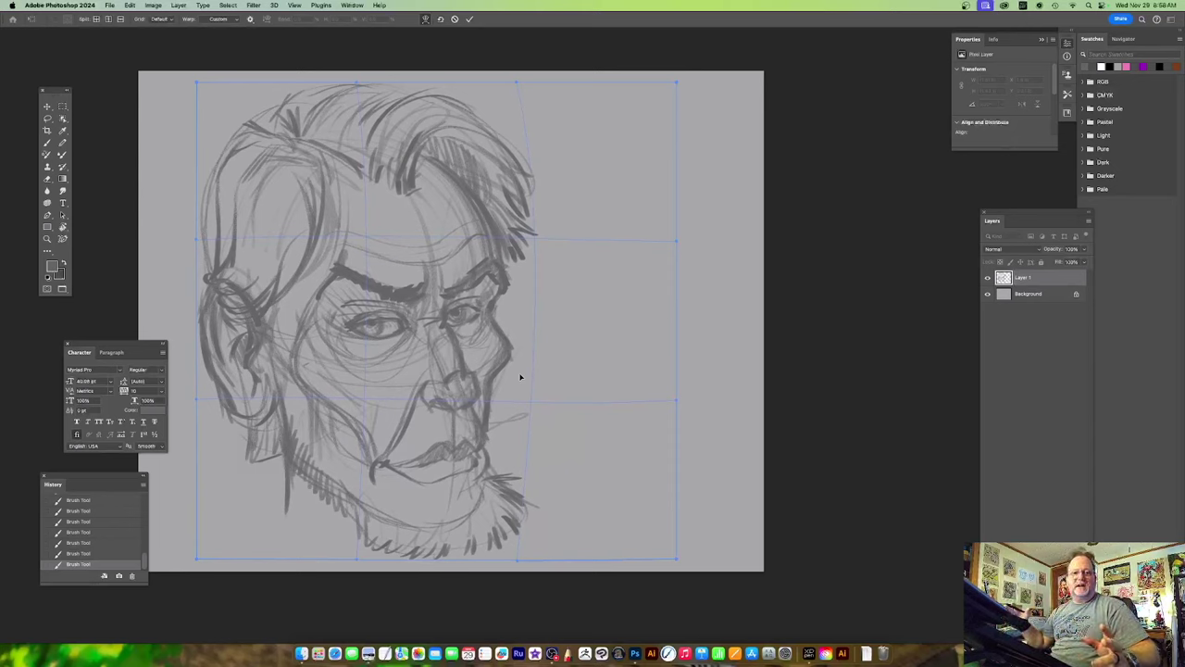
pyautogui.moveTo(350, 526)
pyautogui.mouseDown()
pyautogui.moveTo(275, 529)
pyautogui.moveTo(252, 507)
pyautogui.mouseUp()
pyautogui.moveTo(551, 376); pyautogui.dragTo(555, 352)
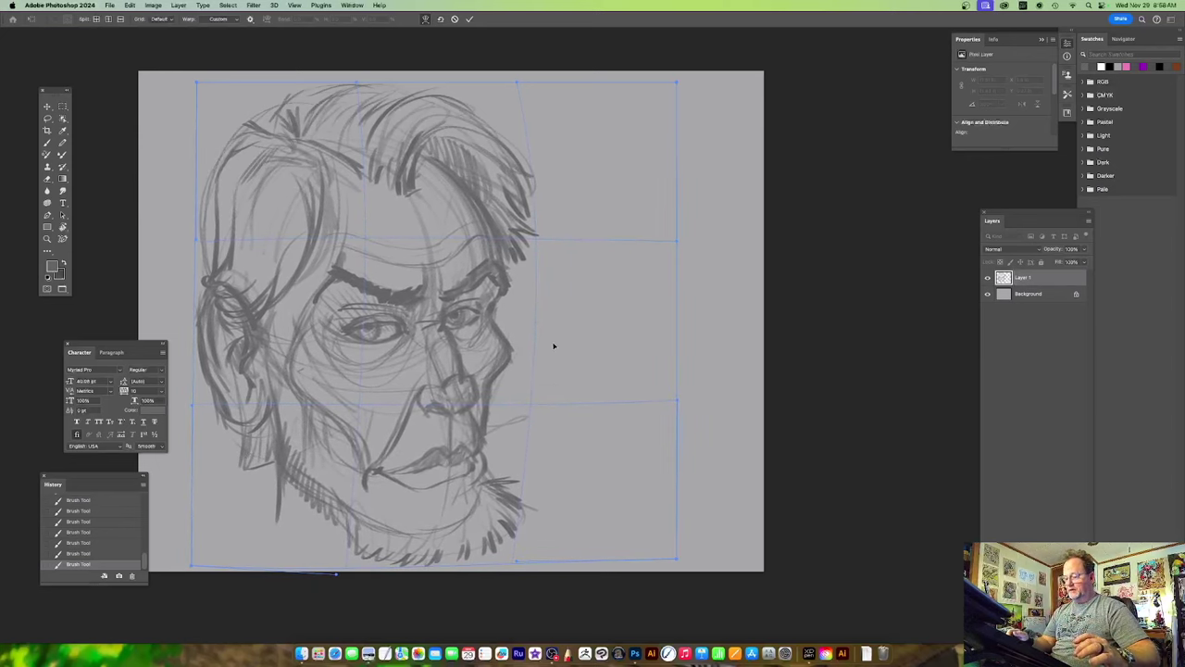
pyautogui.moveTo(529, 242); pyautogui.dragTo(531, 243)
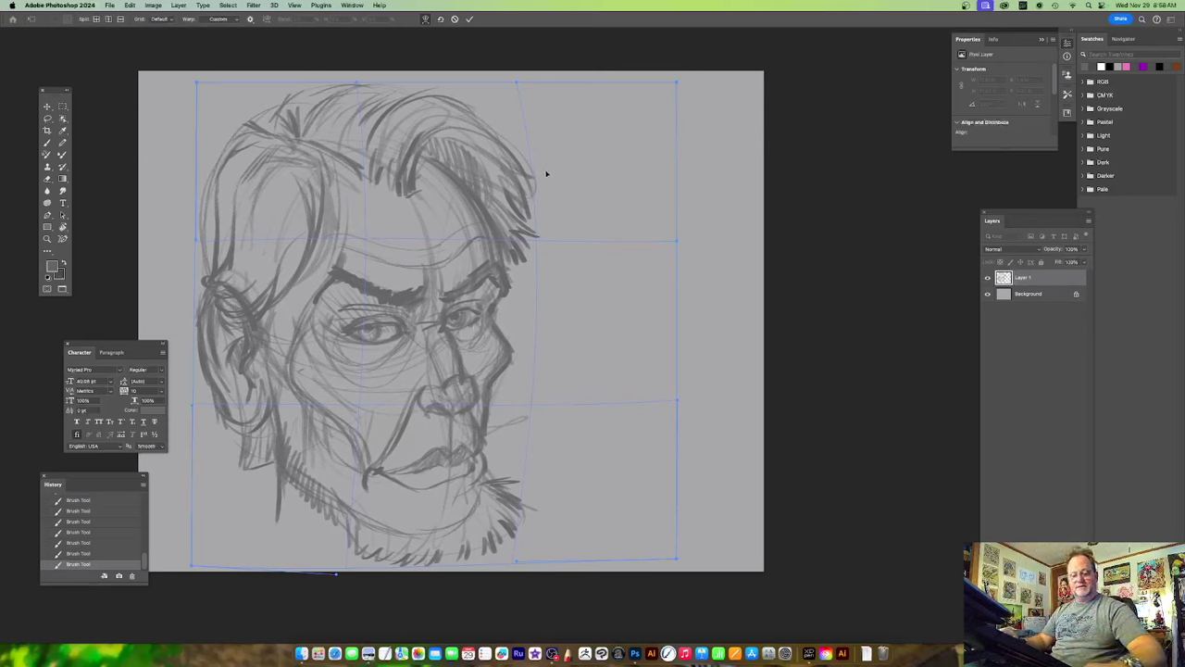
pyautogui.press('Return')
# Flip the warped sketch horizontally back to its original facing and view the whole canvas at a small size.
pyautogui.hotkey('ctrl', 't')
pyautogui.rightClick(532, 269)
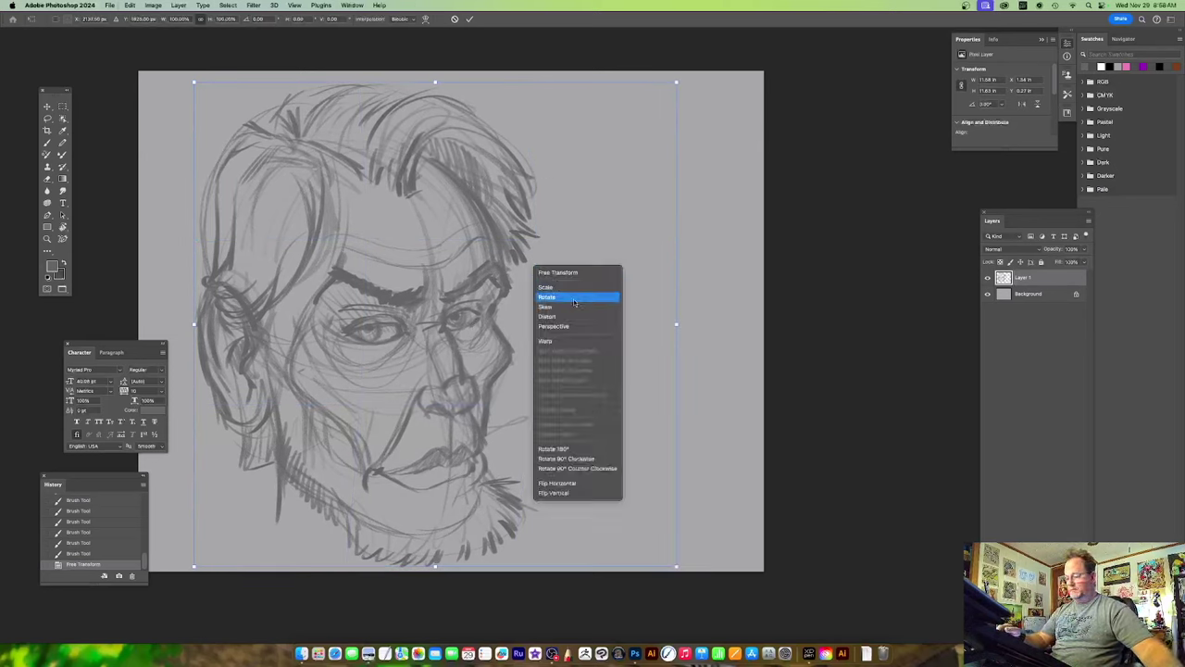
pyautogui.click(558, 482)
pyautogui.press('Return')
pyautogui.moveTo(574, 379); pyautogui.dragTo(523, 419)
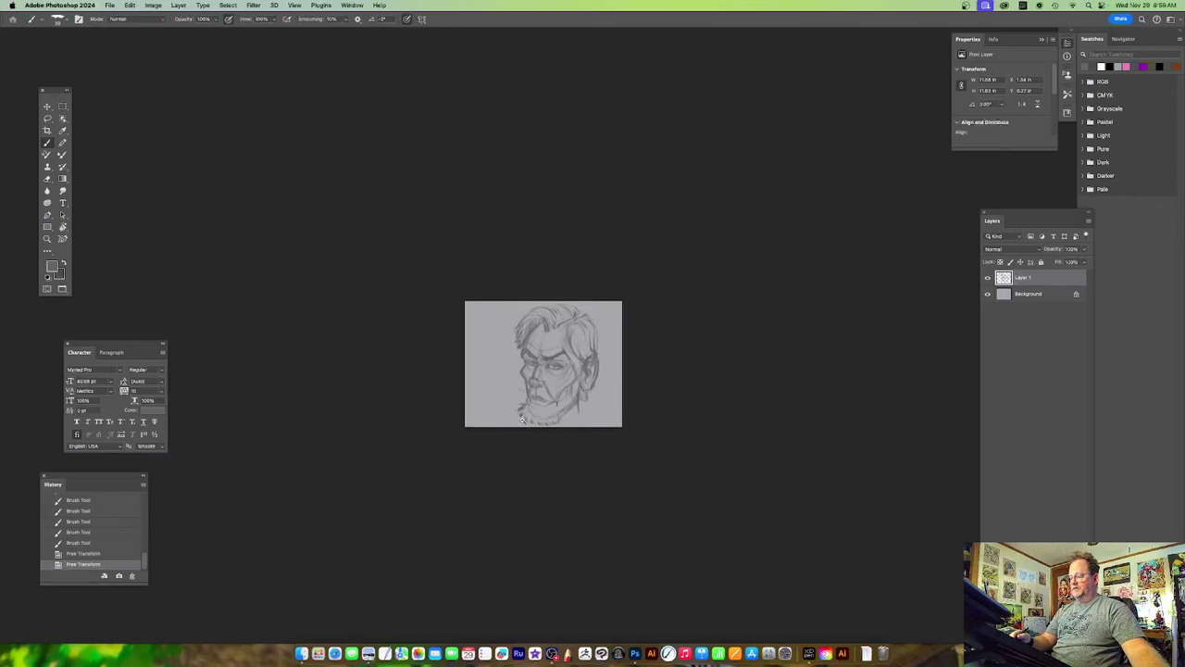
pyautogui.scroll(2, 521, 419)
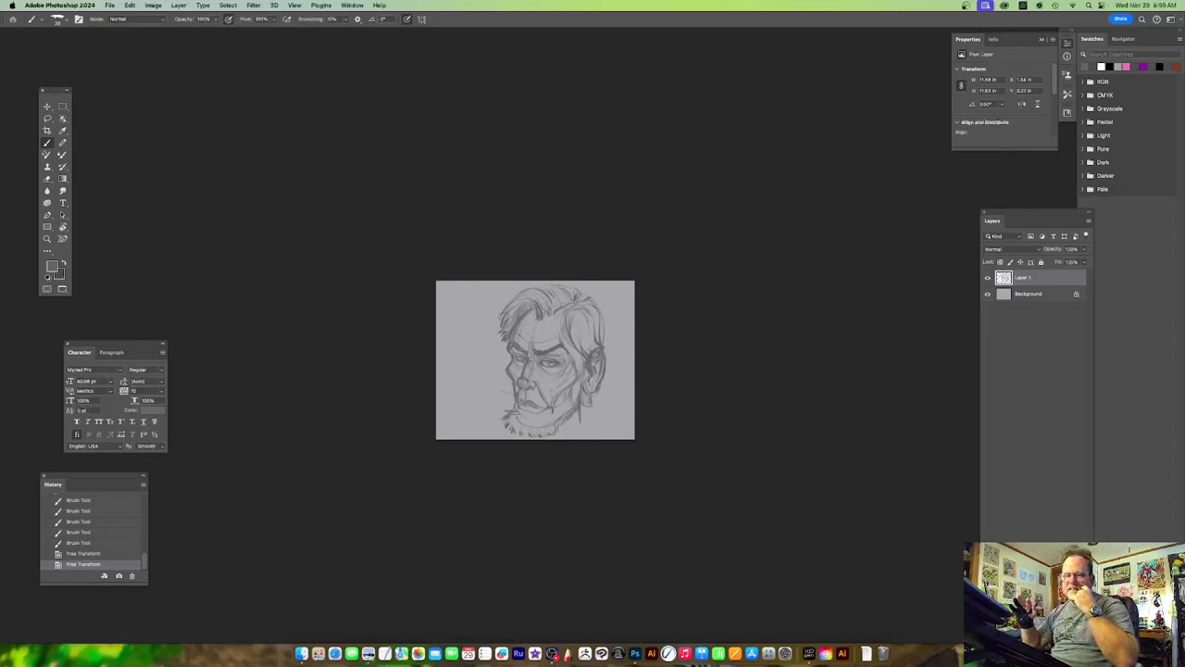
# Sketch a crease below the lower lip and hatch light shading under the mouth corner.
pyautogui.moveTo(556, 359)
pyautogui.mouseDown()
pyautogui.moveTo(535, 359)
pyautogui.moveTo(609, 358)
pyautogui.moveTo(540, 359)
pyautogui.moveTo(565, 360)
pyautogui.moveTo(576, 391)
pyautogui.mouseUp()
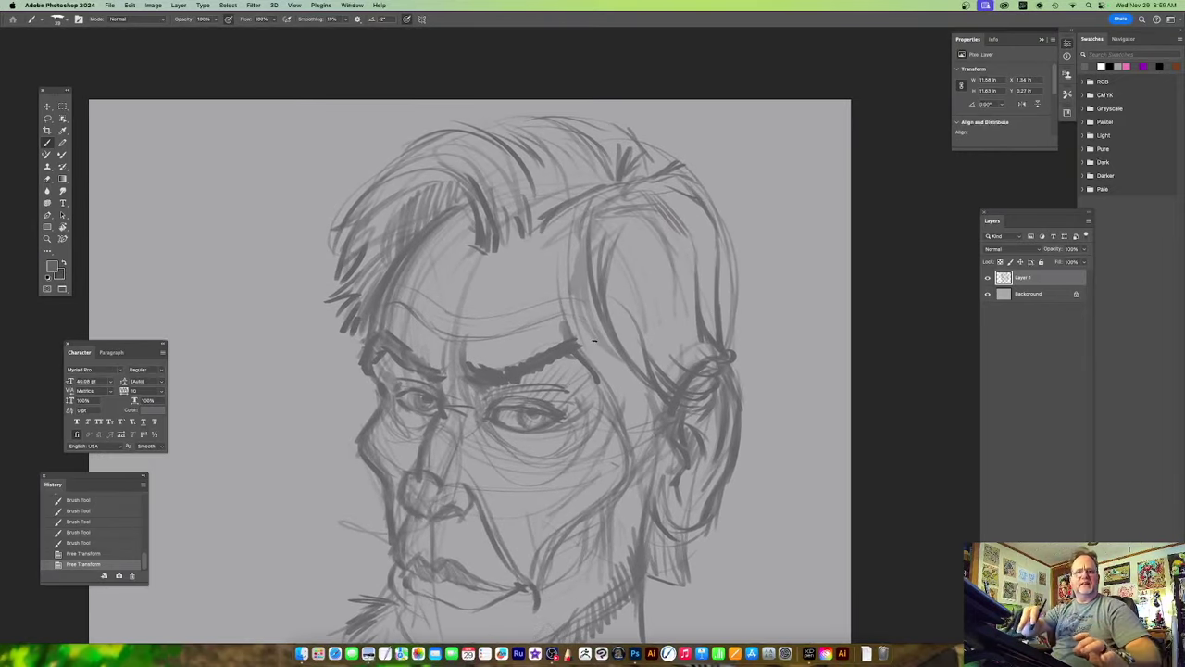
pyautogui.moveTo(493, 529)
pyautogui.mouseDown()
pyautogui.moveTo(521, 437)
pyautogui.moveTo(495, 415)
pyautogui.moveTo(501, 368)
pyautogui.moveTo(454, 409)
pyautogui.mouseUp()
pyautogui.moveTo(473, 375); pyautogui.dragTo(484, 416)
pyautogui.moveTo(637, 432)
pyautogui.mouseDown()
pyautogui.moveTo(606, 429)
pyautogui.moveTo(601, 412)
pyautogui.mouseUp()
pyautogui.moveTo(494, 452); pyautogui.dragTo(494, 425)
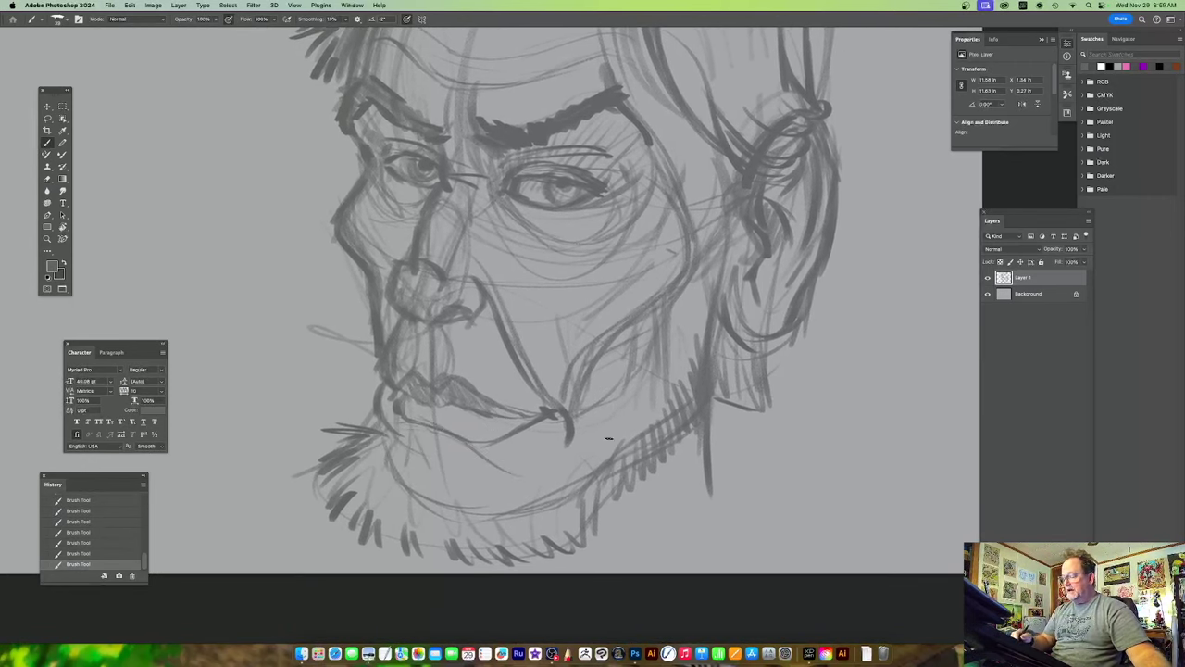
pyautogui.scroll(2, 491, 463)
pyautogui.hscroll(3, 491, 463)
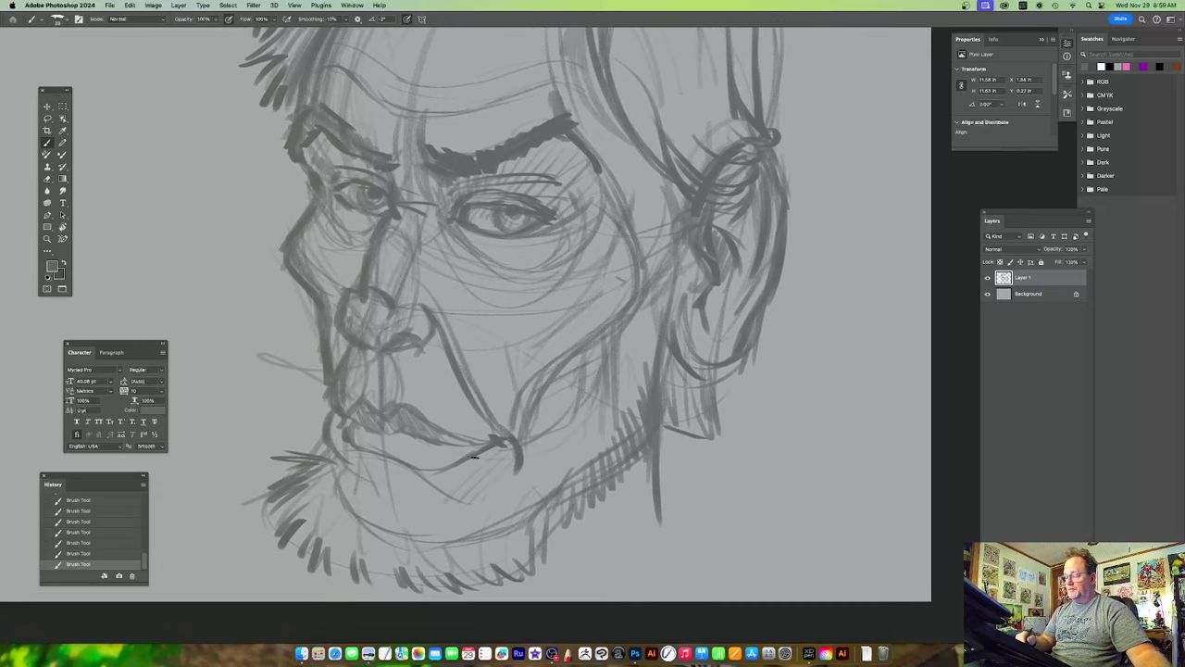
pyautogui.scroll(2, 482, 451)
pyautogui.hscroll(1, 482, 451)
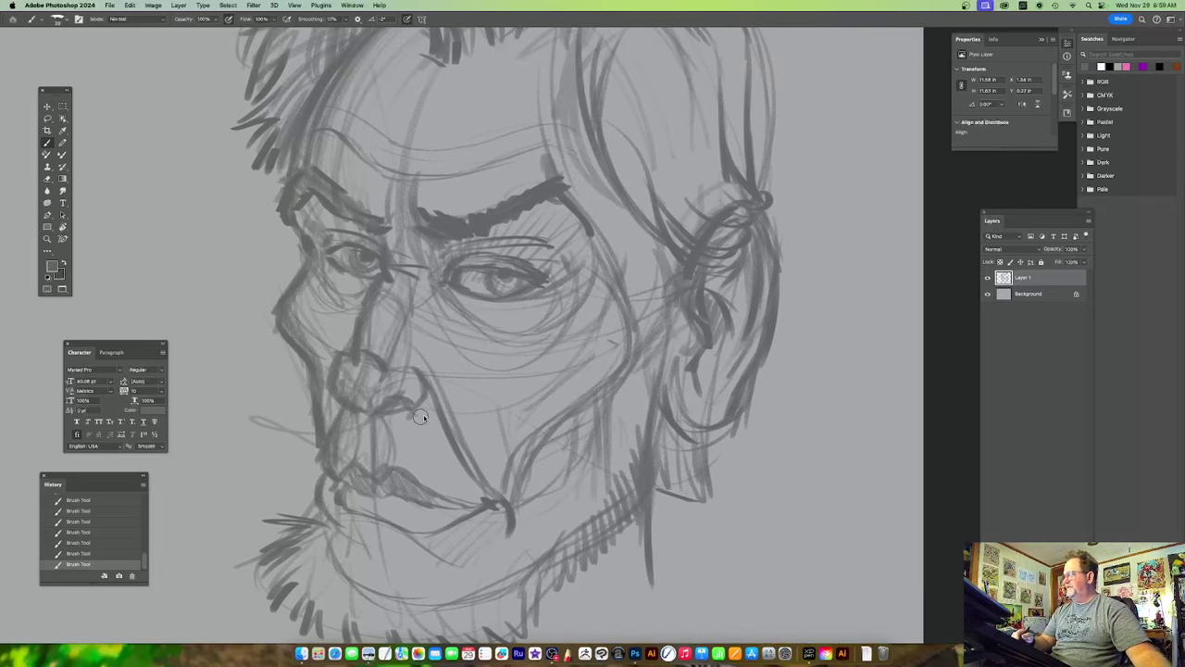
# Shade the area between the nose and the upper lip with soft vertical strokes.
pyautogui.scroll(1, 398, 426)
pyautogui.hscroll(-1, 398, 426)
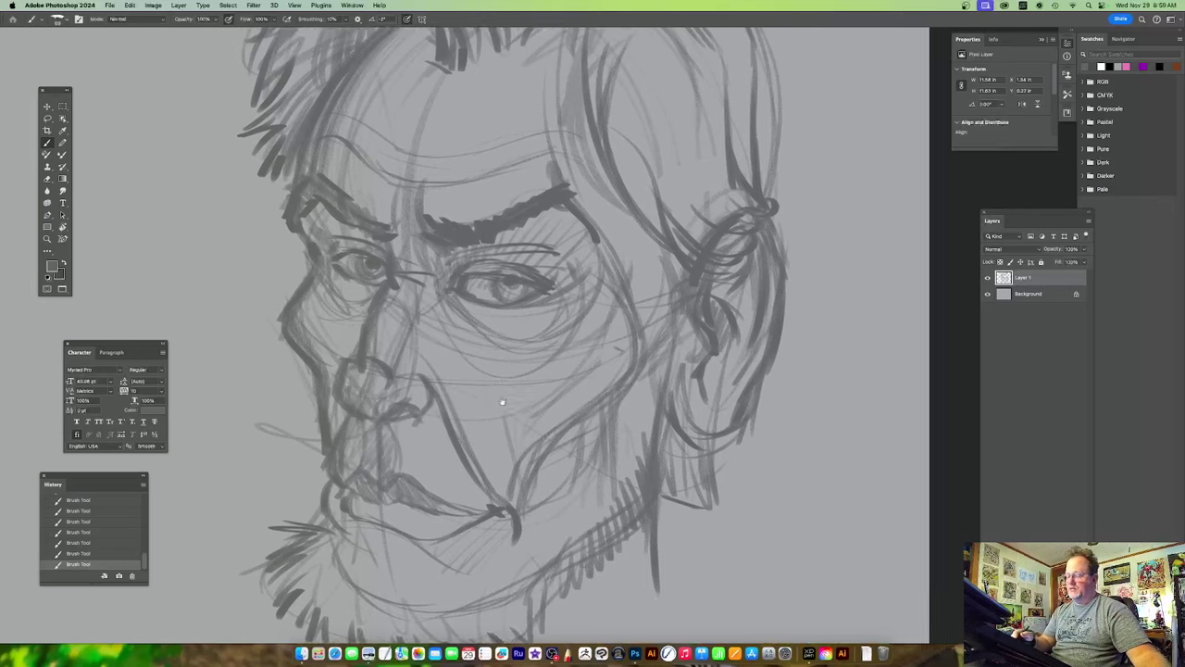
pyautogui.scroll(2, 537, 363)
pyautogui.hscroll(-1, 537, 363)
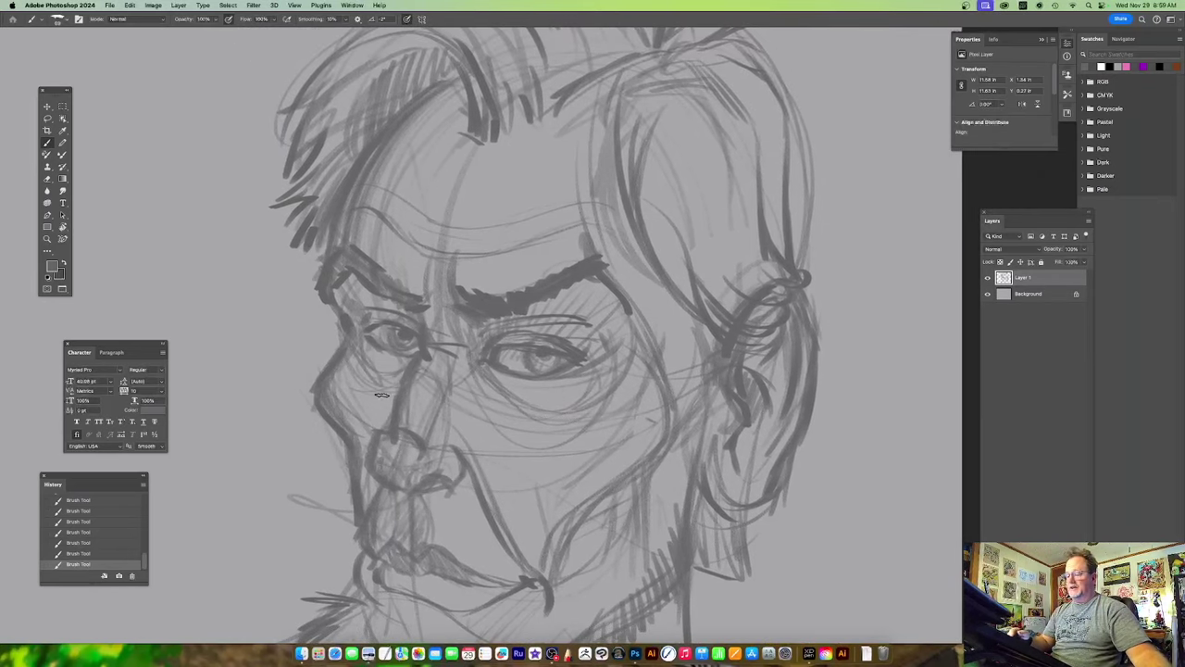
pyautogui.scroll(-1, 428, 350)
pyautogui.hscroll(-1, 428, 350)
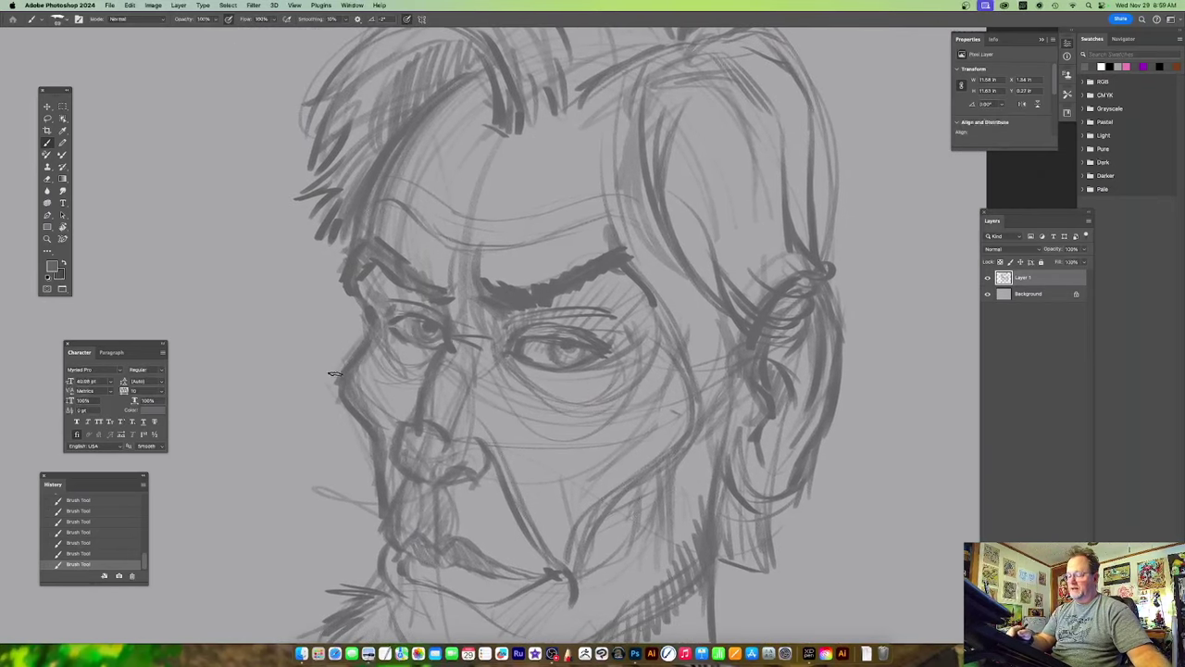
pyautogui.hscroll(3, 446, 346)
pyautogui.scroll(2, 446, 345)
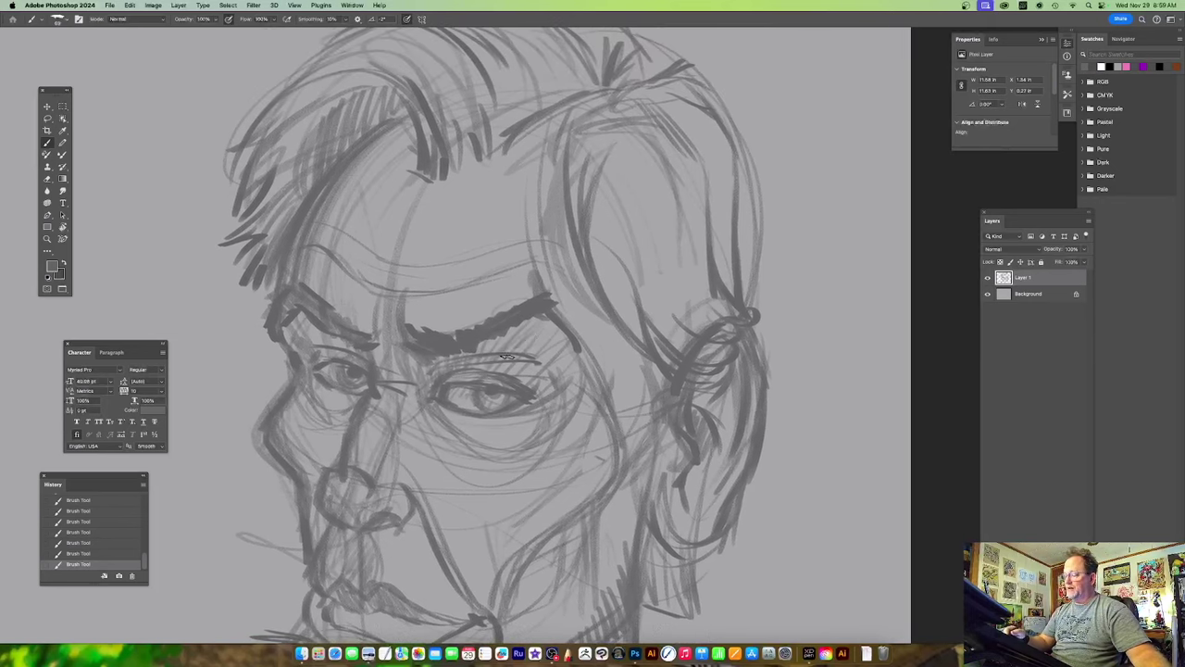
# Darken the hair strands sweeping from the crown down the side of the head to the top of the ear.
pyautogui.hscroll(3, 565, 379)
pyautogui.scroll(2, 565, 379)
pyautogui.hscroll(1, 633, 343)
pyautogui.scroll(1, 633, 342)
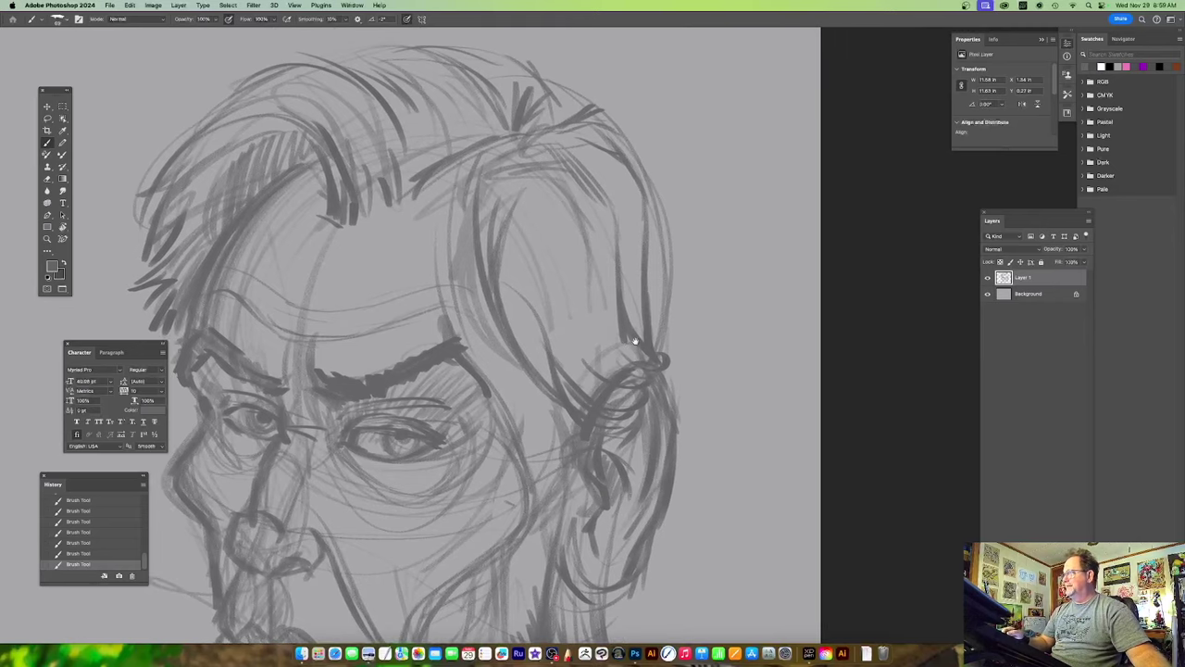
pyautogui.moveTo(514, 180); pyautogui.dragTo(548, 361)
pyautogui.hscroll(4, 703, 219)
pyautogui.scroll(2, 704, 220)
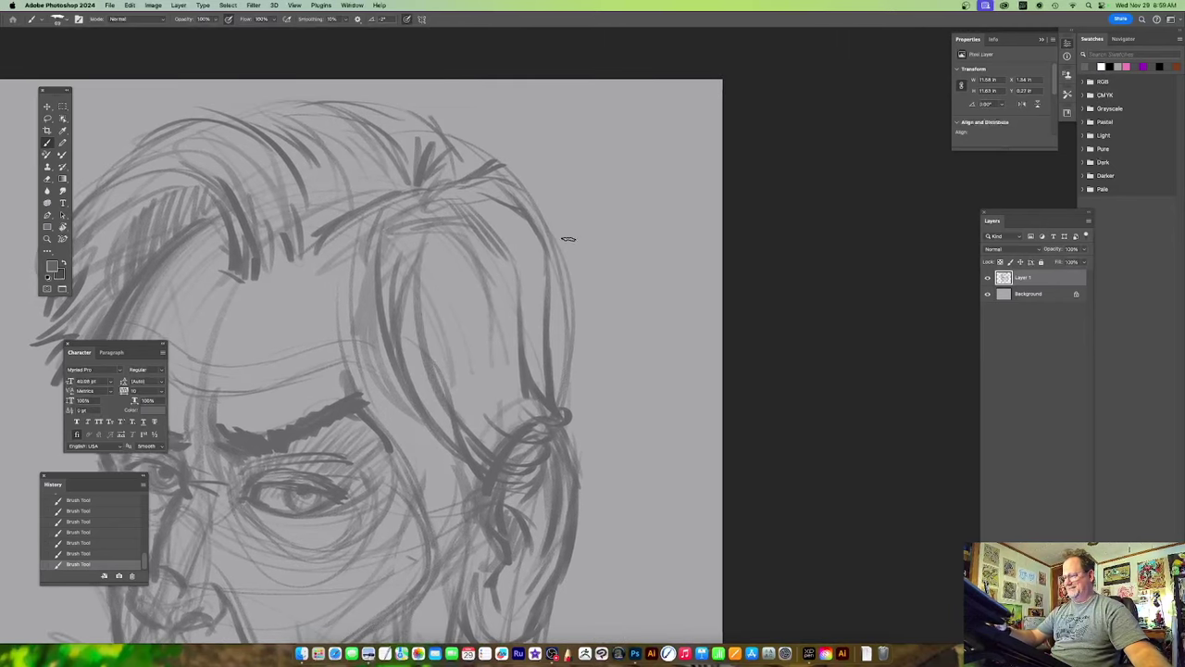
pyautogui.moveTo(489, 188)
pyautogui.mouseDown()
pyautogui.moveTo(551, 232)
pyautogui.moveTo(541, 394)
pyautogui.mouseUp()
pyautogui.moveTo(611, 455); pyautogui.dragTo(650, 469)
pyautogui.scroll(4, 669, 347)
pyautogui.hscroll(-8, 670, 347)
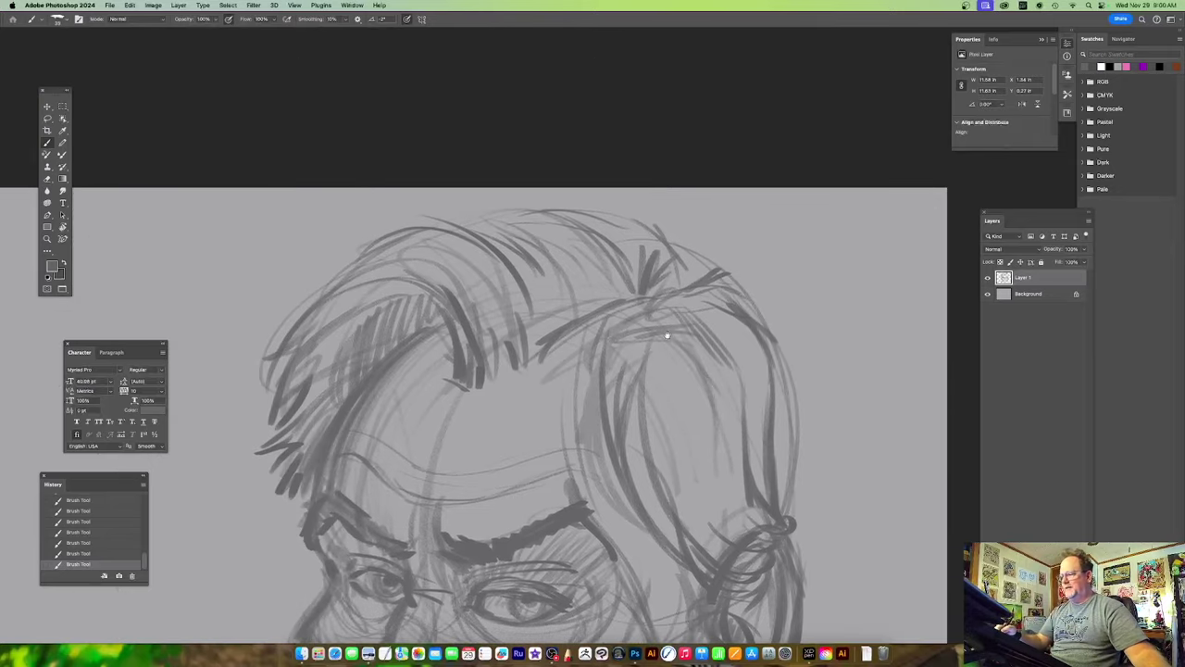
# Add short dark hair strokes along the top outline of the head near the crown.
pyautogui.moveTo(614, 215); pyautogui.dragTo(657, 249)
pyautogui.moveTo(592, 216)
pyautogui.mouseDown()
pyautogui.moveTo(637, 236)
pyautogui.moveTo(606, 230)
pyautogui.mouseUp()
pyautogui.moveTo(536, 214); pyautogui.dragTo(589, 230)
pyautogui.moveTo(543, 316); pyautogui.dragTo(585, 330)
pyautogui.moveTo(619, 267)
pyautogui.mouseDown()
pyautogui.moveTo(584, 239)
pyautogui.moveTo(558, 245)
pyautogui.moveTo(580, 262)
pyautogui.moveTo(532, 242)
pyautogui.mouseUp()
# Draw long curved strokes over the front of the hair to define the outline of the swept-up quiff.
pyautogui.moveTo(548, 265)
pyautogui.mouseDown()
pyautogui.moveTo(465, 230)
pyautogui.moveTo(539, 252)
pyautogui.moveTo(400, 242)
pyautogui.moveTo(373, 263)
pyautogui.mouseUp()
pyautogui.moveTo(431, 229); pyautogui.dragTo(328, 319)
pyautogui.moveTo(392, 270)
pyautogui.mouseDown()
pyautogui.moveTo(337, 326)
pyautogui.moveTo(428, 255)
pyautogui.mouseUp()
pyautogui.moveTo(363, 306); pyautogui.dragTo(489, 308)
pyautogui.moveTo(525, 370); pyautogui.dragTo(538, 342)
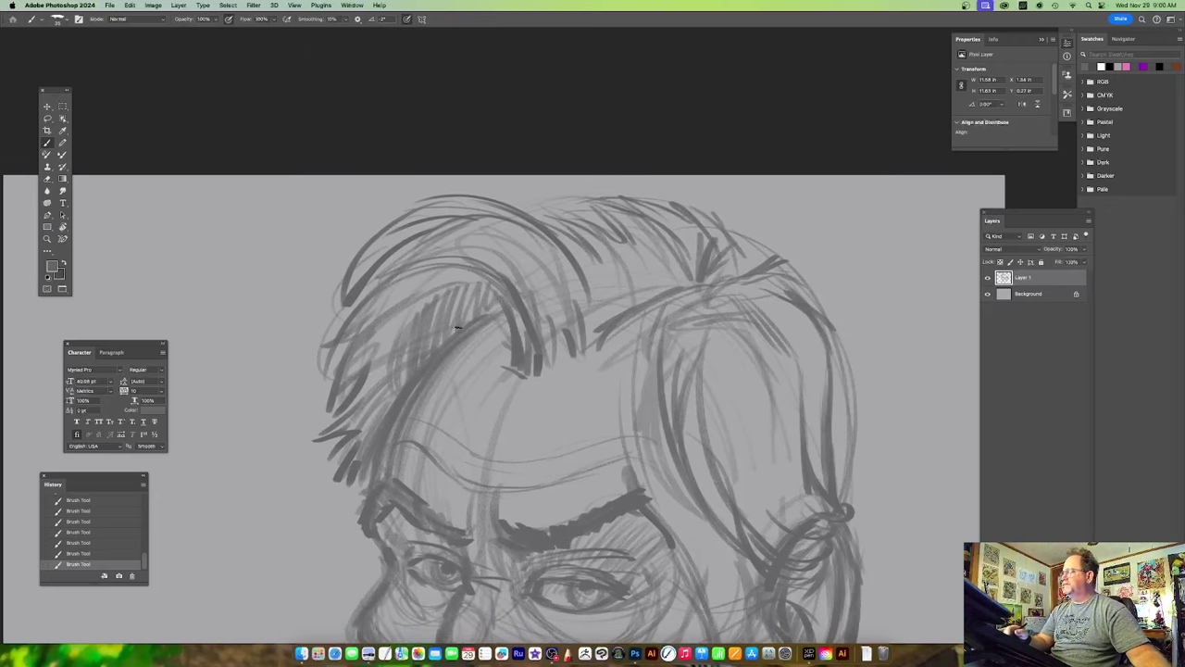
# Darken the front edge and inner strands of the quiff above the forehead.
pyautogui.moveTo(327, 381); pyautogui.dragTo(413, 271)
pyautogui.moveTo(339, 408); pyautogui.dragTo(393, 283)
pyautogui.moveTo(346, 385)
pyautogui.mouseDown()
pyautogui.moveTo(456, 296)
pyautogui.moveTo(483, 304)
pyautogui.mouseUp()
pyautogui.moveTo(652, 340); pyautogui.dragTo(625, 333)
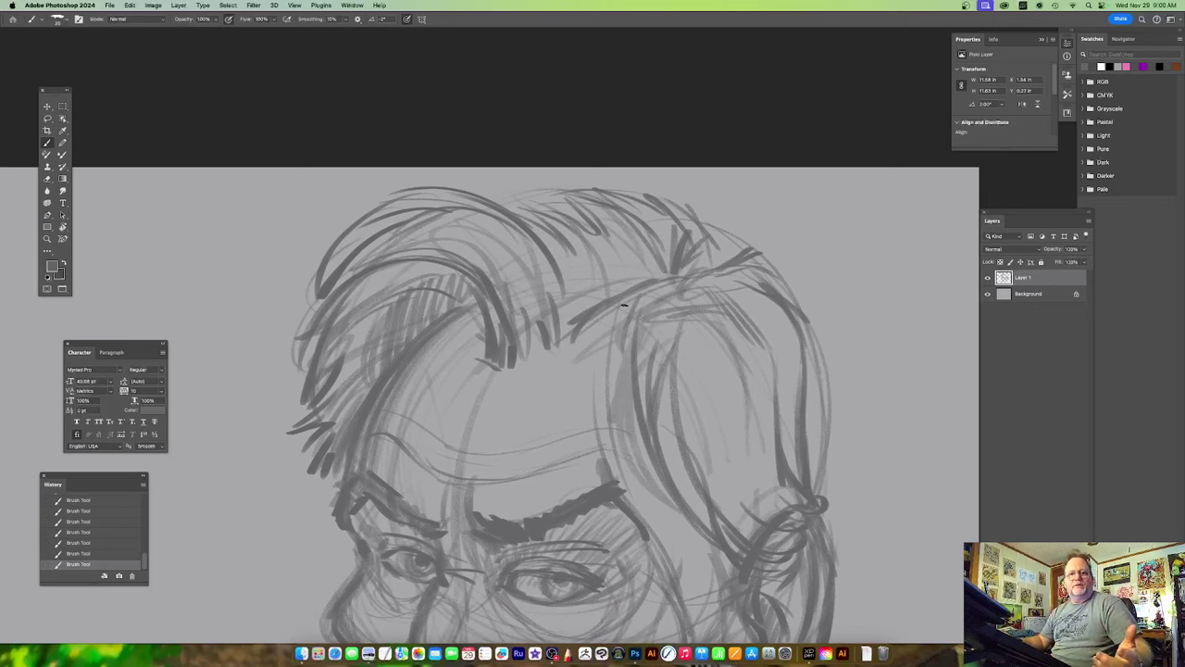
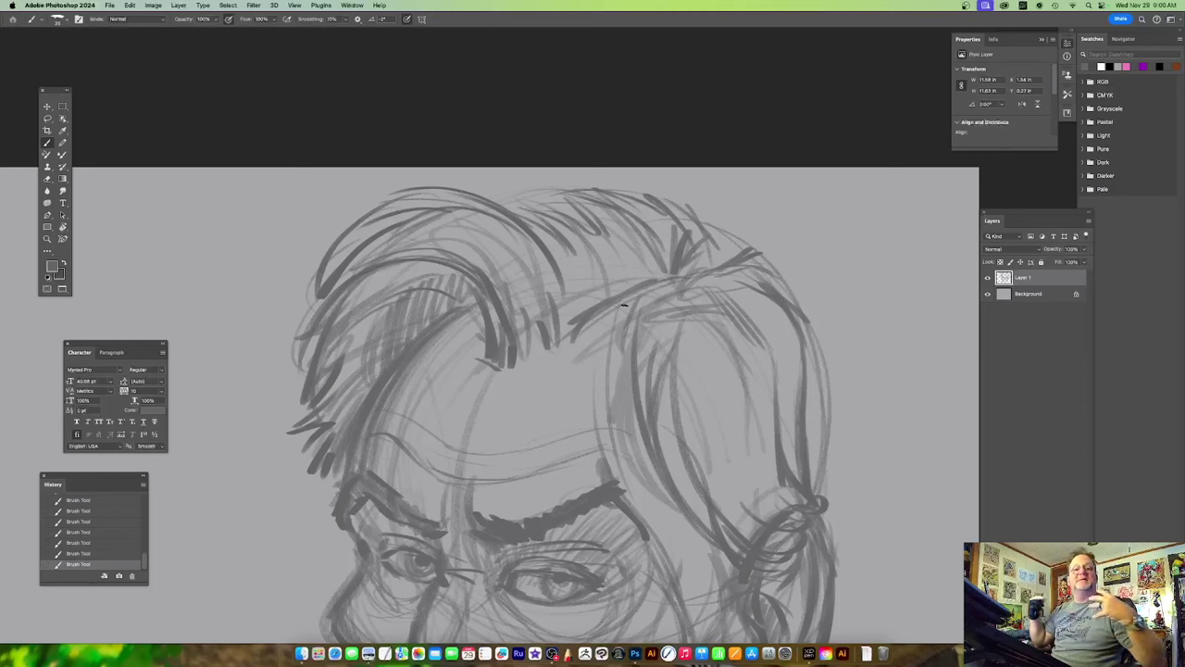
# Draw curved bag lines beneath the far eye.
pyautogui.moveTo(569, 602); pyautogui.dragTo(535, 373)
pyautogui.moveTo(468, 421)
pyautogui.mouseDown()
pyautogui.moveTo(421, 422)
pyautogui.moveTo(468, 418)
pyautogui.mouseUp()
pyautogui.scroll(5, 467, 419)
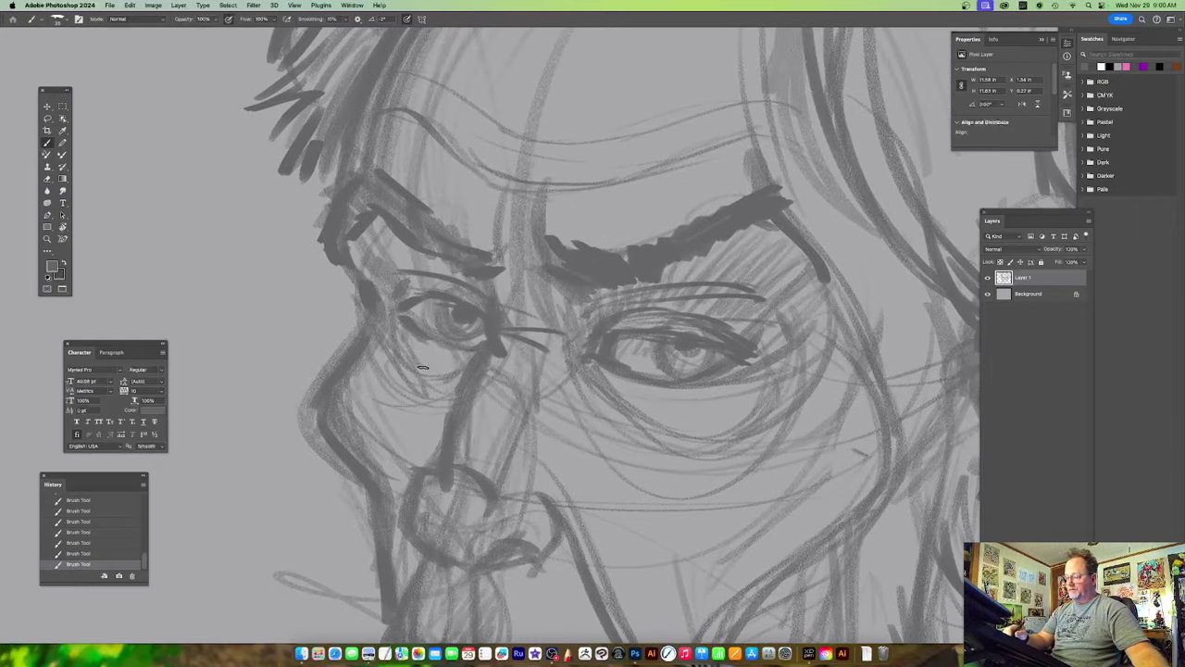
pyautogui.moveTo(389, 325); pyautogui.dragTo(427, 368)
pyautogui.moveTo(402, 348); pyautogui.dragTo(440, 378)
pyautogui.moveTo(528, 357); pyautogui.dragTo(451, 390)
pyautogui.moveTo(660, 445); pyautogui.dragTo(599, 409)
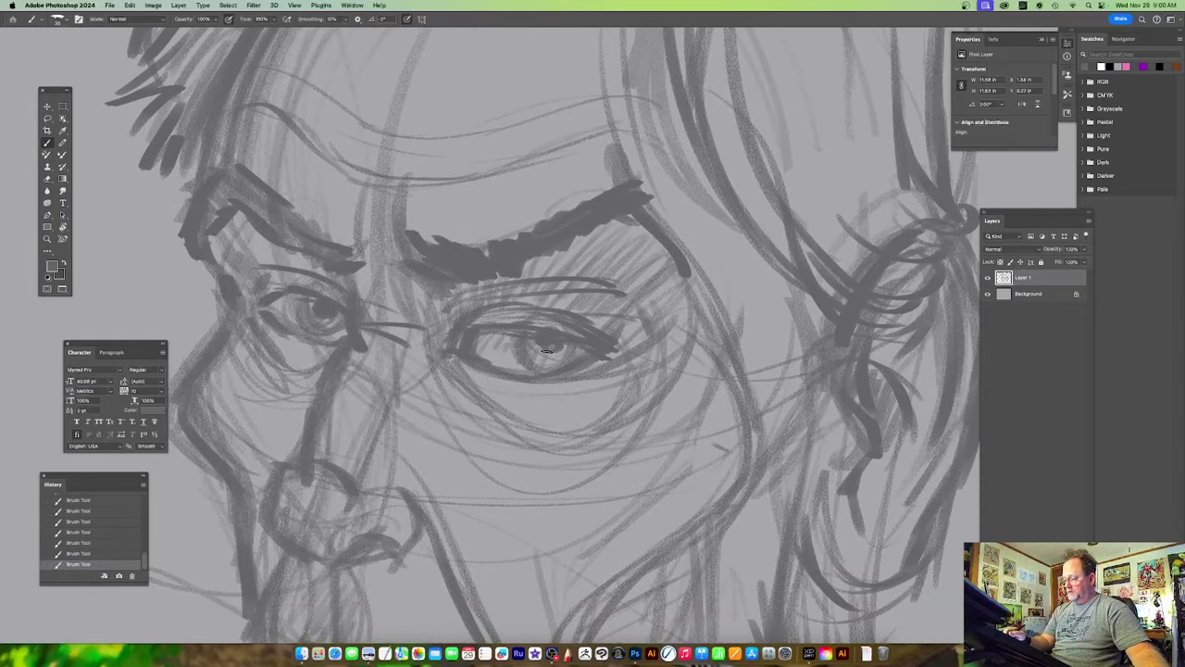
# Thicken and darken the upper eyelid lines of both eyes.
pyautogui.hscroll(5, 589, 346)
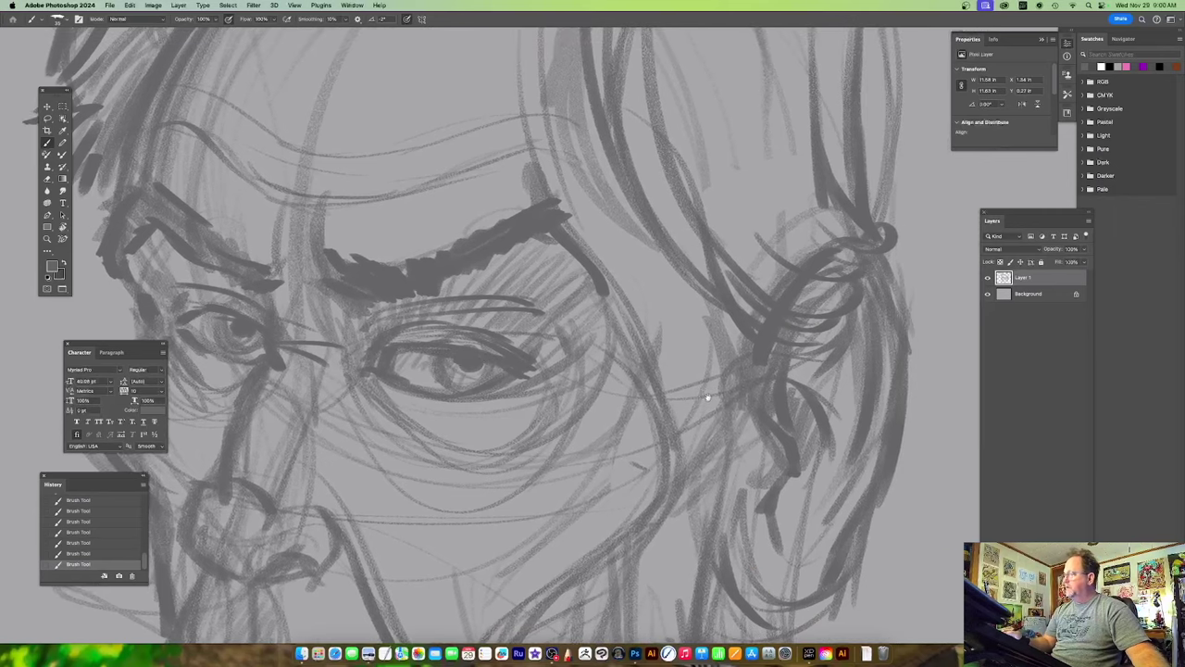
pyautogui.moveTo(397, 322); pyautogui.dragTo(502, 330)
pyautogui.moveTo(355, 366); pyautogui.dragTo(594, 380)
pyautogui.moveTo(478, 343); pyautogui.dragTo(507, 344)
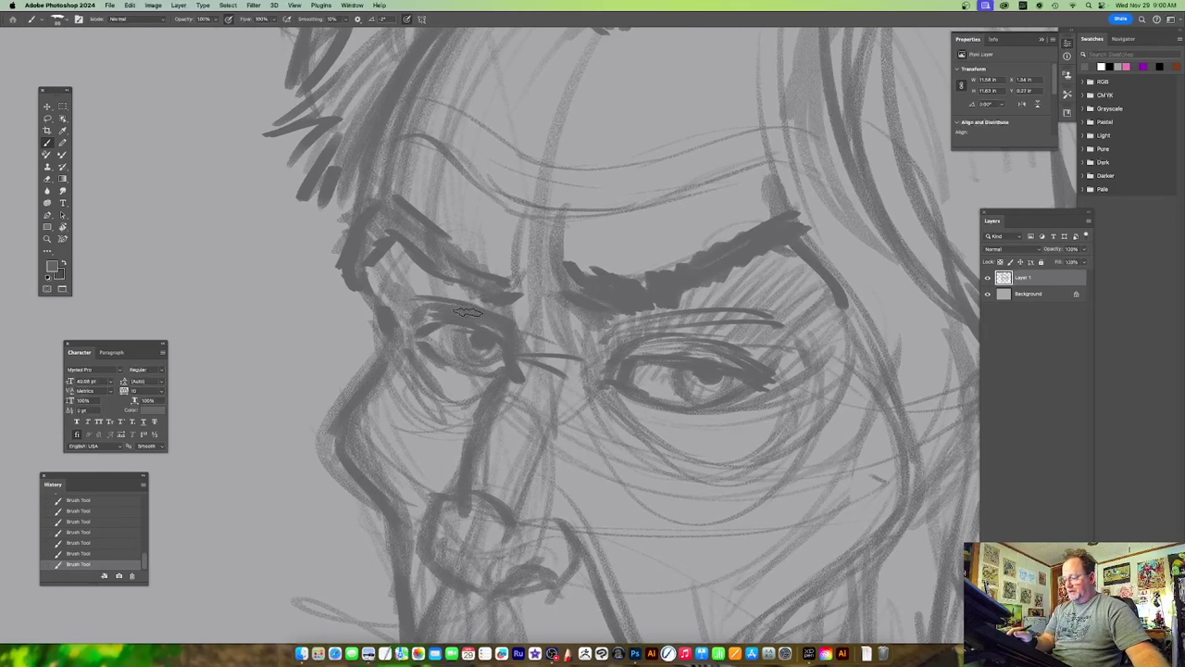
pyautogui.hscroll(4, 601, 371)
pyautogui.moveTo(483, 360)
pyautogui.mouseDown()
pyautogui.moveTo(519, 339)
pyautogui.moveTo(620, 347)
pyautogui.moveTo(544, 331)
pyautogui.moveTo(644, 358)
pyautogui.mouseUp()
# Examine the refined eyes and face, alternating between the whole head and a close-up.
pyautogui.scroll(-5, 673, 467)
pyautogui.scroll(5, 552, 426)
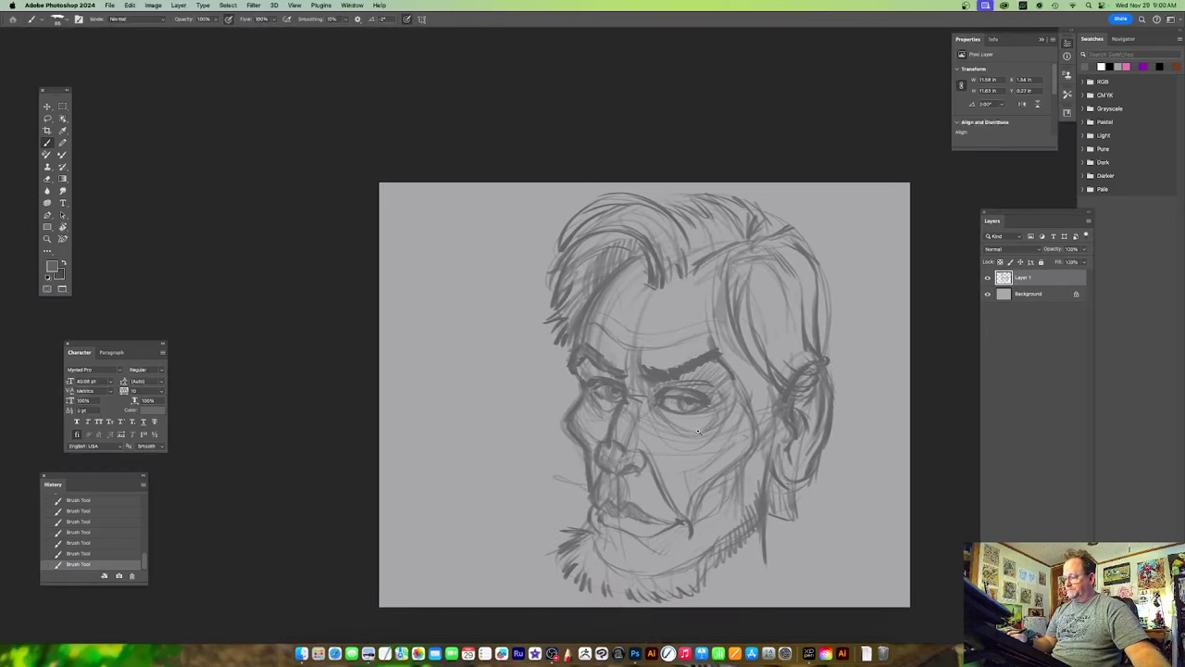
pyautogui.scroll(2, 553, 426)
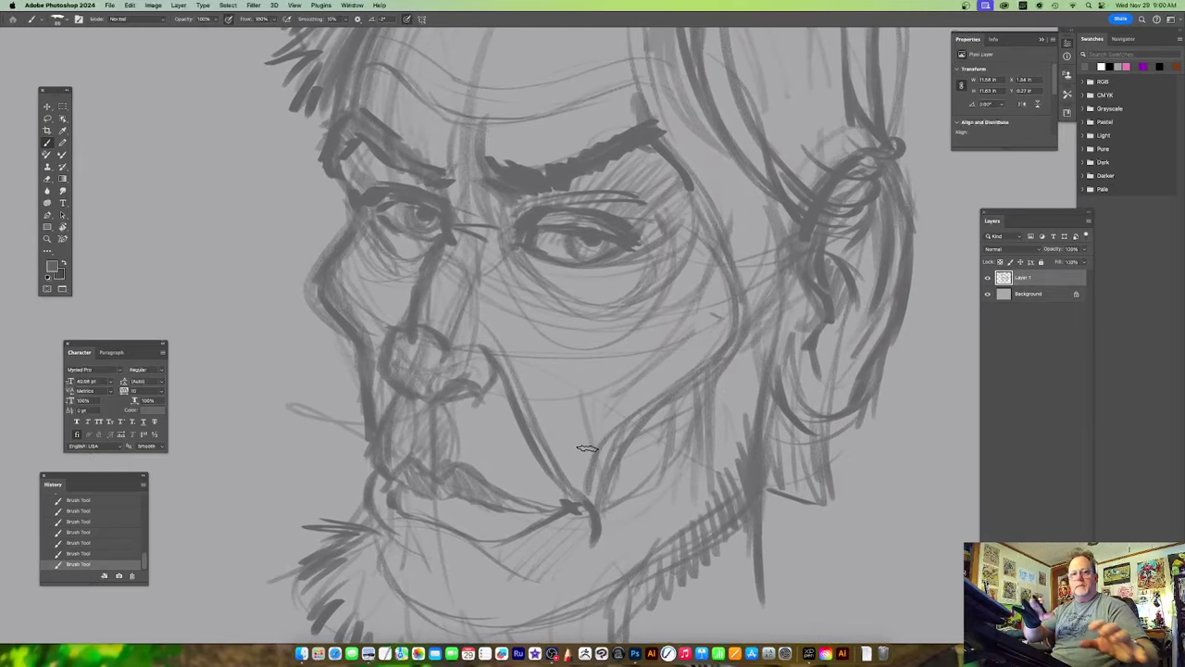
pyautogui.scroll(-4, 587, 449)
pyautogui.scroll(4, 531, 331)
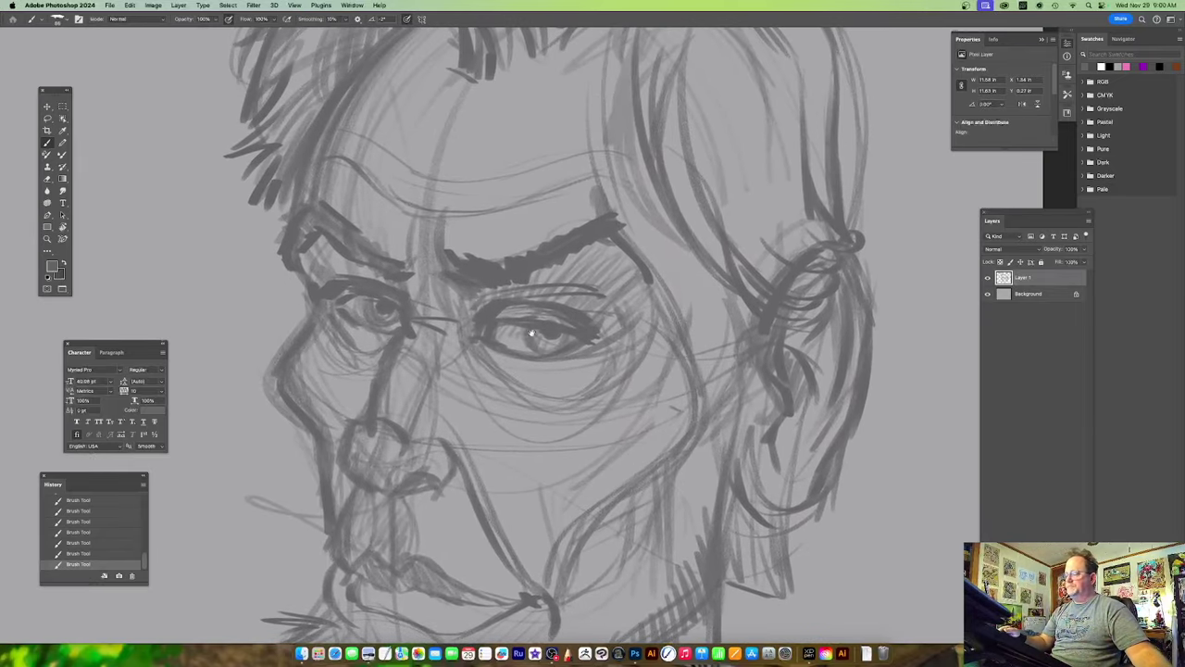
pyautogui.scroll(-3, 404, 220)
pyautogui.scroll(4, 454, 303)
pyautogui.scroll(-3, 420, 306)
pyautogui.scroll(4, 497, 362)
pyautogui.scroll(-3, 497, 362)
pyautogui.scroll(3, 344, 340)
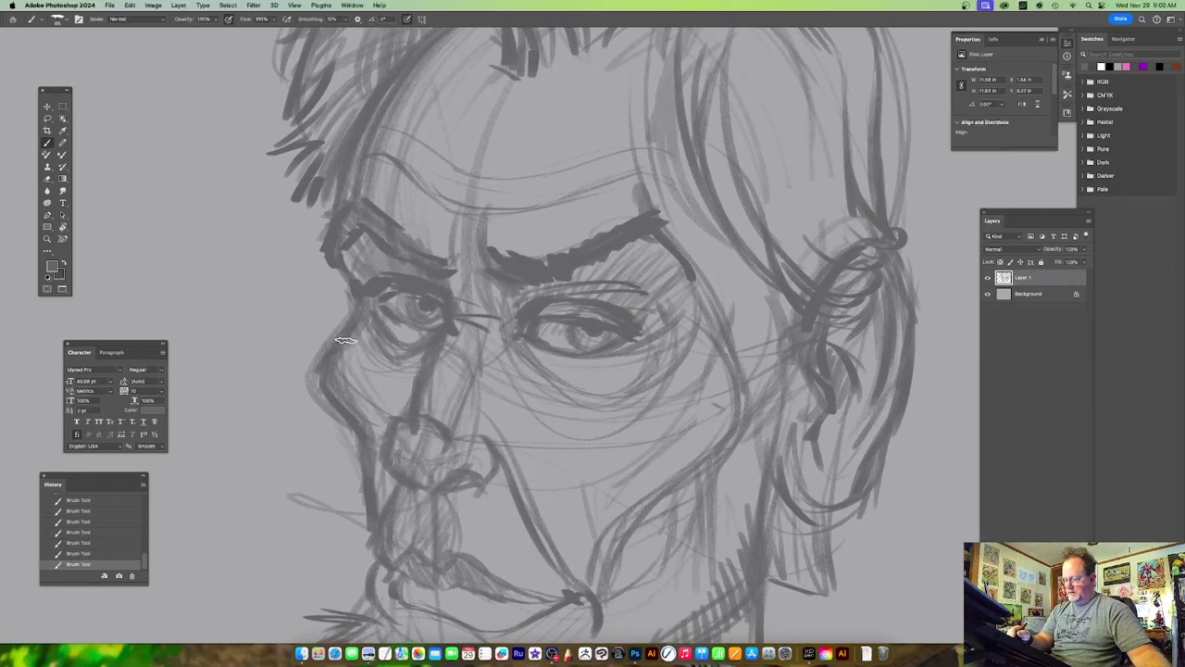
# Reinforce the bag under the far eye and hatch a shadow beneath the lower lip.
pyautogui.moveTo(465, 403); pyautogui.dragTo(441, 342)
pyautogui.moveTo(441, 417); pyautogui.dragTo(419, 386)
pyautogui.scroll(-3, 346, 372)
pyautogui.scroll(3, 343, 408)
pyautogui.scroll(-3, 342, 408)
pyautogui.scroll(3, 340, 482)
pyautogui.moveTo(341, 482)
pyautogui.mouseDown()
pyautogui.moveTo(390, 498)
pyautogui.moveTo(500, 464)
pyautogui.mouseUp()
pyautogui.moveTo(556, 435); pyautogui.dragTo(554, 386)
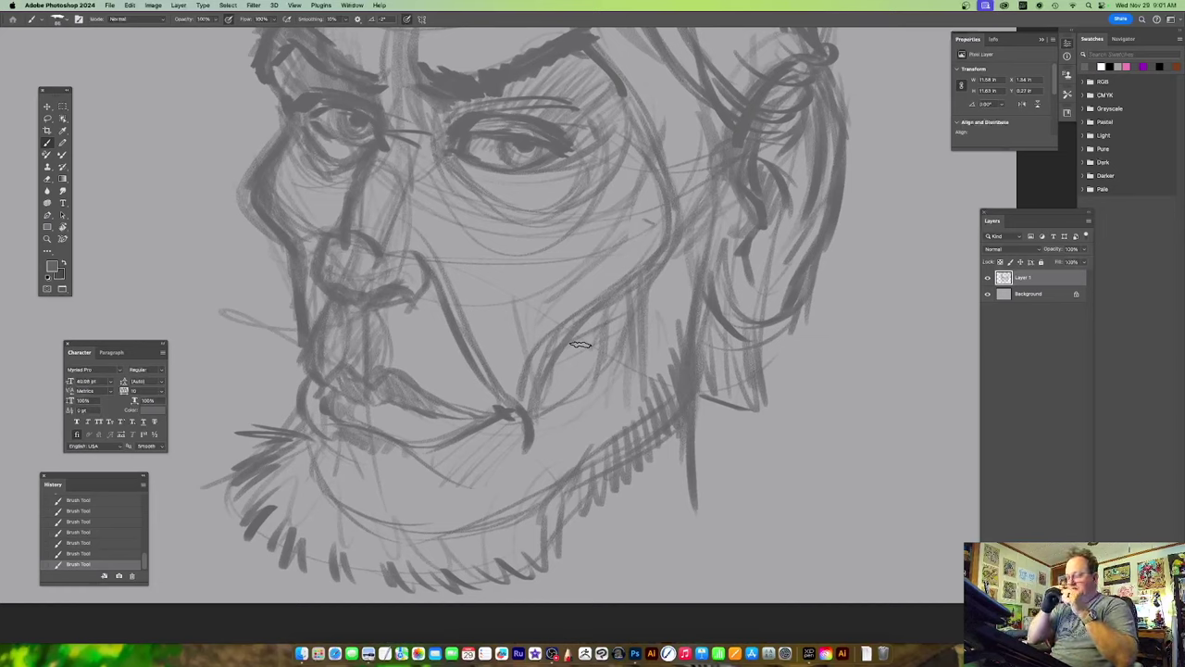
# Try light strokes between the cheek crease and the upper lip, undoing the unwanted ones.
pyautogui.rightClick(379, 456)
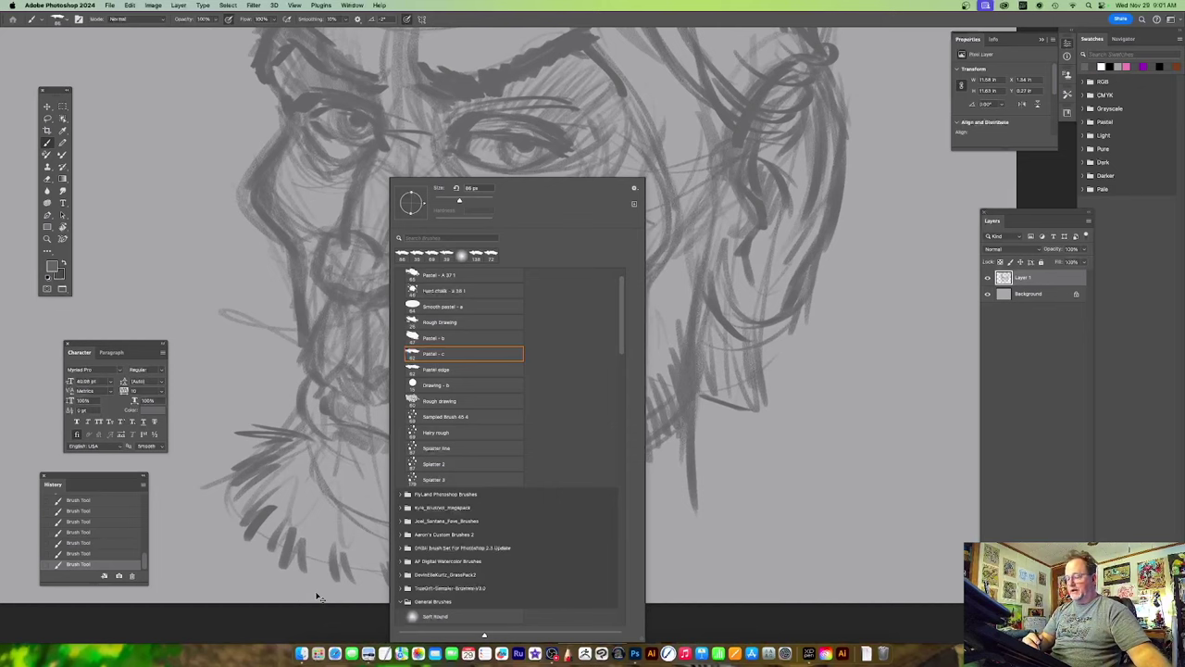
pyautogui.click(711, 244)
pyautogui.press('super+z')
pyautogui.press('super+z')
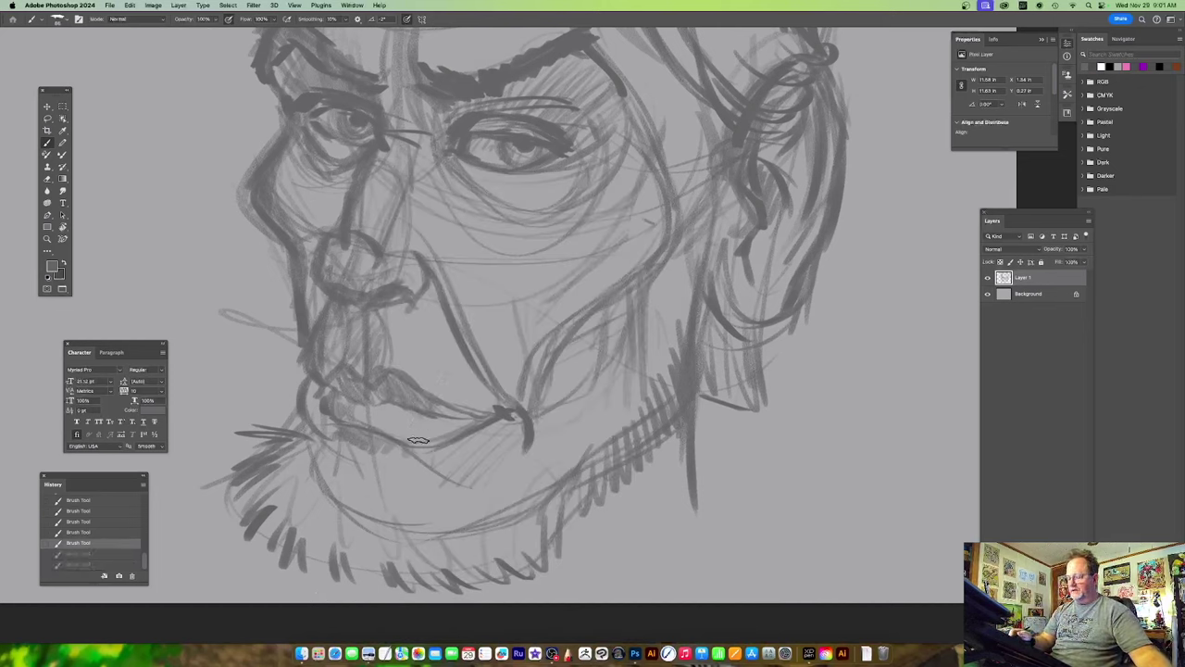
pyautogui.moveTo(453, 355); pyautogui.dragTo(408, 426)
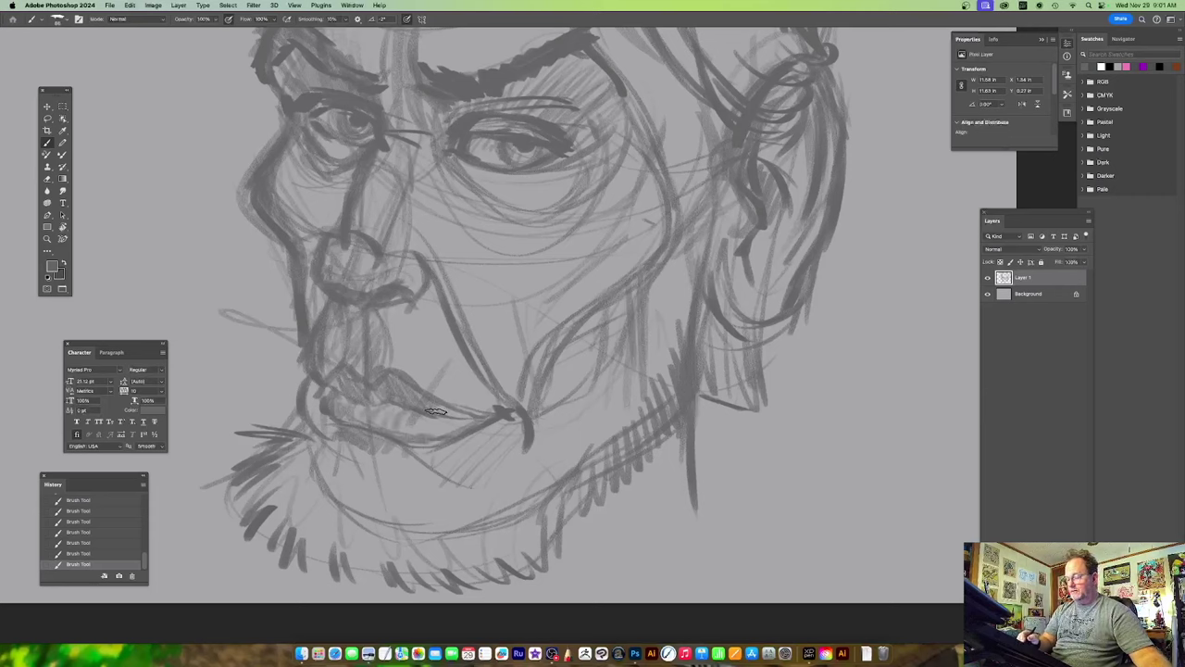
pyautogui.press('super+z')
pyautogui.press('super+z')
pyautogui.press('super+z')
pyautogui.press('super+z')
pyautogui.press('super+z')
pyautogui.press('super+z')
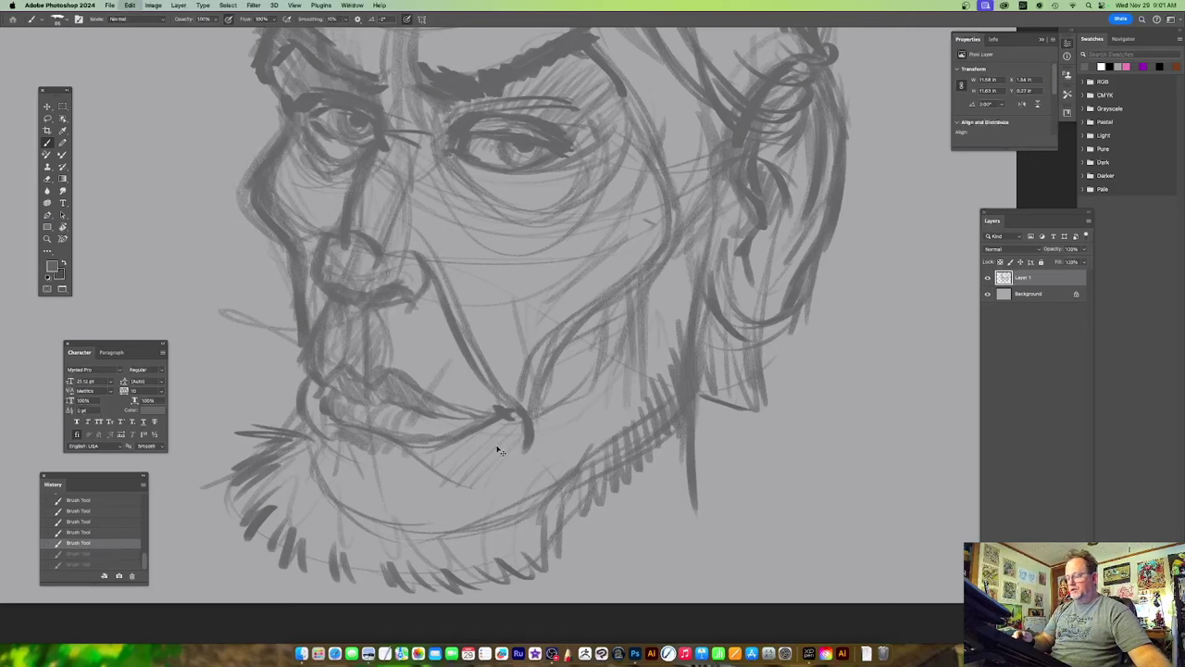
# Add short hair strokes to the beard below the lower lip and along the far side of the chin.
pyautogui.moveTo(407, 468)
pyautogui.mouseDown()
pyautogui.moveTo(434, 465)
pyautogui.moveTo(388, 437)
pyautogui.moveTo(431, 427)
pyautogui.mouseUp()
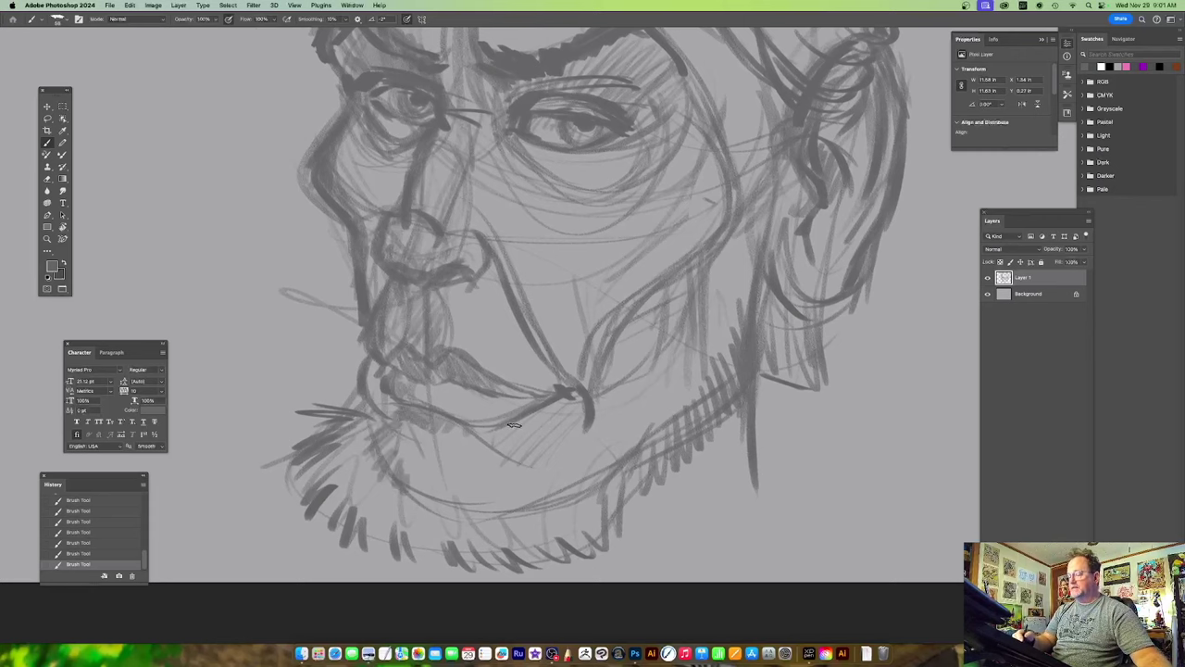
pyautogui.moveTo(514, 425); pyautogui.dragTo(548, 439)
pyautogui.moveTo(415, 417)
pyautogui.mouseDown()
pyautogui.moveTo(372, 431)
pyautogui.moveTo(369, 457)
pyautogui.moveTo(336, 493)
pyautogui.mouseUp()
pyautogui.moveTo(383, 473)
pyautogui.mouseDown()
pyautogui.moveTo(343, 508)
pyautogui.moveTo(370, 508)
pyautogui.mouseUp()
pyautogui.moveTo(583, 441); pyautogui.dragTo(559, 404)
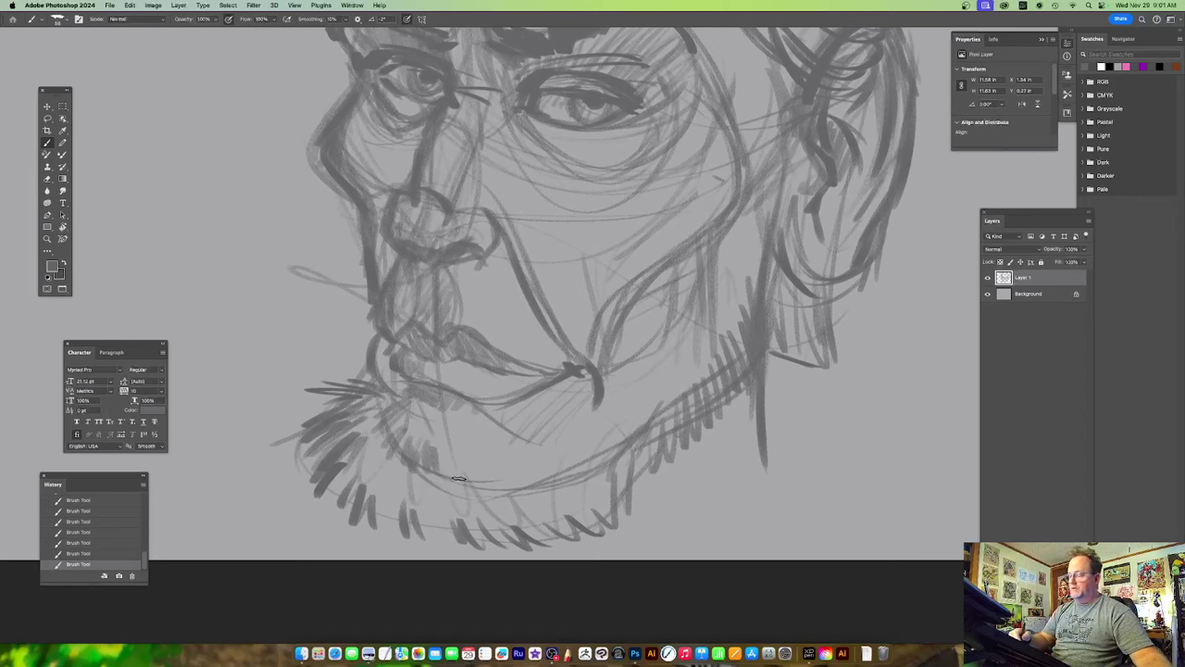
# Add short diagonal hair strokes along the beard's upper line from the chin toward the jaw.
pyautogui.hscroll(2, 486, 433)
pyautogui.moveTo(423, 448)
pyautogui.mouseDown()
pyautogui.moveTo(469, 493)
pyautogui.moveTo(525, 490)
pyautogui.mouseUp()
pyautogui.moveTo(504, 457)
pyautogui.mouseDown()
pyautogui.moveTo(552, 490)
pyautogui.moveTo(568, 478)
pyautogui.mouseUp()
pyautogui.moveTo(561, 445); pyautogui.dragTo(581, 459)
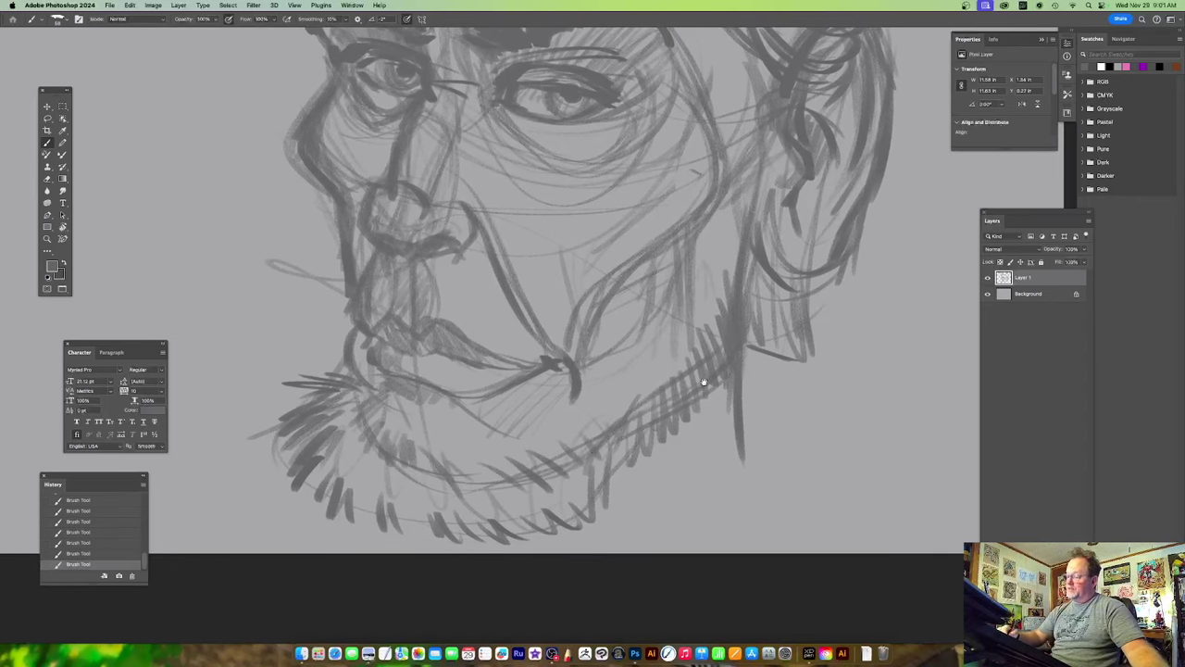
pyautogui.scroll(3, 648, 426)
pyautogui.hscroll(2, 648, 426)
pyautogui.scroll(-8, 741, 404)
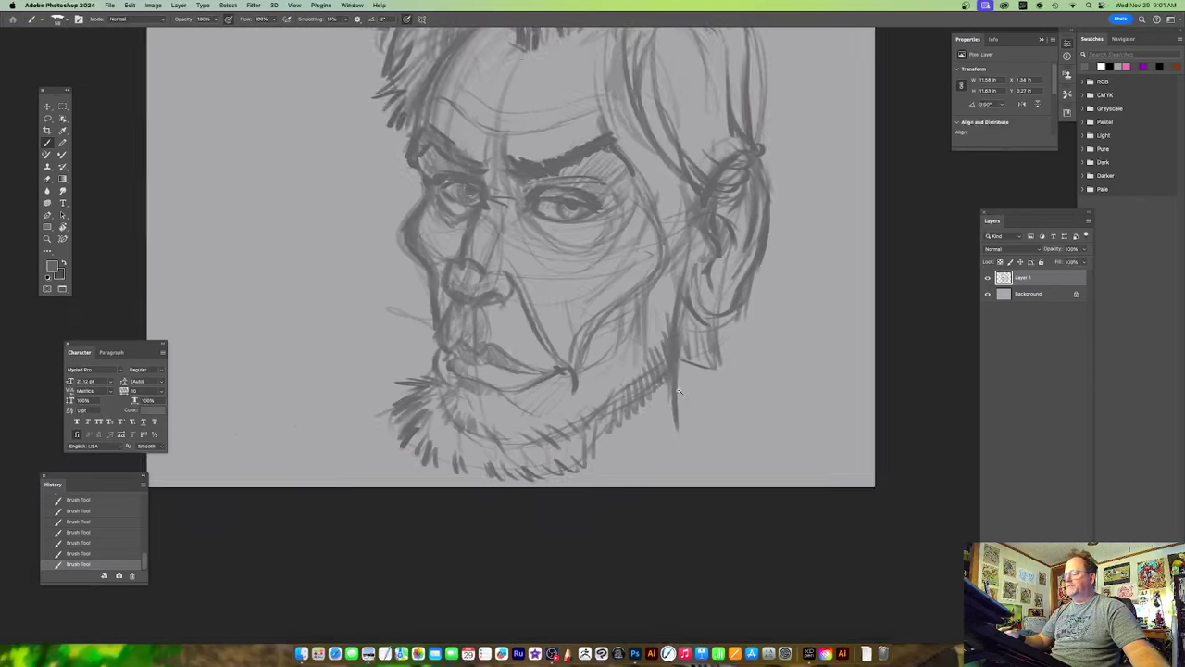
# Hatch shading across the temple between the near eyebrow, the hairline and the ear.
pyautogui.scroll(10, 590, 323)
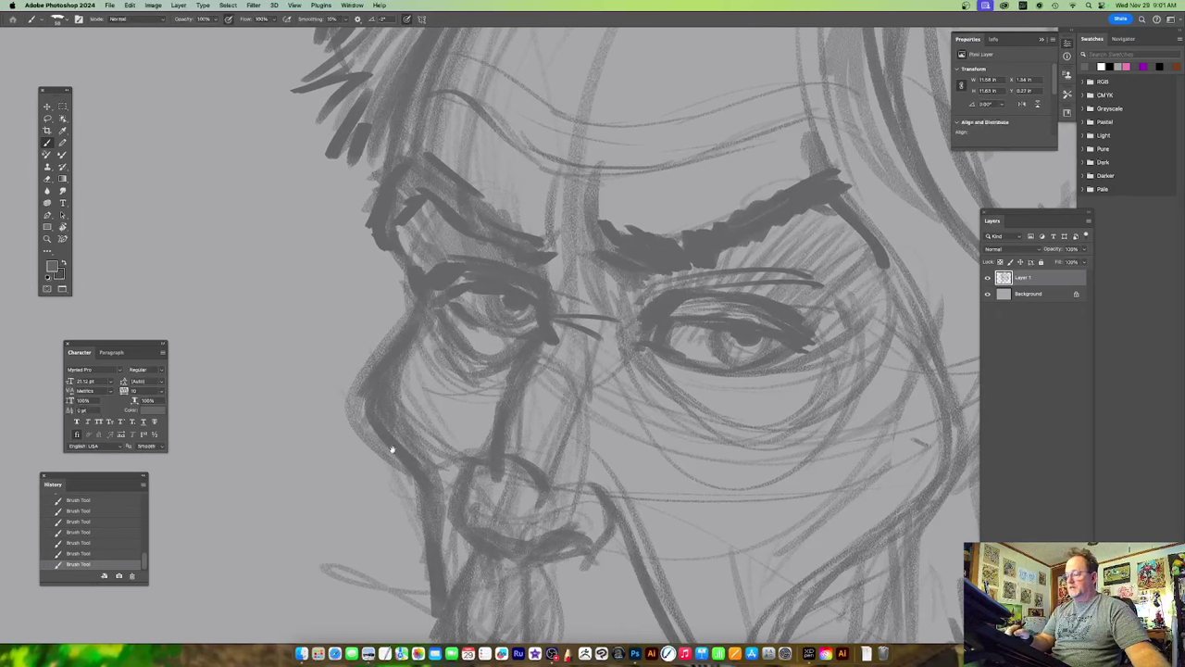
pyautogui.hscroll(5, 548, 333)
pyautogui.scroll(2, 658, 366)
pyautogui.hscroll(2, 630, 380)
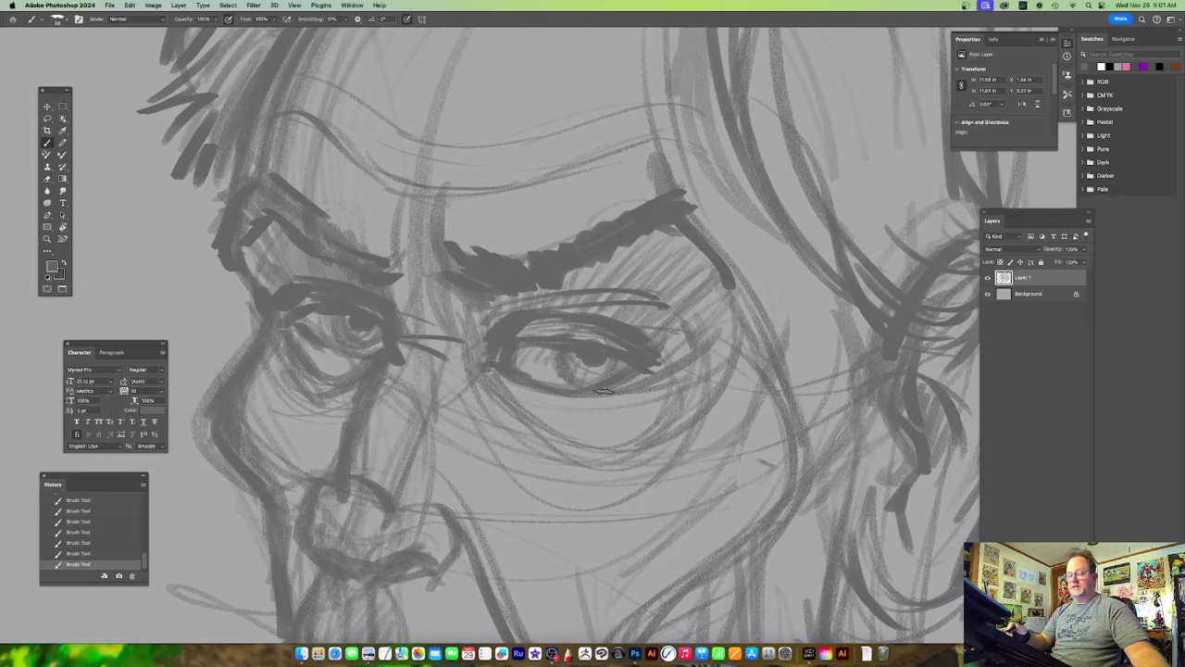
pyautogui.scroll(4, 602, 391)
pyautogui.hscroll(5, 584, 324)
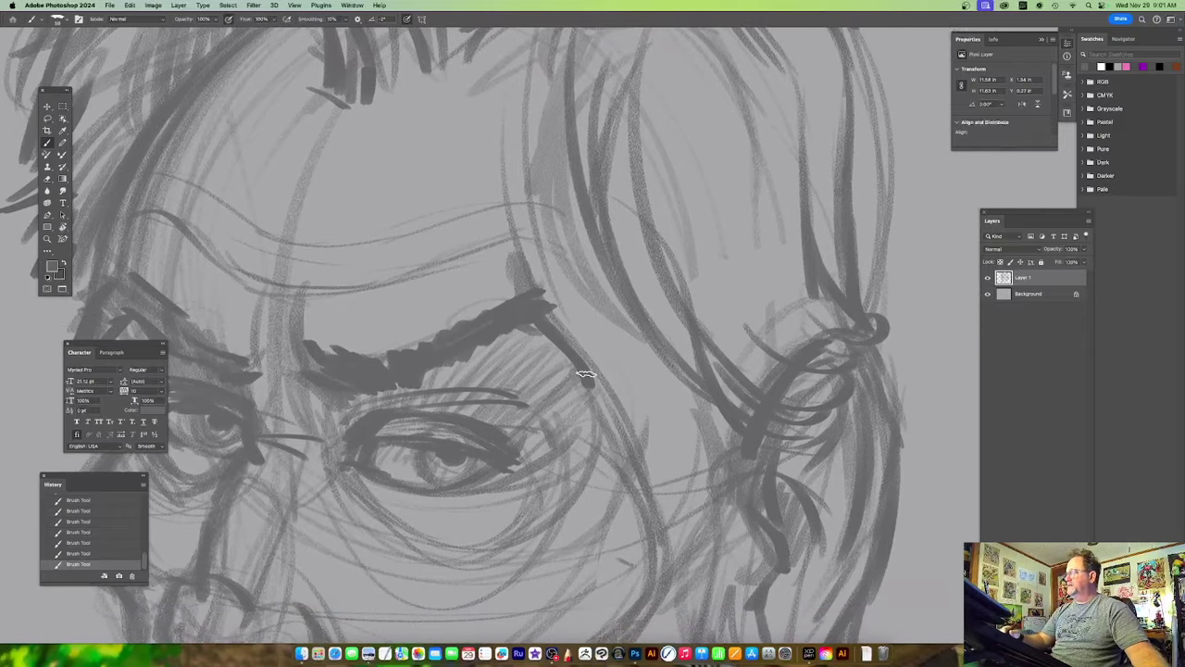
pyautogui.moveTo(568, 254)
pyautogui.mouseDown()
pyautogui.moveTo(571, 353)
pyautogui.moveTo(621, 306)
pyautogui.moveTo(633, 336)
pyautogui.moveTo(625, 415)
pyautogui.moveTo(646, 495)
pyautogui.mouseUp()
pyautogui.moveTo(717, 407); pyautogui.dragTo(682, 476)
pyautogui.moveTo(782, 490)
pyautogui.mouseDown()
pyautogui.moveTo(747, 450)
pyautogui.moveTo(731, 291)
pyautogui.mouseUp()
pyautogui.moveTo(666, 360); pyautogui.dragTo(634, 373)
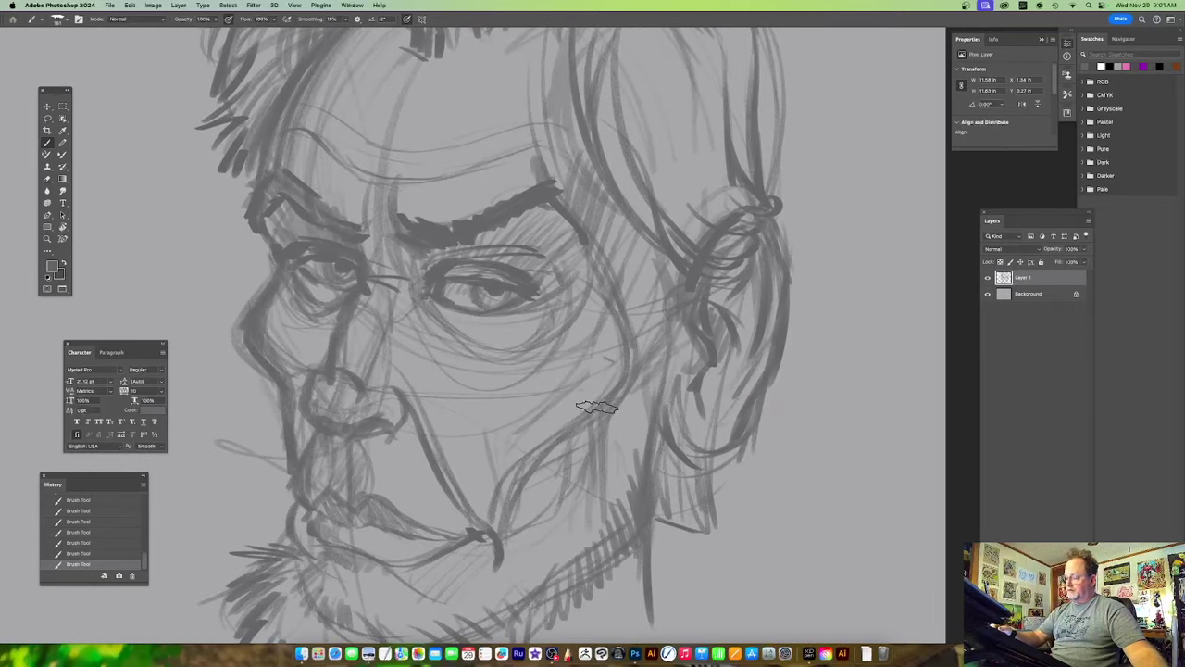
# Shade the hollow beneath the near cheekbone and the side of the jaw with broad strokes.
pyautogui.moveTo(612, 360)
pyautogui.mouseDown()
pyautogui.moveTo(558, 424)
pyautogui.moveTo(633, 408)
pyautogui.moveTo(607, 446)
pyautogui.moveTo(545, 500)
pyautogui.moveTo(510, 484)
pyautogui.moveTo(501, 521)
pyautogui.mouseUp()
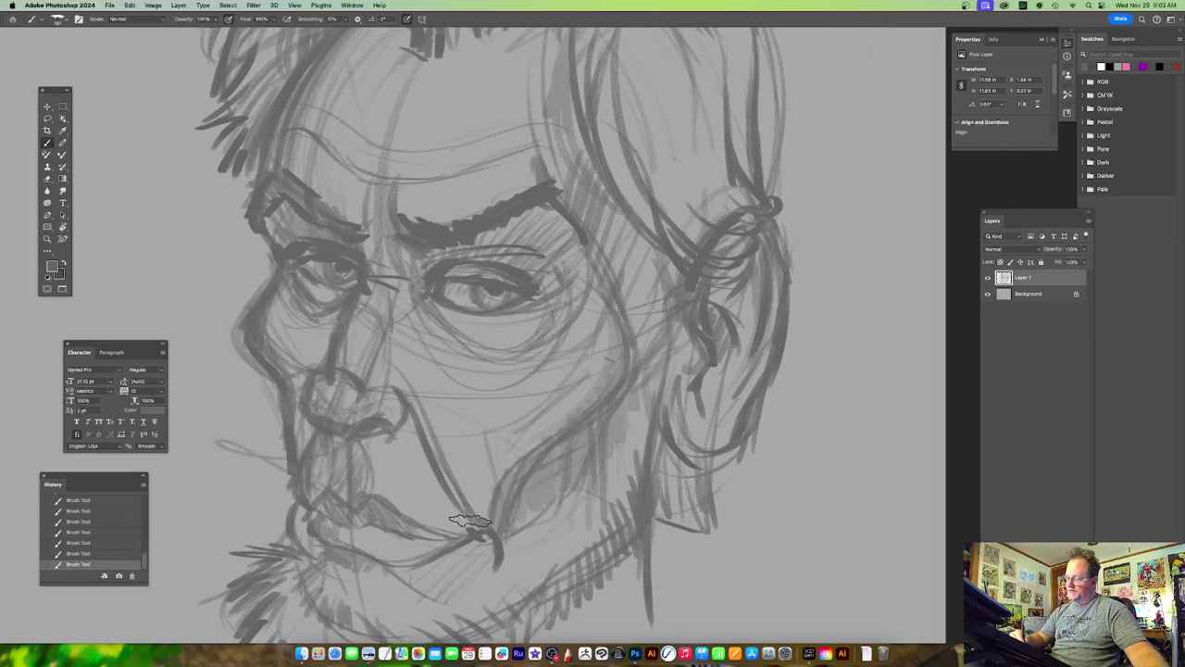
pyautogui.moveTo(646, 391); pyautogui.dragTo(682, 375)
pyautogui.moveTo(682, 279)
pyautogui.mouseDown()
pyautogui.moveTo(635, 439)
pyautogui.moveTo(673, 425)
pyautogui.mouseUp()
pyautogui.moveTo(668, 259); pyautogui.dragTo(514, 302)
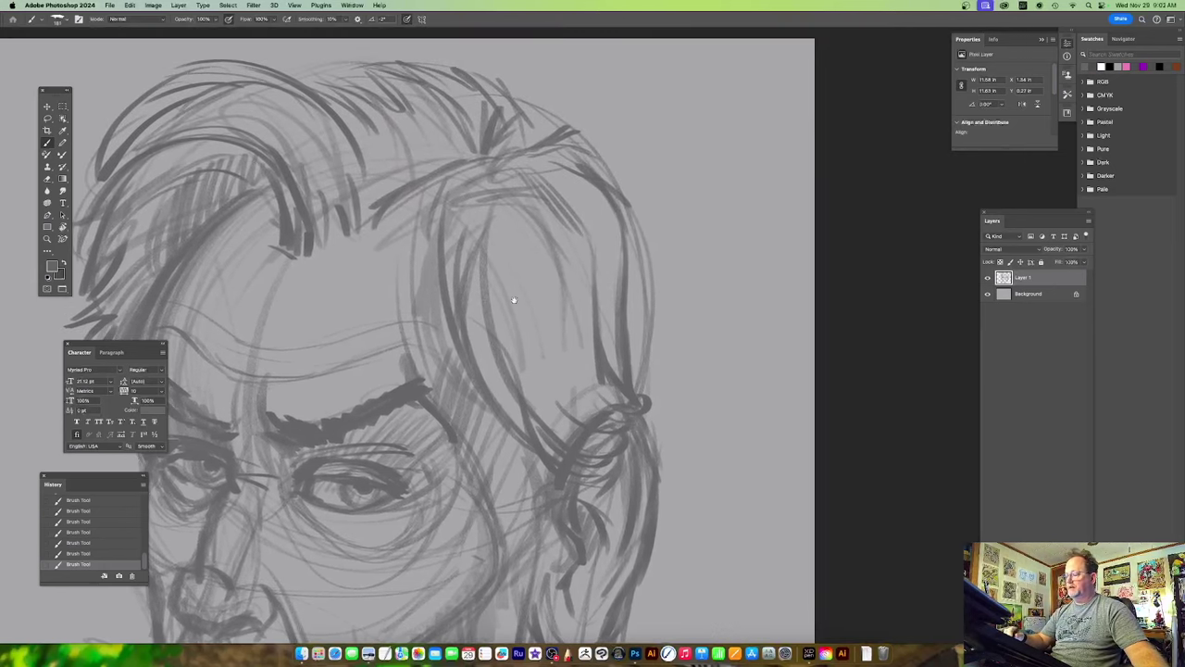
# Shade the hair on the side of the head above the ear with long curved strokes.
pyautogui.moveTo(482, 187); pyautogui.dragTo(526, 432)
pyautogui.moveTo(507, 227); pyautogui.dragTo(557, 412)
pyautogui.moveTo(635, 450); pyautogui.dragTo(638, 293)
pyautogui.scroll(-8, 638, 293)
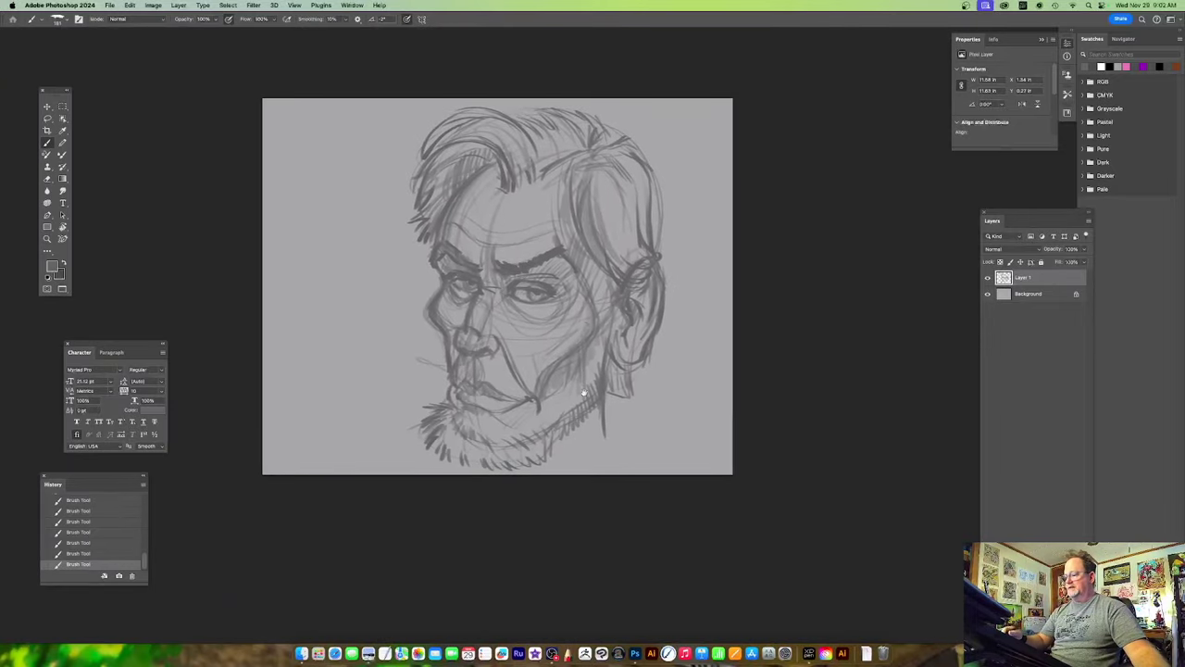
# Scale the head sketch down proportionally with Free Transform and place it near the middle of the canvas.
pyautogui.press('super+t')
pyautogui.moveTo(668, 123); pyautogui.dragTo(607, 184)
pyautogui.moveTo(591, 261); pyautogui.dragTo(634, 203)
pyautogui.press('Return')
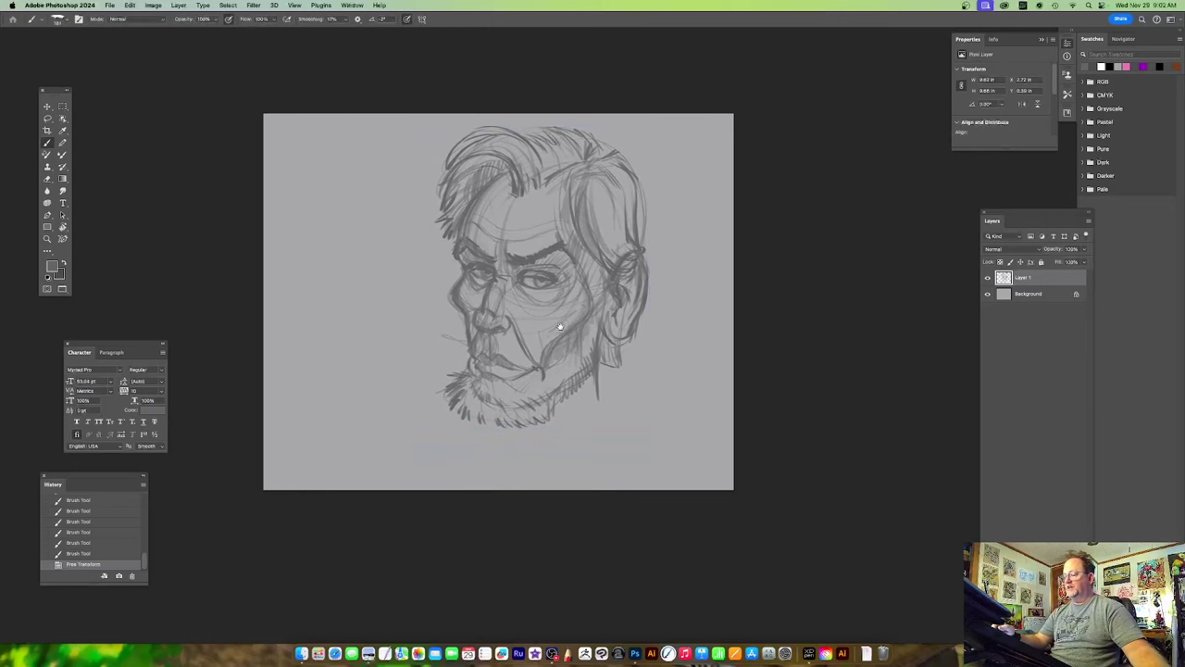
# Draw two small dark moles on the near cheek, one above the other.
pyautogui.scroll(5, 556, 334)
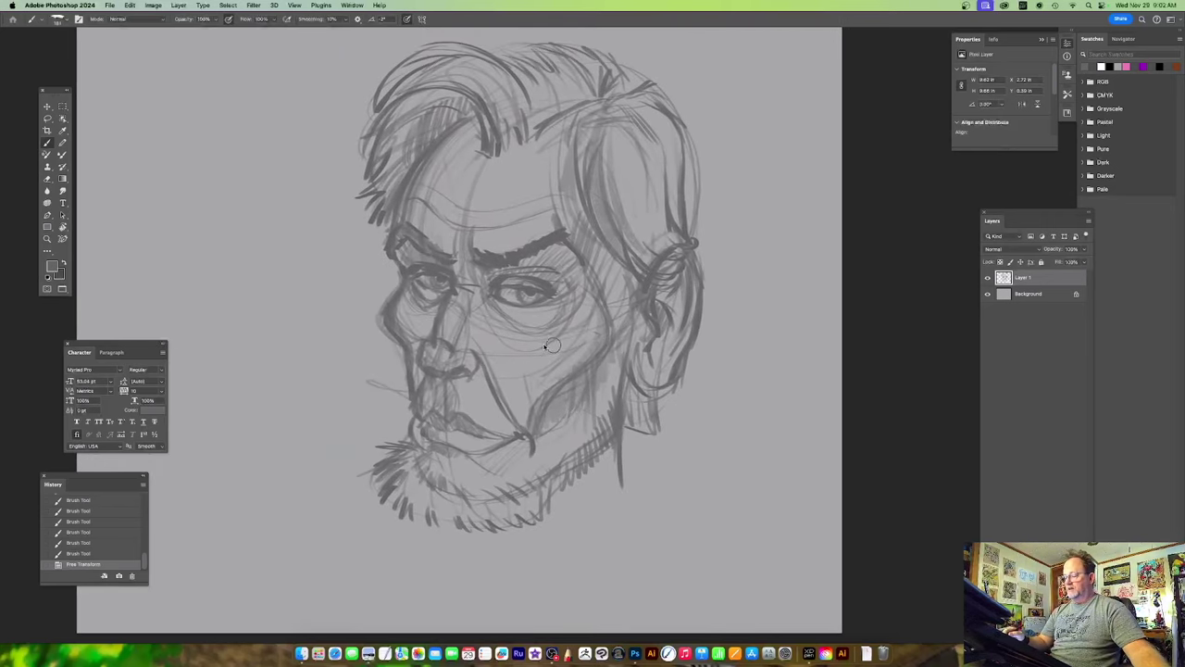
pyautogui.scroll(3, 553, 326)
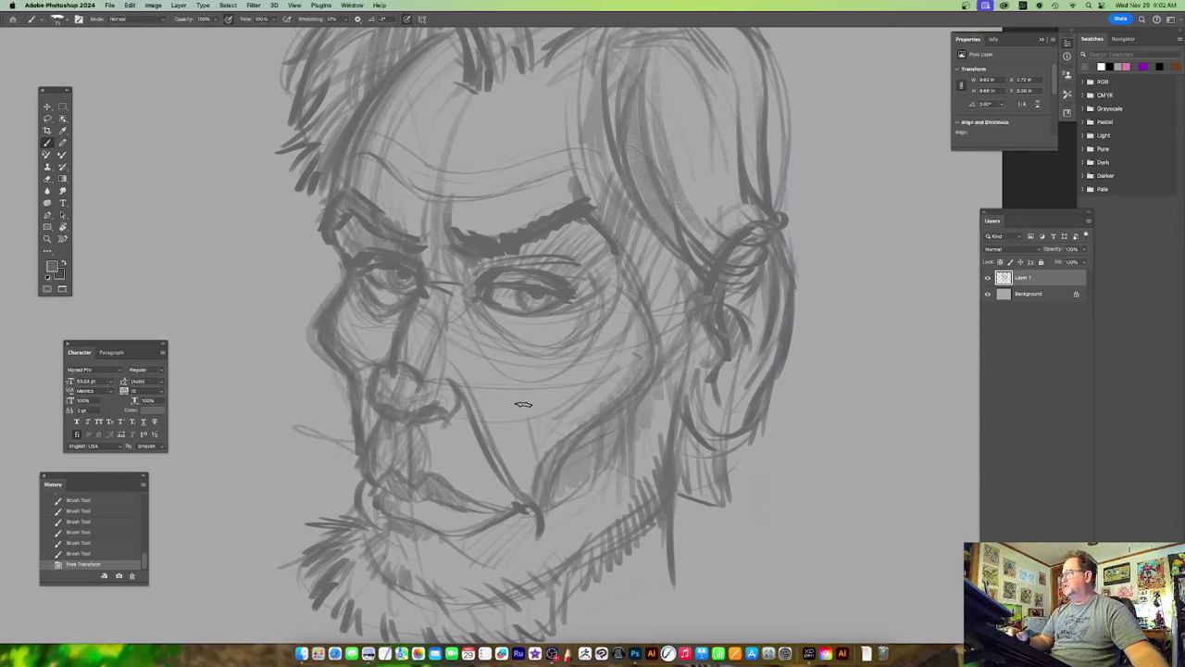
pyautogui.moveTo(569, 410); pyautogui.dragTo(566, 413)
pyautogui.click(558, 436)
pyautogui.moveTo(671, 422); pyautogui.dragTo(655, 382)
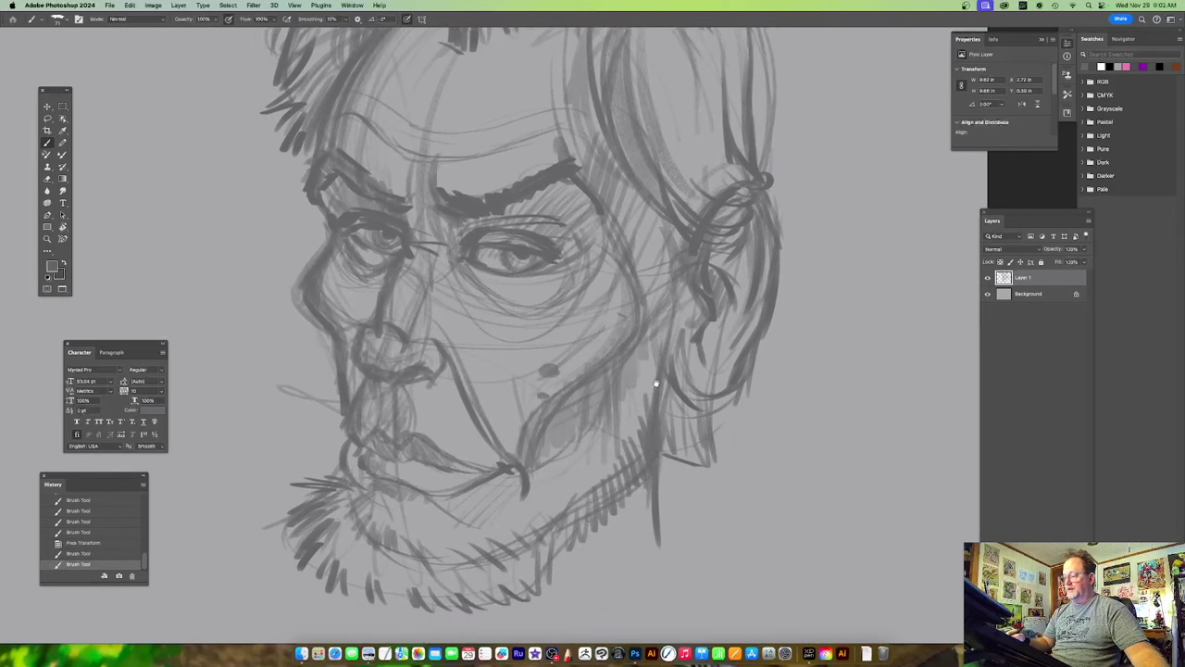
# Add light strokes beneath the beard's lower edge and undo the last stroke.
pyautogui.scroll(-3, 656, 382)
pyautogui.moveTo(471, 464); pyautogui.dragTo(487, 478)
pyautogui.moveTo(483, 471); pyautogui.dragTo(477, 486)
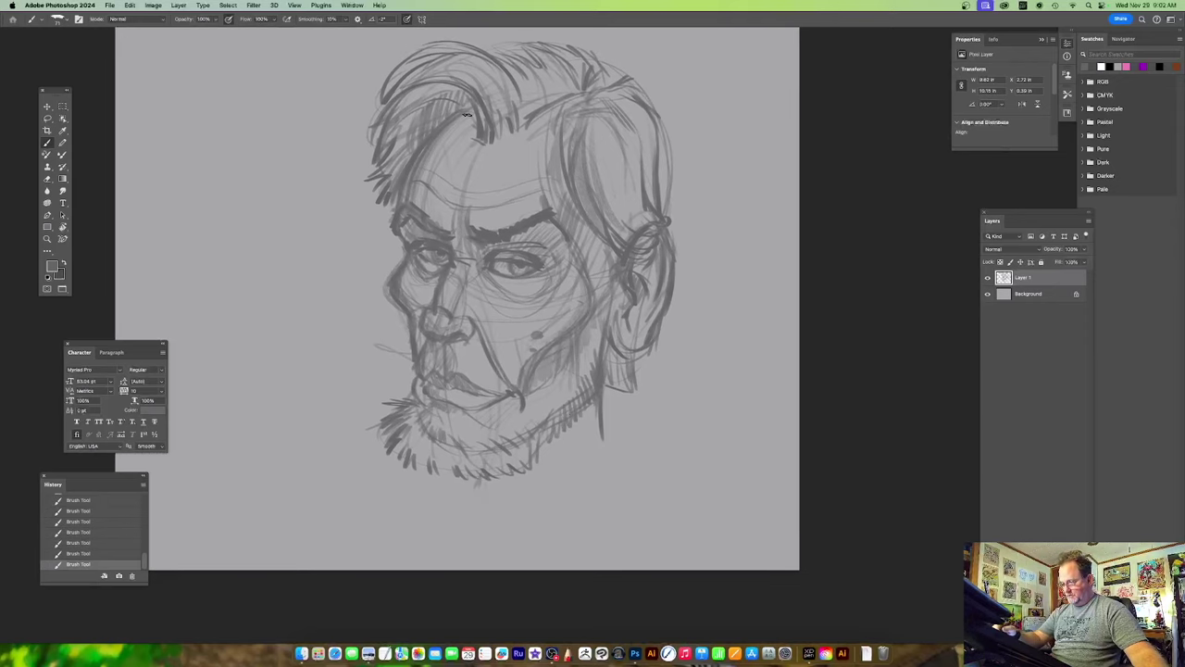
pyautogui.press('super+z')
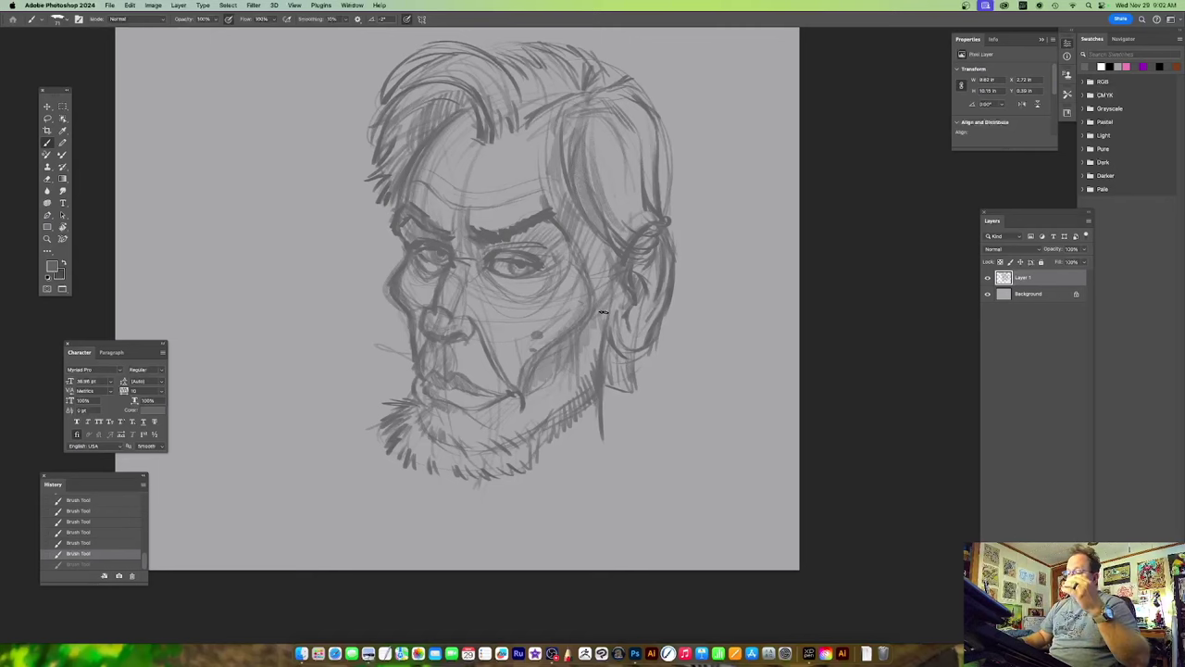
# Draw light, outward-curling hair wisps beyond the far temple, beside the far eyebrow.
pyautogui.scroll(3, 517, 273)
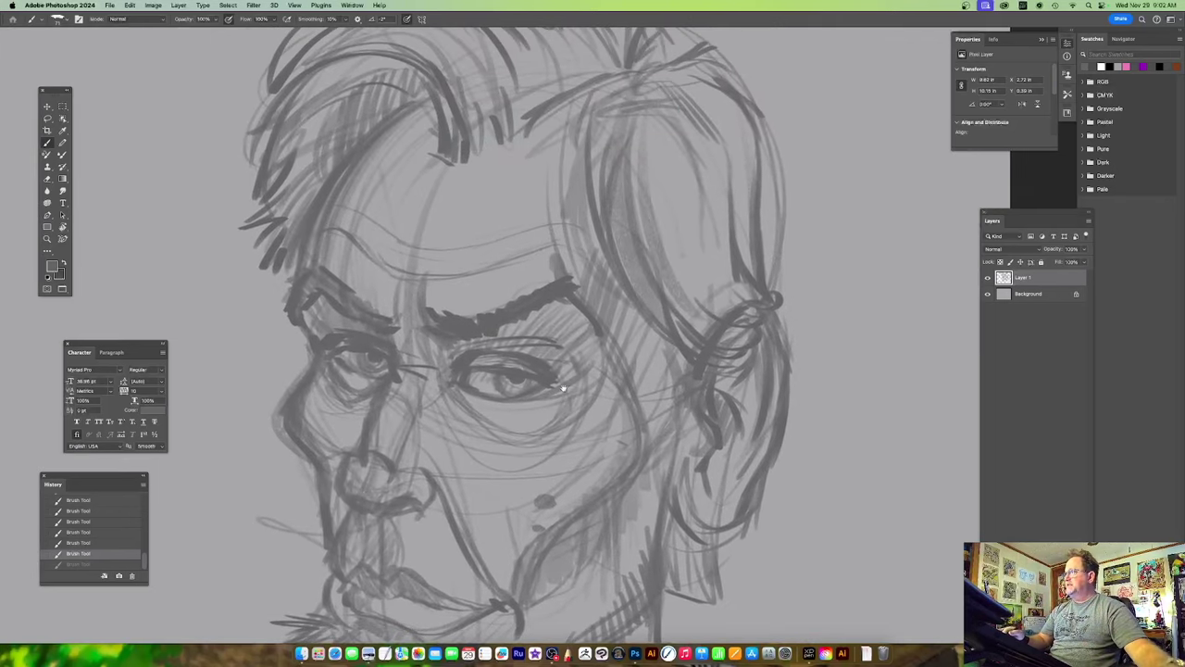
pyautogui.moveTo(287, 296); pyautogui.dragTo(312, 341)
pyautogui.moveTo(392, 298); pyautogui.dragTo(493, 302)
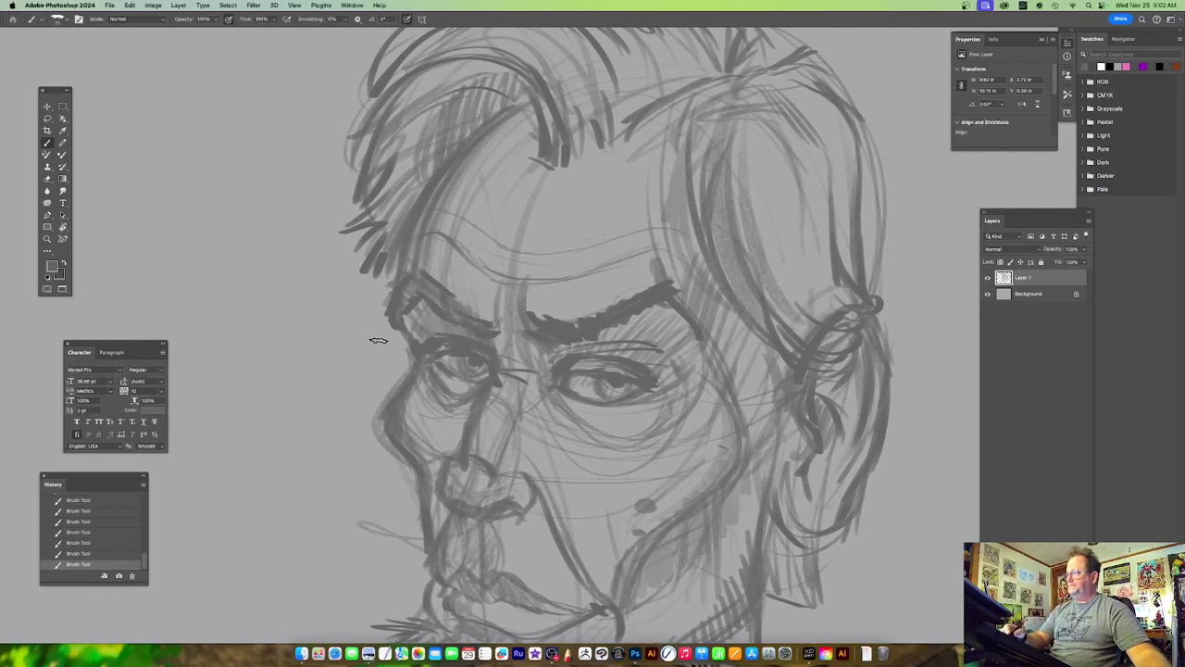
pyautogui.moveTo(372, 280)
pyautogui.mouseDown()
pyautogui.moveTo(362, 372)
pyautogui.moveTo(337, 373)
pyautogui.moveTo(371, 382)
pyautogui.mouseUp()
pyautogui.moveTo(374, 346); pyautogui.dragTo(363, 381)
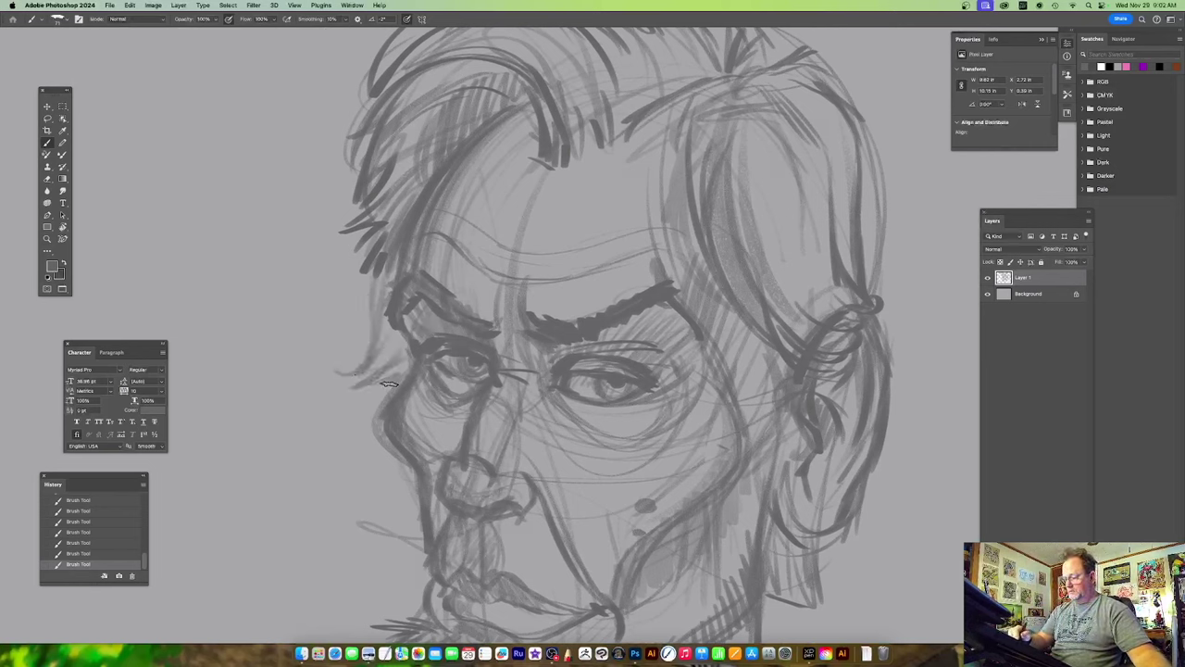
# Try a small curved line above the far eyebrow, undo it and compare the sketch through undo and redo.
pyautogui.moveTo(435, 332)
pyautogui.mouseDown()
pyautogui.moveTo(472, 289)
pyautogui.moveTo(488, 309)
pyautogui.mouseUp()
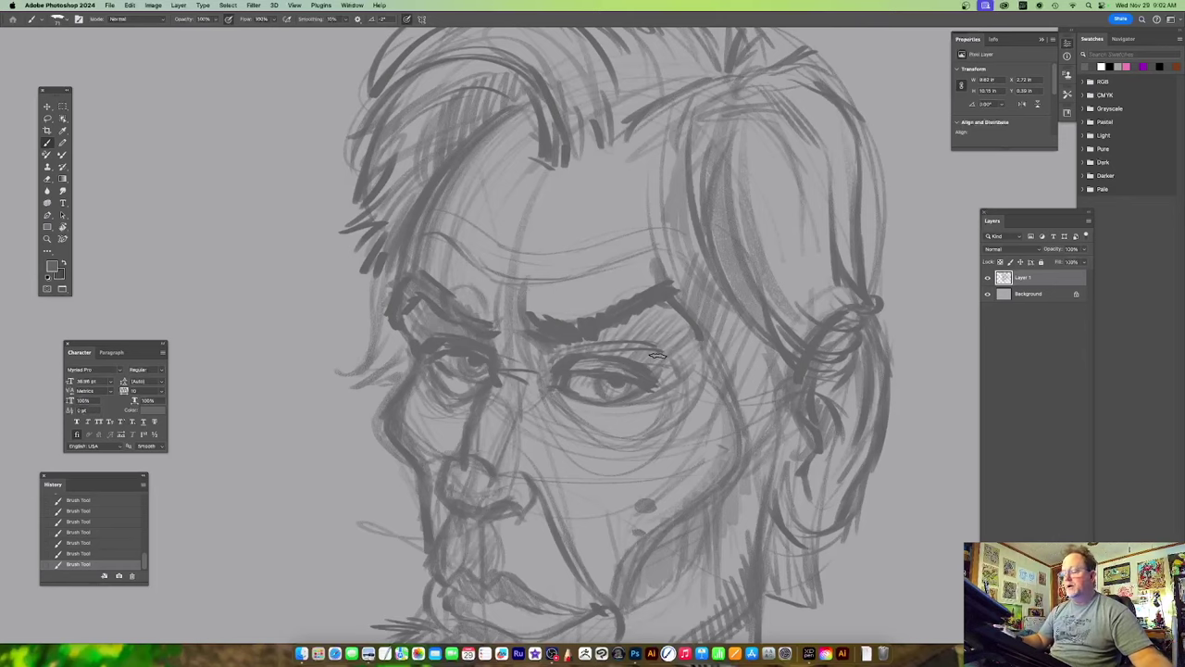
pyautogui.press('super+z')
pyautogui.press('super+0')
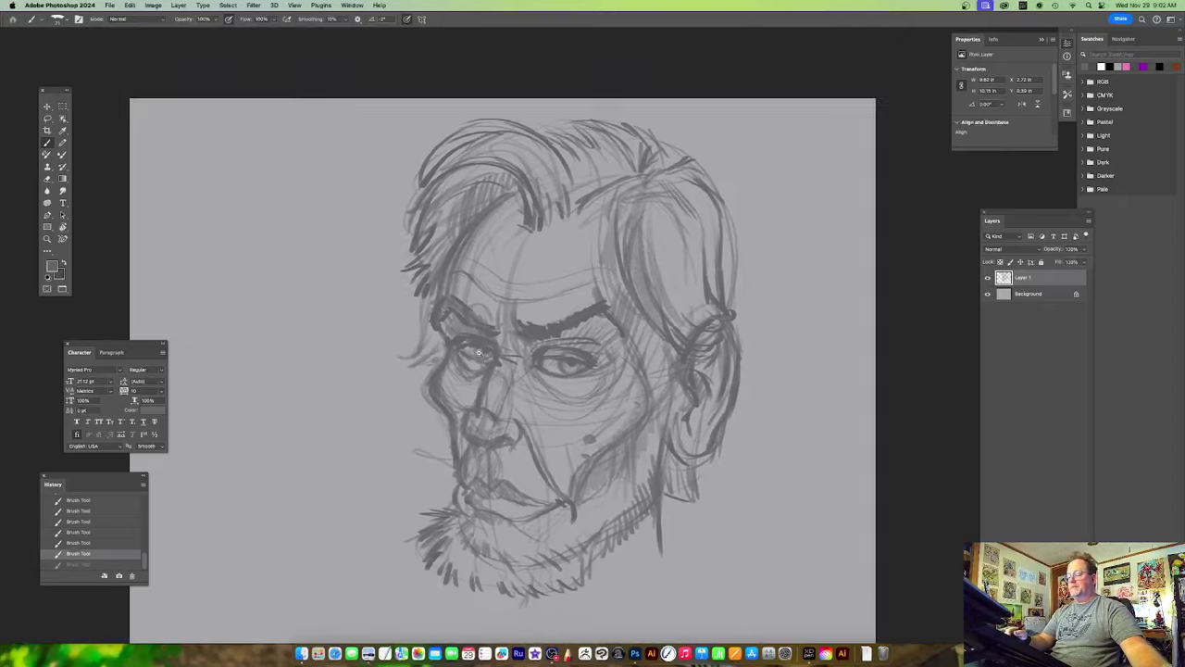
pyautogui.press('super+equal')
pyautogui.press('super+z')
pyautogui.press('super+shift+z')
pyautogui.press('super+shift+z')
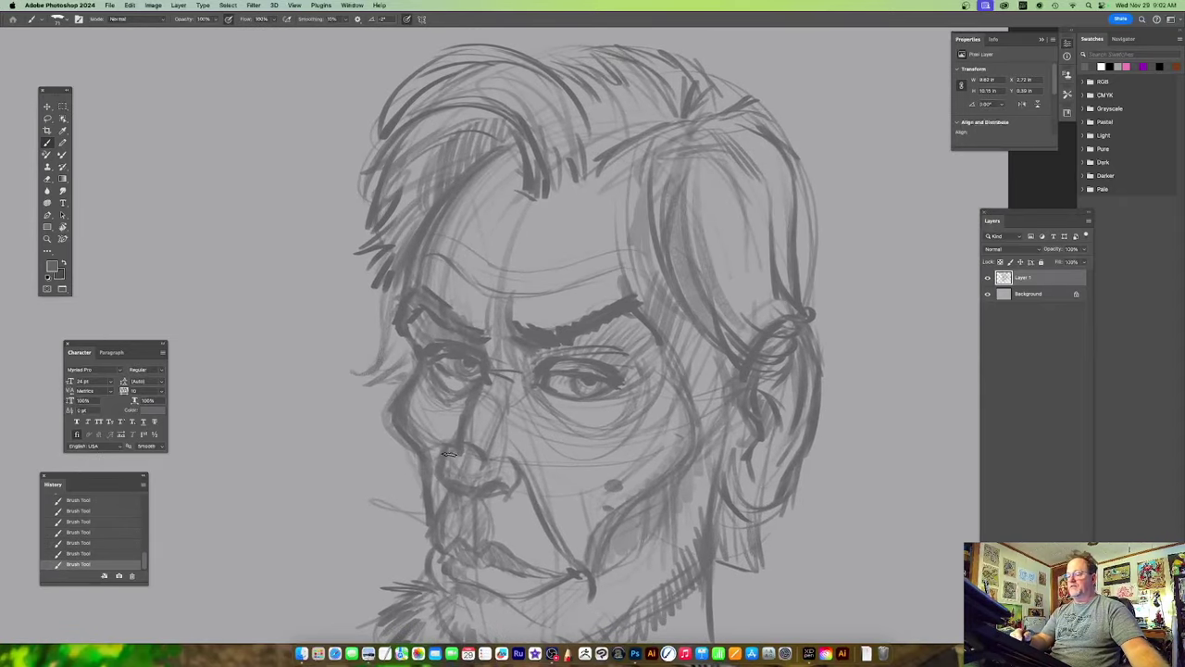
pyautogui.scroll(-3, 477, 296)
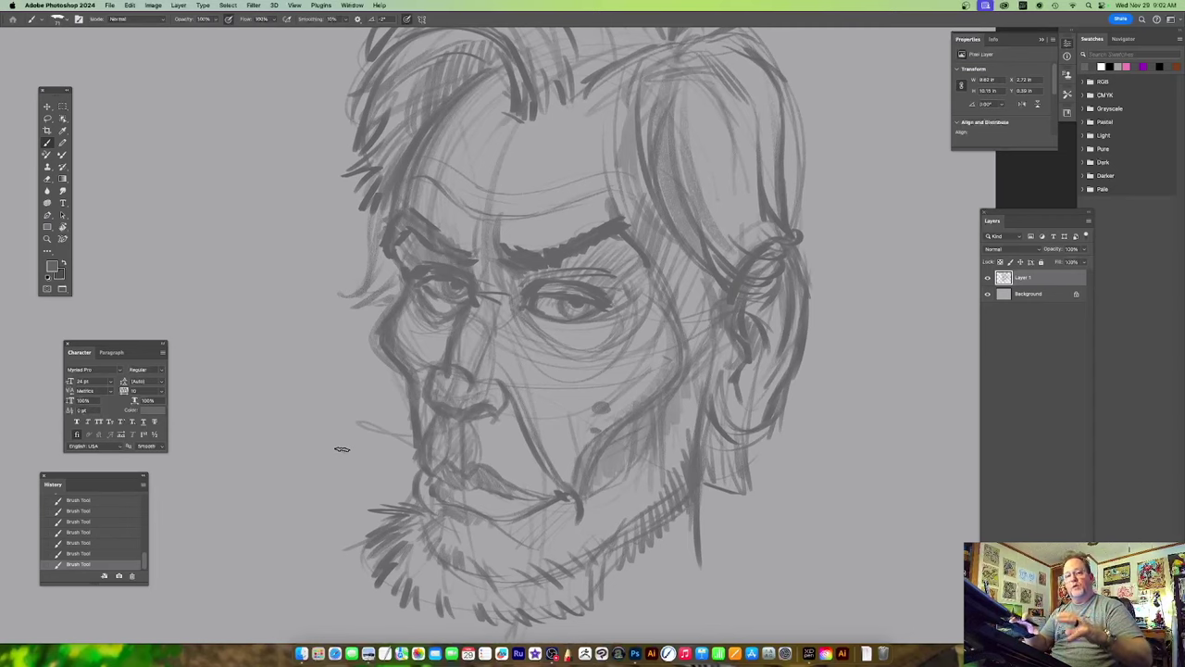
# Try a front neck line descending from beneath the beard.
pyautogui.scroll(-4, 657, 401)
pyautogui.hscroll(3, 658, 401)
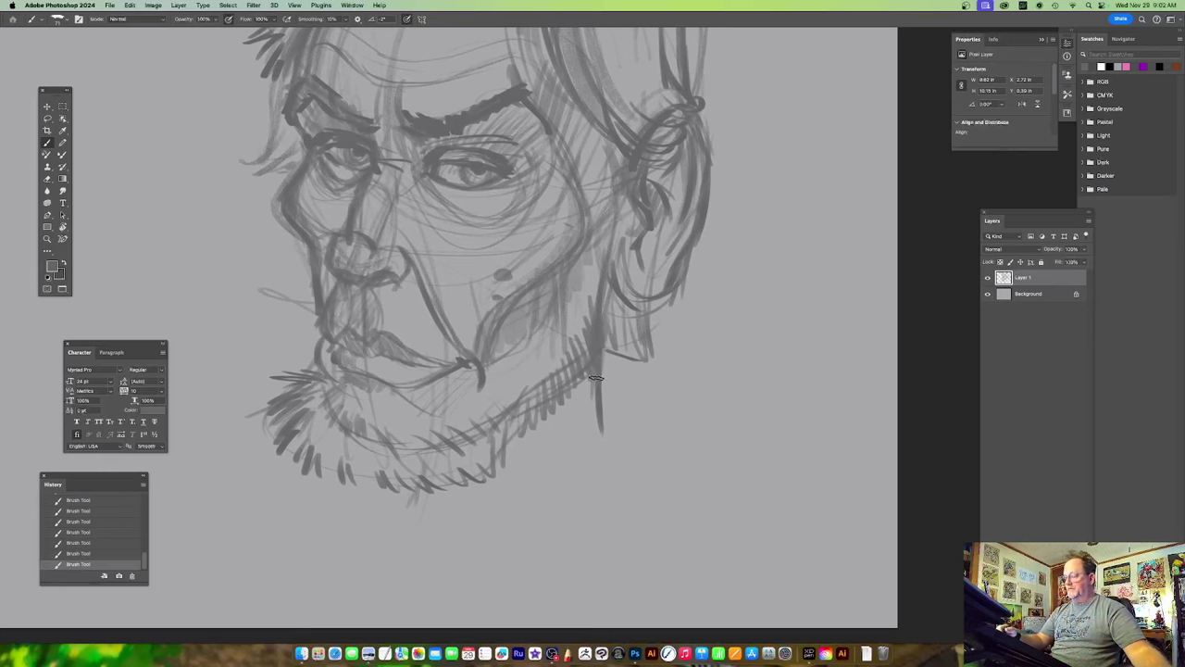
pyautogui.press('super+z')
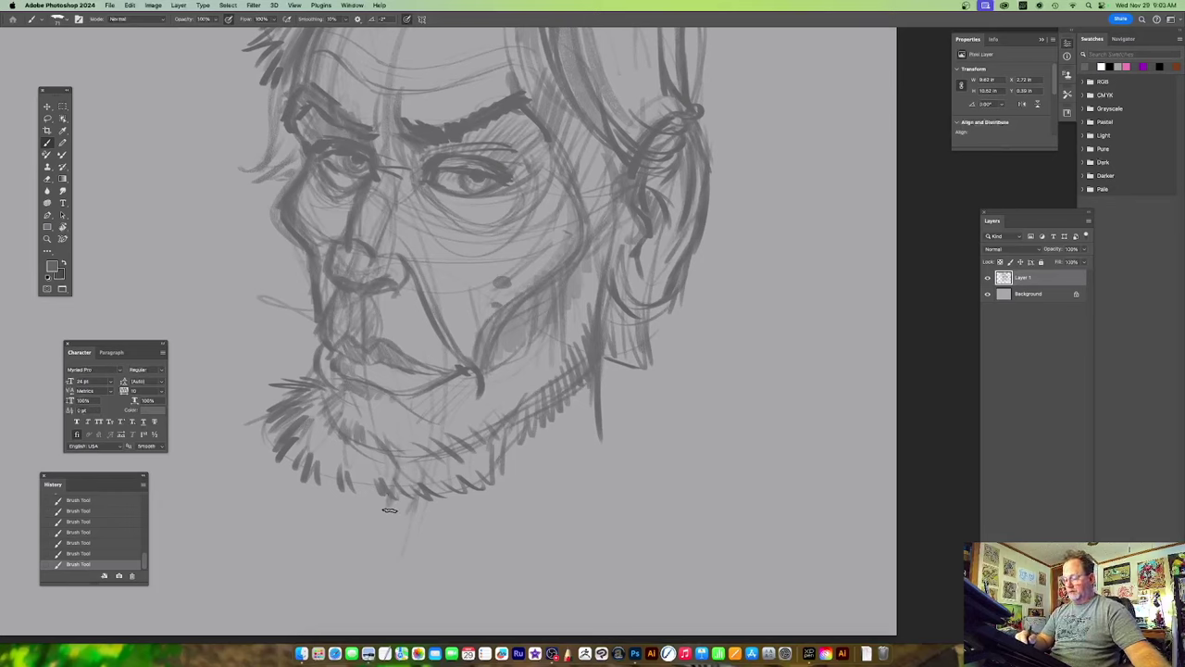
pyautogui.press('super+z')
pyautogui.moveTo(381, 478); pyautogui.dragTo(405, 567)
pyautogui.press('super+z')
# Sketch the front of the neck, the collar's front curve and a diagonal collar edge rising toward the back of the neck.
pyautogui.moveTo(561, 509)
pyautogui.mouseDown()
pyautogui.moveTo(581, 441)
pyautogui.moveTo(551, 437)
pyautogui.mouseUp()
pyautogui.moveTo(452, 497)
pyautogui.mouseDown()
pyautogui.moveTo(356, 499)
pyautogui.moveTo(457, 516)
pyautogui.moveTo(546, 427)
pyautogui.mouseUp()
pyautogui.moveTo(690, 359); pyautogui.dragTo(646, 473)
pyautogui.scroll(-3, 647, 472)
pyautogui.hscroll(-2, 646, 473)
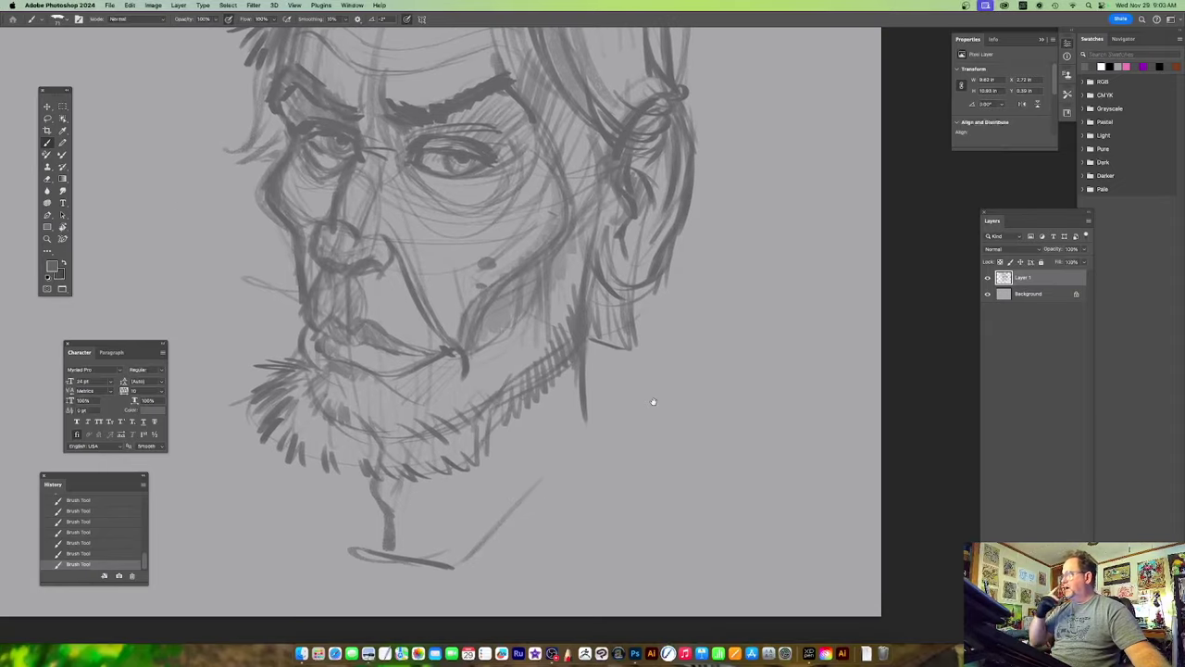
pyautogui.scroll(-3, 639, 406)
pyautogui.moveTo(466, 500); pyautogui.dragTo(587, 378)
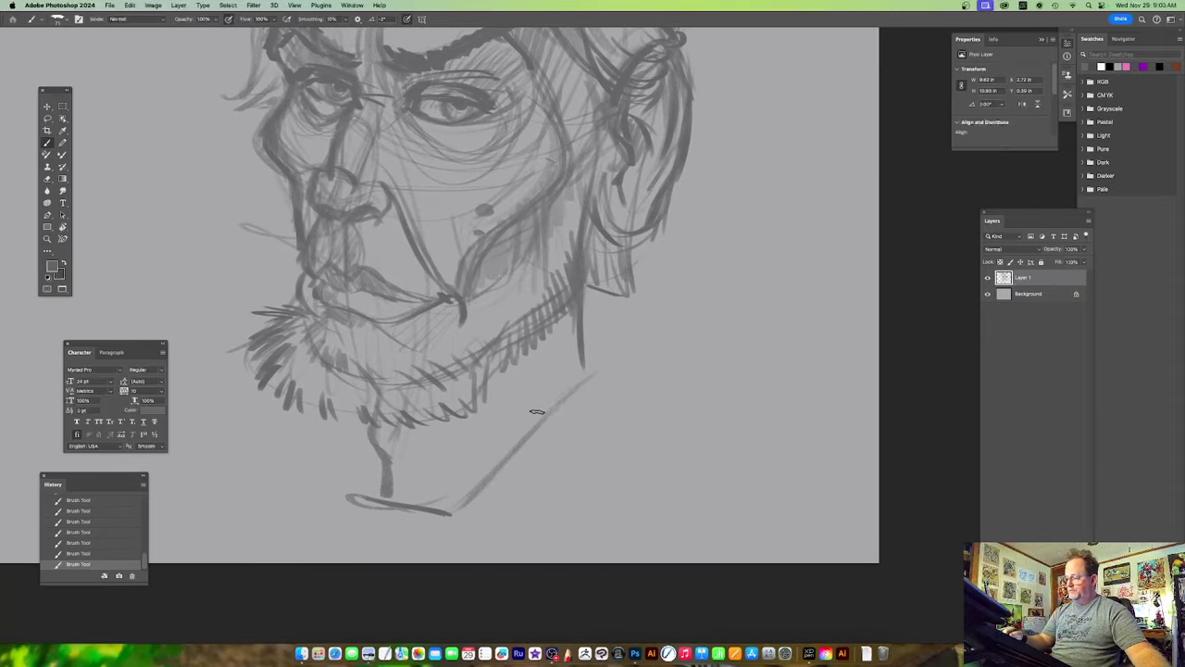
# Sketch the collar's fold behind the neck and its far side beneath the beard.
pyautogui.moveTo(529, 419)
pyautogui.mouseDown()
pyautogui.moveTo(584, 363)
pyautogui.moveTo(615, 352)
pyautogui.moveTo(604, 431)
pyautogui.mouseUp()
pyautogui.hscroll(-2, 649, 361)
pyautogui.scroll(1, 648, 361)
pyautogui.moveTo(404, 454); pyautogui.dragTo(409, 494)
pyautogui.scroll(-3, 664, 335)
pyautogui.hscroll(-2, 664, 335)
pyautogui.moveTo(459, 448)
pyautogui.mouseDown()
pyautogui.moveTo(420, 428)
pyautogui.moveTo(403, 447)
pyautogui.mouseUp()
pyautogui.moveTo(425, 376); pyautogui.dragTo(395, 448)
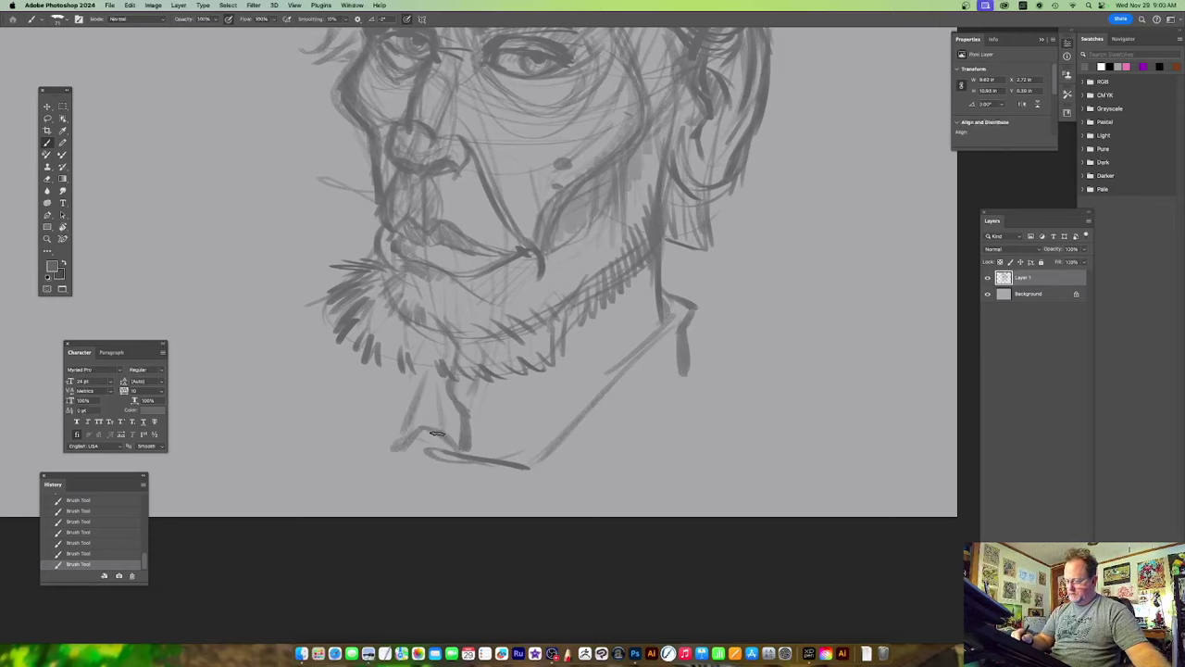
# Sketch the near collar flap's peaked front, its outer edge rising to the back of the neck, and a short line behind it.
pyautogui.scroll(-3, 520, 385)
pyautogui.hscroll(4, 519, 385)
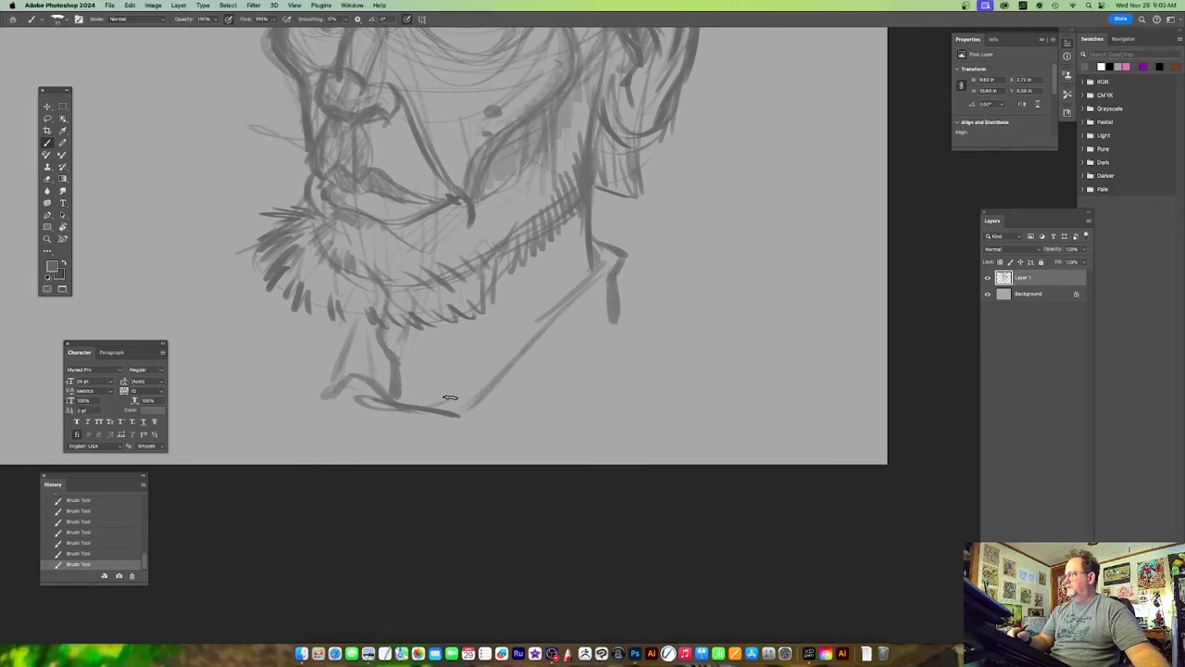
pyautogui.moveTo(435, 404)
pyautogui.mouseDown()
pyautogui.moveTo(473, 387)
pyautogui.moveTo(532, 416)
pyautogui.mouseUp()
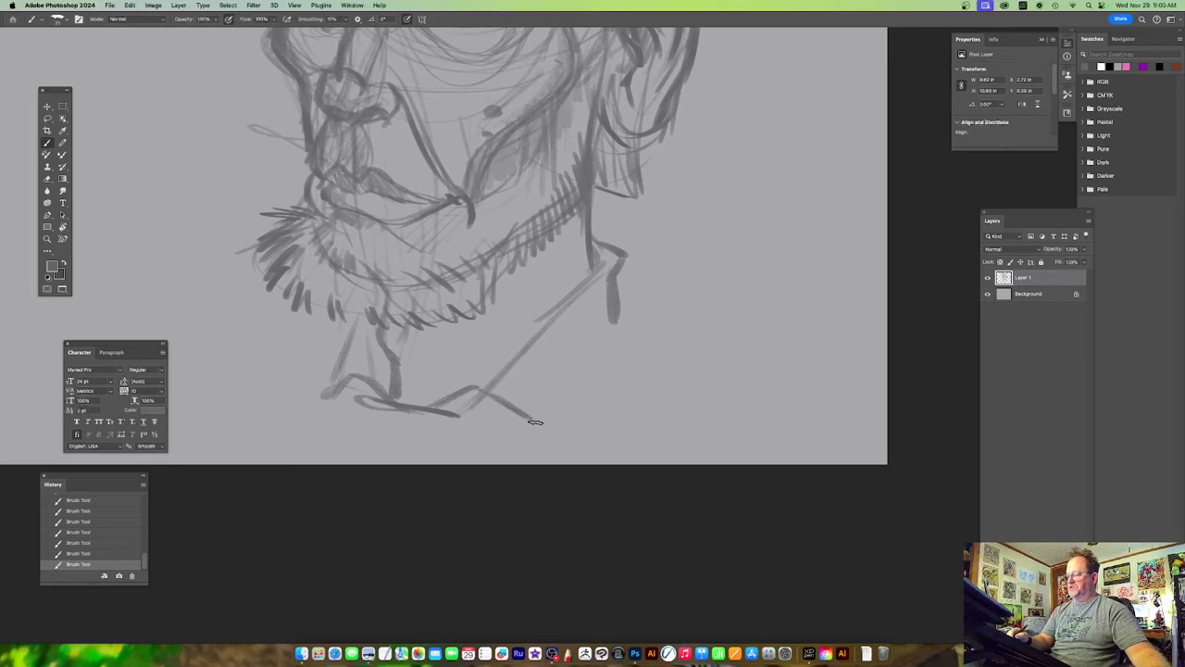
pyautogui.scroll(-1, 651, 339)
pyautogui.hscroll(2, 651, 339)
pyautogui.moveTo(460, 399)
pyautogui.mouseDown()
pyautogui.moveTo(511, 416)
pyautogui.moveTo(567, 313)
pyautogui.moveTo(602, 309)
pyautogui.mouseUp()
pyautogui.scroll(3, 614, 331)
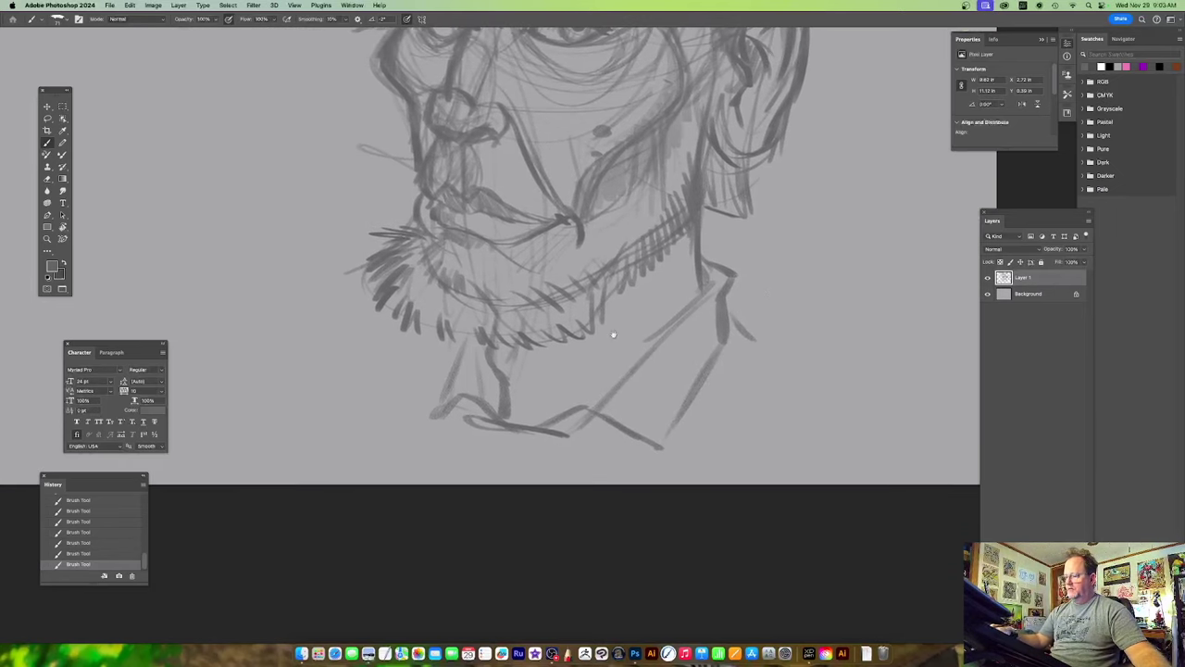
# Darken the near eye's upper lid and strengthen the contour of the near nostril.
pyautogui.scroll(5, 324, 437)
pyautogui.scroll(2, 672, 381)
pyautogui.hscroll(-3, 672, 381)
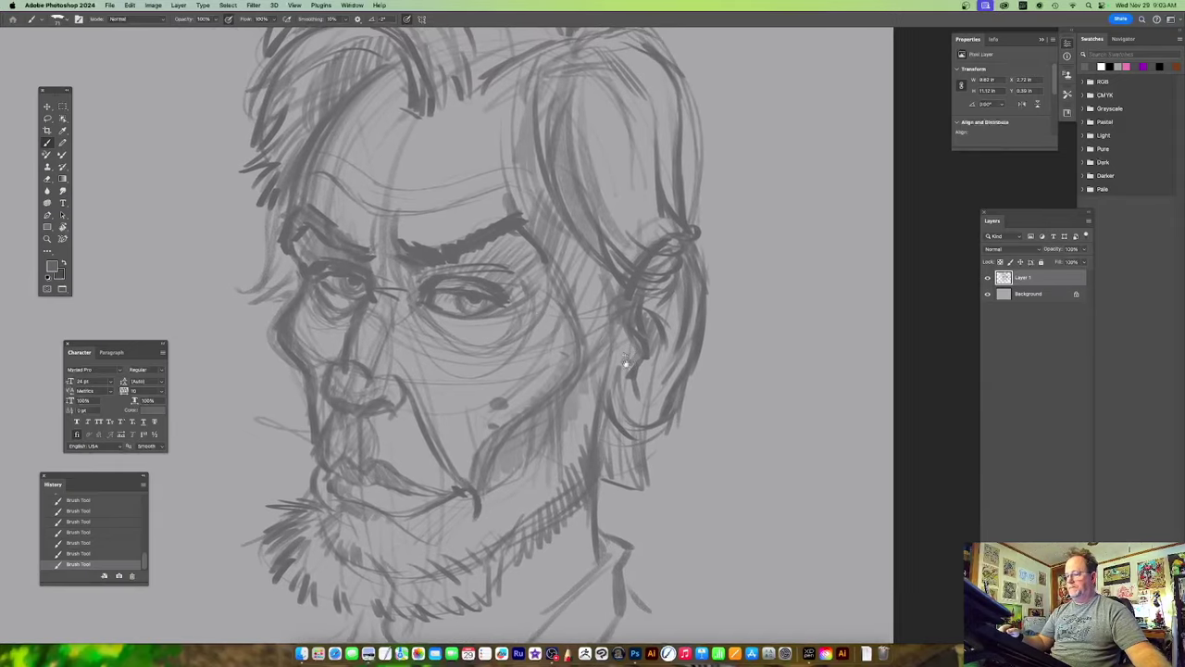
pyautogui.scroll(2, 606, 290)
pyautogui.hscroll(1, 598, 302)
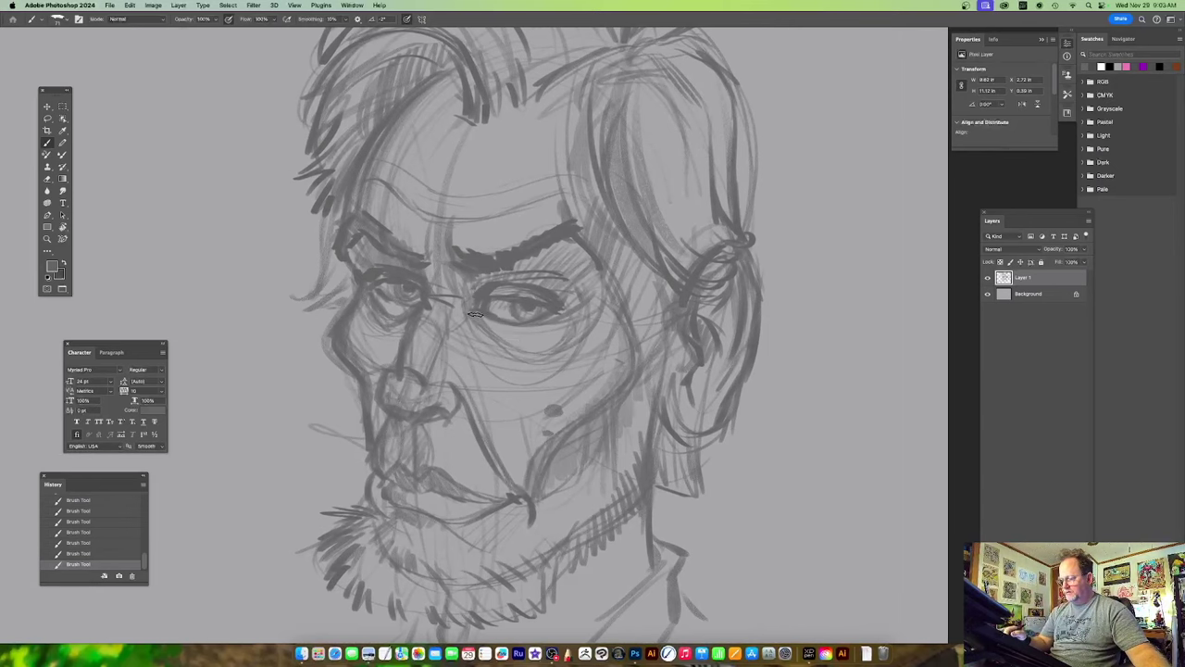
pyautogui.scroll(2, 500, 304)
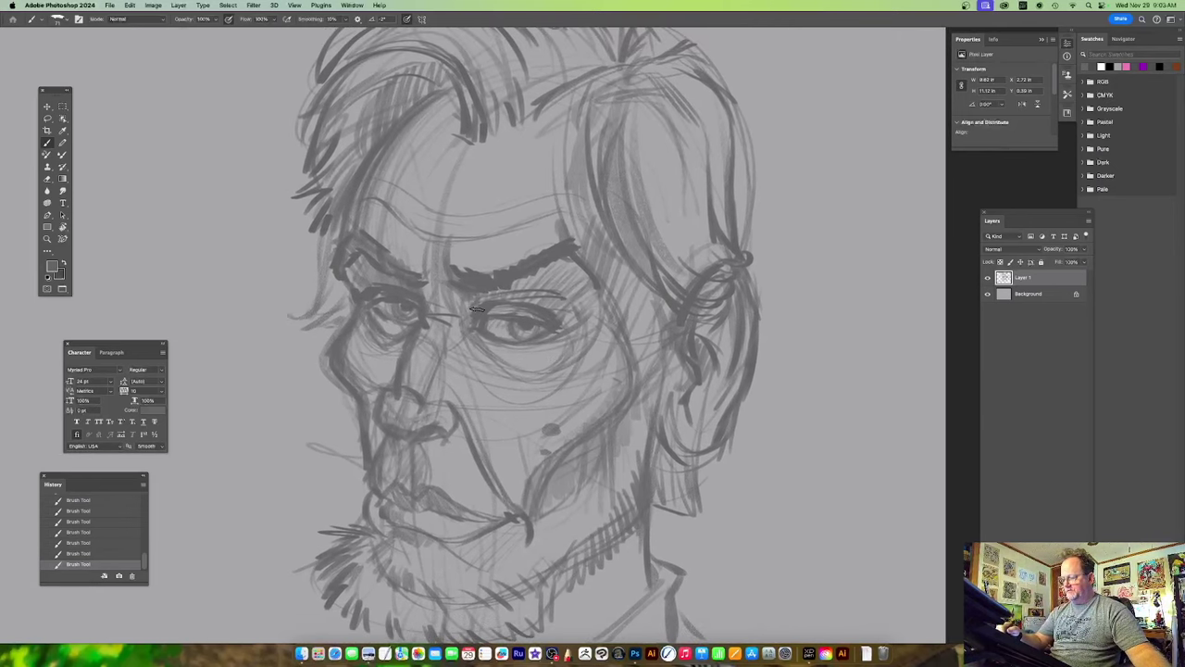
pyautogui.scroll(-2, 574, 269)
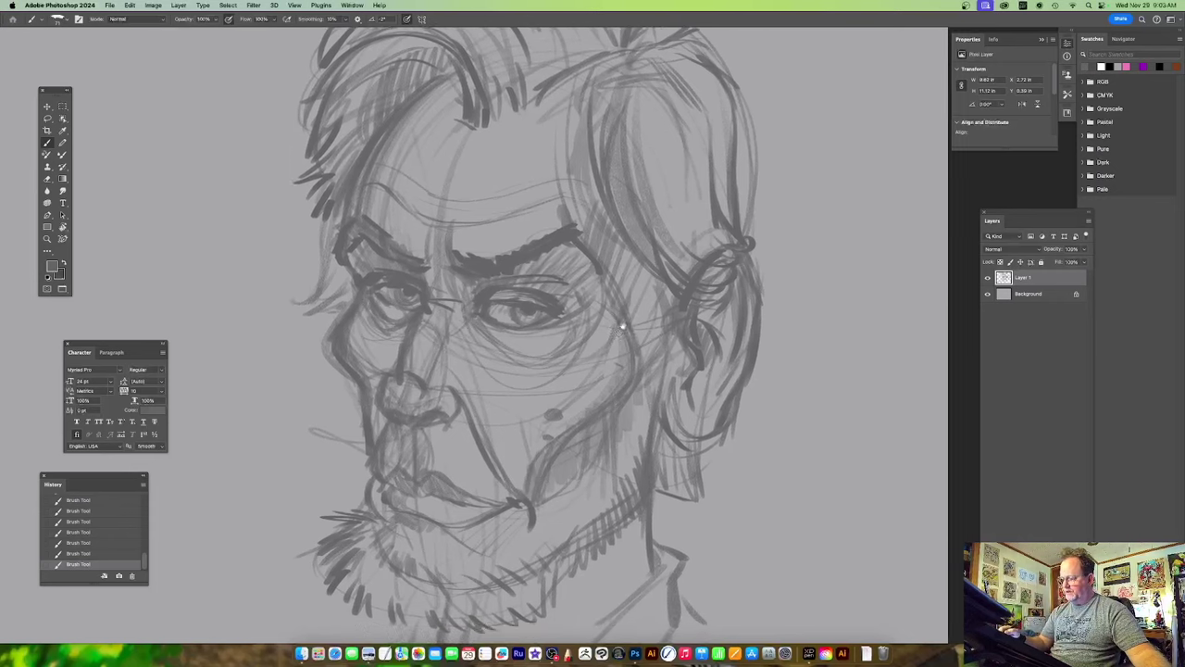
pyautogui.moveTo(477, 309)
pyautogui.mouseDown()
pyautogui.moveTo(552, 363)
pyautogui.moveTo(584, 293)
pyautogui.mouseUp()
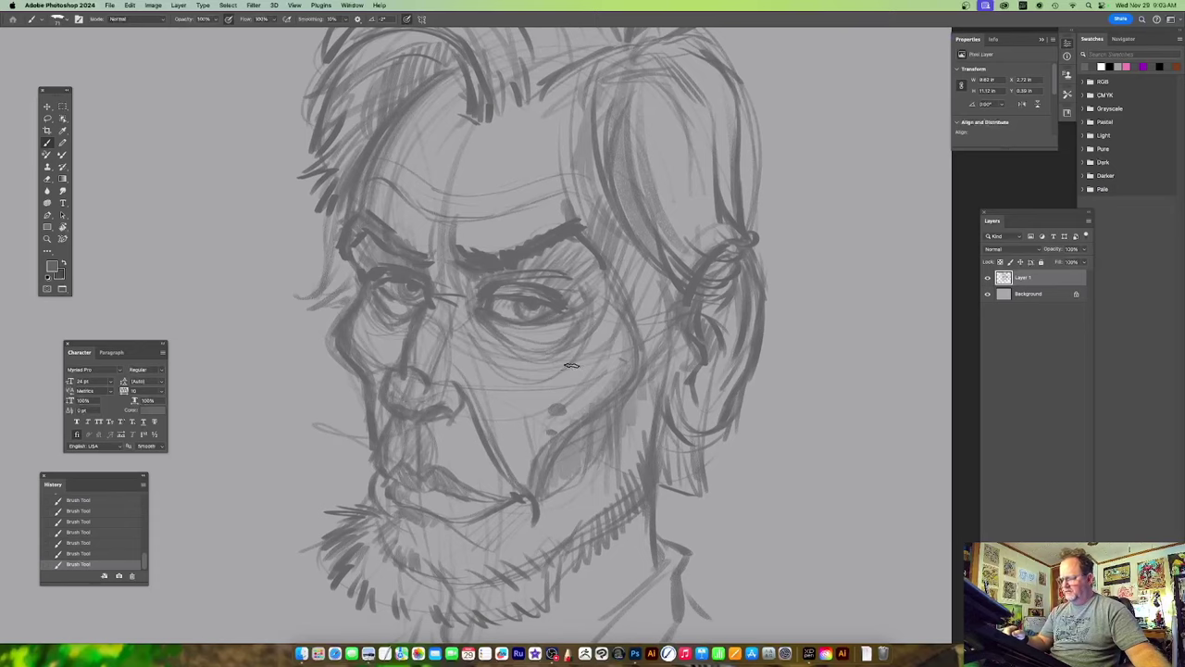
pyautogui.scroll(-1, 611, 301)
pyautogui.moveTo(465, 371)
pyautogui.mouseDown()
pyautogui.moveTo(439, 370)
pyautogui.moveTo(471, 385)
pyautogui.moveTo(462, 407)
pyautogui.mouseUp()
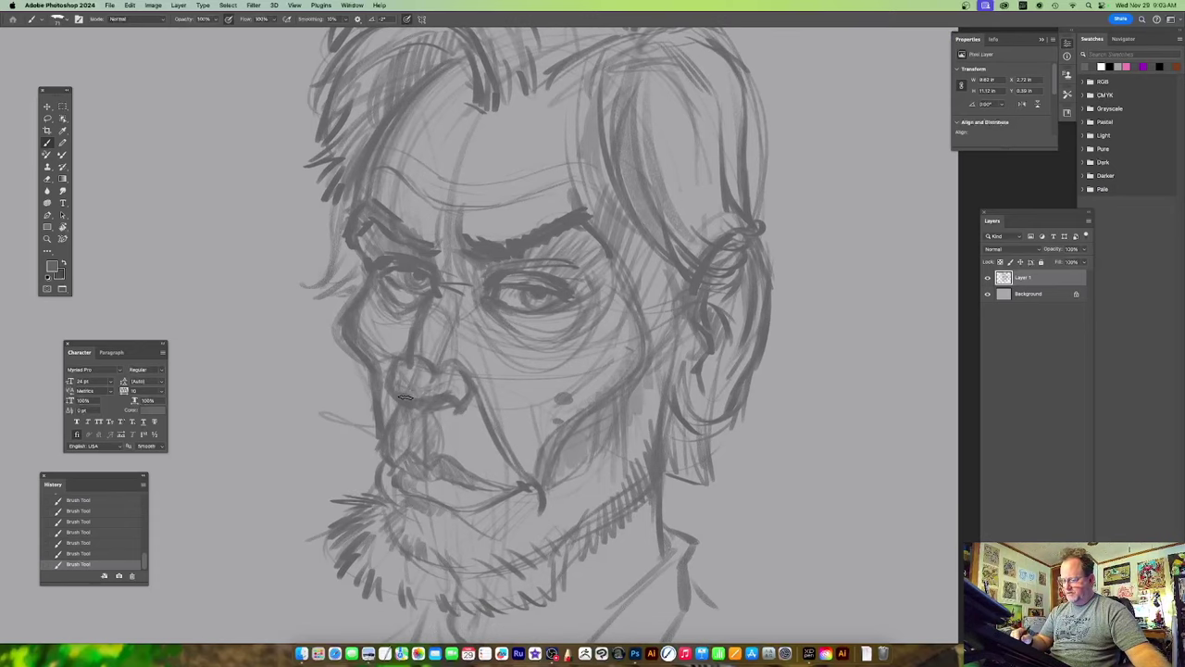
# Strengthen the curved wrinkle lines across the forehead above the eyebrows.
pyautogui.scroll(5, 509, 376)
pyautogui.moveTo(456, 263); pyautogui.dragTo(410, 348)
pyautogui.moveTo(423, 303); pyautogui.dragTo(492, 299)
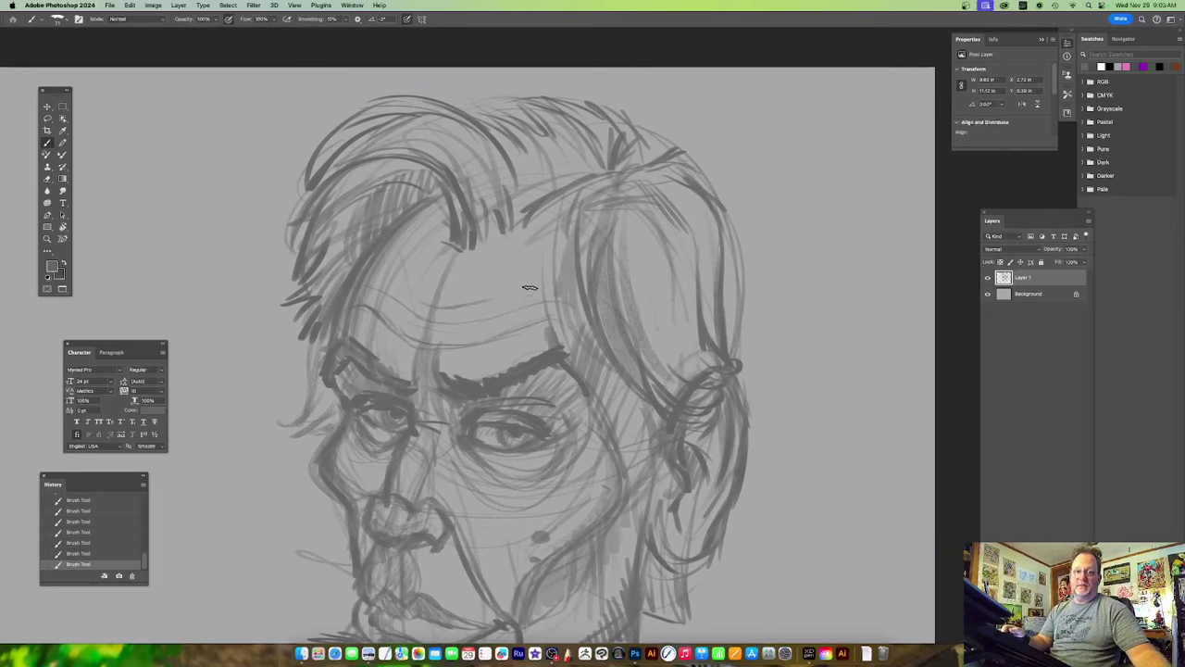
pyautogui.scroll(-4, 426, 278)
pyautogui.hscroll(-3, 426, 278)
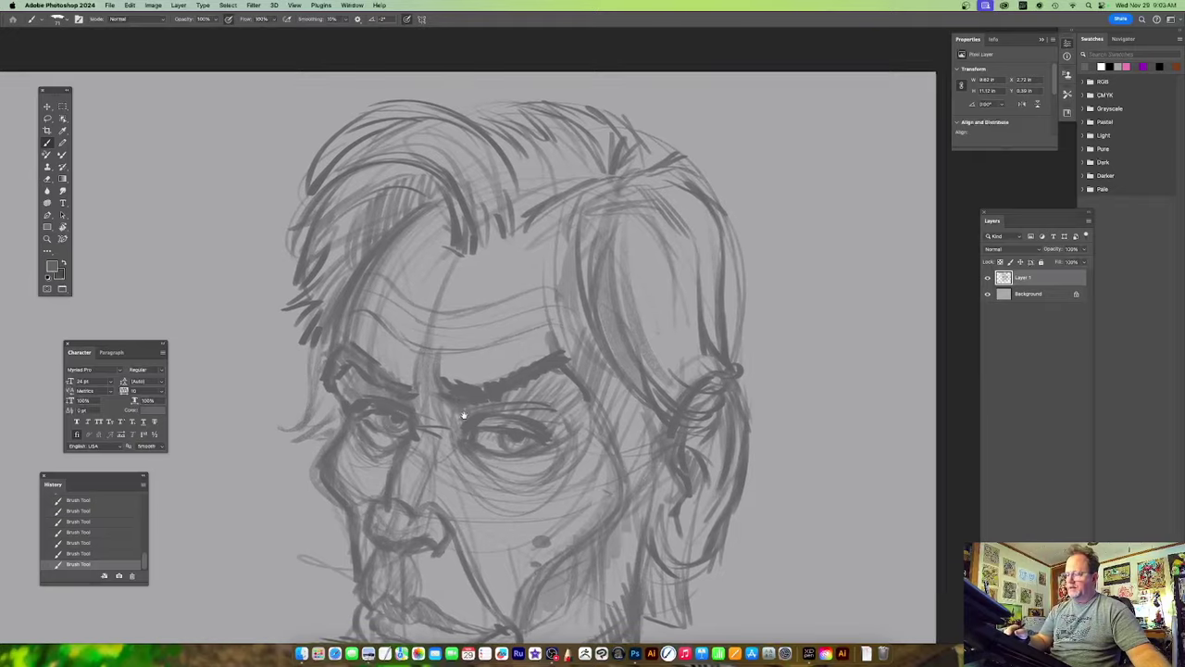
# Add short hair strokes at the far temple beside the far eyebrow.
pyautogui.moveTo(393, 258); pyautogui.dragTo(370, 280)
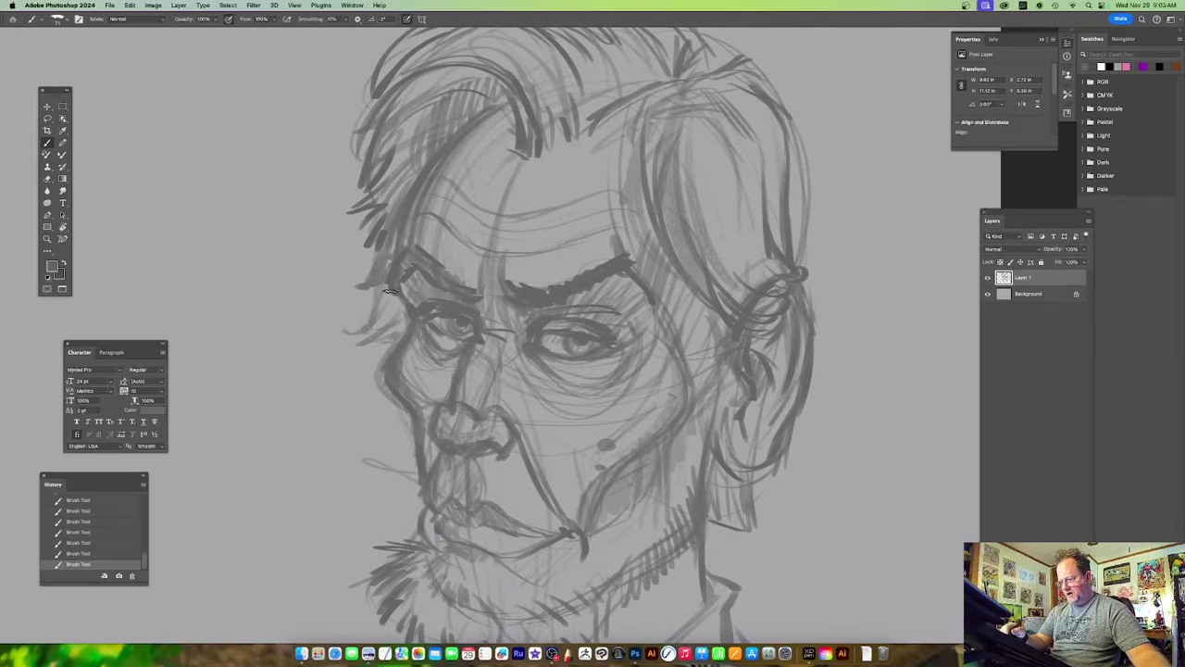
pyautogui.moveTo(389, 326); pyautogui.dragTo(386, 348)
pyautogui.scroll(3, 548, 379)
pyautogui.hscroll(6, 547, 379)
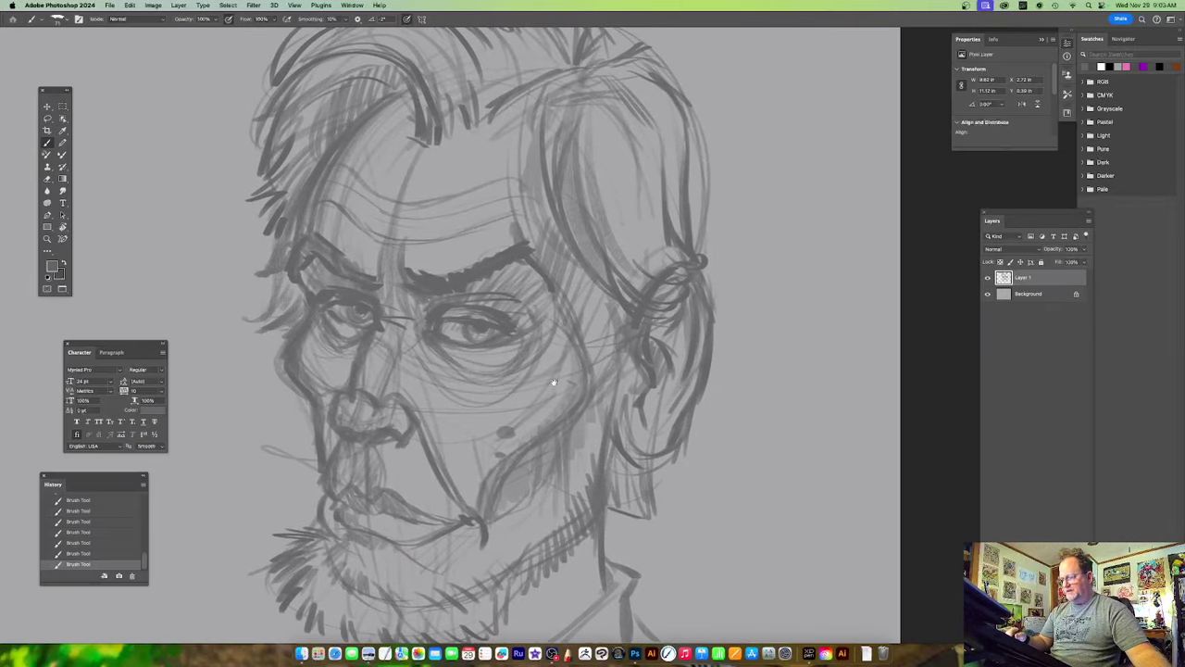
pyautogui.scroll(-2, 600, 488)
pyautogui.hscroll(-1, 600, 488)
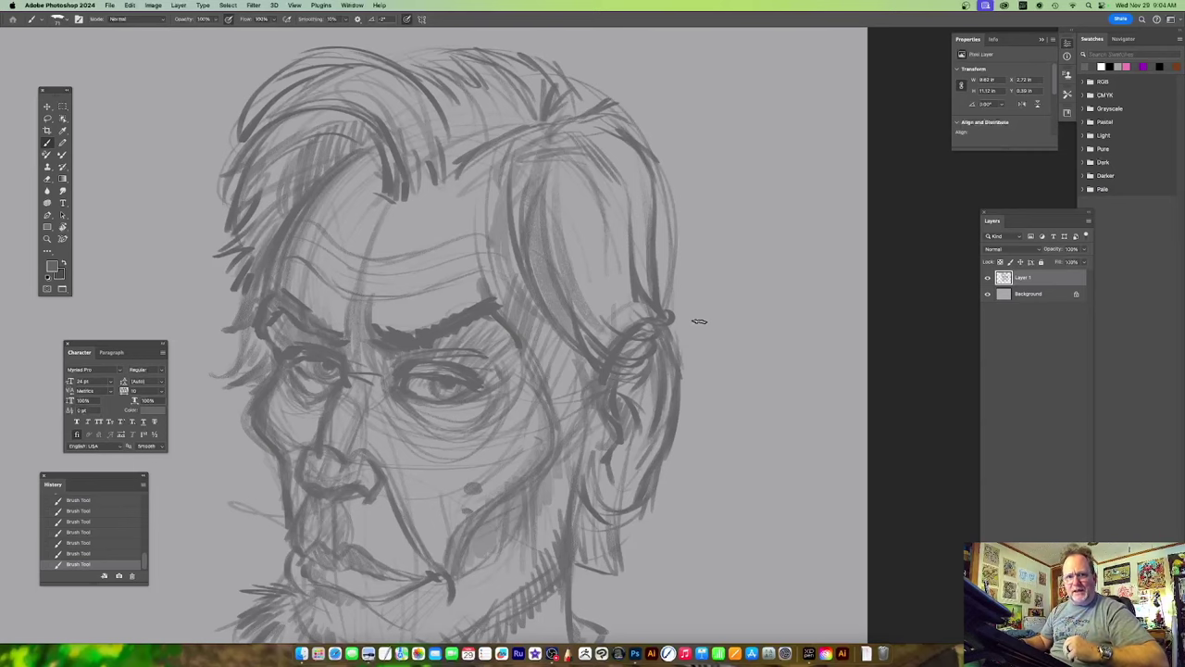
# Sketch hair strokes across the top of the head and extend a loose tuft above the forelock.
pyautogui.scroll(3, 538, 231)
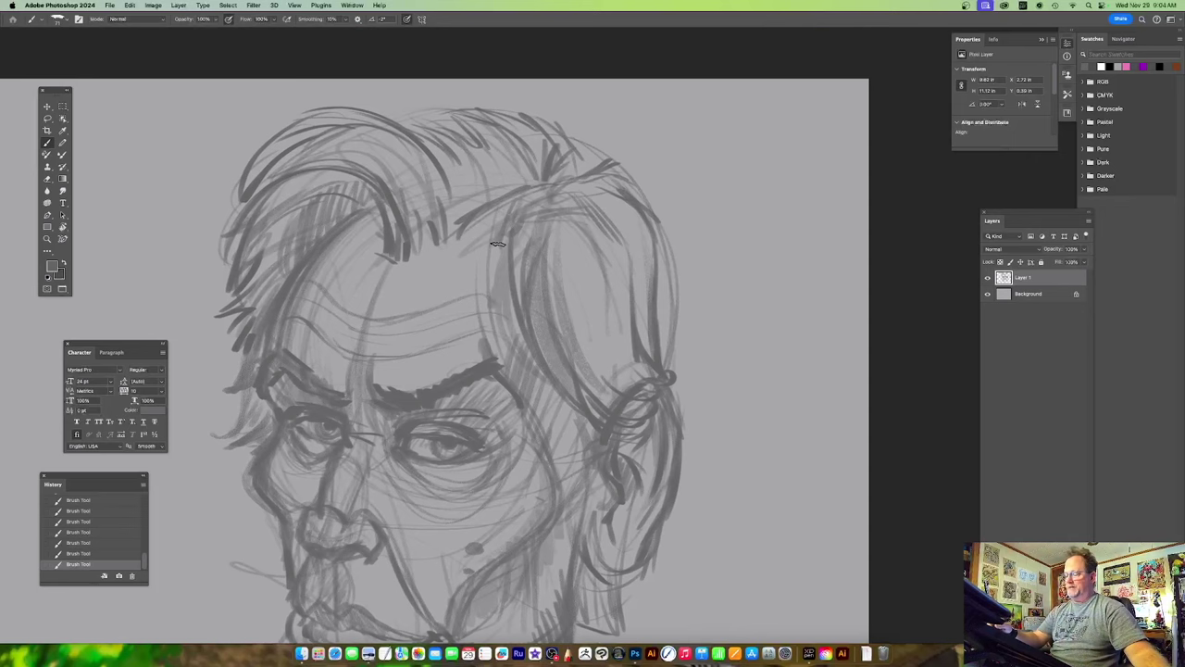
pyautogui.scroll(4, 512, 278)
pyautogui.hscroll(-3, 512, 278)
pyautogui.moveTo(521, 280)
pyautogui.mouseDown()
pyautogui.moveTo(525, 233)
pyautogui.moveTo(545, 225)
pyautogui.mouseUp()
pyautogui.moveTo(558, 274); pyautogui.dragTo(562, 218)
pyautogui.moveTo(574, 266); pyautogui.dragTo(572, 228)
pyautogui.moveTo(661, 222)
pyautogui.mouseDown()
pyautogui.moveTo(595, 285)
pyautogui.moveTo(530, 236)
pyautogui.moveTo(465, 232)
pyautogui.mouseUp()
pyautogui.moveTo(406, 287)
pyautogui.mouseDown()
pyautogui.moveTo(576, 327)
pyautogui.moveTo(473, 258)
pyautogui.mouseUp()
pyautogui.moveTo(507, 272); pyautogui.dragTo(448, 263)
pyautogui.moveTo(653, 338); pyautogui.dragTo(497, 326)
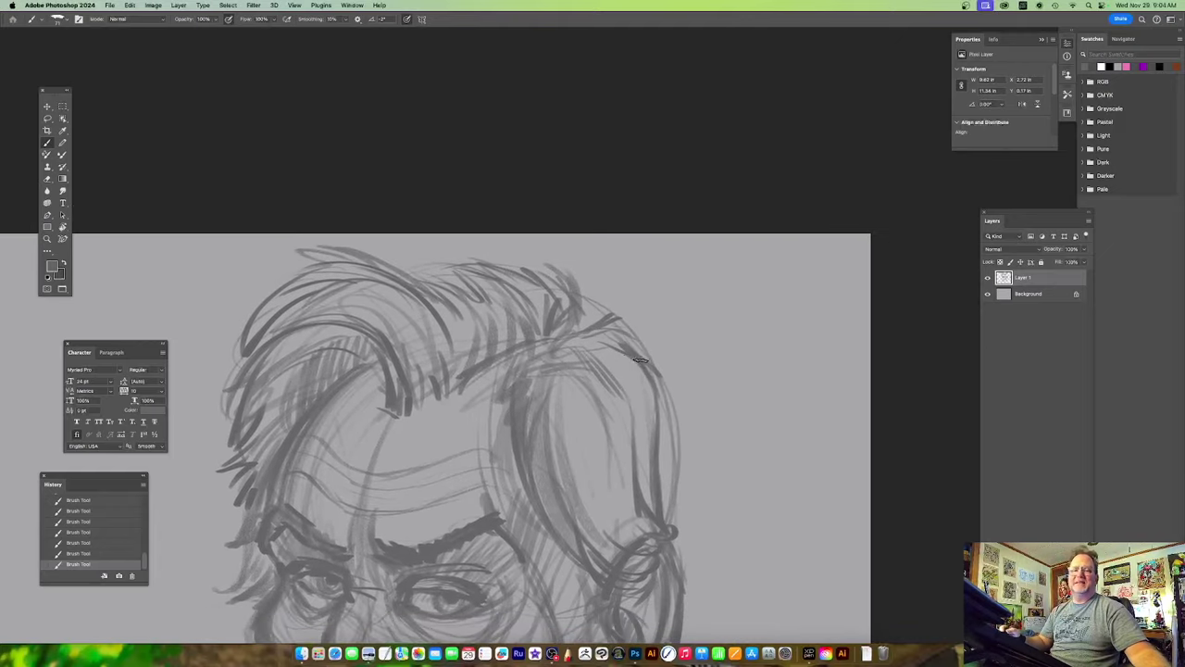
# Add darker hair strokes at the crown and down the back of the head.
pyautogui.moveTo(583, 315)
pyautogui.mouseDown()
pyautogui.moveTo(573, 285)
pyautogui.moveTo(607, 305)
pyautogui.mouseUp()
pyautogui.moveTo(570, 341); pyautogui.dragTo(606, 323)
pyautogui.moveTo(689, 397)
pyautogui.mouseDown()
pyautogui.moveTo(599, 273)
pyautogui.moveTo(544, 229)
pyautogui.moveTo(564, 391)
pyautogui.mouseUp()
pyautogui.scroll(-6, 619, 425)
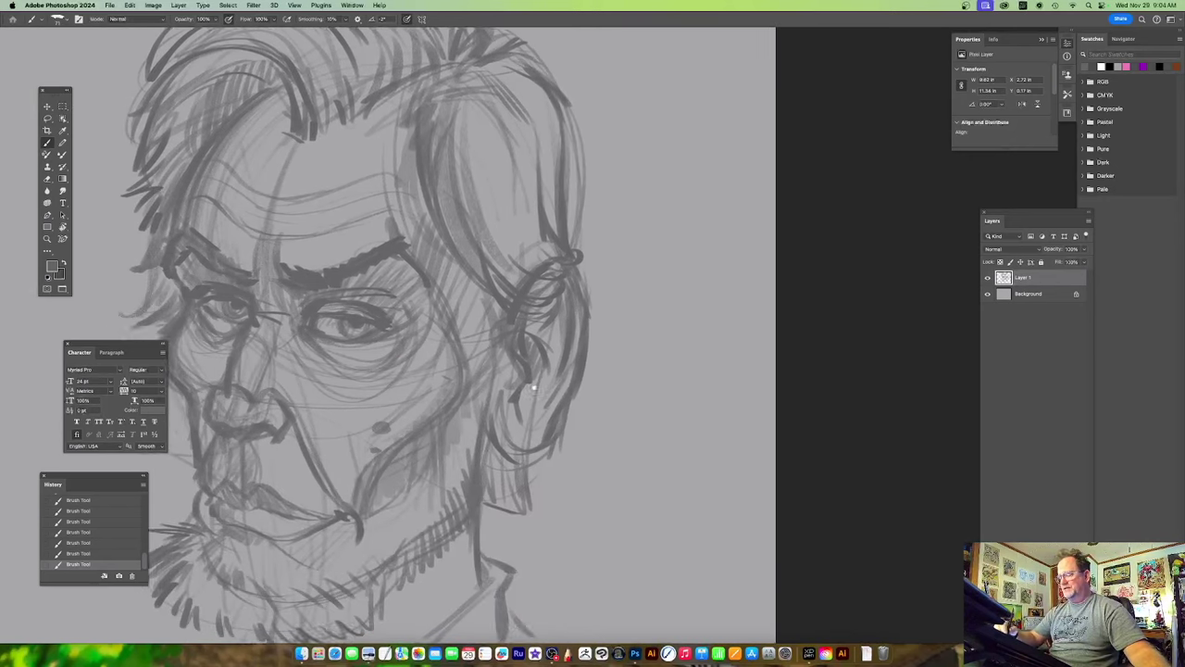
# Sketch a sloping shoulder line behind the collar and darken the outer edge of the near collar flap.
pyautogui.scroll(-9, 616, 238)
pyautogui.hscroll(-5, 616, 238)
pyautogui.scroll(-9, 615, 238)
pyautogui.hscroll(5, 598, 307)
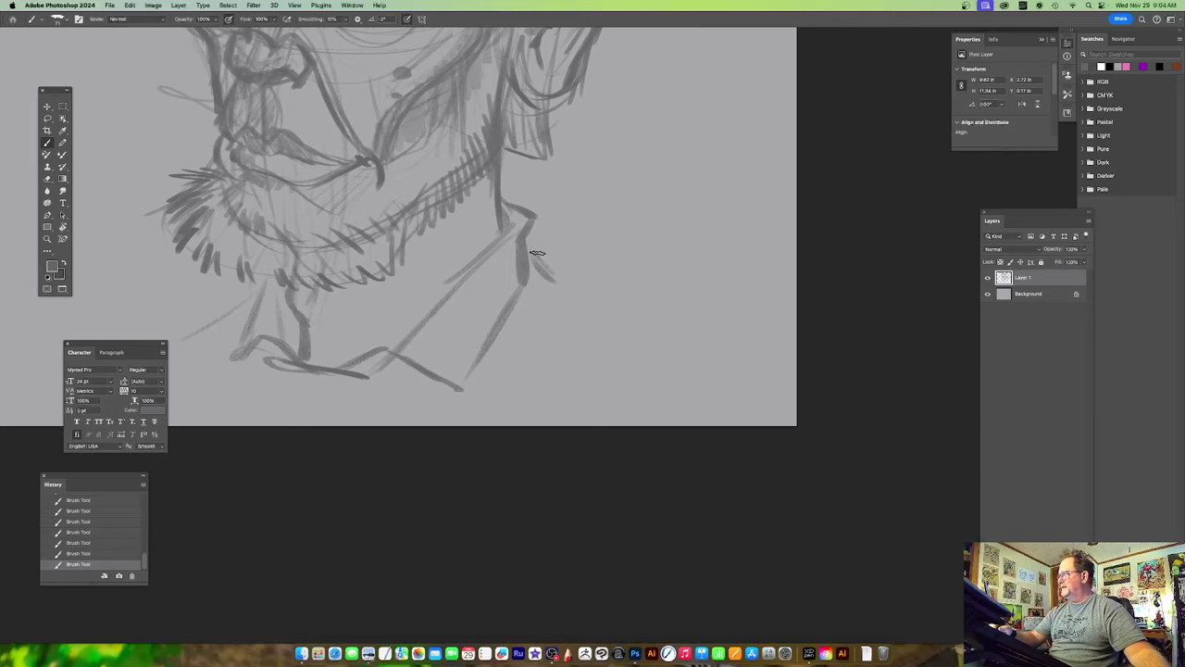
pyautogui.moveTo(538, 252); pyautogui.dragTo(583, 344)
pyautogui.moveTo(523, 283); pyautogui.dragTo(435, 410)
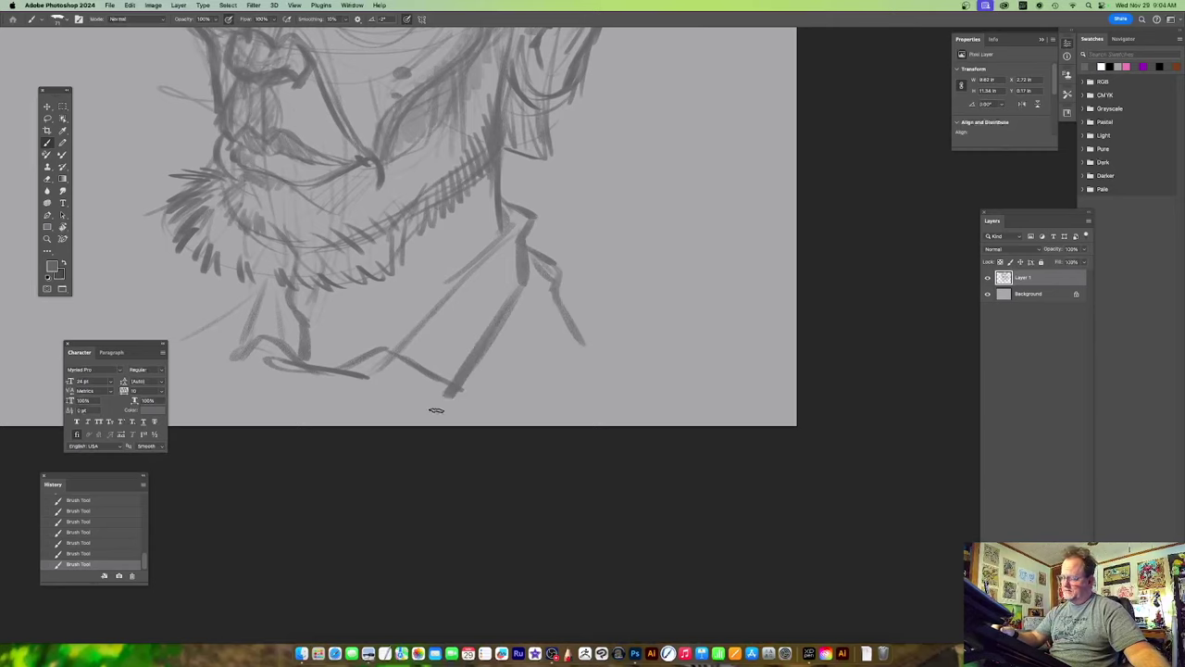
pyautogui.scroll(3, 457, 294)
pyautogui.hscroll(-9, 457, 294)
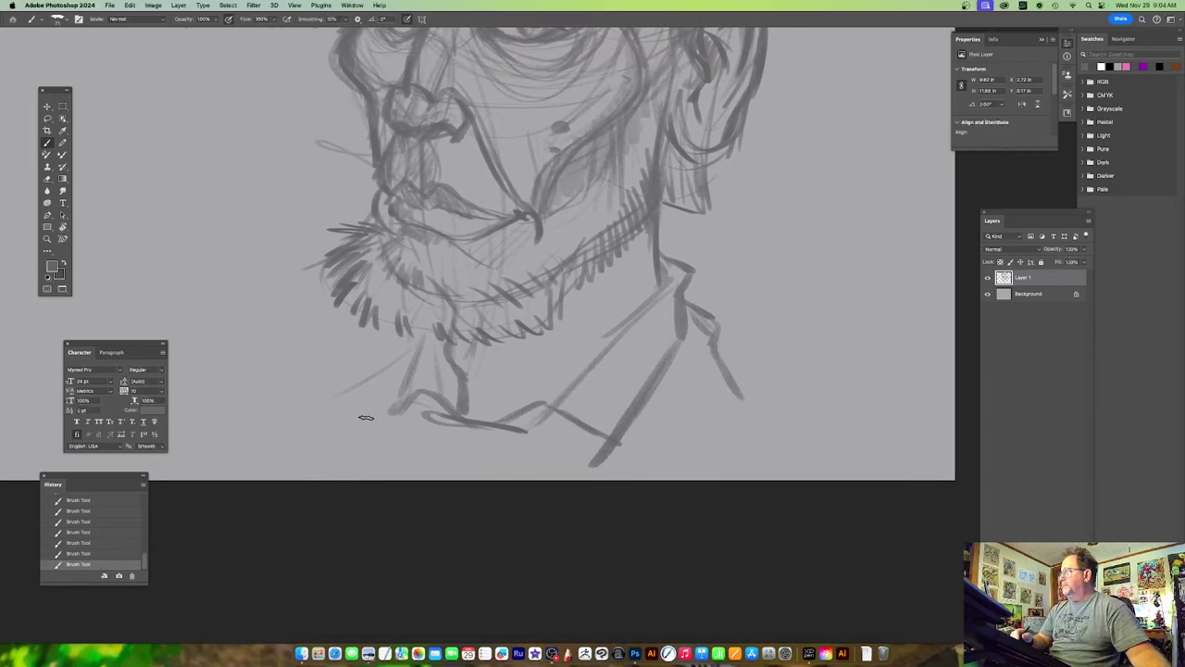
# Sketch a rounded neckpiece beneath the collar's front opening, divided by short vertical fold lines.
pyautogui.moveTo(439, 426); pyautogui.dragTo(433, 454)
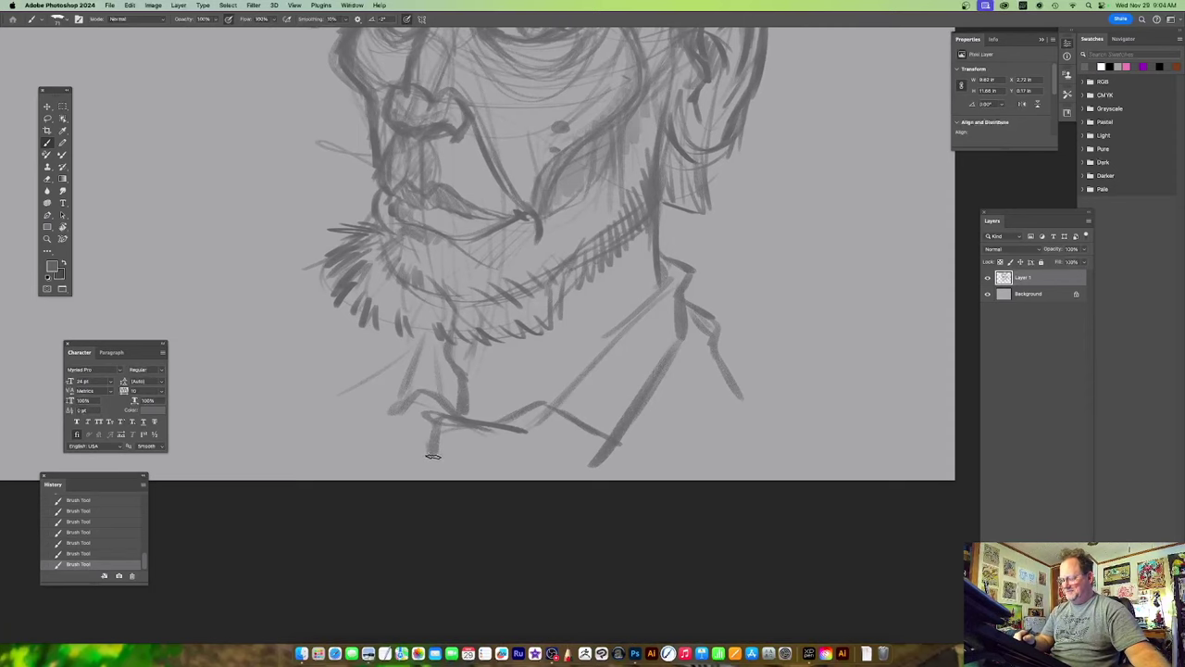
pyautogui.moveTo(520, 431); pyautogui.dragTo(508, 464)
pyautogui.moveTo(433, 453); pyautogui.dragTo(480, 467)
pyautogui.moveTo(518, 398); pyautogui.dragTo(576, 411)
pyautogui.moveTo(498, 431)
pyautogui.mouseDown()
pyautogui.moveTo(454, 427)
pyautogui.moveTo(486, 464)
pyautogui.mouseUp()
pyautogui.moveTo(609, 428)
pyautogui.mouseDown()
pyautogui.moveTo(621, 440)
pyautogui.moveTo(574, 481)
pyautogui.mouseUp()
pyautogui.moveTo(678, 268); pyautogui.dragTo(688, 324)
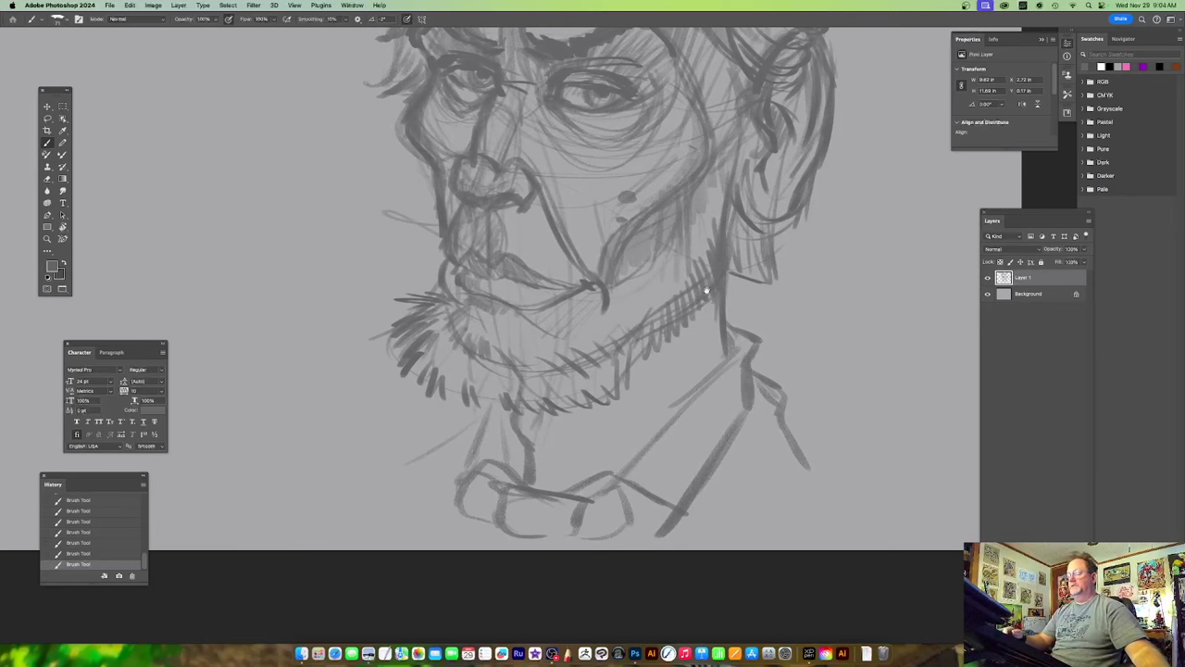
pyautogui.scroll(4, 706, 291)
pyautogui.hscroll(2, 706, 290)
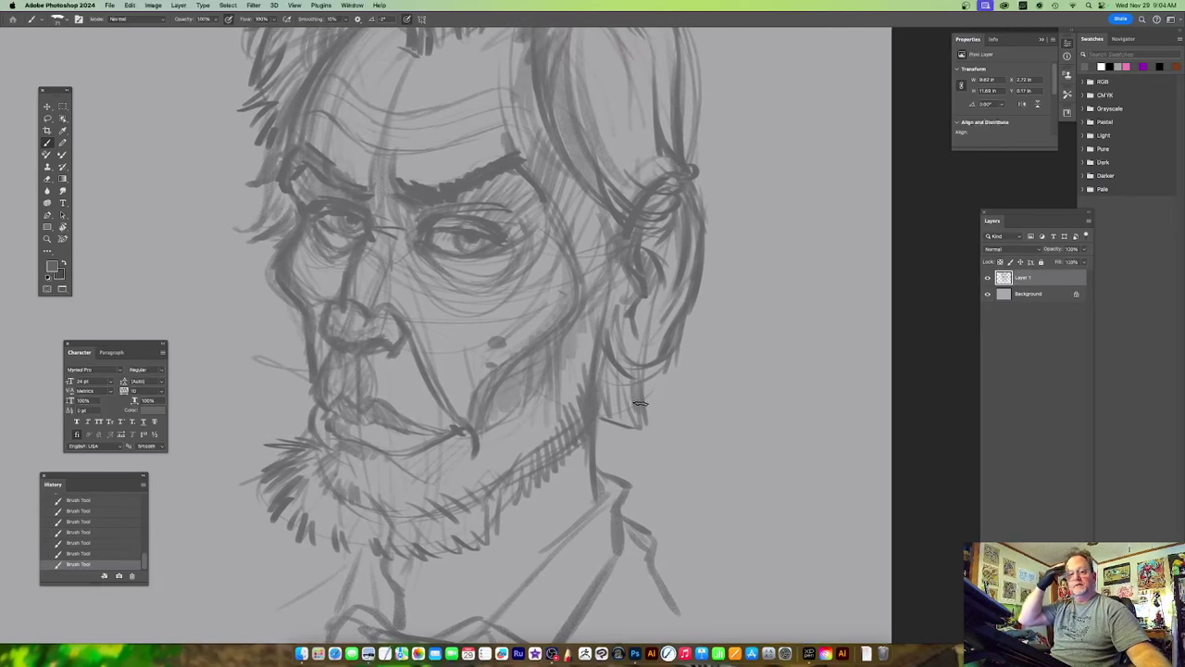
# Darken the beard along the near jaw and hatch the area between the nose, lips and smile line.
pyautogui.moveTo(597, 359)
pyautogui.mouseDown()
pyautogui.moveTo(602, 428)
pyautogui.moveTo(655, 326)
pyautogui.moveTo(665, 340)
pyautogui.moveTo(644, 367)
pyautogui.moveTo(619, 347)
pyautogui.moveTo(625, 408)
pyautogui.moveTo(604, 389)
pyautogui.moveTo(582, 440)
pyautogui.moveTo(530, 476)
pyautogui.mouseUp()
pyautogui.scroll(-1, 588, 370)
pyautogui.hscroll(-1, 588, 370)
pyautogui.moveTo(590, 389); pyautogui.dragTo(615, 415)
pyautogui.scroll(2, 615, 416)
pyautogui.hscroll(-1, 615, 416)
pyautogui.hscroll(-1, 600, 409)
pyautogui.moveTo(461, 384)
pyautogui.mouseDown()
pyautogui.moveTo(448, 427)
pyautogui.moveTo(488, 405)
pyautogui.moveTo(478, 448)
pyautogui.mouseUp()
pyautogui.scroll(-5, 639, 421)
pyautogui.hscroll(-2, 639, 421)
pyautogui.moveTo(580, 358); pyautogui.dragTo(582, 353)
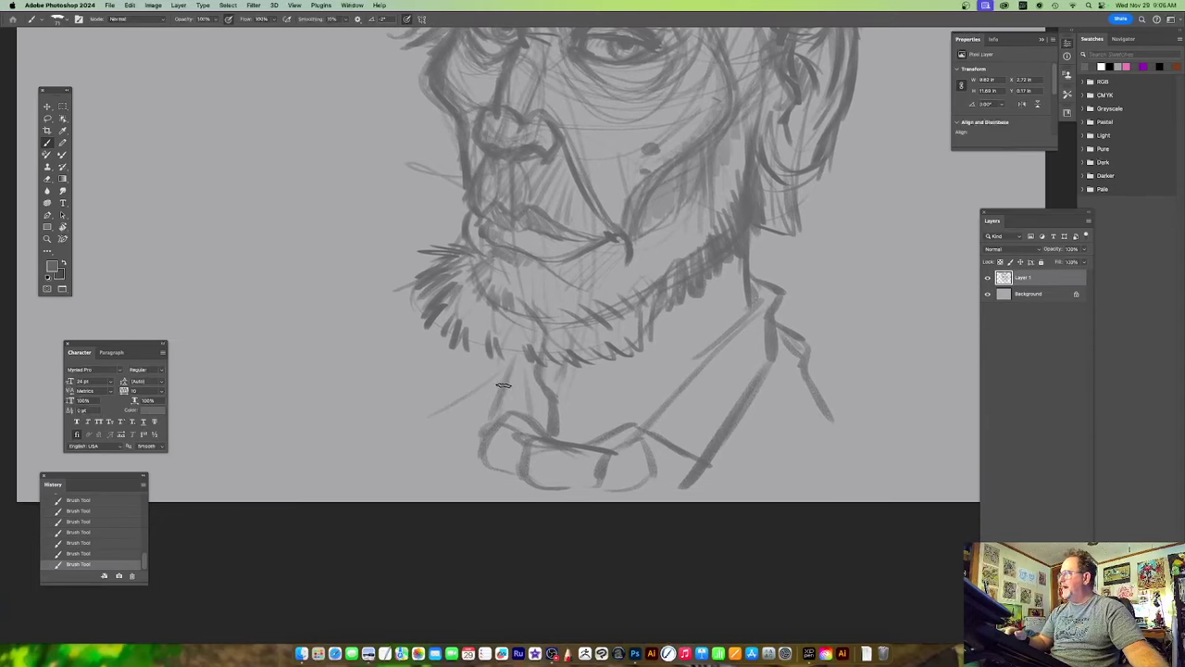
# Sketch the far shoulder sloping out from beneath the beard, with a short line angling down from its end.
pyautogui.moveTo(510, 357); pyautogui.dragTo(415, 453)
pyautogui.moveTo(483, 388); pyautogui.dragTo(448, 418)
pyautogui.moveTo(476, 393); pyautogui.dragTo(332, 447)
pyautogui.moveTo(338, 451); pyautogui.dragTo(412, 478)
pyautogui.moveTo(809, 407); pyautogui.dragTo(801, 409)
# Extend the near shoulder line outward and add a short vertical seam below it.
pyautogui.hscroll(5, 801, 408)
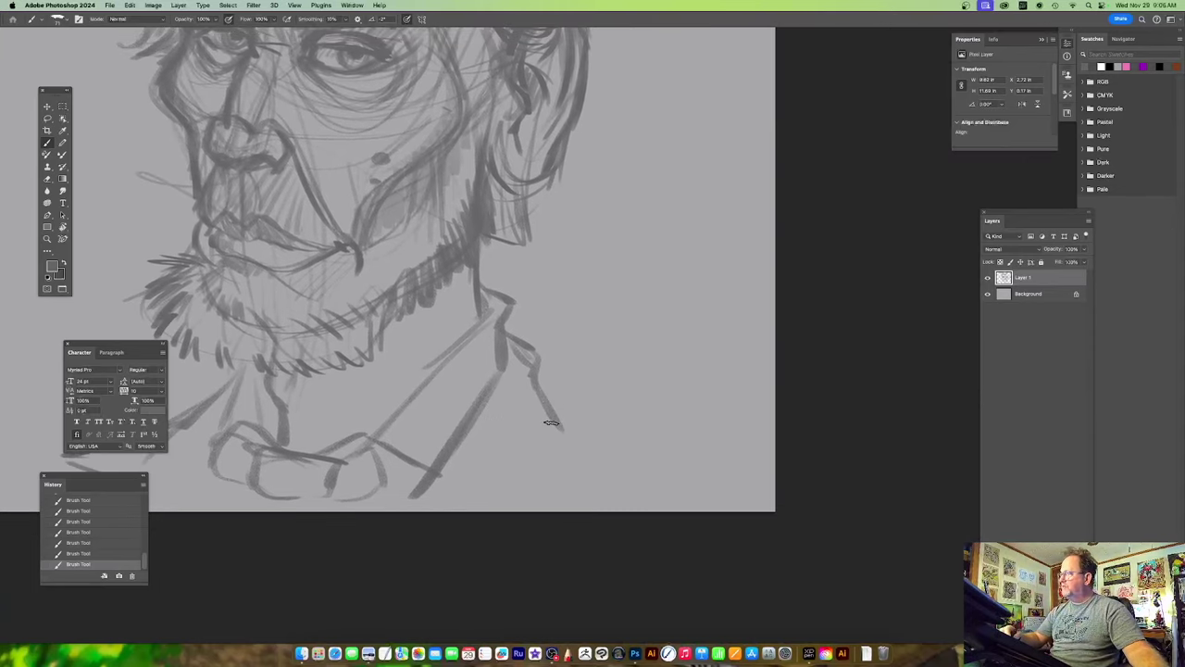
pyautogui.moveTo(555, 426)
pyautogui.mouseDown()
pyautogui.moveTo(564, 490)
pyautogui.moveTo(598, 460)
pyautogui.moveTo(640, 487)
pyautogui.mouseUp()
pyautogui.moveTo(575, 254); pyautogui.dragTo(579, 265)
pyautogui.scroll(2, 578, 265)
pyautogui.hscroll(-2, 578, 265)
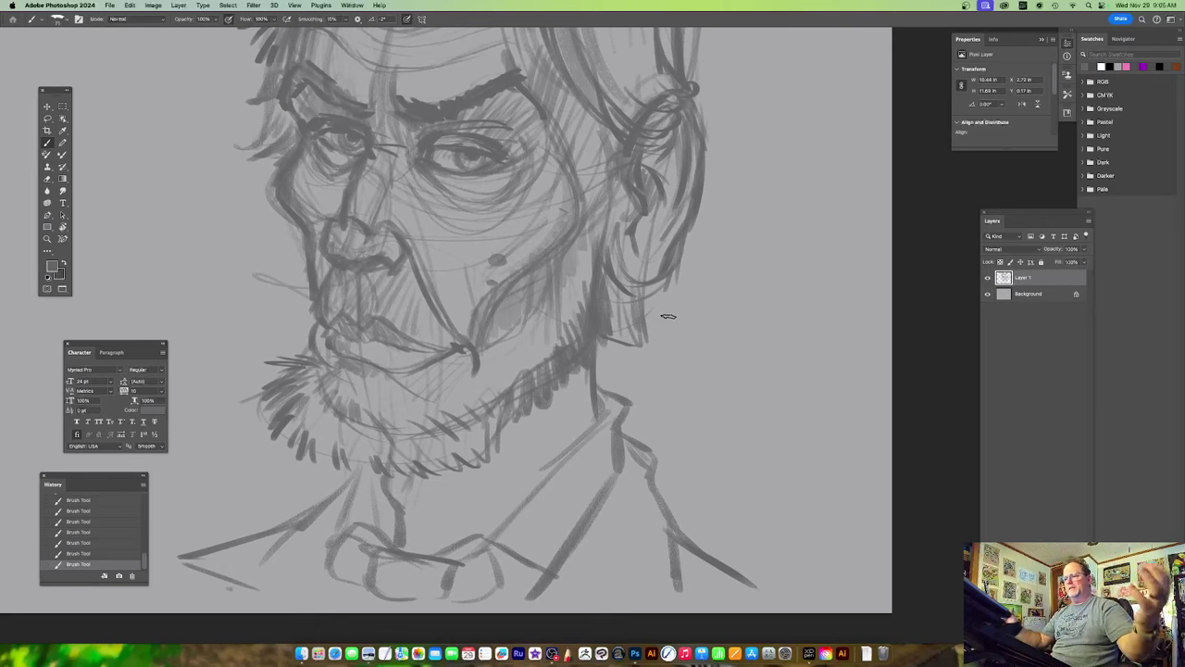
# Redraw the upper lip with a darker contour running toward the near corner of the mouth.
pyautogui.moveTo(563, 251); pyautogui.dragTo(663, 353)
pyautogui.scroll(2, 514, 404)
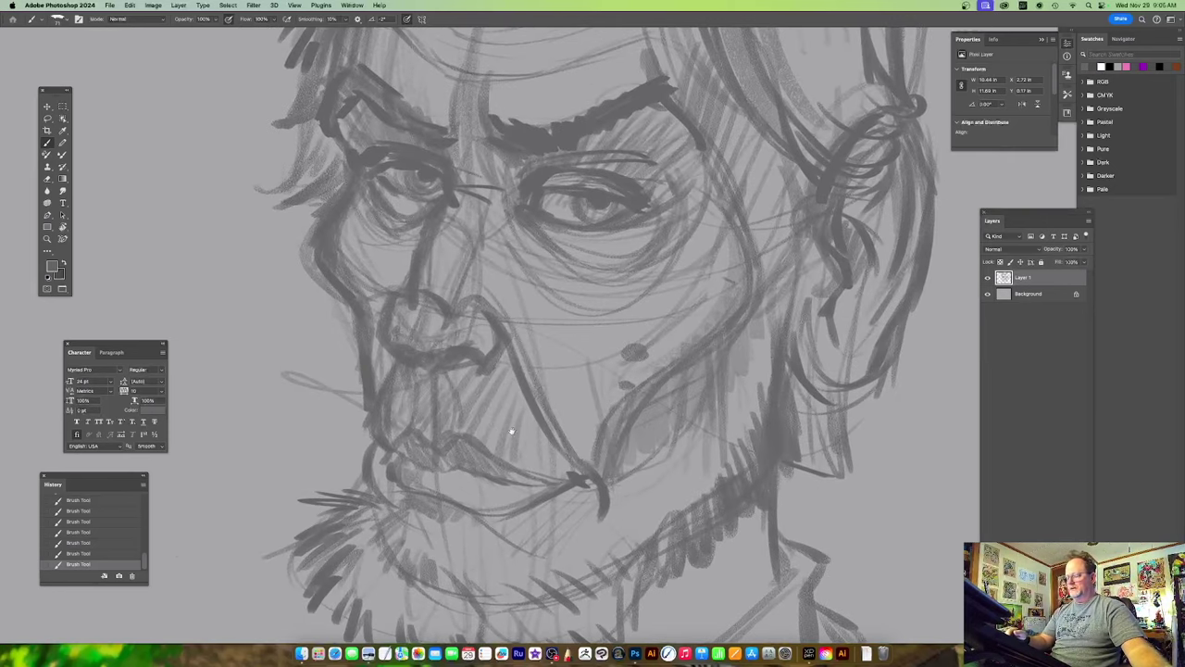
pyautogui.scroll(-1, 466, 443)
pyautogui.hscroll(-2, 466, 443)
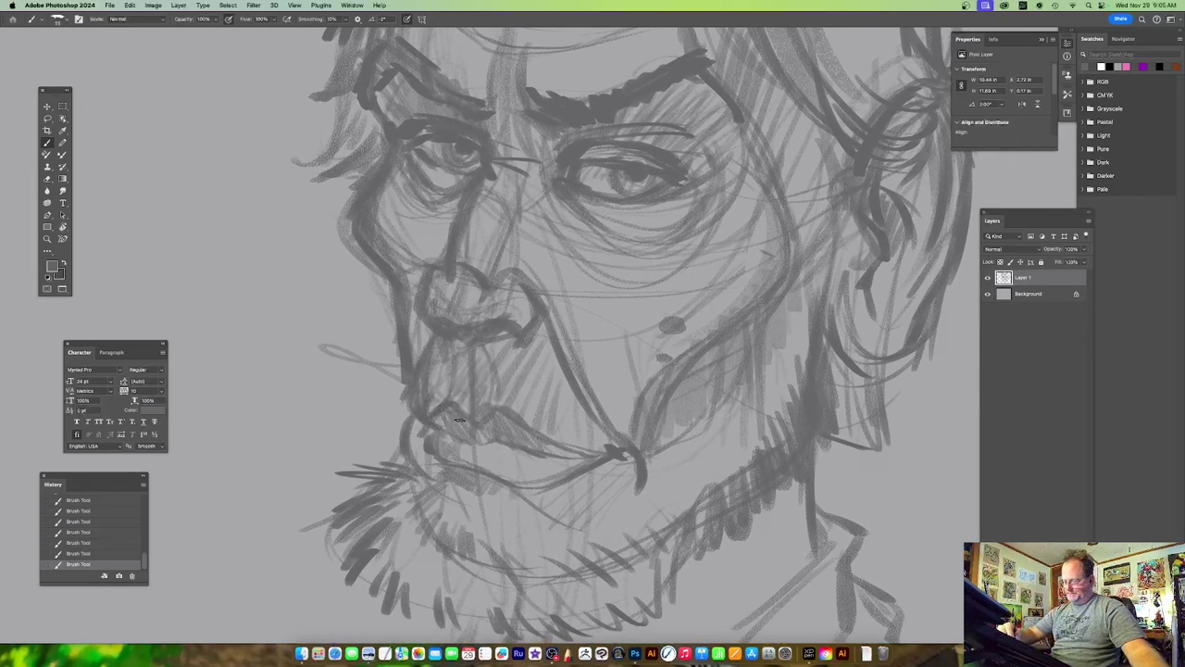
pyautogui.moveTo(502, 411)
pyautogui.mouseDown()
pyautogui.moveTo(561, 449)
pyautogui.moveTo(600, 453)
pyautogui.mouseUp()
pyautogui.moveTo(619, 329)
pyautogui.mouseDown()
pyautogui.moveTo(566, 451)
pyautogui.moveTo(540, 474)
pyautogui.mouseUp()
pyautogui.moveTo(648, 380); pyautogui.dragTo(611, 414)
pyautogui.scroll(4, 639, 407)
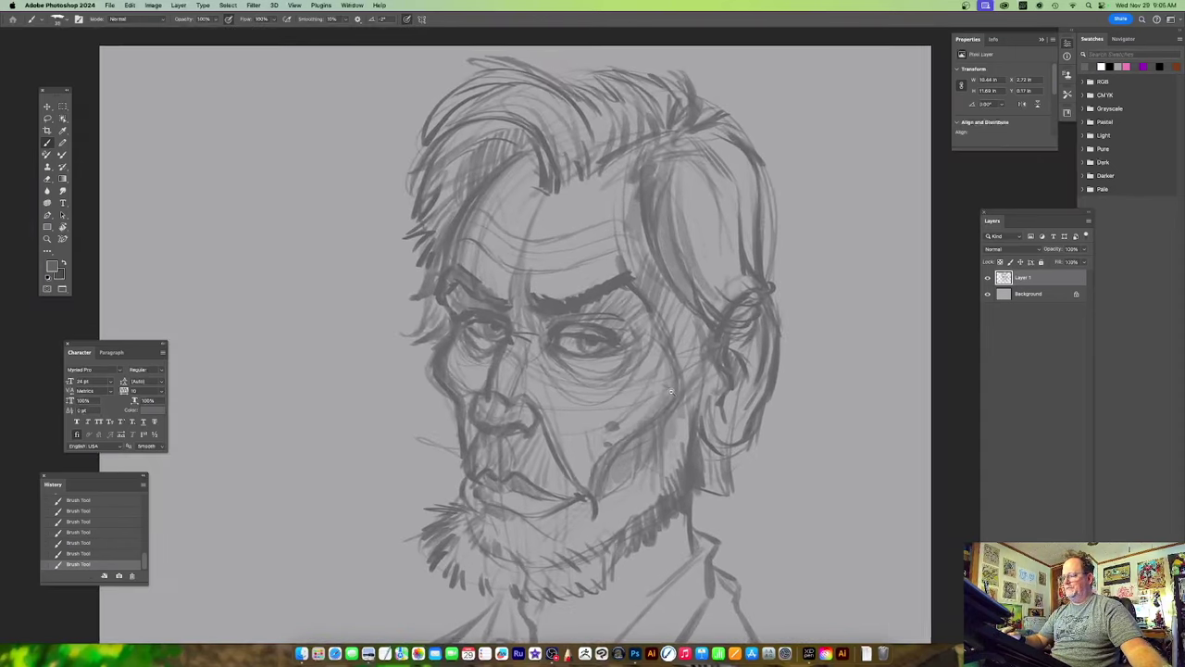
# Thicken the front and lower edge of the beard with additional short hair strokes around the chin.
pyautogui.moveTo(671, 391); pyautogui.dragTo(679, 364)
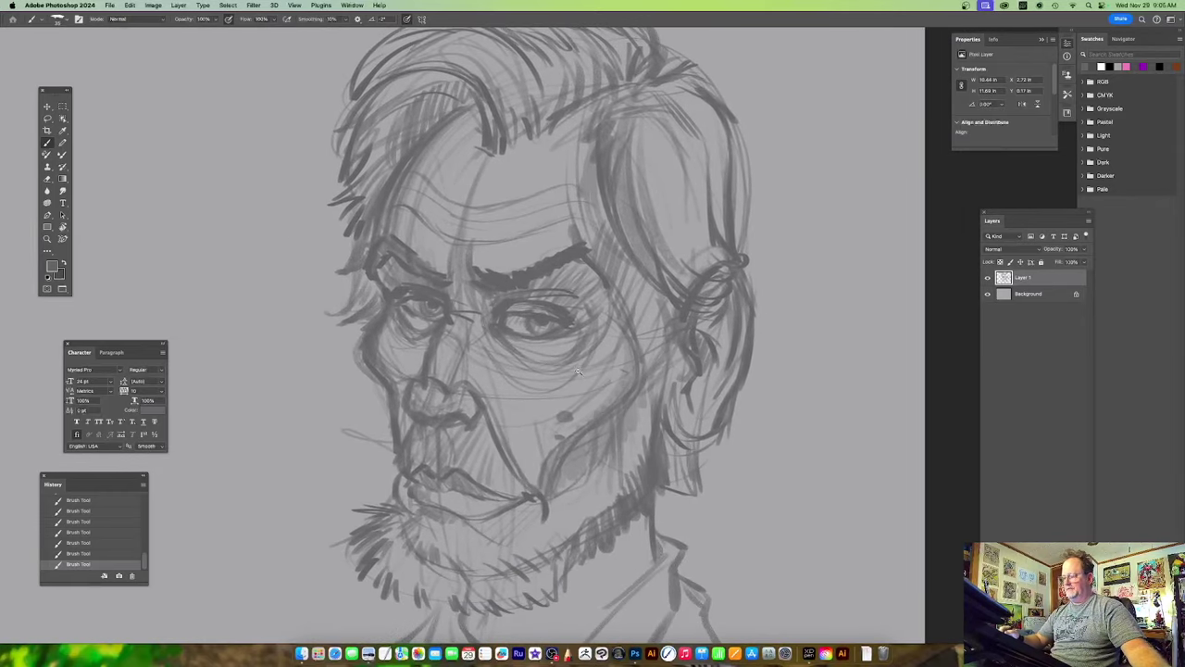
pyautogui.scroll(3, 577, 371)
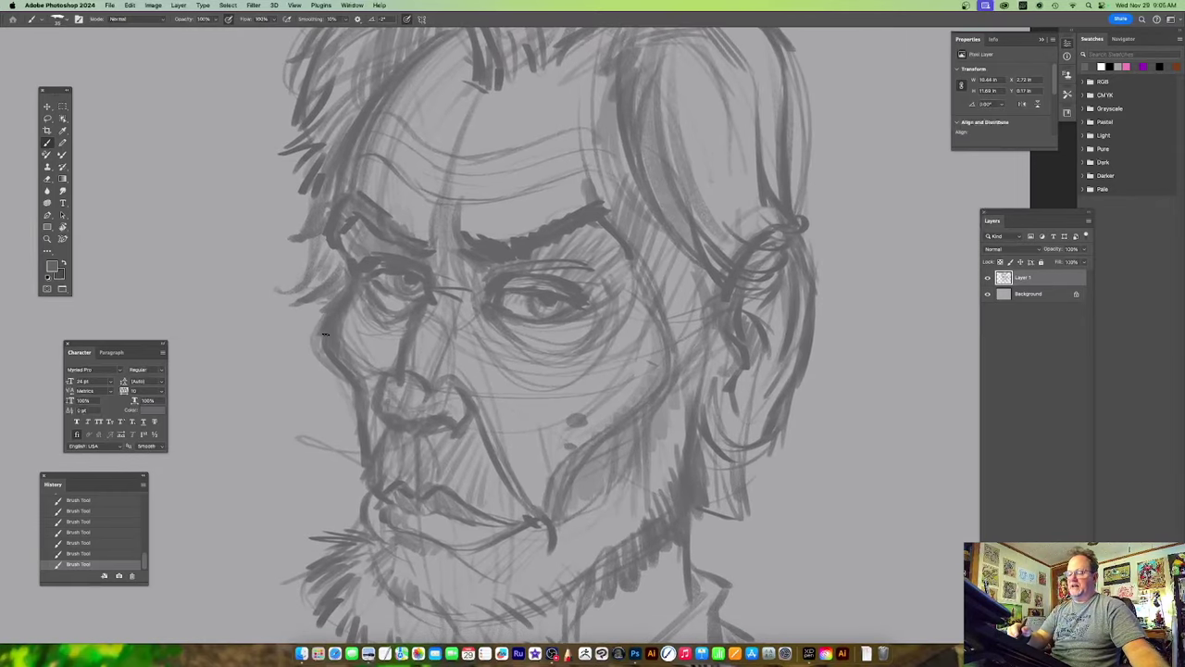
pyautogui.scroll(-3, 365, 411)
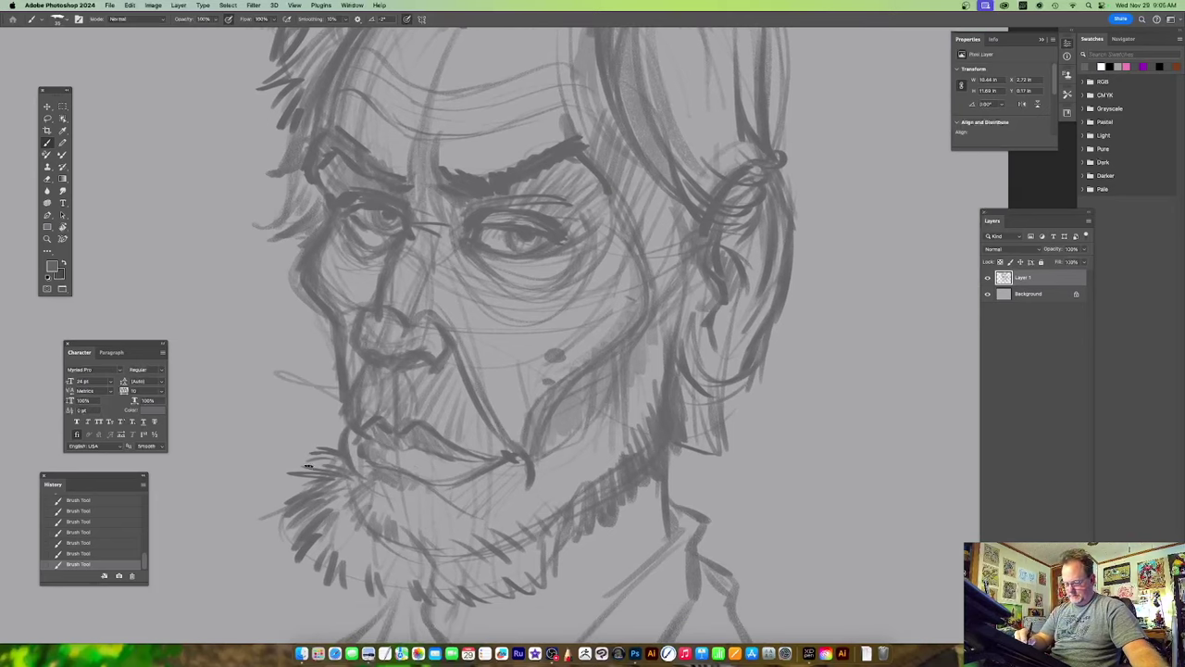
pyautogui.scroll(-3, 333, 449)
pyautogui.moveTo(408, 418)
pyautogui.mouseDown()
pyautogui.moveTo(389, 481)
pyautogui.moveTo(424, 515)
pyautogui.moveTo(482, 505)
pyautogui.moveTo(510, 529)
pyautogui.mouseUp()
pyautogui.moveTo(505, 490)
pyautogui.mouseDown()
pyautogui.moveTo(541, 530)
pyautogui.moveTo(556, 519)
pyautogui.mouseUp()
pyautogui.moveTo(530, 480); pyautogui.dragTo(576, 515)
pyautogui.moveTo(729, 327); pyautogui.dragTo(662, 363)
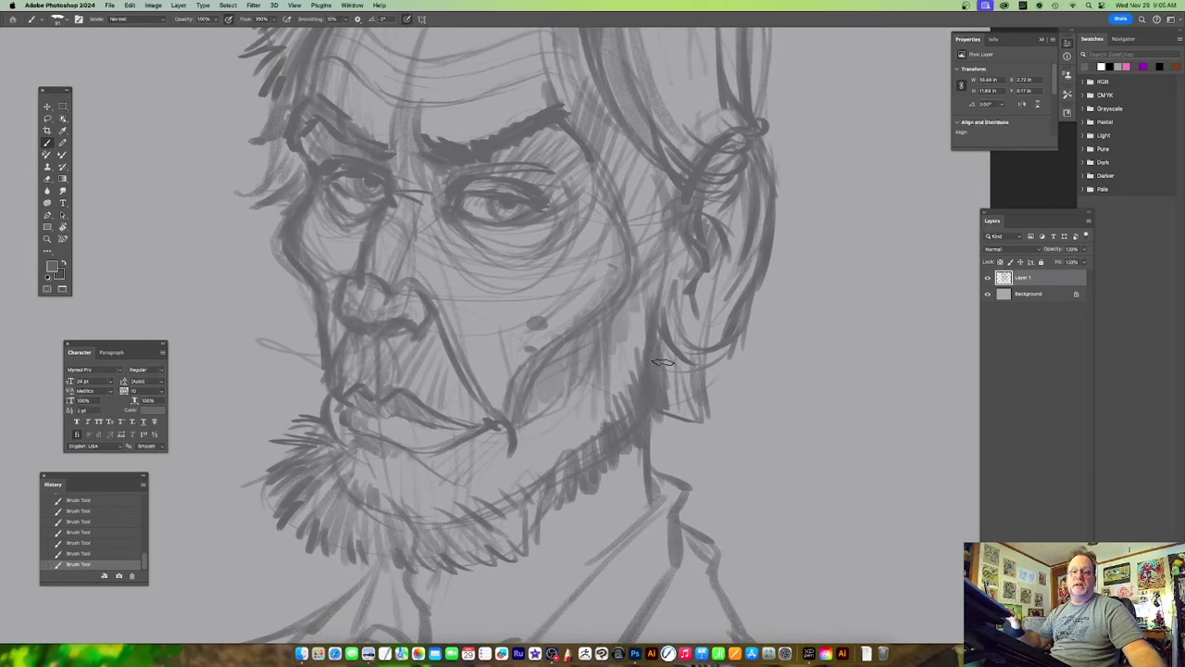
# Try light contour strokes down the near cheek toward the beard and undo the last three strokes.
pyautogui.scroll(3, 662, 361)
pyautogui.moveTo(461, 453); pyautogui.dragTo(475, 491)
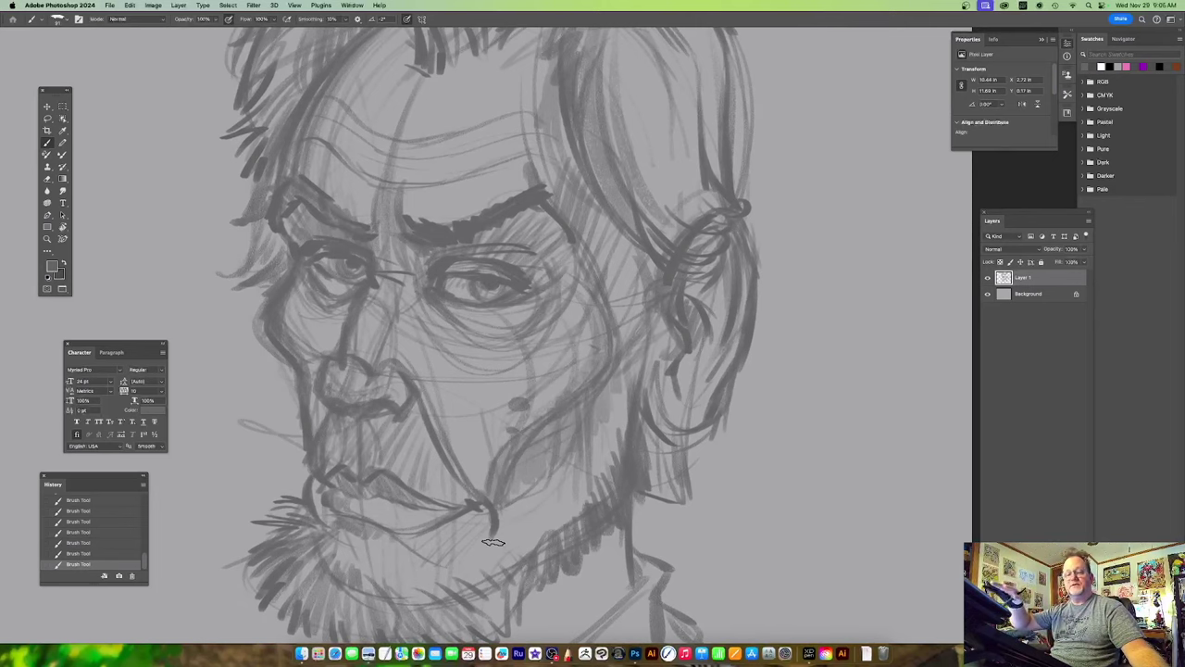
pyautogui.press('super+z')
pyautogui.press('super+z')
pyautogui.press('super+z')
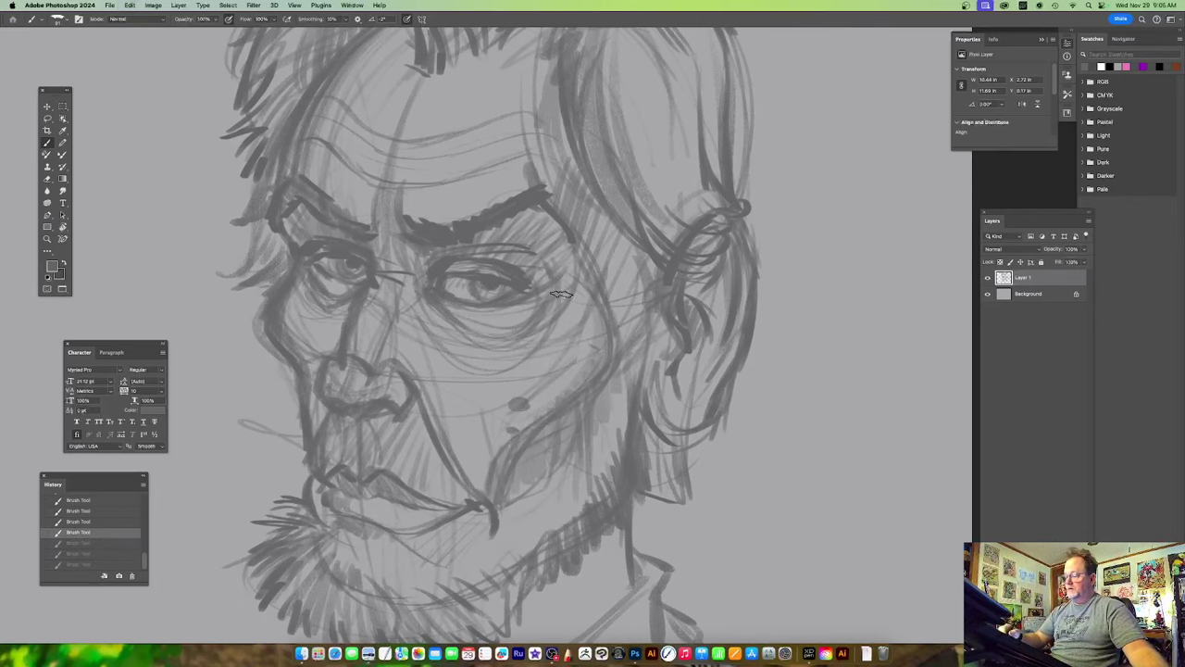
# Restore the three undone contour strokes on the near cheek.
pyautogui.press('super+shift+z')
pyautogui.press('super+shift+z')
pyautogui.press('super+shift+z')
pyautogui.scroll(-3, 591, 288)
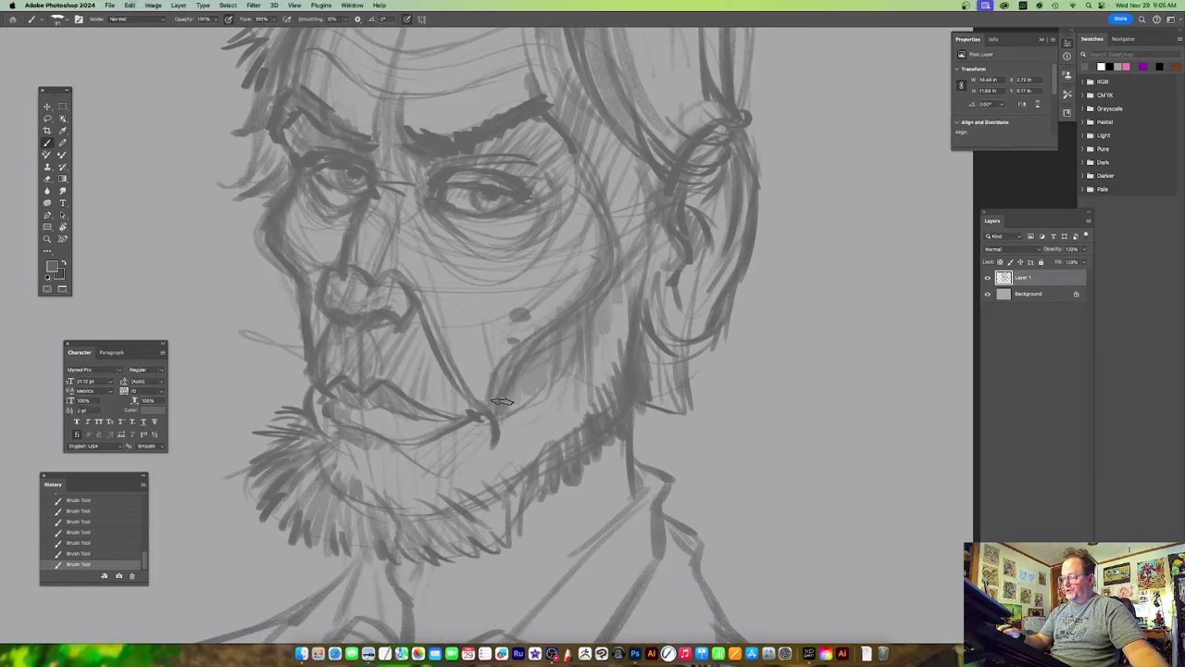
pyautogui.scroll(-2, 565, 398)
pyautogui.scroll(-3, 602, 394)
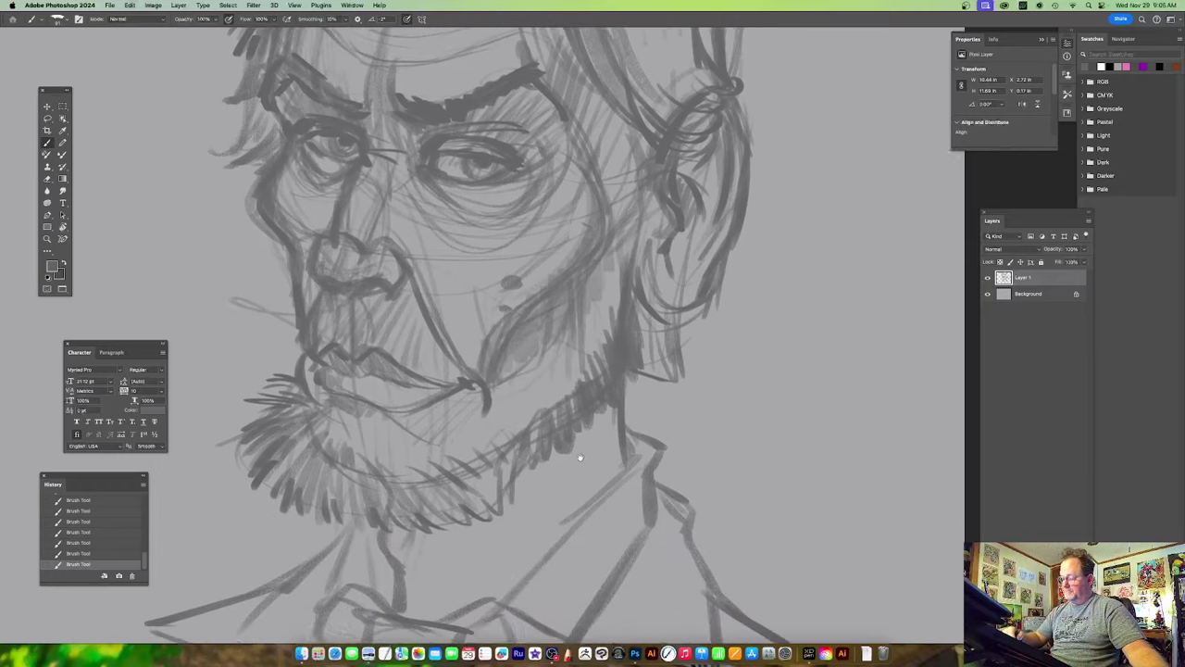
pyautogui.moveTo(652, 380)
pyautogui.mouseDown()
pyautogui.moveTo(515, 509)
pyautogui.moveTo(530, 497)
pyautogui.mouseUp()
pyautogui.moveTo(587, 393); pyautogui.dragTo(608, 386)
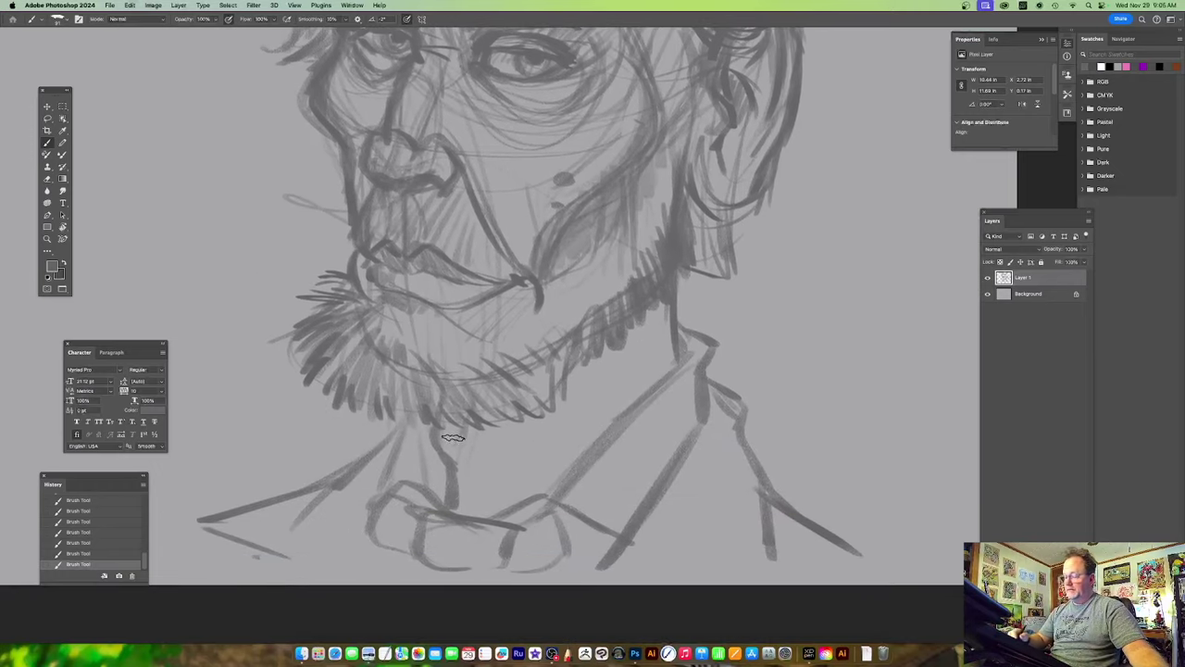
# Set the foreground colour to a slightly darker neutral grey for the brush.
pyautogui.hscroll(-2, 454, 431)
pyautogui.scroll(1, 444, 398)
pyautogui.click(50, 266)
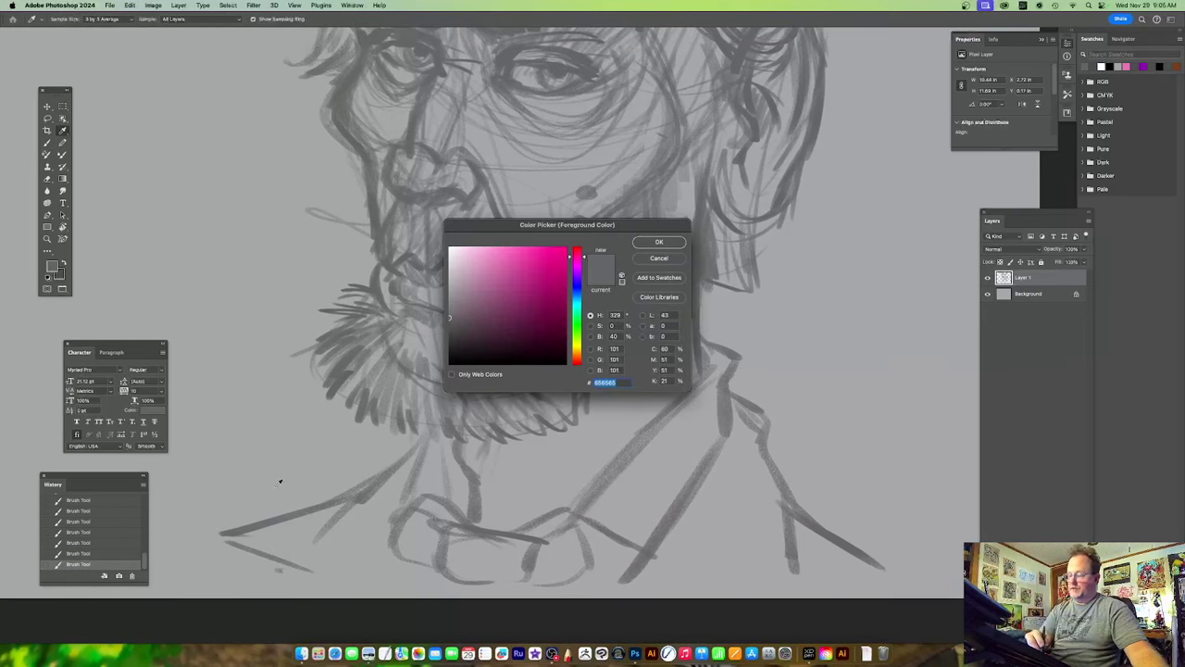
pyautogui.moveTo(451, 319); pyautogui.dragTo(446, 326)
pyautogui.click(660, 242)
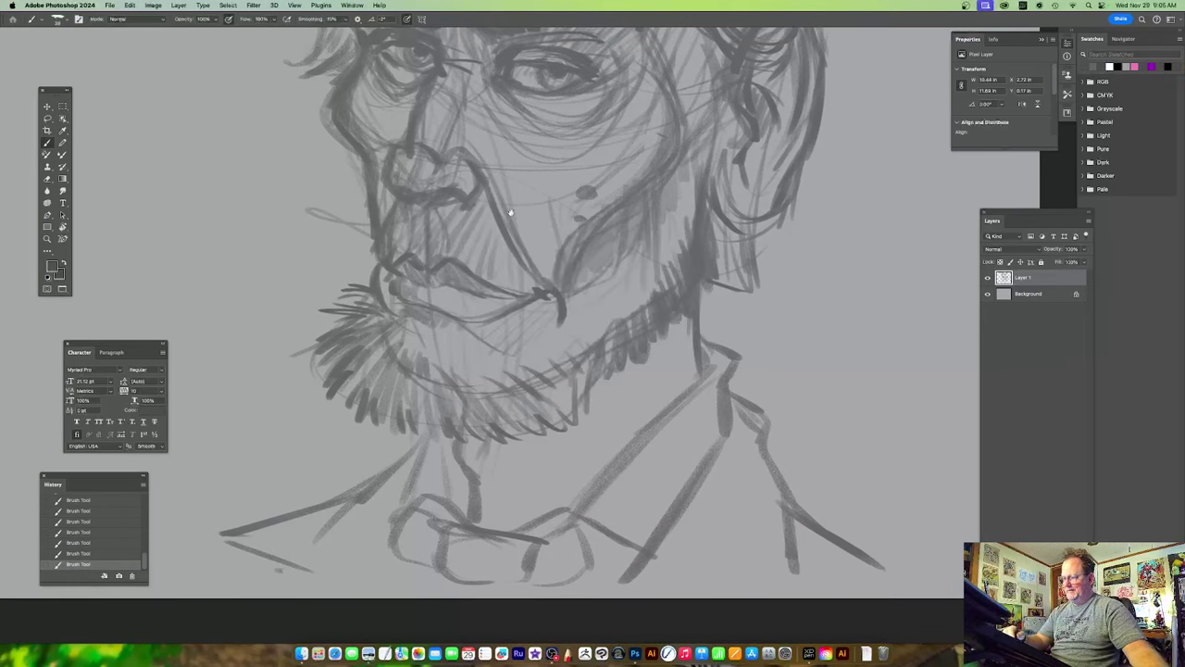
# Darken the near eye's inner corner, upper lid line and pupil with the darker grey.
pyautogui.scroll(5, 551, 370)
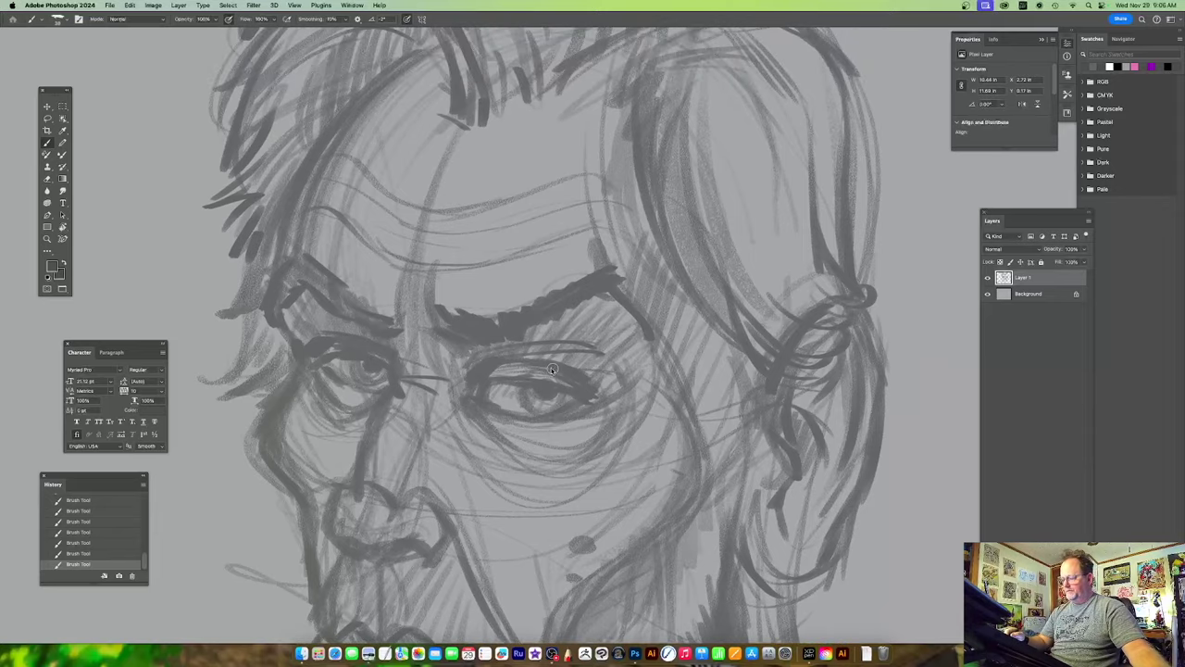
pyautogui.moveTo(480, 363); pyautogui.dragTo(480, 392)
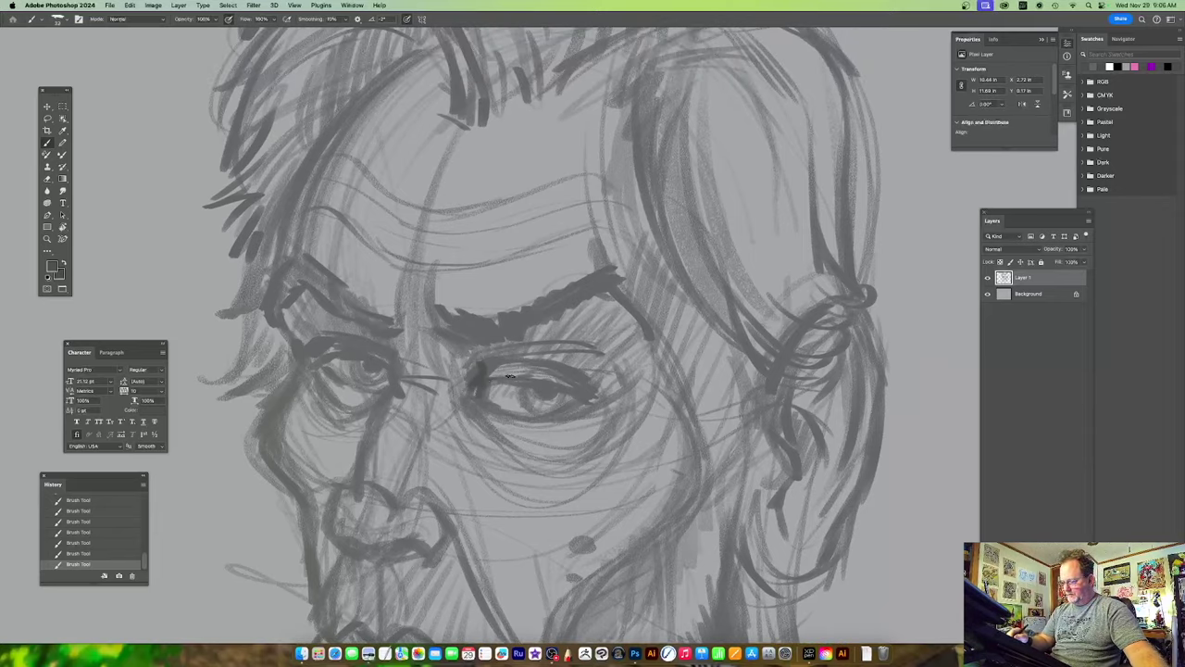
pyautogui.moveTo(556, 387); pyautogui.dragTo(587, 398)
pyautogui.moveTo(711, 404)
pyautogui.mouseDown()
pyautogui.moveTo(699, 417)
pyautogui.moveTo(686, 386)
pyautogui.mouseUp()
pyautogui.moveTo(459, 362); pyautogui.dragTo(469, 347)
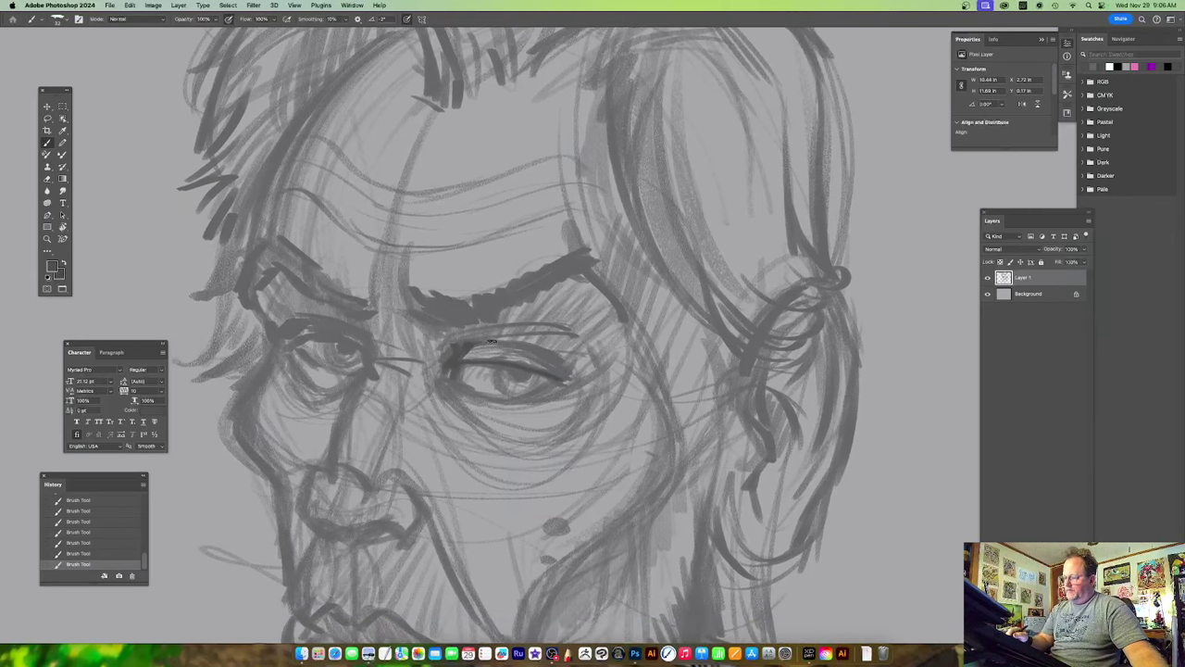
pyautogui.moveTo(552, 370)
pyautogui.mouseDown()
pyautogui.moveTo(535, 347)
pyautogui.moveTo(557, 395)
pyautogui.moveTo(519, 376)
pyautogui.mouseUp()
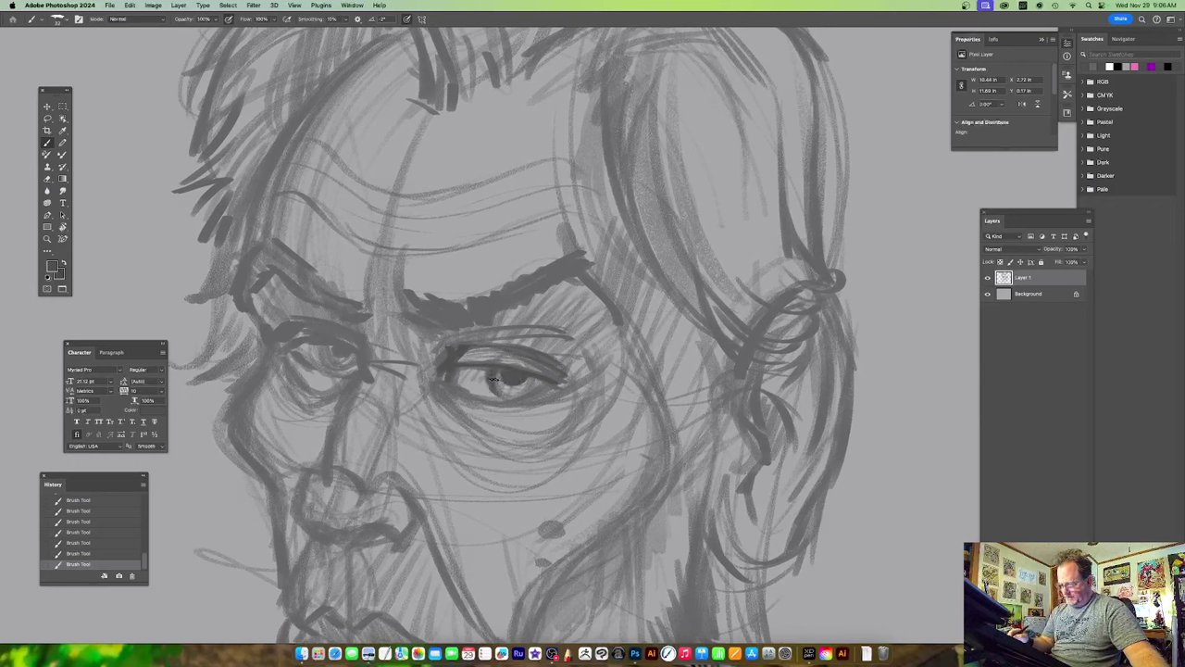
pyautogui.moveTo(493, 382); pyautogui.dragTo(616, 389)
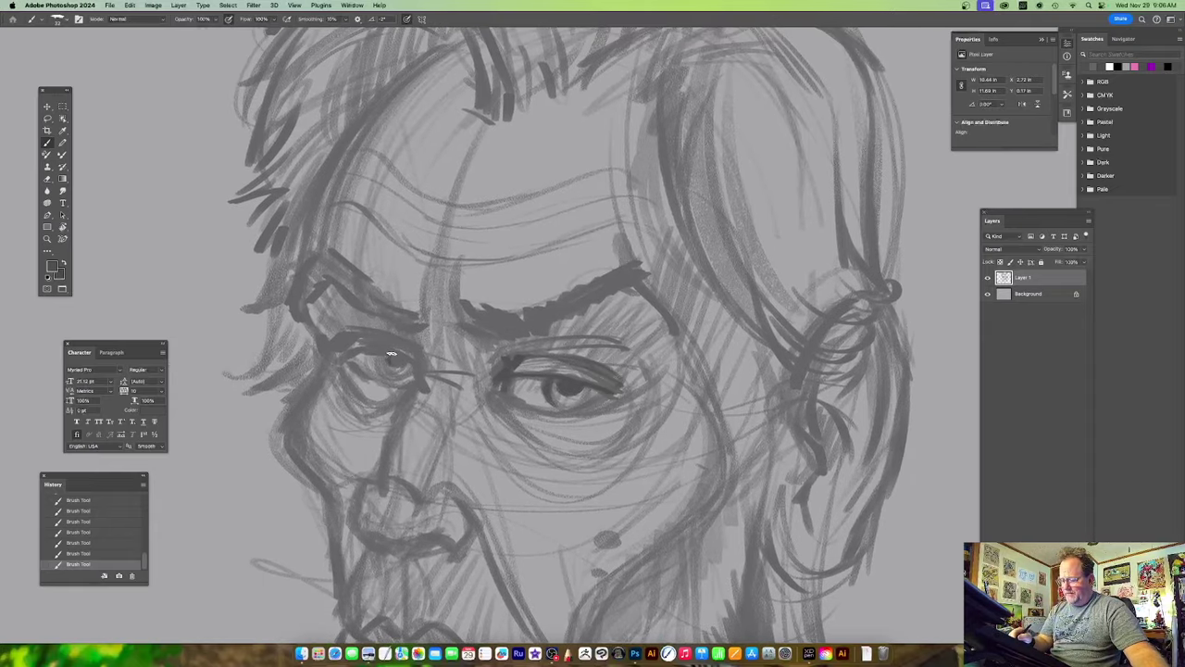
# Darken the far eye's pupil and iris, undoing one stray stroke.
pyautogui.moveTo(392, 365)
pyautogui.mouseDown()
pyautogui.moveTo(461, 343)
pyautogui.moveTo(608, 373)
pyautogui.moveTo(512, 387)
pyautogui.moveTo(526, 389)
pyautogui.moveTo(498, 375)
pyautogui.moveTo(607, 367)
pyautogui.moveTo(481, 409)
pyautogui.moveTo(544, 380)
pyautogui.moveTo(479, 376)
pyautogui.mouseUp()
pyautogui.press('super+z')
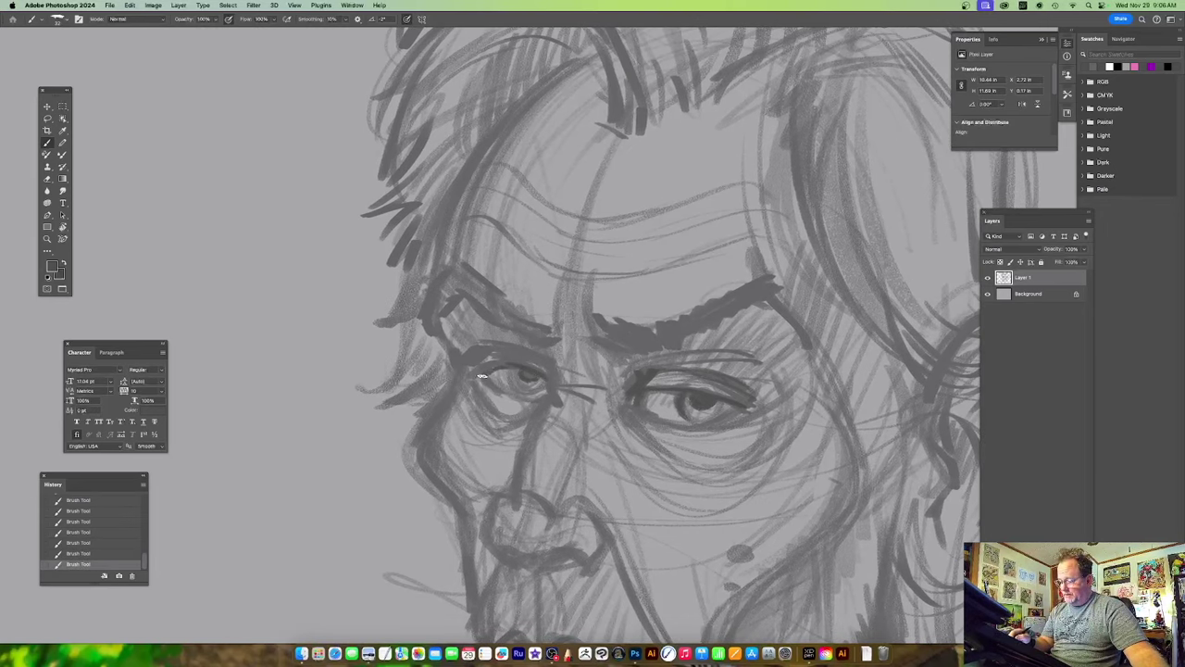
pyautogui.scroll(-2, 519, 356)
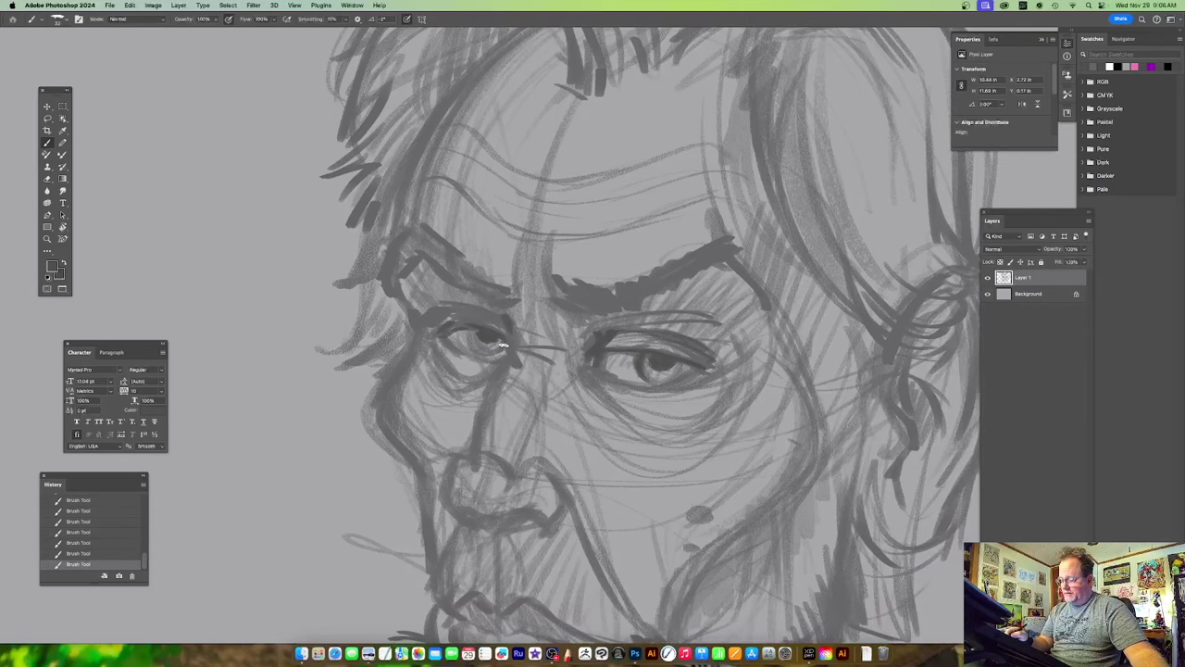
pyautogui.scroll(-6, 472, 345)
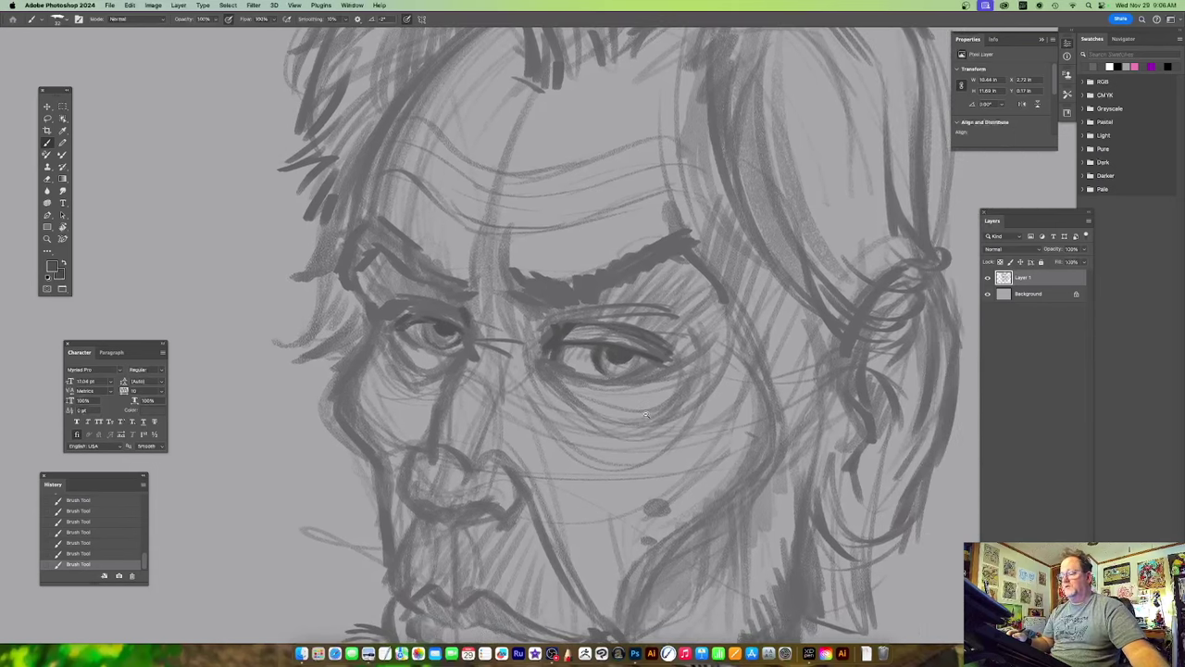
pyautogui.scroll(5, 608, 428)
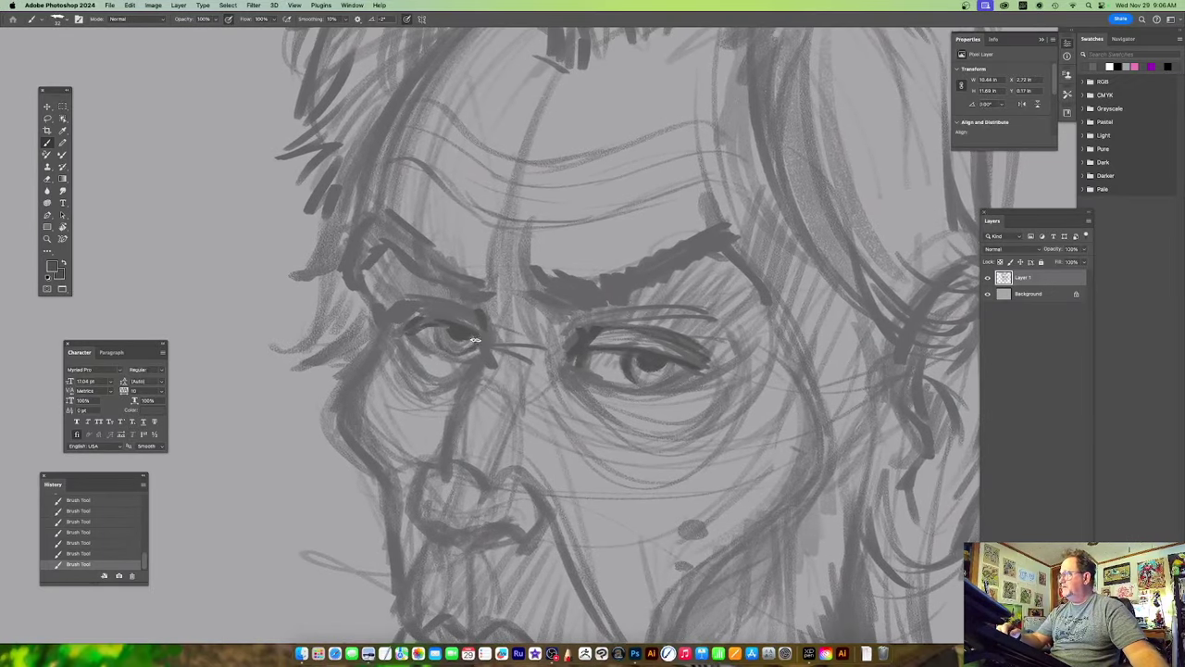
# Strengthen the nose with darker strokes from the far eye's inner corner down the bridge, under the tip and around the near nostril.
pyautogui.moveTo(485, 318)
pyautogui.mouseDown()
pyautogui.moveTo(436, 458)
pyautogui.moveTo(545, 292)
pyautogui.moveTo(498, 299)
pyautogui.moveTo(488, 286)
pyautogui.moveTo(470, 308)
pyautogui.moveTo(471, 292)
pyautogui.moveTo(466, 309)
pyautogui.moveTo(486, 298)
pyautogui.moveTo(469, 303)
pyautogui.moveTo(456, 339)
pyautogui.moveTo(480, 376)
pyautogui.mouseUp()
pyautogui.moveTo(648, 378); pyautogui.dragTo(585, 370)
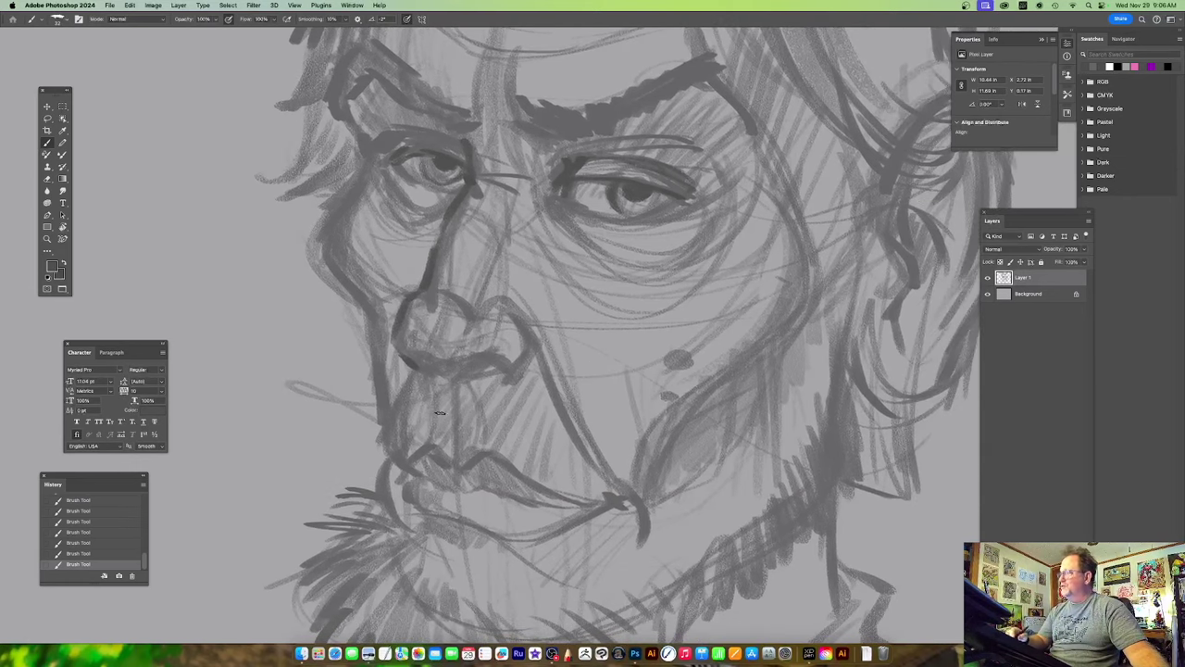
pyautogui.moveTo(426, 371); pyautogui.dragTo(493, 371)
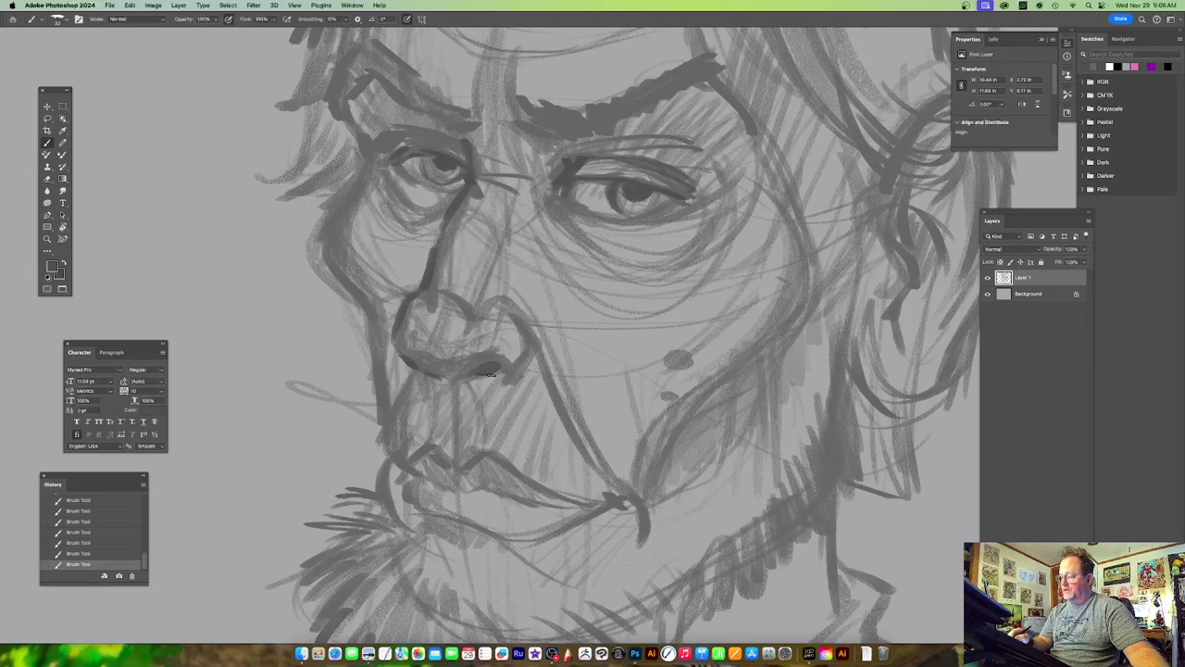
pyautogui.scroll(3, 533, 353)
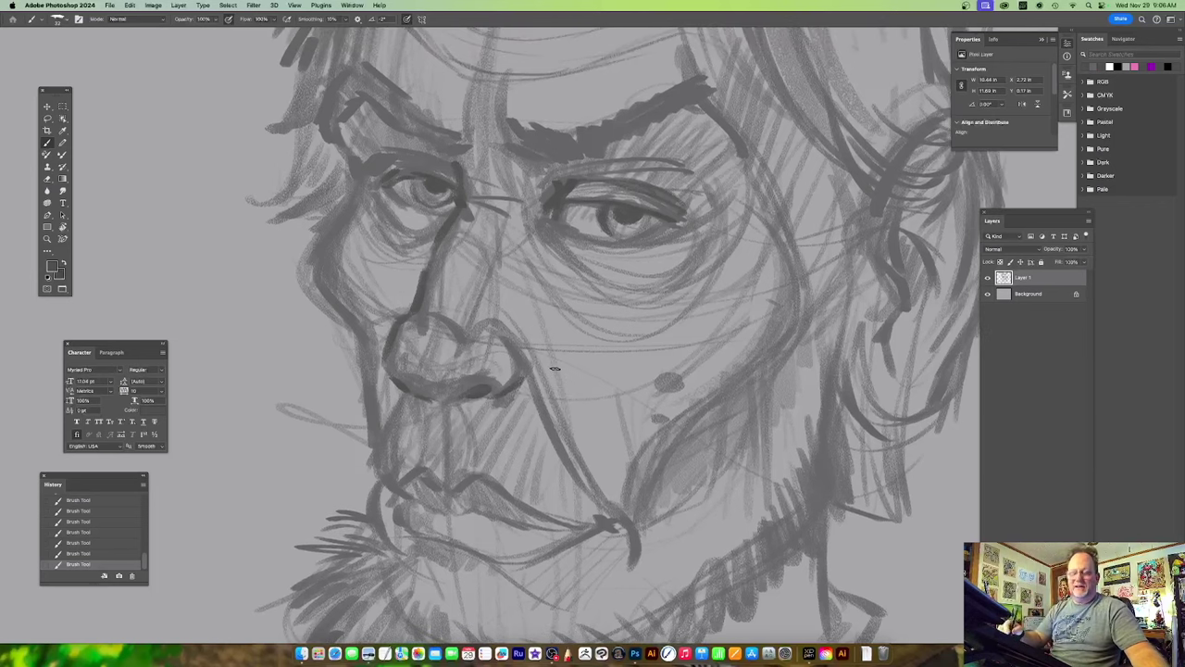
pyautogui.moveTo(516, 340); pyautogui.dragTo(530, 376)
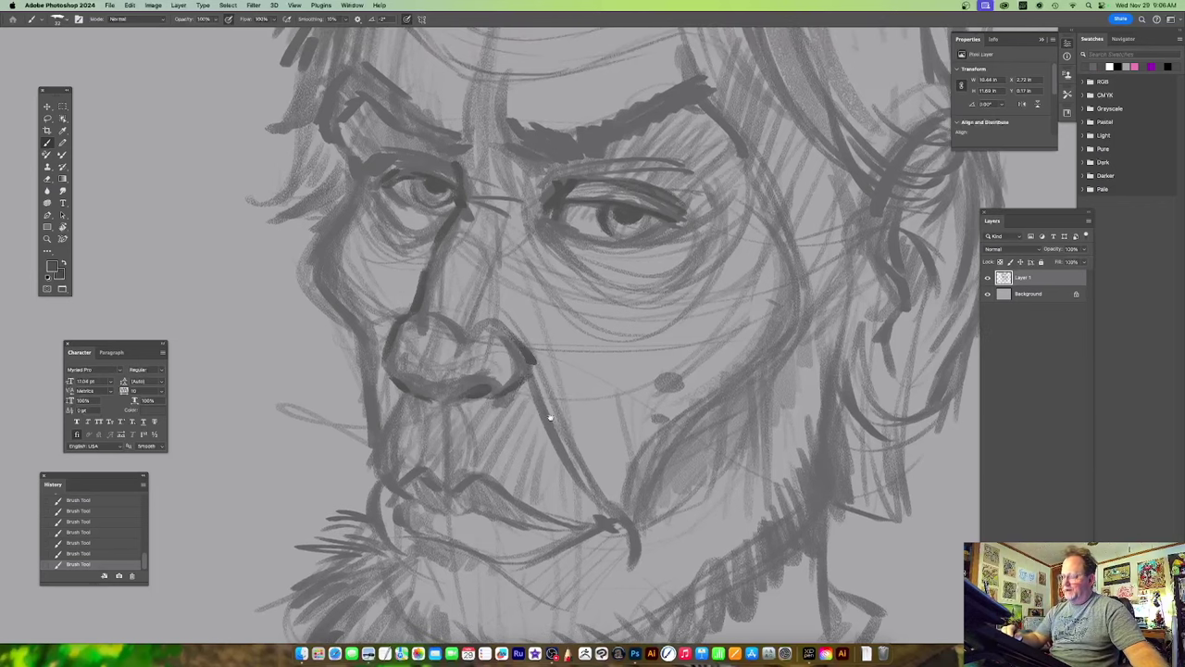
# Darken the inner end of the far eyebrow and reinforce the far cheek contour.
pyautogui.scroll(5, 738, 404)
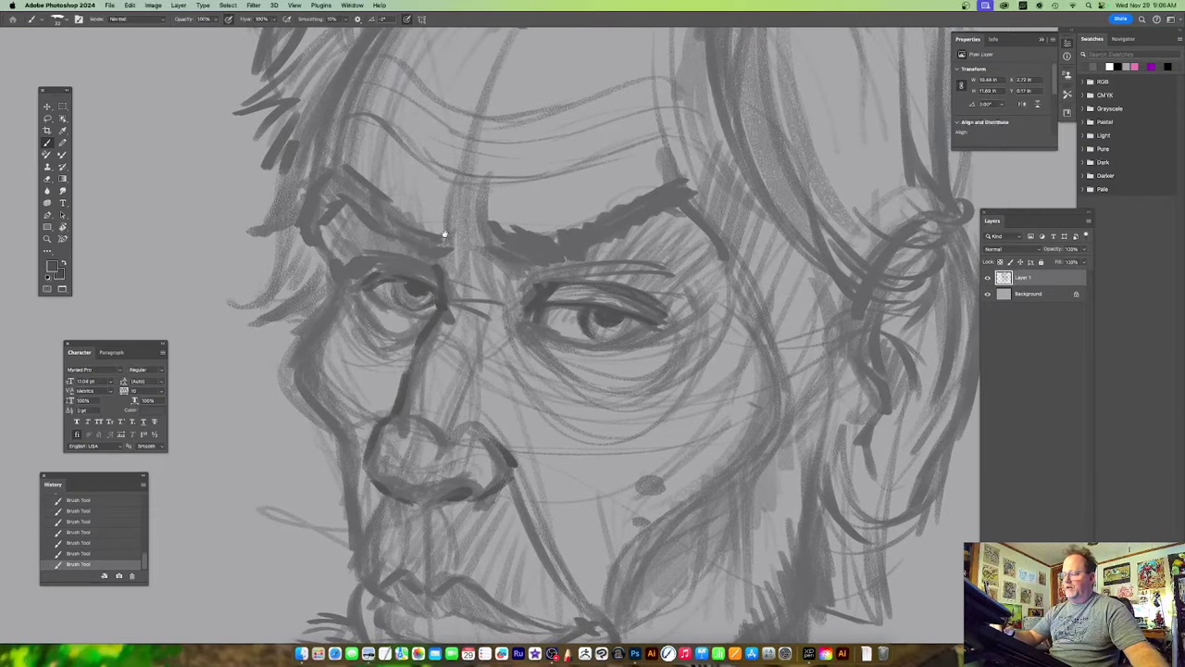
pyautogui.scroll(2, 593, 269)
pyautogui.moveTo(572, 285); pyautogui.dragTo(547, 298)
pyautogui.moveTo(433, 270); pyautogui.dragTo(463, 231)
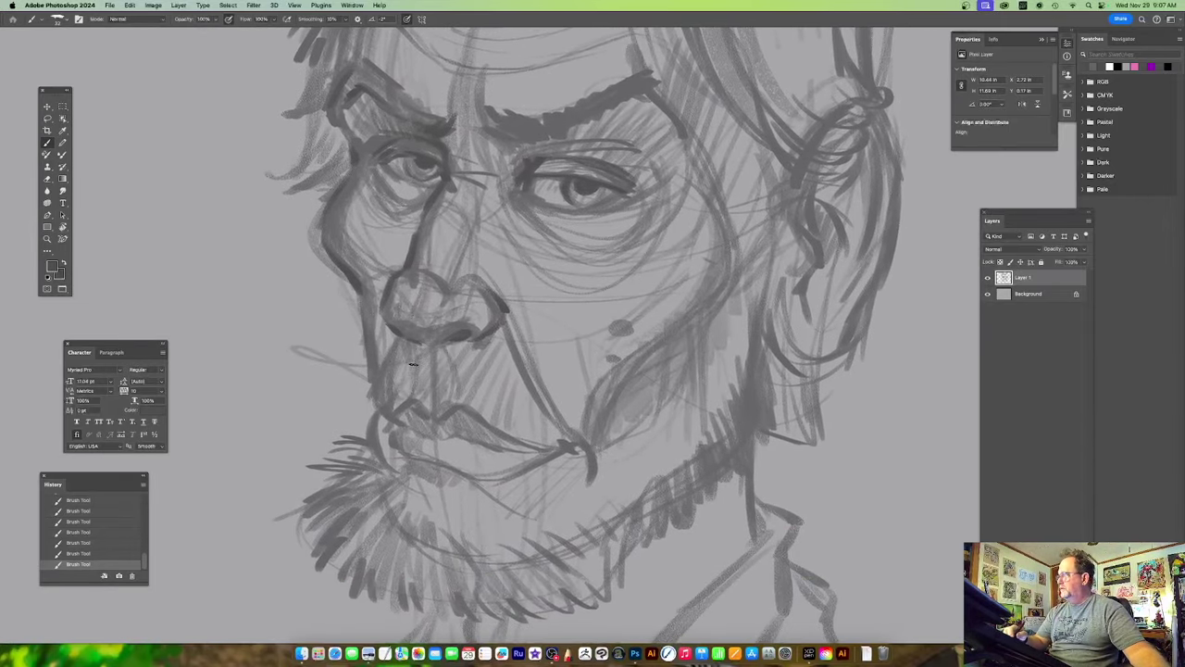
# Mark the groove below the nose and draw a darker parting line between the lips.
pyautogui.moveTo(419, 357); pyautogui.dragTo(413, 400)
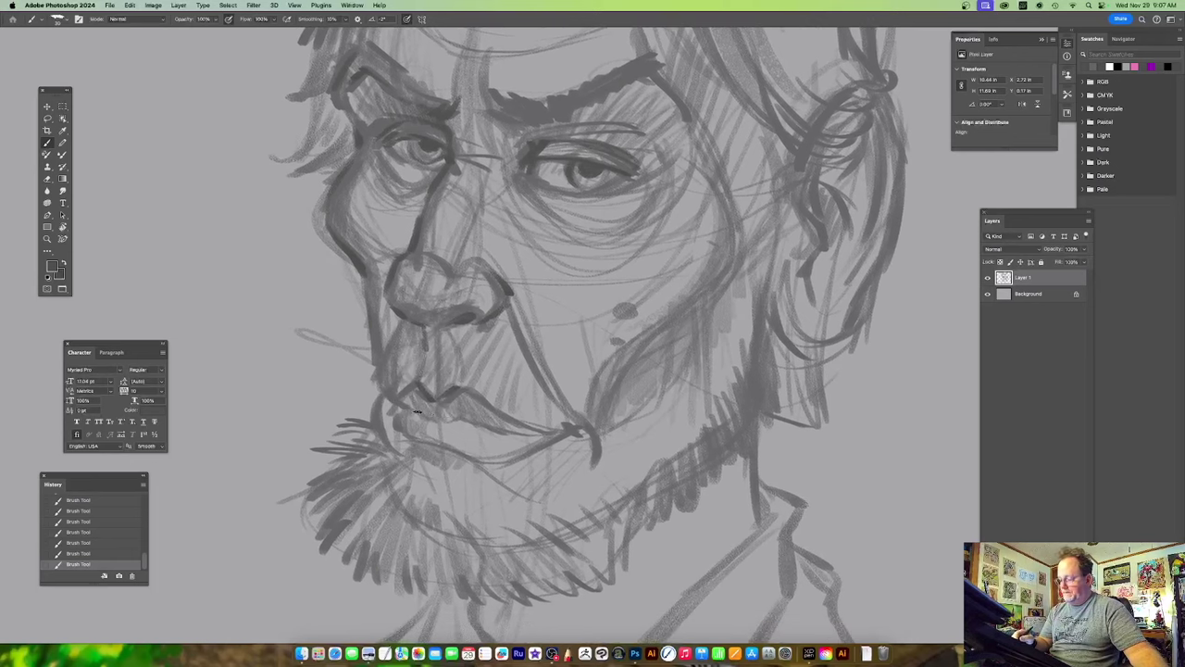
pyautogui.moveTo(419, 413); pyautogui.dragTo(452, 421)
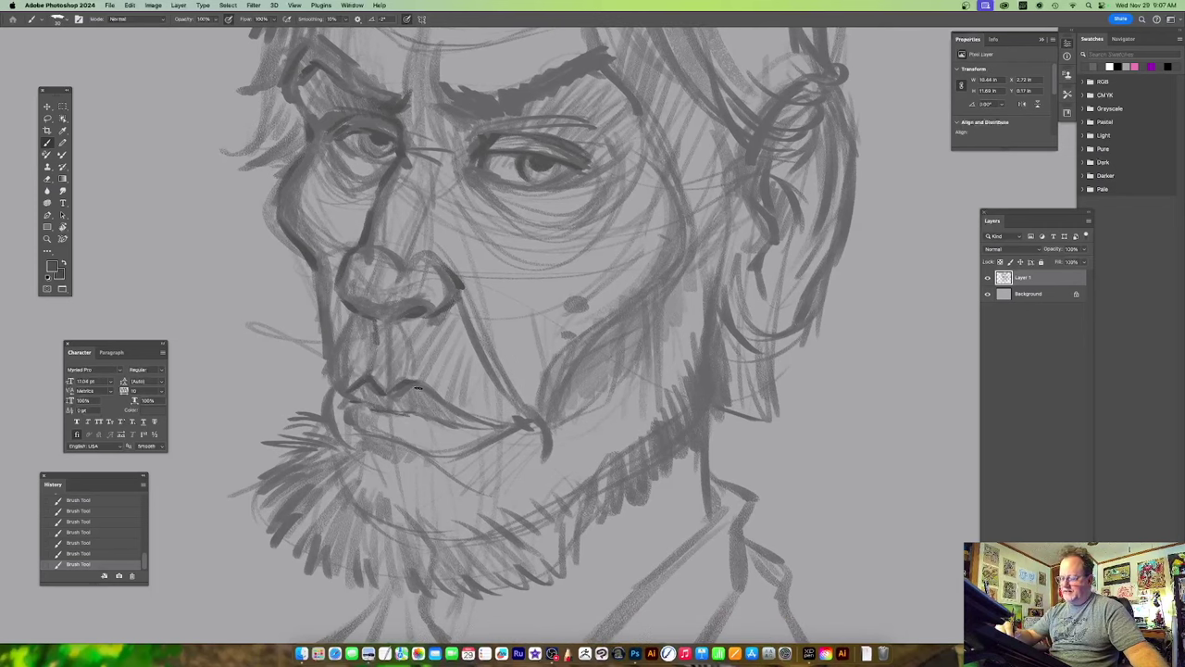
pyautogui.moveTo(558, 324); pyautogui.dragTo(583, 299)
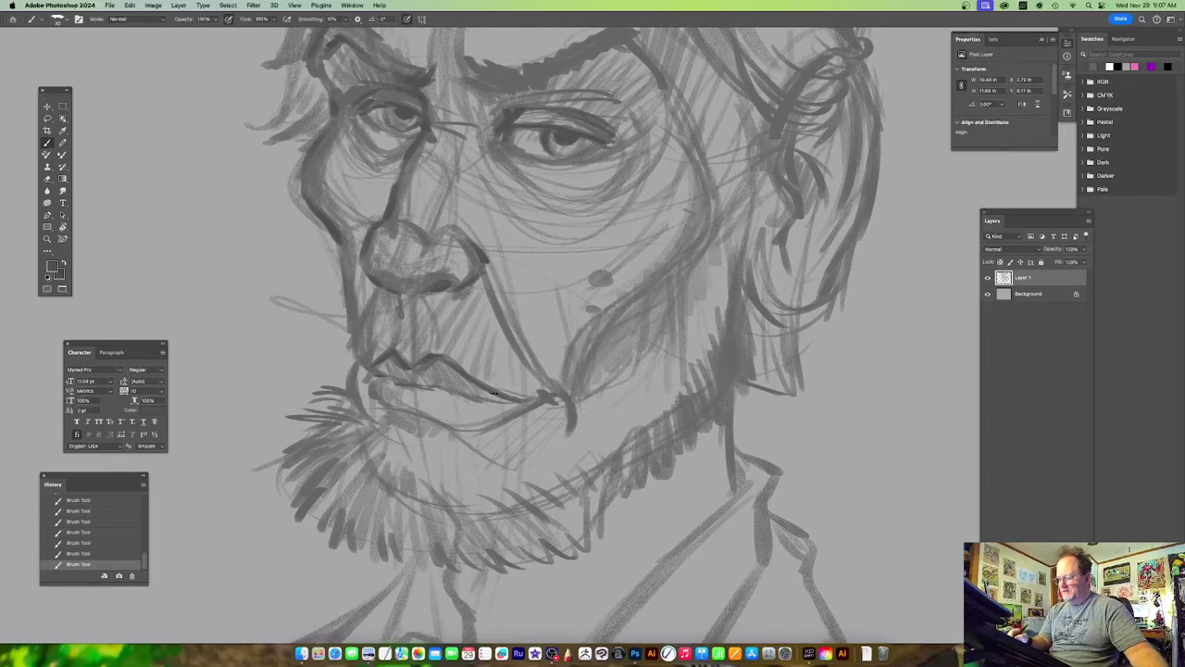
pyautogui.hscroll(-3, 593, 389)
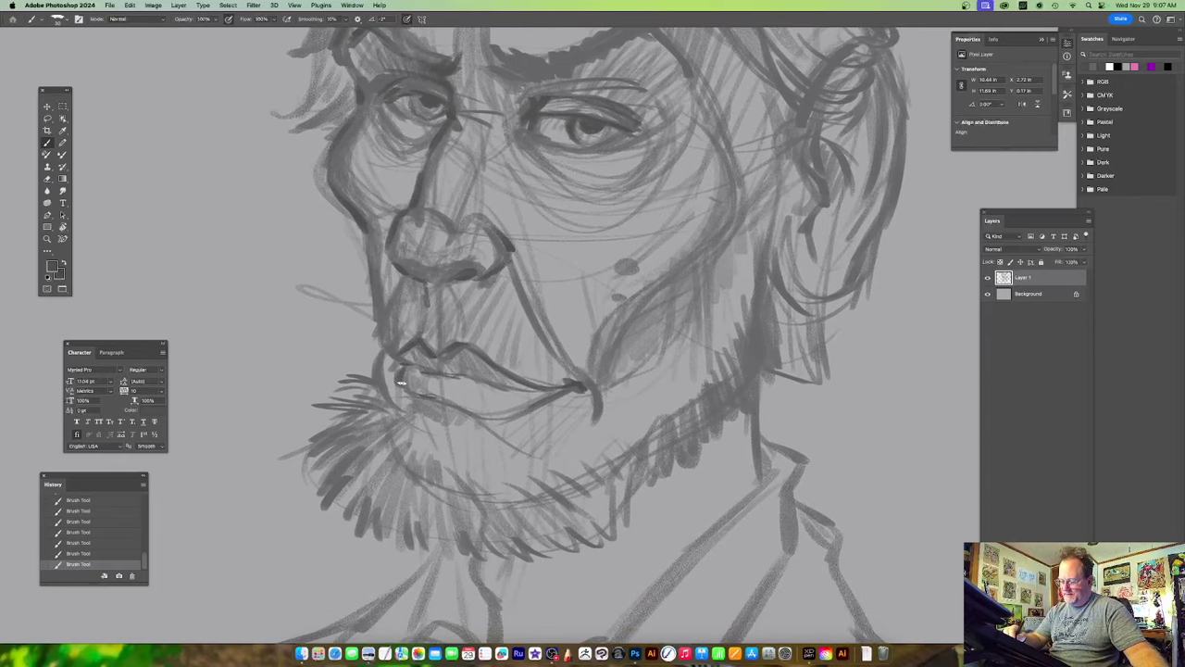
# Outline the lower lip with a darker contour and shade the upper lip toward the near corner of the mouth.
pyautogui.hscroll(3, 401, 382)
pyautogui.scroll(-2, 401, 381)
pyautogui.moveTo(421, 385)
pyautogui.mouseDown()
pyautogui.moveTo(461, 395)
pyautogui.moveTo(548, 371)
pyautogui.mouseUp()
pyautogui.hscroll(-2, 533, 369)
pyautogui.scroll(2, 532, 369)
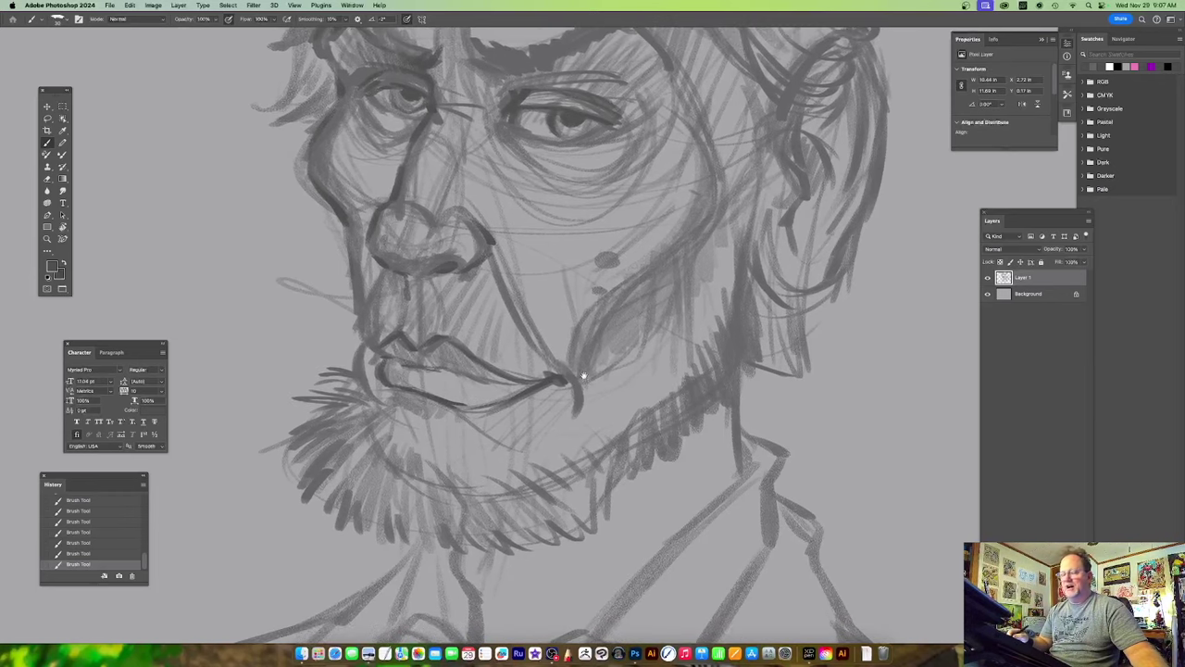
pyautogui.moveTo(455, 373)
pyautogui.mouseDown()
pyautogui.moveTo(516, 389)
pyautogui.moveTo(515, 378)
pyautogui.moveTo(553, 380)
pyautogui.mouseUp()
pyautogui.moveTo(601, 186); pyautogui.dragTo(643, 345)
pyautogui.scroll(-3, 643, 345)
pyautogui.hscroll(1, 643, 344)
pyautogui.moveTo(400, 429)
pyautogui.mouseDown()
pyautogui.moveTo(427, 450)
pyautogui.moveTo(438, 430)
pyautogui.moveTo(472, 457)
pyautogui.moveTo(469, 429)
pyautogui.moveTo(495, 452)
pyautogui.mouseUp()
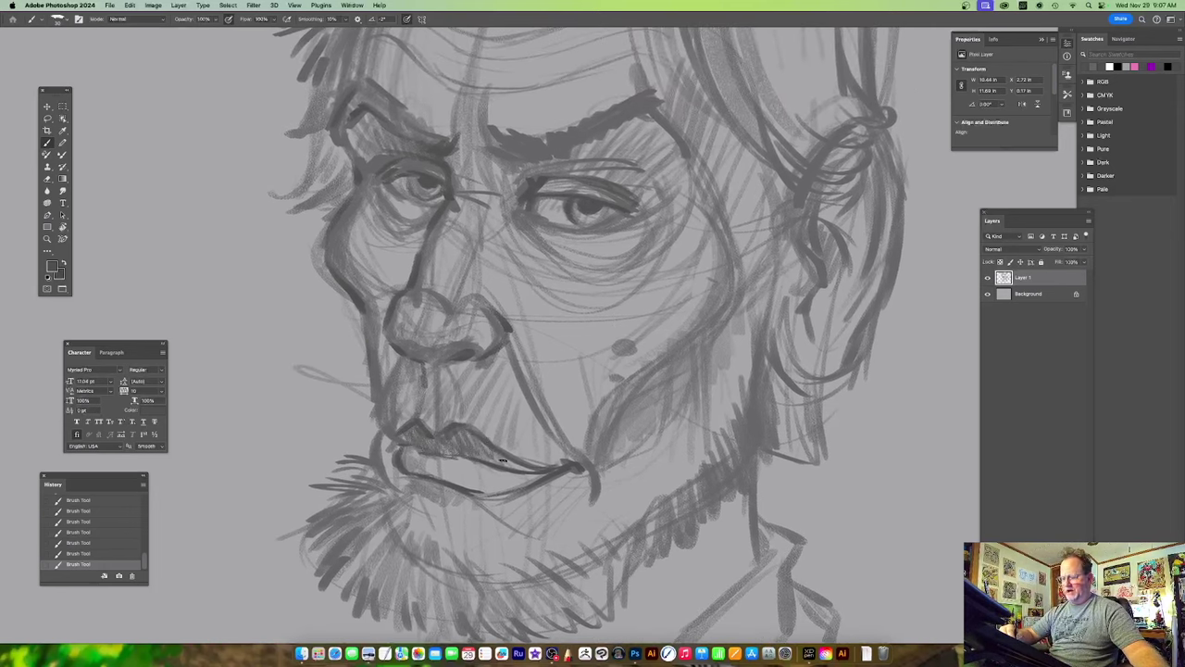
# Darken the far contour beside the mouth and add small whisker strokes above the beard.
pyautogui.scroll(3, 494, 451)
pyautogui.scroll(-2, 571, 336)
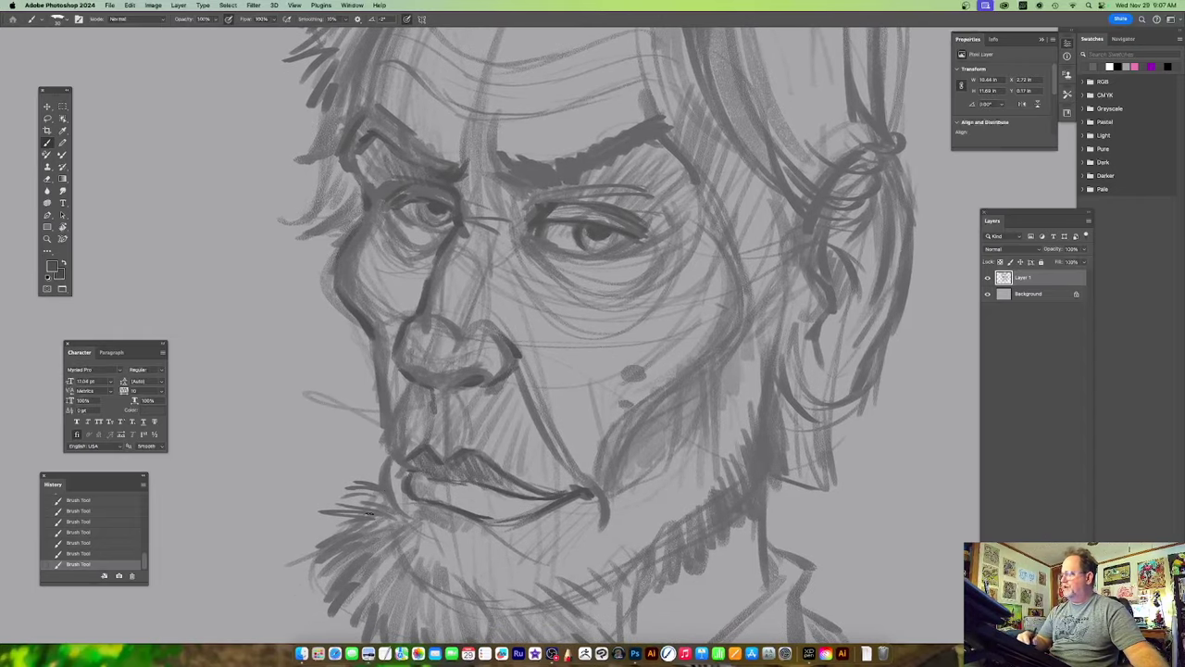
pyautogui.moveTo(413, 385); pyautogui.dragTo(389, 451)
pyautogui.moveTo(444, 425); pyautogui.dragTo(491, 393)
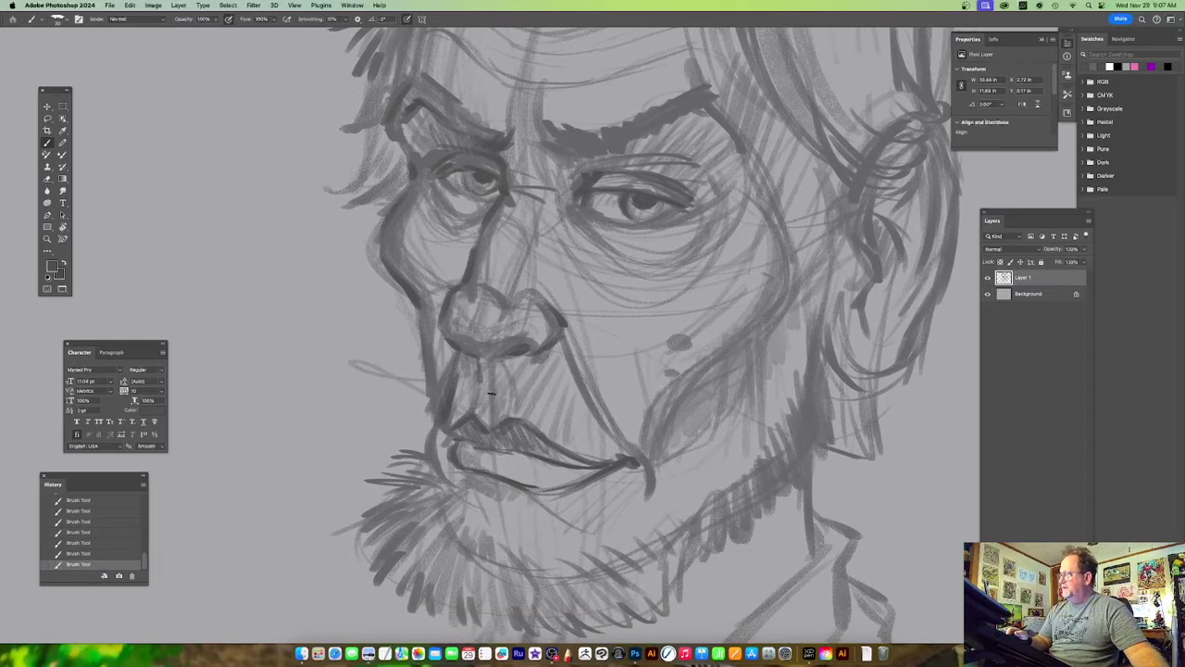
pyautogui.moveTo(427, 411)
pyautogui.mouseDown()
pyautogui.moveTo(388, 428)
pyautogui.moveTo(417, 439)
pyautogui.mouseUp()
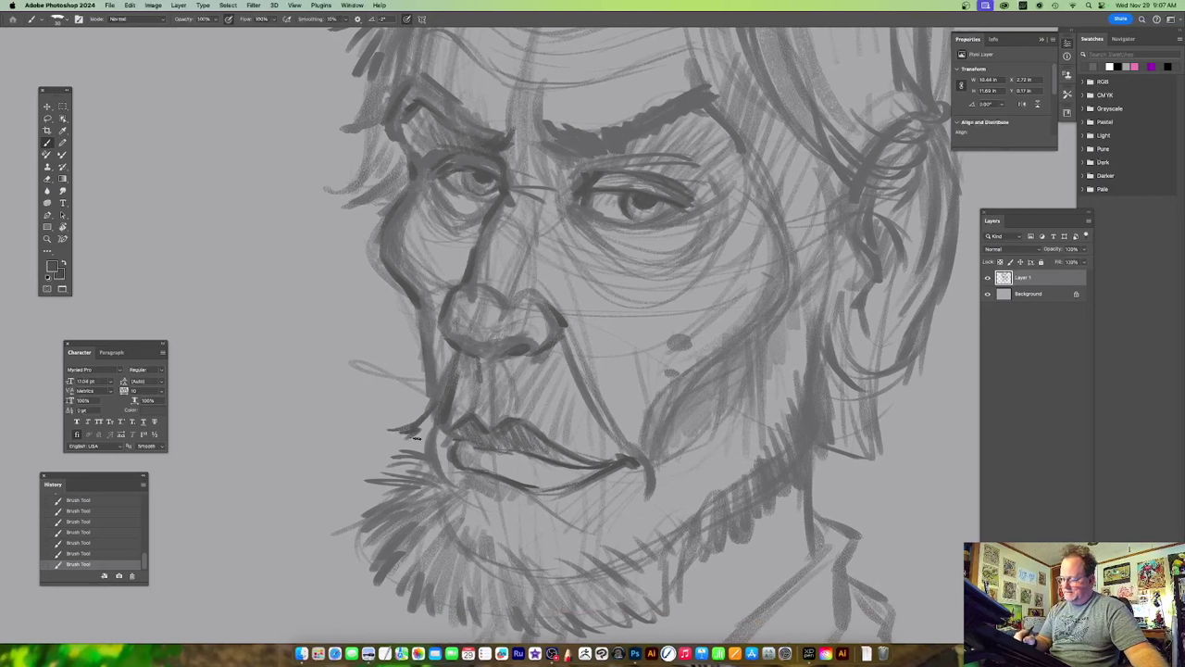
# Darken the front of the beard with short, thick hair strokes below the far corner of the mouth.
pyautogui.scroll(-2, 408, 460)
pyautogui.hscroll(2, 408, 460)
pyautogui.moveTo(406, 378)
pyautogui.mouseDown()
pyautogui.moveTo(393, 412)
pyautogui.moveTo(365, 406)
pyautogui.moveTo(333, 434)
pyautogui.moveTo(397, 432)
pyautogui.moveTo(337, 448)
pyautogui.mouseUp()
pyautogui.moveTo(354, 462); pyautogui.dragTo(326, 495)
pyautogui.moveTo(358, 475); pyautogui.dragTo(331, 510)
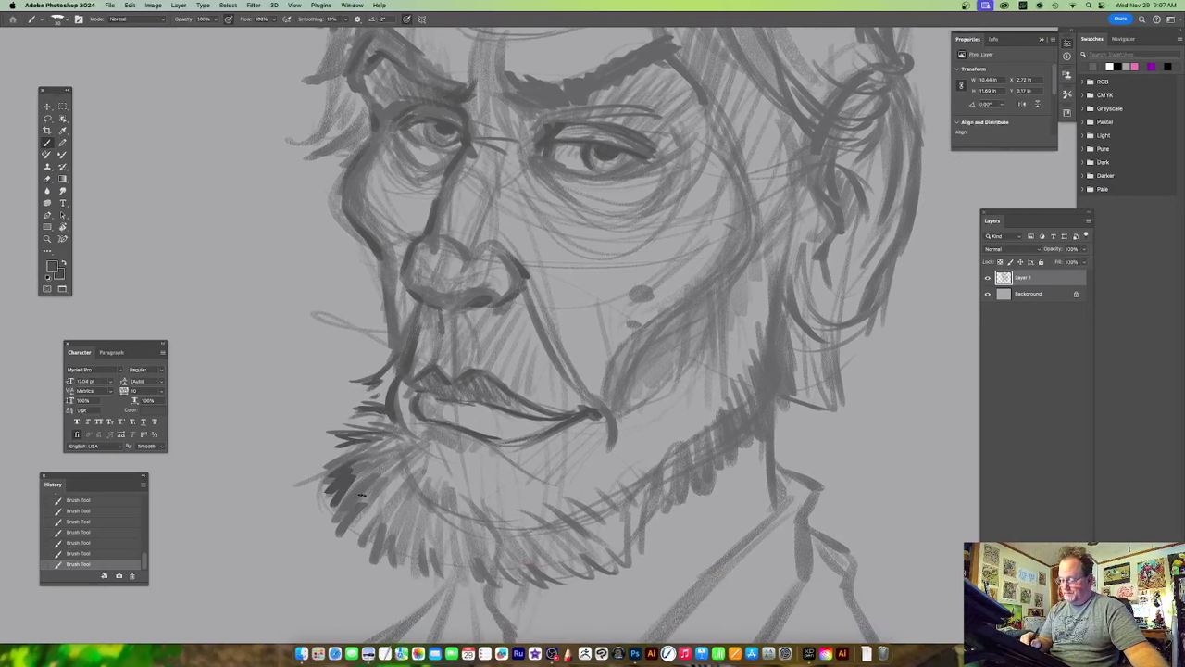
pyautogui.moveTo(415, 451)
pyautogui.mouseDown()
pyautogui.moveTo(384, 475)
pyautogui.moveTo(408, 487)
pyautogui.mouseUp()
pyautogui.moveTo(426, 473); pyautogui.dragTo(419, 488)
# Add dark hair strokes along the lower front edge of the beard and inside the chin area.
pyautogui.moveTo(683, 464); pyautogui.dragTo(667, 385)
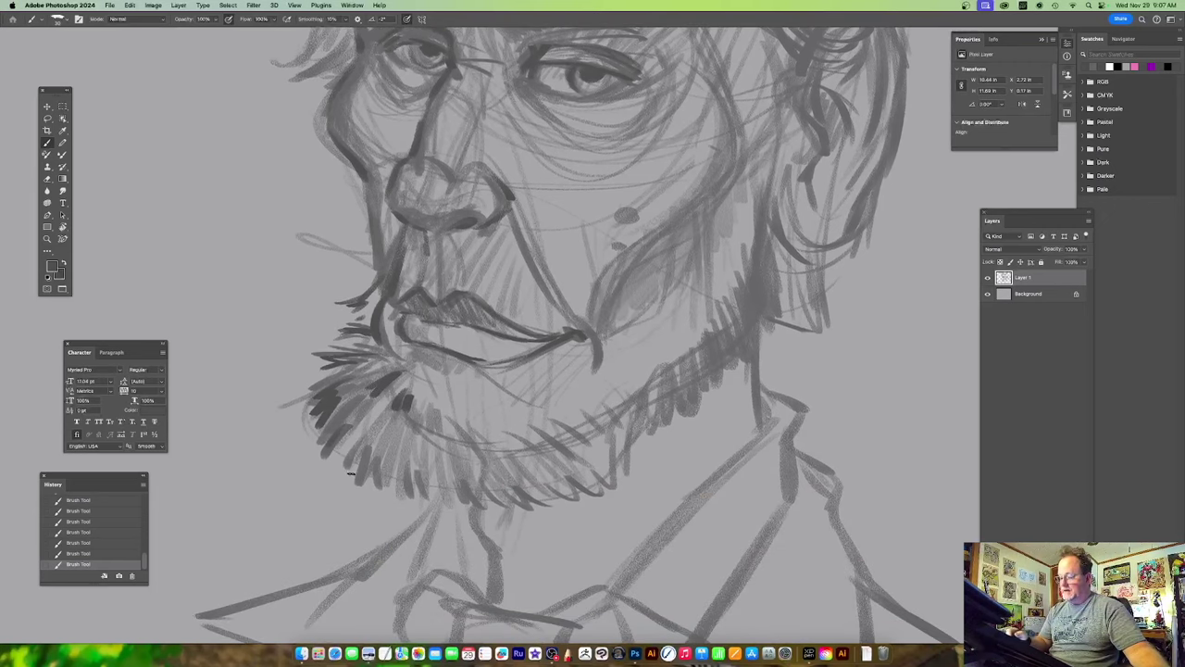
pyautogui.moveTo(339, 441); pyautogui.dragTo(328, 457)
pyautogui.moveTo(354, 435)
pyautogui.mouseDown()
pyautogui.moveTo(345, 465)
pyautogui.moveTo(361, 480)
pyautogui.mouseUp()
pyautogui.moveTo(375, 454); pyautogui.dragTo(384, 483)
pyautogui.moveTo(395, 467)
pyautogui.mouseDown()
pyautogui.moveTo(401, 488)
pyautogui.moveTo(421, 487)
pyautogui.mouseUp()
pyautogui.moveTo(630, 416)
pyautogui.mouseDown()
pyautogui.moveTo(635, 436)
pyautogui.moveTo(613, 434)
pyautogui.mouseUp()
pyautogui.moveTo(412, 424); pyautogui.dragTo(423, 450)
pyautogui.moveTo(401, 500); pyautogui.dragTo(409, 521)
pyautogui.moveTo(416, 507); pyautogui.dragTo(429, 523)
pyautogui.moveTo(431, 498)
pyautogui.mouseDown()
pyautogui.moveTo(452, 524)
pyautogui.moveTo(473, 526)
pyautogui.mouseUp()
# Continue the row of dark, short hair strokes along the underside of the beard below the chin.
pyautogui.moveTo(636, 437)
pyautogui.mouseDown()
pyautogui.moveTo(633, 468)
pyautogui.moveTo(597, 495)
pyautogui.mouseUp()
pyautogui.moveTo(394, 492); pyautogui.dragTo(416, 525)
pyautogui.moveTo(404, 502)
pyautogui.mouseDown()
pyautogui.moveTo(421, 531)
pyautogui.moveTo(450, 527)
pyautogui.mouseUp()
pyautogui.moveTo(493, 596); pyautogui.dragTo(422, 503)
pyautogui.moveTo(314, 467); pyautogui.dragTo(333, 482)
pyautogui.moveTo(324, 465)
pyautogui.mouseDown()
pyautogui.moveTo(345, 487)
pyautogui.moveTo(385, 491)
pyautogui.mouseUp()
pyautogui.moveTo(368, 470); pyautogui.dragTo(424, 488)
pyautogui.moveTo(411, 470); pyautogui.dragTo(458, 477)
pyautogui.moveTo(459, 462); pyautogui.dragTo(478, 472)
# Darken the near corner of the beard with hair strokes where the chin turns into the jaw.
pyautogui.moveTo(597, 342); pyautogui.dragTo(563, 380)
pyautogui.moveTo(418, 488); pyautogui.dragTo(467, 505)
pyautogui.moveTo(444, 480); pyautogui.dragTo(467, 503)
pyautogui.scroll(2, 448, 480)
pyautogui.moveTo(471, 434)
pyautogui.mouseDown()
pyautogui.moveTo(450, 500)
pyautogui.moveTo(467, 501)
pyautogui.mouseUp()
pyautogui.moveTo(520, 410); pyautogui.dragTo(474, 476)
pyautogui.scroll(-2, 676, 350)
pyautogui.hscroll(-2, 676, 350)
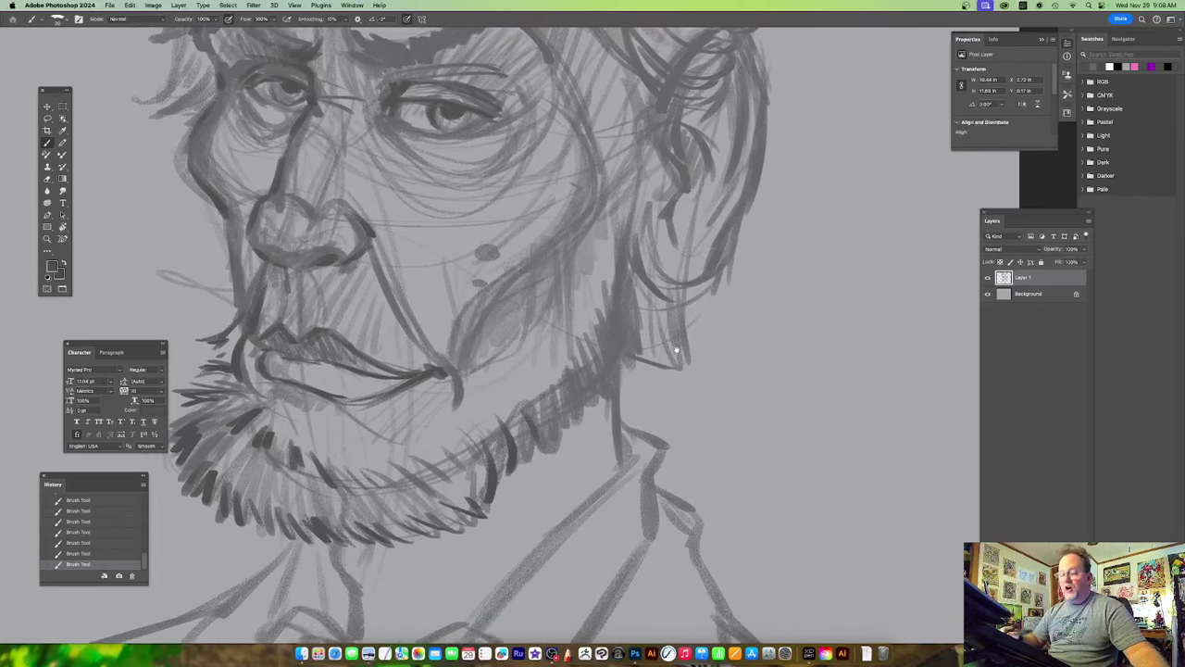
# Undo the last beard stroke and darken the beard along the near jaw up to the sideburn below the ear.
pyautogui.scroll(-2, 676, 350)
pyautogui.hscroll(-2, 676, 350)
pyautogui.press('super+z')
pyautogui.moveTo(520, 397)
pyautogui.mouseDown()
pyautogui.moveTo(530, 443)
pyautogui.moveTo(546, 450)
pyautogui.mouseUp()
pyautogui.moveTo(555, 386); pyautogui.dragTo(561, 428)
pyautogui.moveTo(679, 292); pyautogui.dragTo(633, 356)
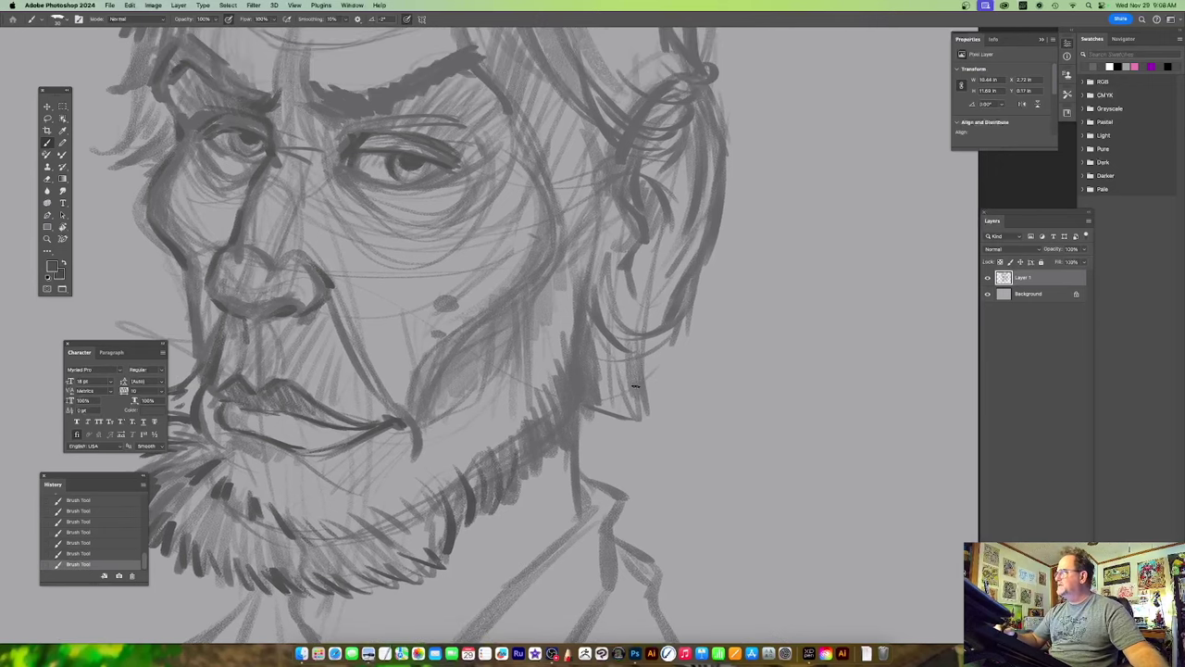
pyautogui.moveTo(580, 309)
pyautogui.mouseDown()
pyautogui.moveTo(585, 422)
pyautogui.moveTo(530, 482)
pyautogui.mouseUp()
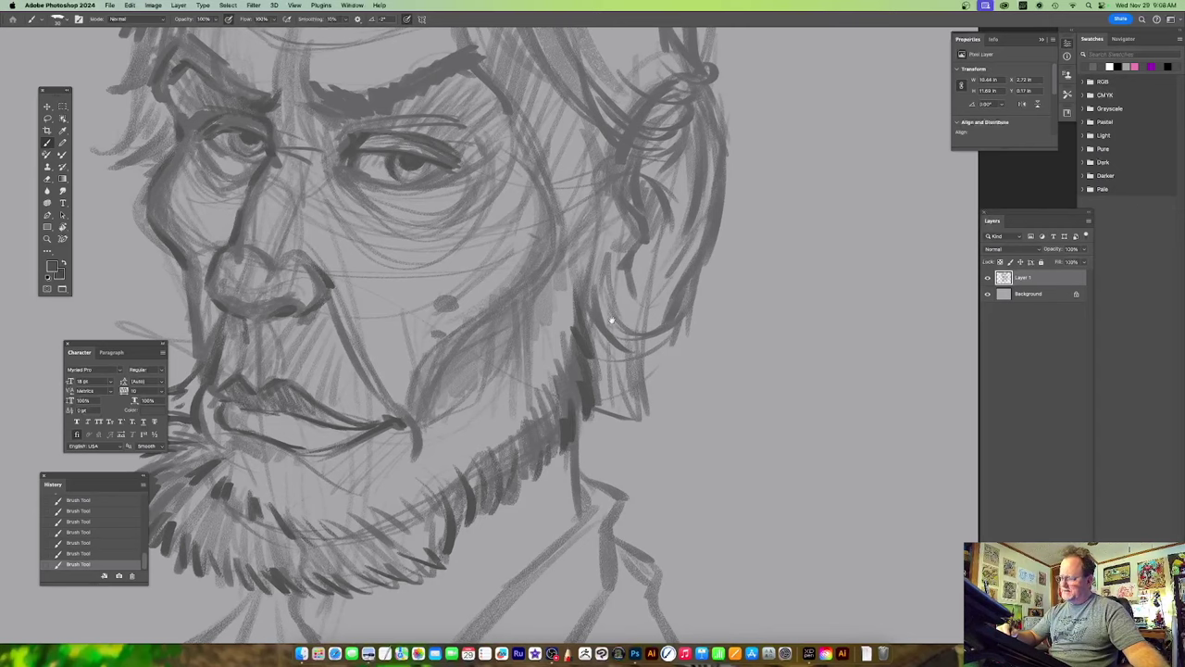
# Darken the ear's outer rim down to the lobe and the inner contour in front of the ear opening.
pyautogui.moveTo(609, 315); pyautogui.dragTo(616, 416)
pyautogui.moveTo(728, 275); pyautogui.dragTo(648, 339)
pyautogui.moveTo(563, 344)
pyautogui.mouseDown()
pyautogui.moveTo(576, 404)
pyautogui.moveTo(563, 458)
pyautogui.mouseUp()
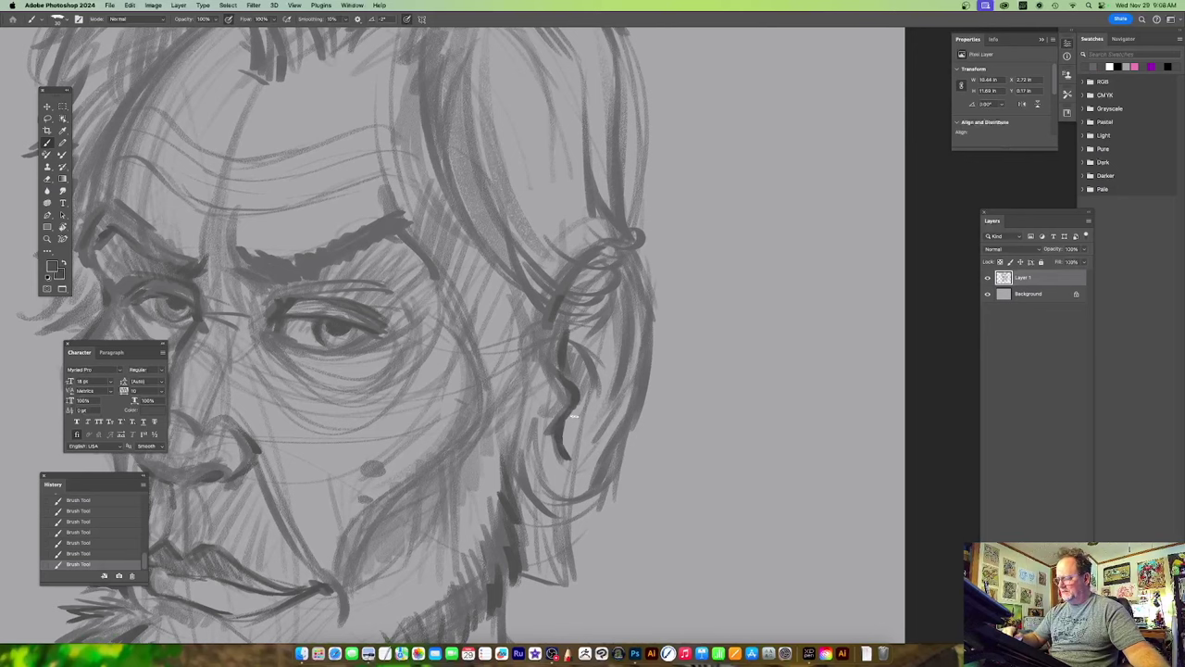
pyautogui.moveTo(638, 304); pyautogui.dragTo(590, 312)
pyautogui.moveTo(587, 269)
pyautogui.mouseDown()
pyautogui.moveTo(601, 368)
pyautogui.moveTo(562, 510)
pyautogui.moveTo(529, 528)
pyautogui.mouseUp()
pyautogui.scroll(-3, 614, 392)
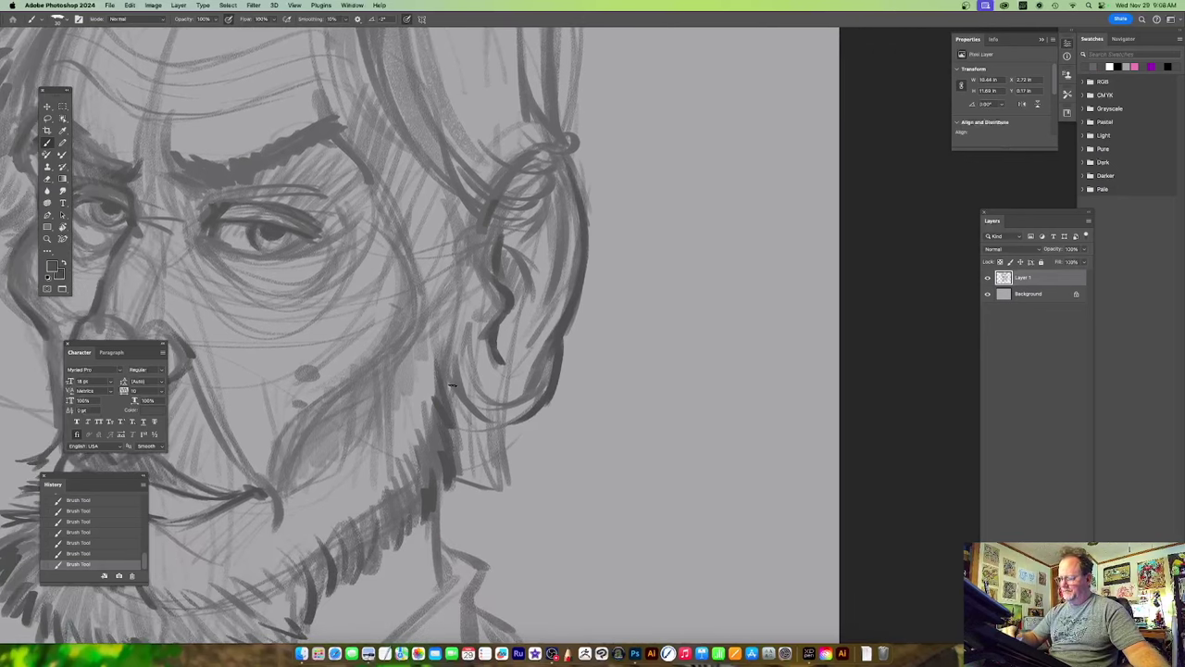
# Add short dark strokes to the inner ear folds and strengthen the curved edge of the side hair at the temple.
pyautogui.scroll(3, 500, 389)
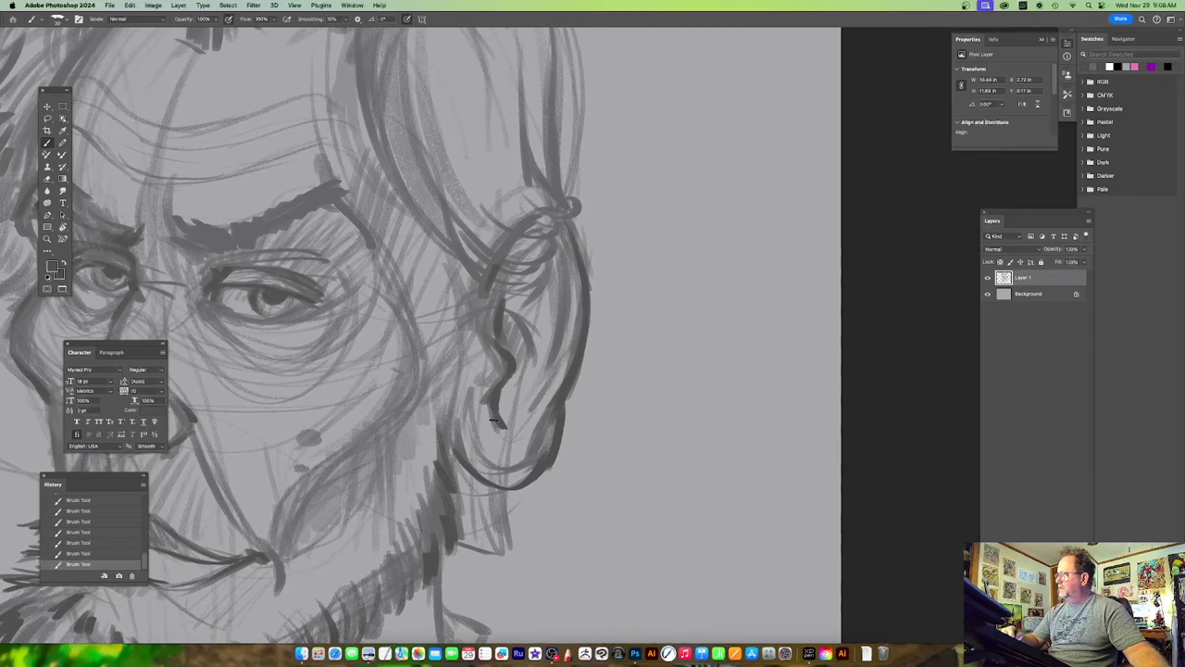
pyautogui.moveTo(502, 384); pyautogui.dragTo(526, 423)
pyautogui.moveTo(506, 313); pyautogui.dragTo(532, 361)
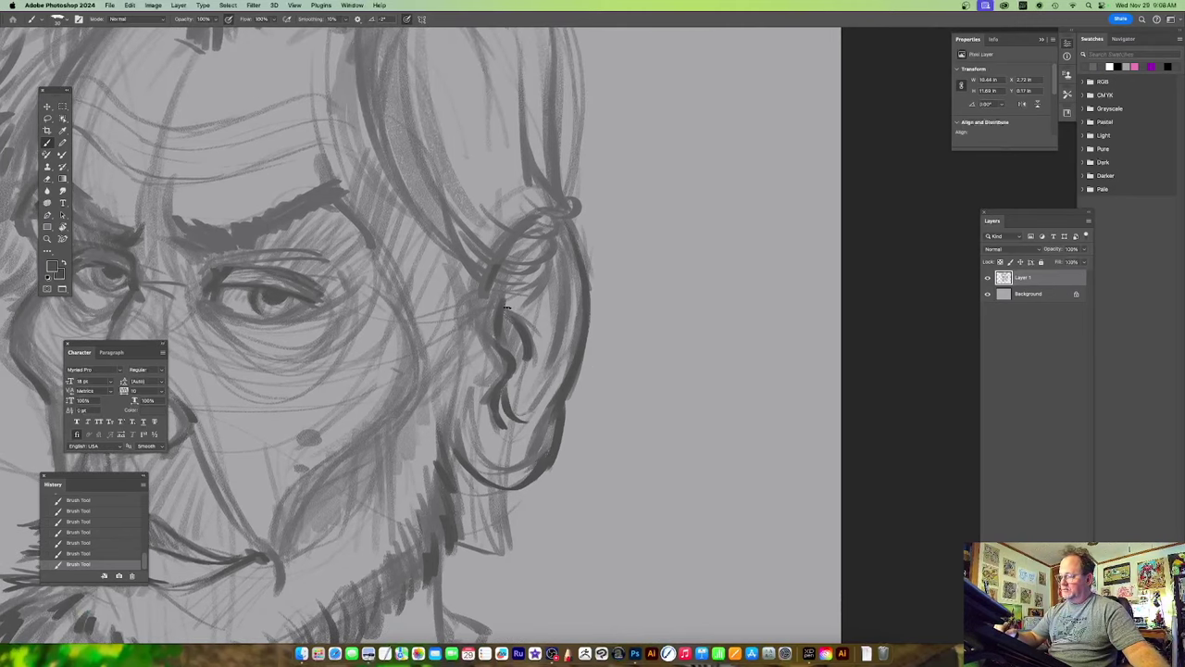
pyautogui.scroll(5, 507, 308)
pyautogui.moveTo(461, 141)
pyautogui.mouseDown()
pyautogui.moveTo(442, 167)
pyautogui.moveTo(450, 265)
pyautogui.moveTo(554, 431)
pyautogui.mouseUp()
pyautogui.moveTo(545, 485)
pyautogui.mouseDown()
pyautogui.moveTo(657, 342)
pyautogui.moveTo(690, 366)
pyautogui.mouseUp()
# Darken the near eyebrow with dense hair strokes and strengthen the contour running down from its outer end.
pyautogui.moveTo(391, 271)
pyautogui.mouseDown()
pyautogui.moveTo(422, 298)
pyautogui.moveTo(448, 300)
pyautogui.mouseUp()
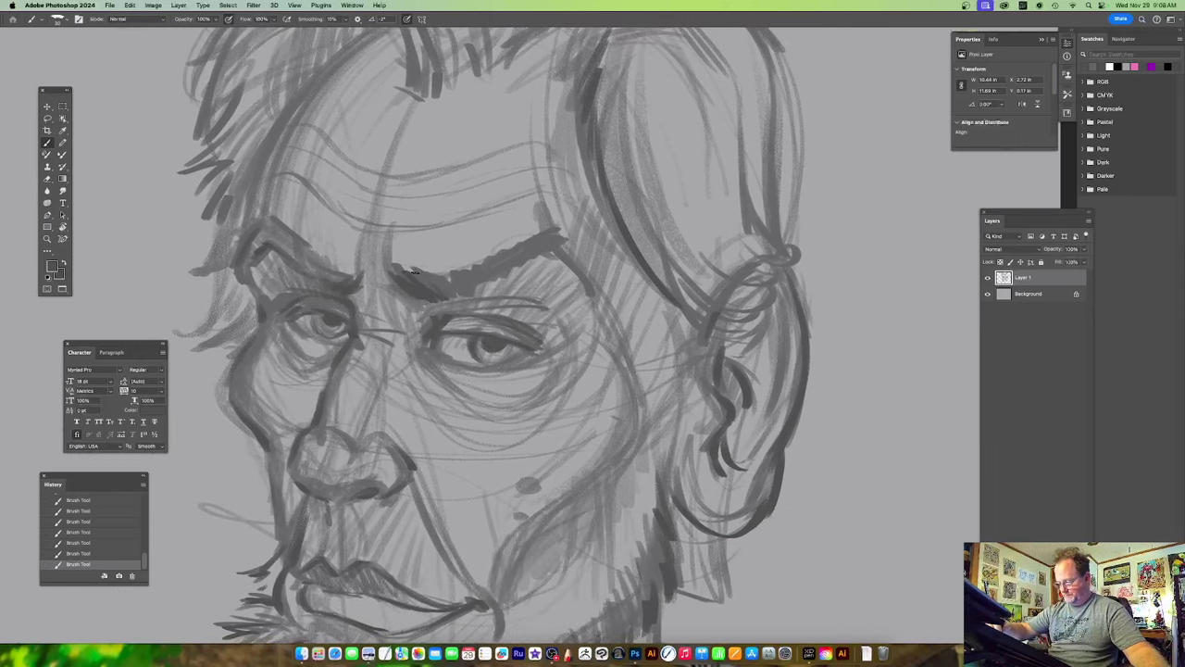
pyautogui.scroll(2, 414, 271)
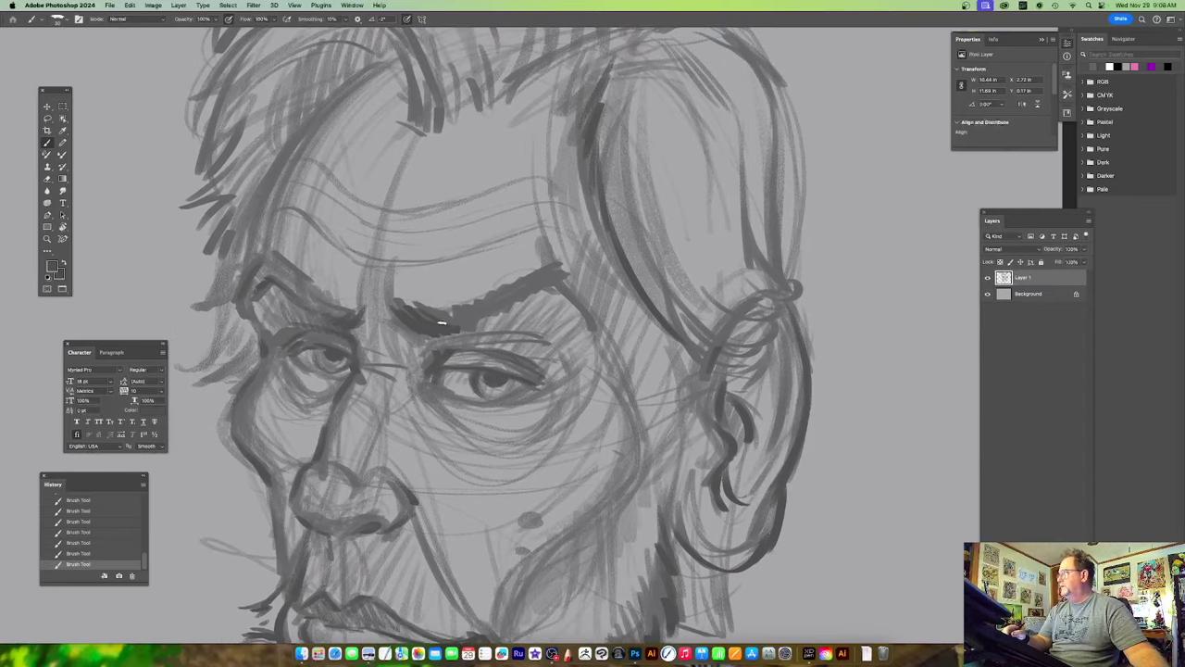
pyautogui.moveTo(477, 322); pyautogui.dragTo(528, 293)
pyautogui.moveTo(554, 247)
pyautogui.mouseDown()
pyautogui.moveTo(557, 272)
pyautogui.moveTo(461, 324)
pyautogui.mouseUp()
pyautogui.moveTo(480, 298); pyautogui.dragTo(447, 322)
pyautogui.moveTo(579, 266)
pyautogui.mouseDown()
pyautogui.moveTo(511, 265)
pyautogui.moveTo(479, 297)
pyautogui.moveTo(524, 322)
pyautogui.mouseUp()
pyautogui.moveTo(612, 385); pyautogui.dragTo(643, 377)
# Darken the near eye's upper lid, inner corner and lower lid line.
pyautogui.hscroll(-3, 642, 377)
pyautogui.scroll(-1, 642, 377)
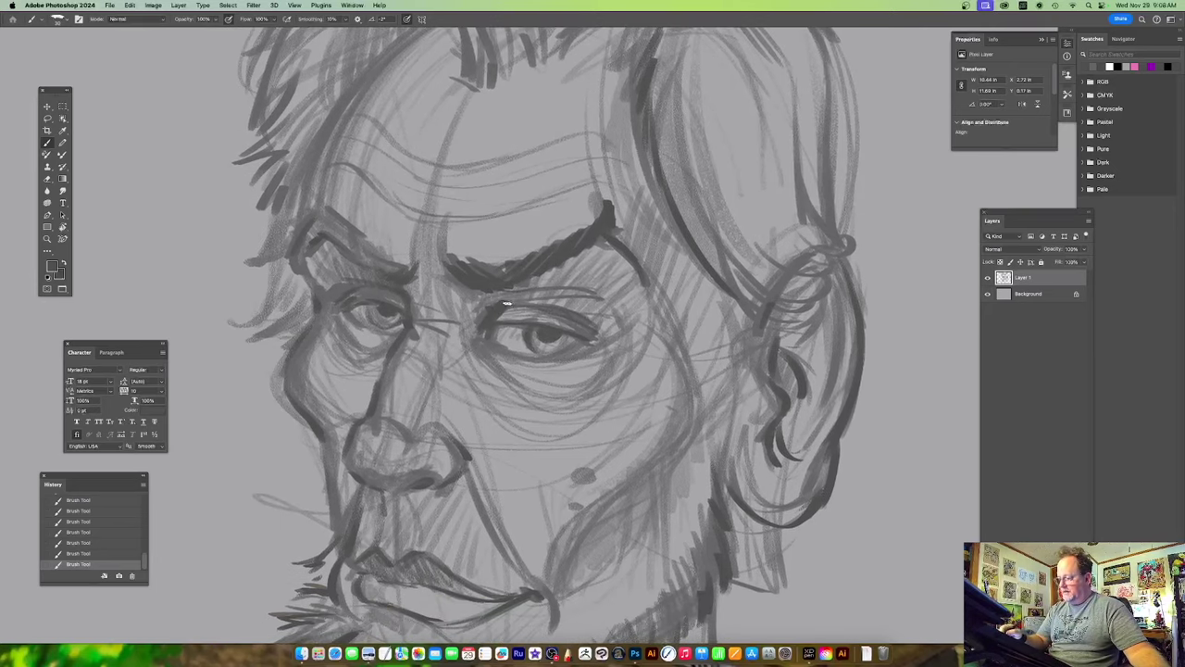
pyautogui.hscroll(-2, 607, 326)
pyautogui.scroll(-1, 607, 326)
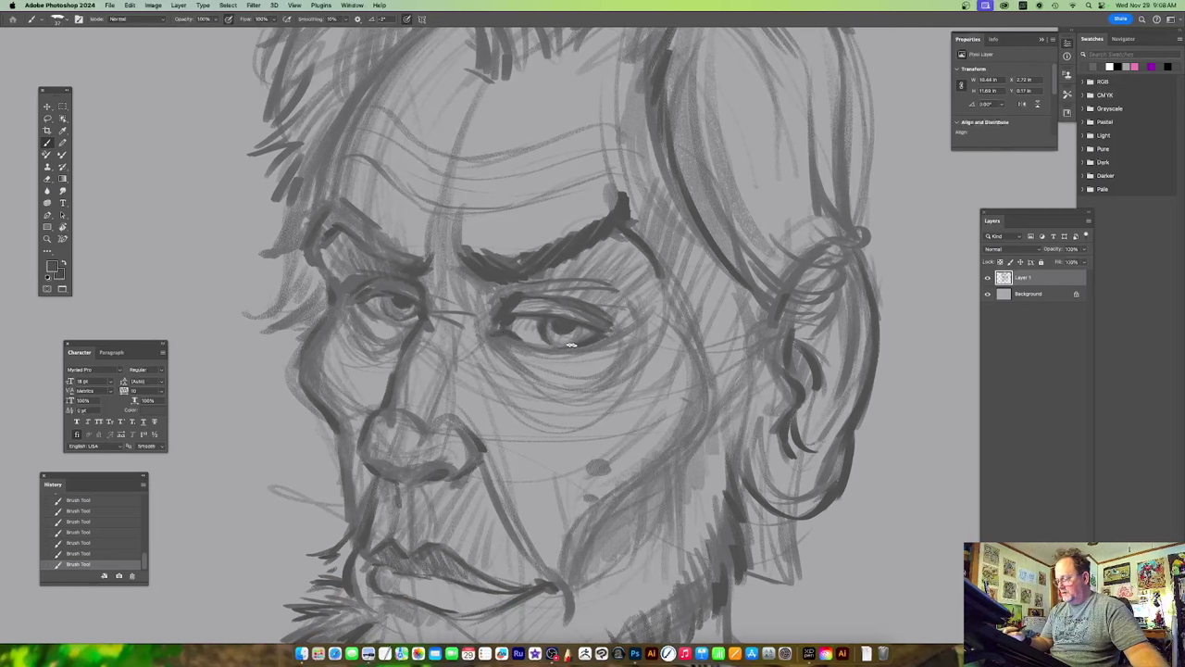
pyautogui.scroll(-2, 639, 308)
pyautogui.hscroll(1, 639, 307)
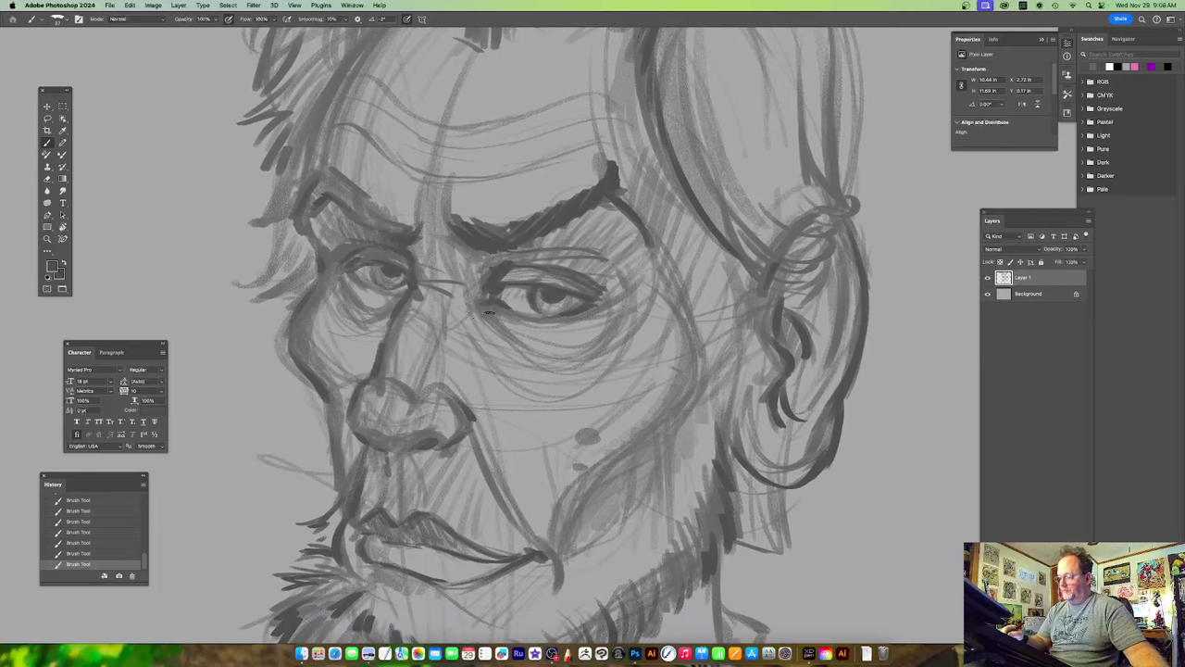
# Darken the far eye's upper lid and the curved bag line under the near eye.
pyautogui.hscroll(-4, 500, 329)
pyautogui.scroll(1, 500, 329)
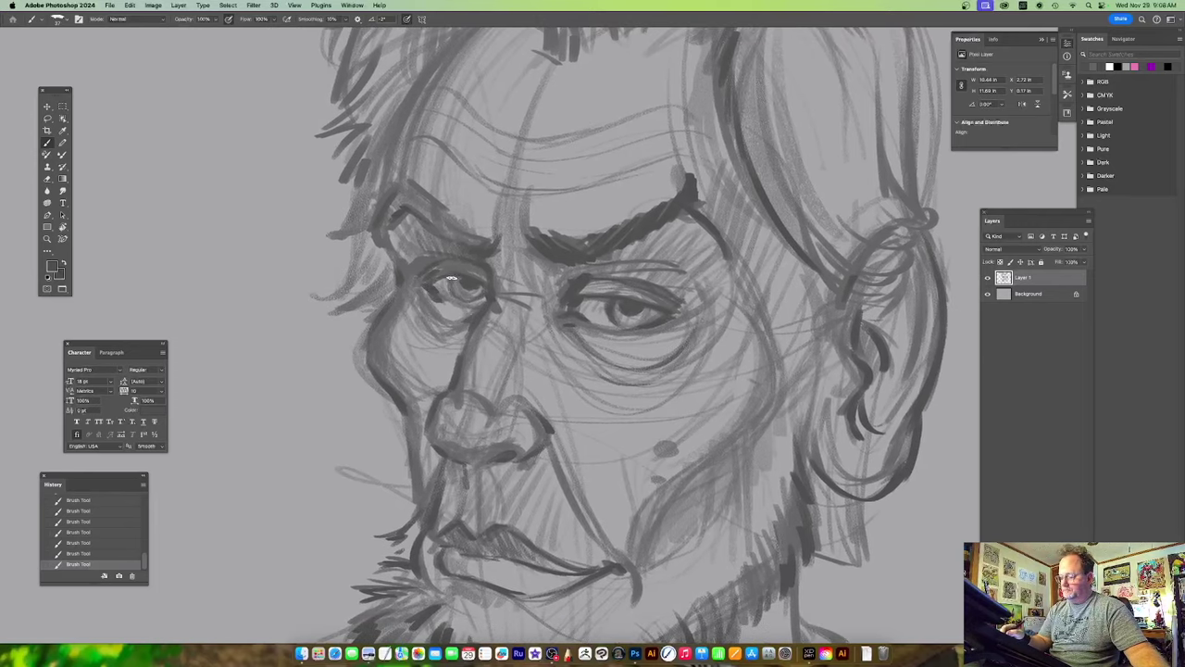
pyautogui.moveTo(639, 373)
pyautogui.mouseDown()
pyautogui.moveTo(574, 398)
pyautogui.moveTo(637, 374)
pyautogui.mouseUp()
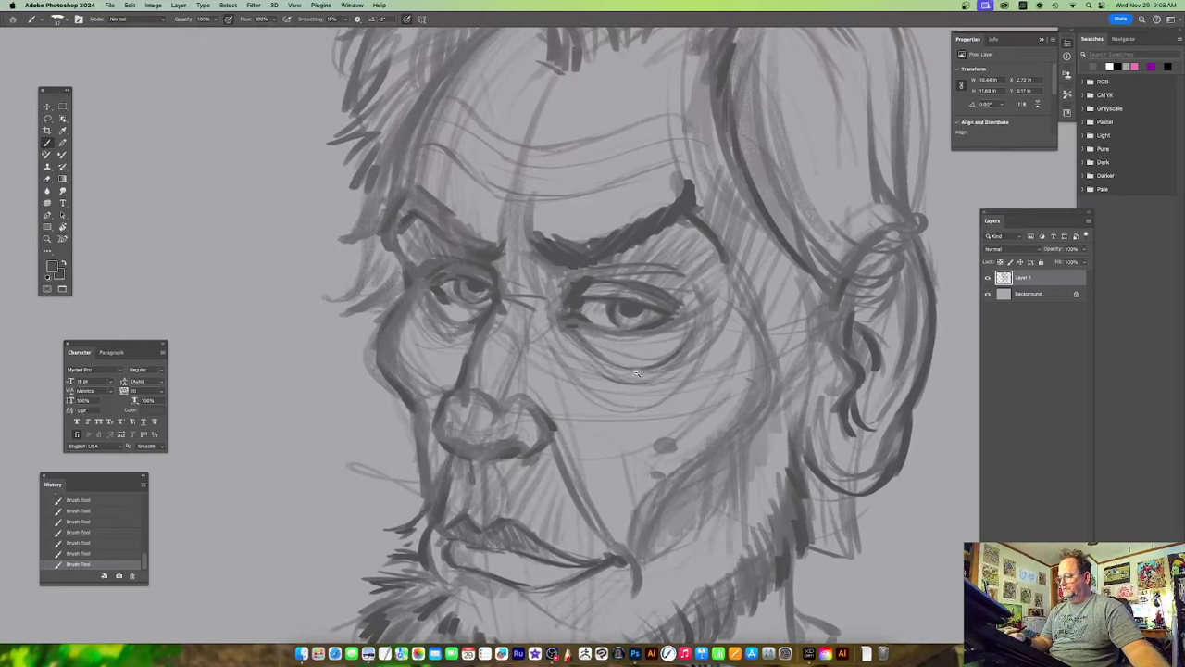
# Darken the far eyebrow with dense hair strokes from the nose bridge to its outer end.
pyautogui.scroll(3, 635, 373)
pyautogui.hscroll(-1, 635, 373)
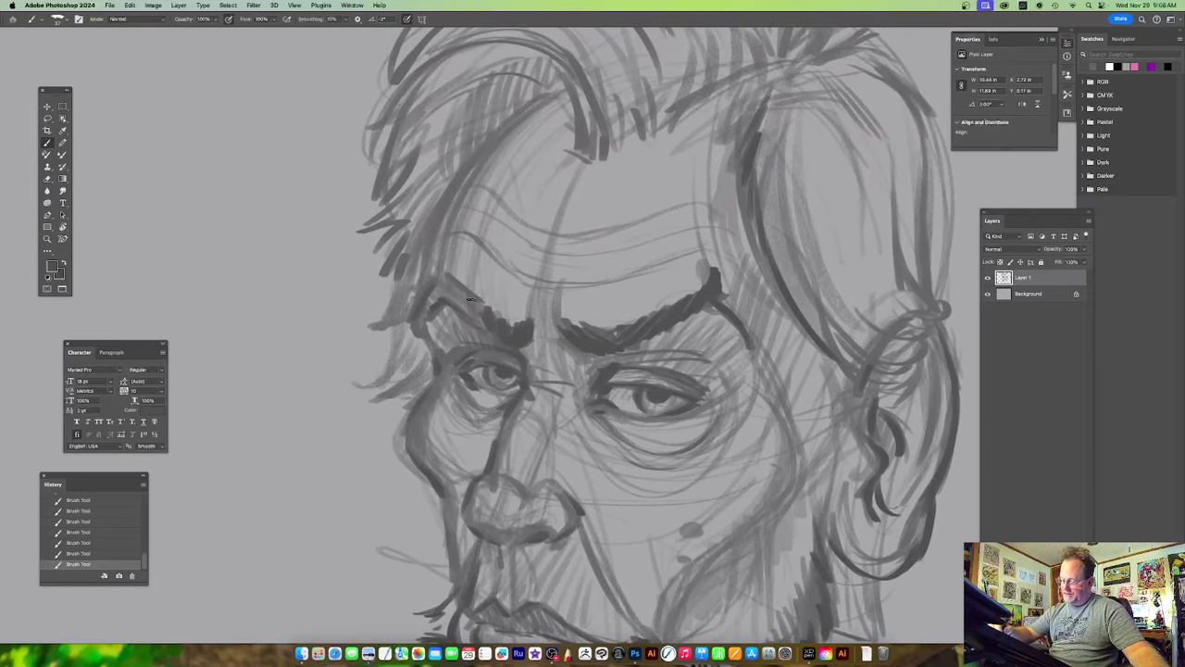
pyautogui.scroll(-2, 493, 263)
pyautogui.hscroll(-1, 492, 263)
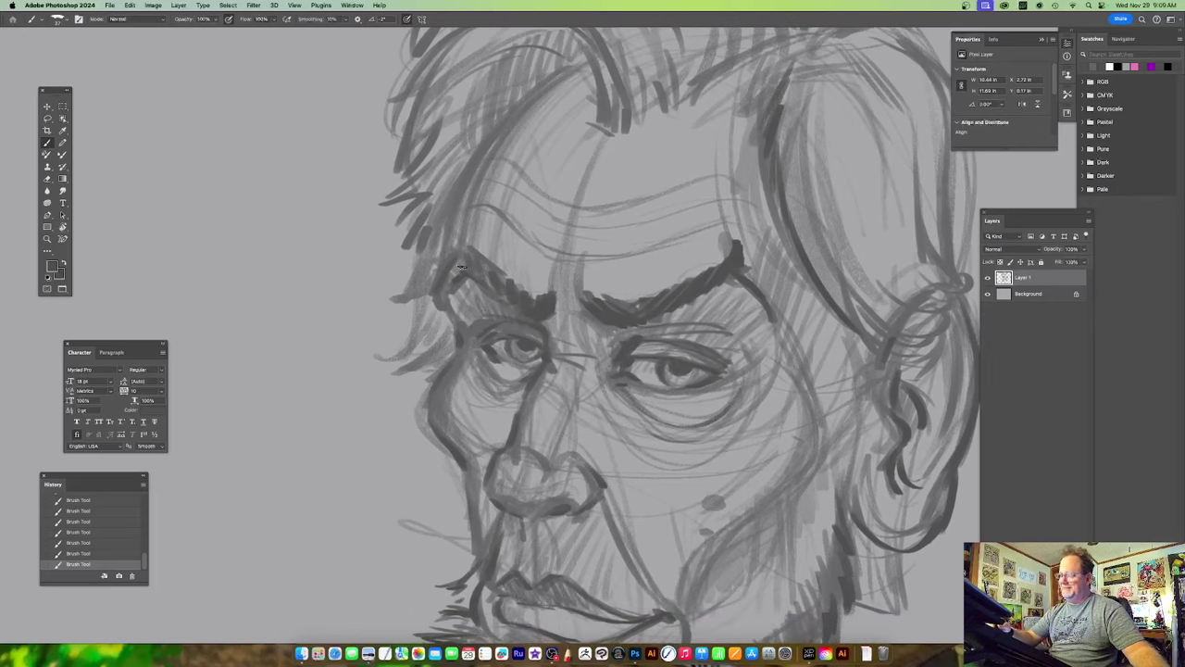
# Strengthen the far edge of the forehead and darken the hair strands sweeping over it.
pyautogui.moveTo(597, 92)
pyautogui.mouseDown()
pyautogui.moveTo(521, 255)
pyautogui.moveTo(414, 323)
pyautogui.mouseUp()
pyautogui.moveTo(523, 236)
pyautogui.mouseDown()
pyautogui.moveTo(562, 285)
pyautogui.moveTo(508, 232)
pyautogui.moveTo(350, 353)
pyautogui.mouseUp()
pyautogui.moveTo(374, 267)
pyautogui.mouseDown()
pyautogui.moveTo(412, 187)
pyautogui.moveTo(515, 144)
pyautogui.mouseUp()
pyautogui.moveTo(701, 239); pyautogui.dragTo(485, 323)
pyautogui.moveTo(329, 229)
pyautogui.mouseDown()
pyautogui.moveTo(430, 282)
pyautogui.moveTo(436, 380)
pyautogui.mouseUp()
pyautogui.moveTo(470, 270); pyautogui.dragTo(451, 373)
pyautogui.moveTo(459, 254); pyautogui.dragTo(493, 352)
pyautogui.moveTo(501, 270); pyautogui.dragTo(506, 317)
# Add dark strands along the swept-back front hair and the crown of the head.
pyautogui.moveTo(574, 283); pyautogui.dragTo(535, 304)
pyautogui.moveTo(389, 246)
pyautogui.mouseDown()
pyautogui.moveTo(459, 250)
pyautogui.moveTo(493, 277)
pyautogui.mouseUp()
pyautogui.moveTo(498, 258); pyautogui.dragTo(526, 289)
pyautogui.moveTo(547, 287)
pyautogui.mouseDown()
pyautogui.moveTo(539, 333)
pyautogui.moveTo(550, 317)
pyautogui.mouseUp()
pyautogui.moveTo(576, 307); pyautogui.dragTo(544, 325)
pyautogui.moveTo(688, 394); pyautogui.dragTo(587, 308)
pyautogui.moveTo(467, 247)
pyautogui.mouseDown()
pyautogui.moveTo(494, 240)
pyautogui.moveTo(546, 285)
pyautogui.moveTo(559, 317)
pyautogui.mouseUp()
# Darken the hair at the back of the head and the side strands tucked above the ear.
pyautogui.scroll(-2, 555, 314)
pyautogui.hscroll(1, 556, 315)
pyautogui.moveTo(485, 193)
pyautogui.mouseDown()
pyautogui.moveTo(533, 240)
pyautogui.moveTo(528, 396)
pyautogui.mouseUp()
pyautogui.moveTo(572, 383); pyautogui.dragTo(543, 308)
pyautogui.moveTo(363, 313)
pyautogui.mouseDown()
pyautogui.moveTo(398, 375)
pyautogui.moveTo(474, 410)
pyautogui.mouseUp()
pyautogui.moveTo(414, 388)
pyautogui.mouseDown()
pyautogui.moveTo(496, 380)
pyautogui.moveTo(465, 321)
pyautogui.mouseUp()
pyautogui.moveTo(504, 339); pyautogui.dragTo(464, 289)
pyautogui.moveTo(465, 239); pyautogui.dragTo(484, 295)
pyautogui.moveTo(554, 310)
pyautogui.mouseDown()
pyautogui.moveTo(564, 328)
pyautogui.moveTo(787, 191)
pyautogui.mouseUp()
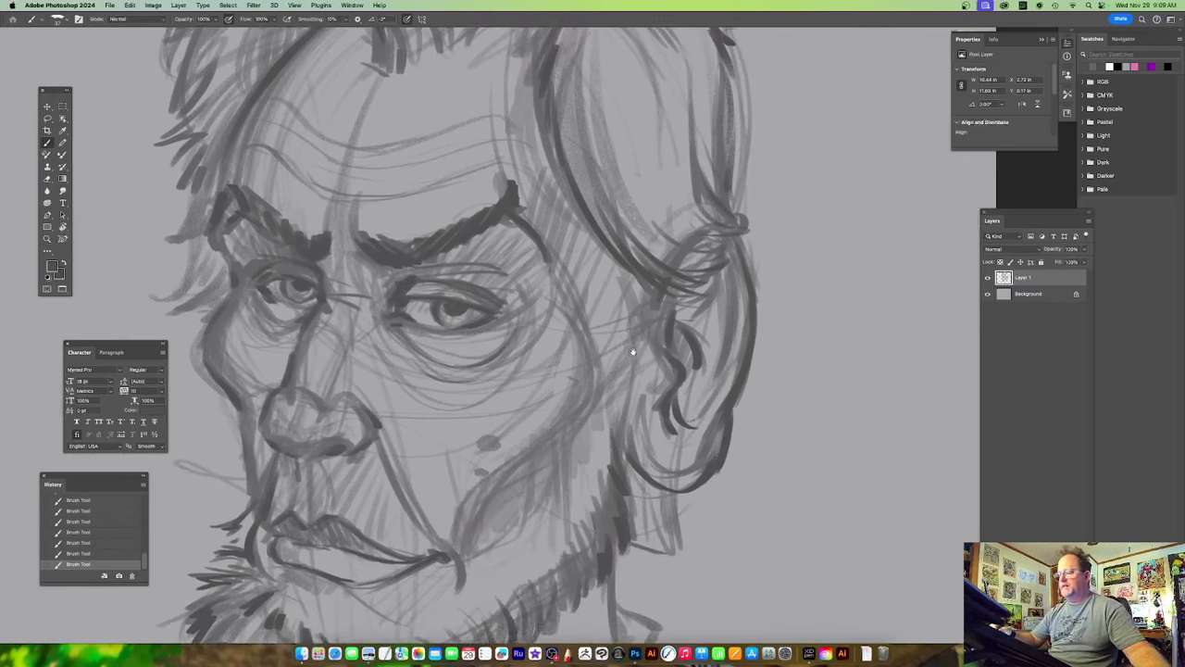
# Darken the lowest wrinkle line across the forehead above both eyebrows.
pyautogui.scroll(3, 632, 351)
pyautogui.hscroll(-2, 632, 351)
pyautogui.hscroll(-2, 549, 334)
pyautogui.scroll(1, 549, 333)
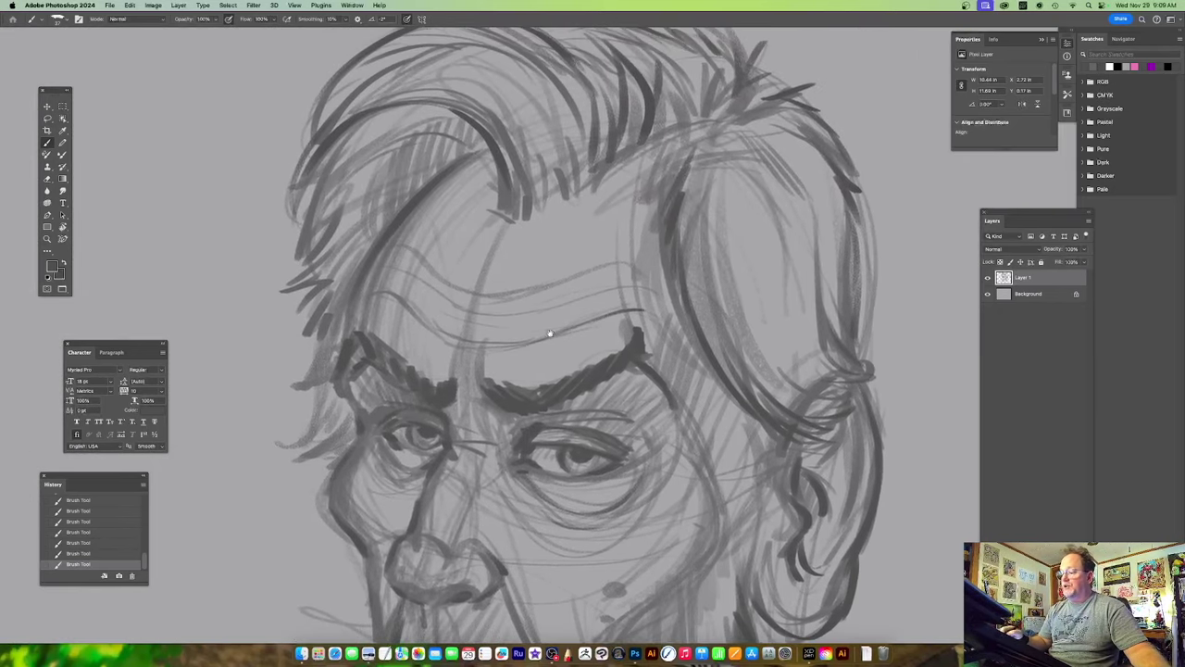
pyautogui.scroll(-2, 525, 360)
pyautogui.hscroll(-2, 525, 361)
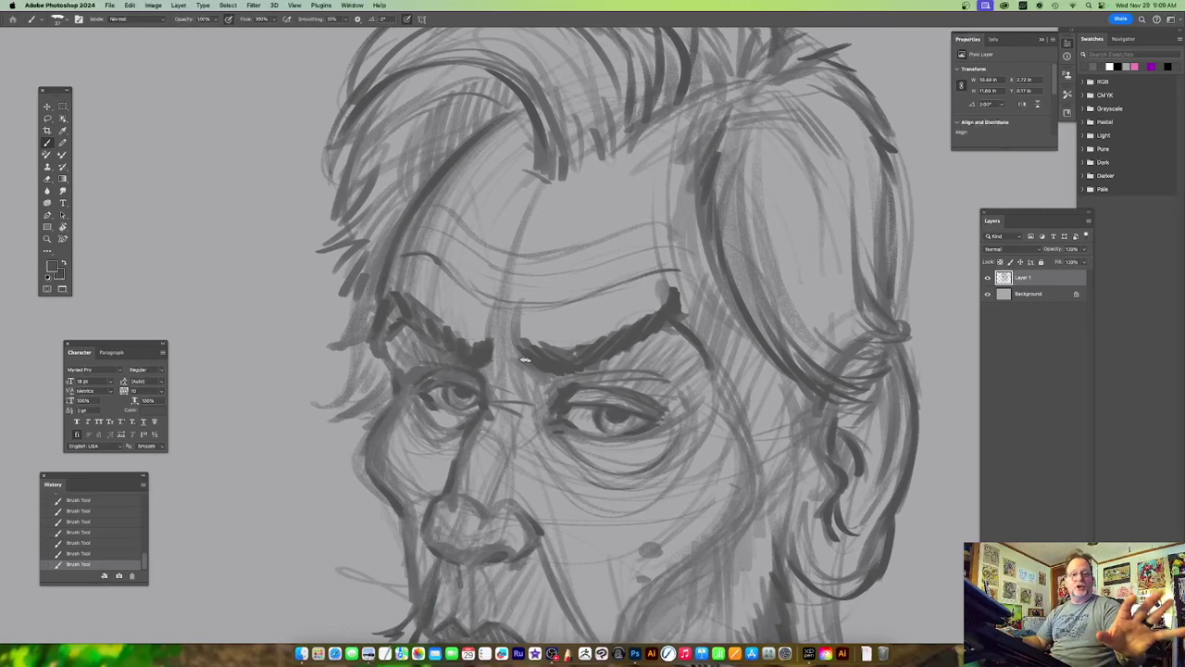
# Darken the crease at the near corner of the mouth.
pyautogui.scroll(-5, 545, 485)
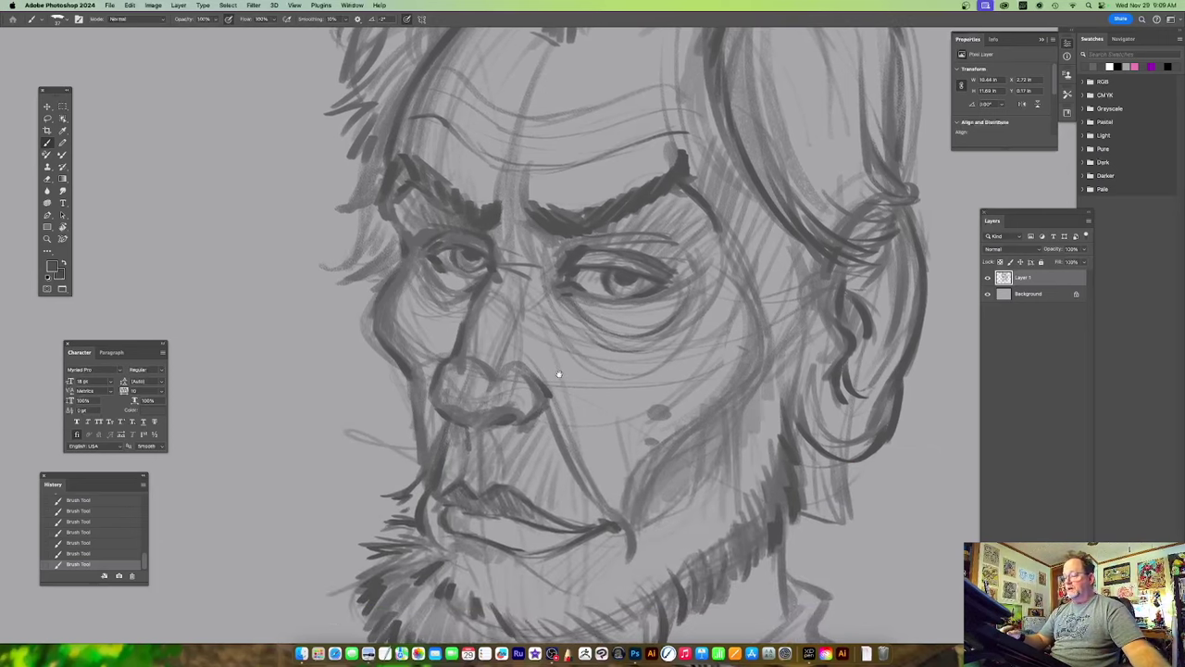
pyautogui.scroll(-4, 584, 486)
pyautogui.hscroll(4, 585, 487)
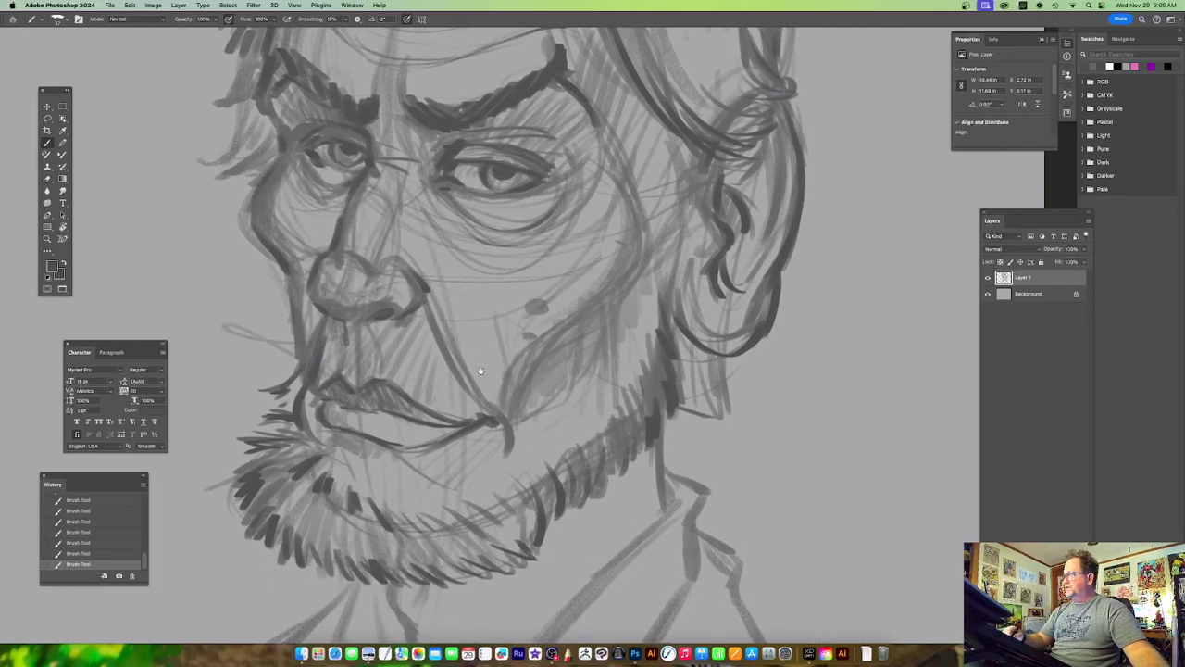
pyautogui.hscroll(2, 620, 360)
pyautogui.moveTo(620, 359); pyautogui.dragTo(622, 366)
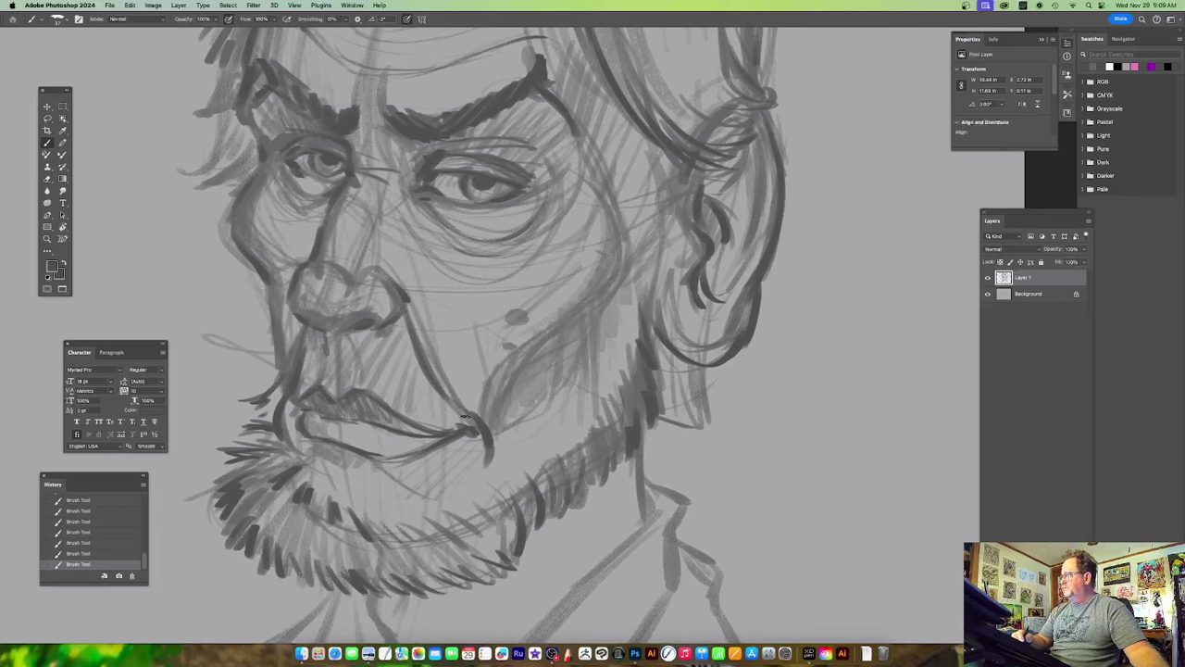
# Strengthen the near cheek contour from the cheekbone down to the hollow beside the mouth.
pyautogui.moveTo(489, 391); pyautogui.dragTo(504, 453)
pyautogui.moveTo(524, 367); pyautogui.dragTo(506, 415)
pyautogui.moveTo(592, 287); pyautogui.dragTo(576, 320)
pyautogui.moveTo(607, 211); pyautogui.dragTo(611, 297)
pyautogui.moveTo(586, 304)
pyautogui.mouseDown()
pyautogui.moveTo(655, 322)
pyautogui.moveTo(660, 374)
pyautogui.mouseUp()
# Darken the loose hair tufts along the far temple and add hair strokes above the forehead.
pyautogui.moveTo(331, 220)
pyautogui.mouseDown()
pyautogui.moveTo(392, 313)
pyautogui.moveTo(334, 334)
pyautogui.mouseUp()
pyautogui.moveTo(365, 290)
pyautogui.mouseDown()
pyautogui.moveTo(328, 333)
pyautogui.moveTo(298, 319)
pyautogui.moveTo(342, 356)
pyautogui.mouseUp()
pyautogui.moveTo(413, 287); pyautogui.dragTo(428, 398)
pyautogui.moveTo(381, 319); pyautogui.dragTo(339, 374)
pyautogui.moveTo(380, 358); pyautogui.dragTo(337, 376)
pyautogui.moveTo(382, 247)
pyautogui.mouseDown()
pyautogui.moveTo(331, 304)
pyautogui.moveTo(348, 313)
pyautogui.mouseUp()
pyautogui.moveTo(480, 244); pyautogui.dragTo(429, 379)
pyautogui.moveTo(342, 336); pyautogui.dragTo(379, 276)
pyautogui.moveTo(335, 347)
pyautogui.mouseDown()
pyautogui.moveTo(372, 291)
pyautogui.moveTo(401, 265)
pyautogui.mouseUp()
pyautogui.moveTo(367, 305)
pyautogui.mouseDown()
pyautogui.moveTo(435, 278)
pyautogui.moveTo(361, 335)
pyautogui.mouseUp()
pyautogui.moveTo(417, 292); pyautogui.dragTo(343, 391)
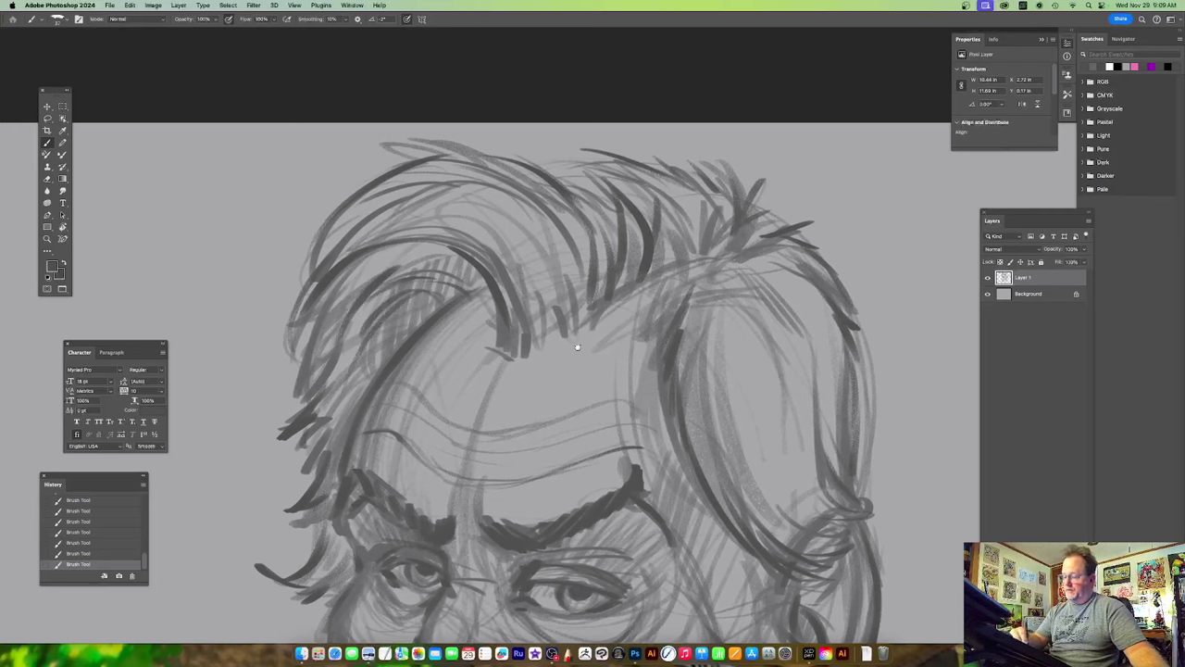
pyautogui.hscroll(3, 537, 354)
pyautogui.moveTo(461, 316)
pyautogui.mouseDown()
pyautogui.moveTo(443, 357)
pyautogui.moveTo(473, 349)
pyautogui.mouseUp()
pyautogui.moveTo(482, 308); pyautogui.dragTo(473, 330)
# Strengthen the lower lip line and the contour around the far side of the mouth.
pyautogui.scroll(-10, 528, 296)
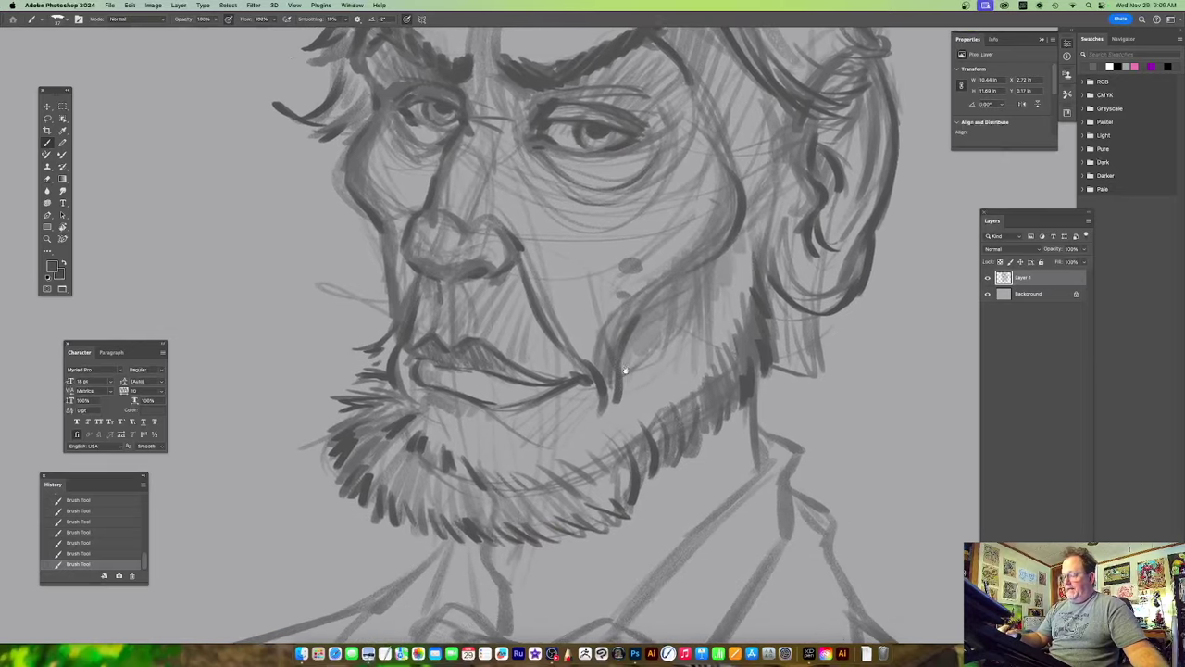
pyautogui.scroll(2, 625, 370)
pyautogui.hscroll(2, 625, 370)
pyautogui.moveTo(395, 374); pyautogui.dragTo(414, 404)
pyautogui.hscroll(-5, 528, 390)
pyautogui.scroll(-2, 528, 389)
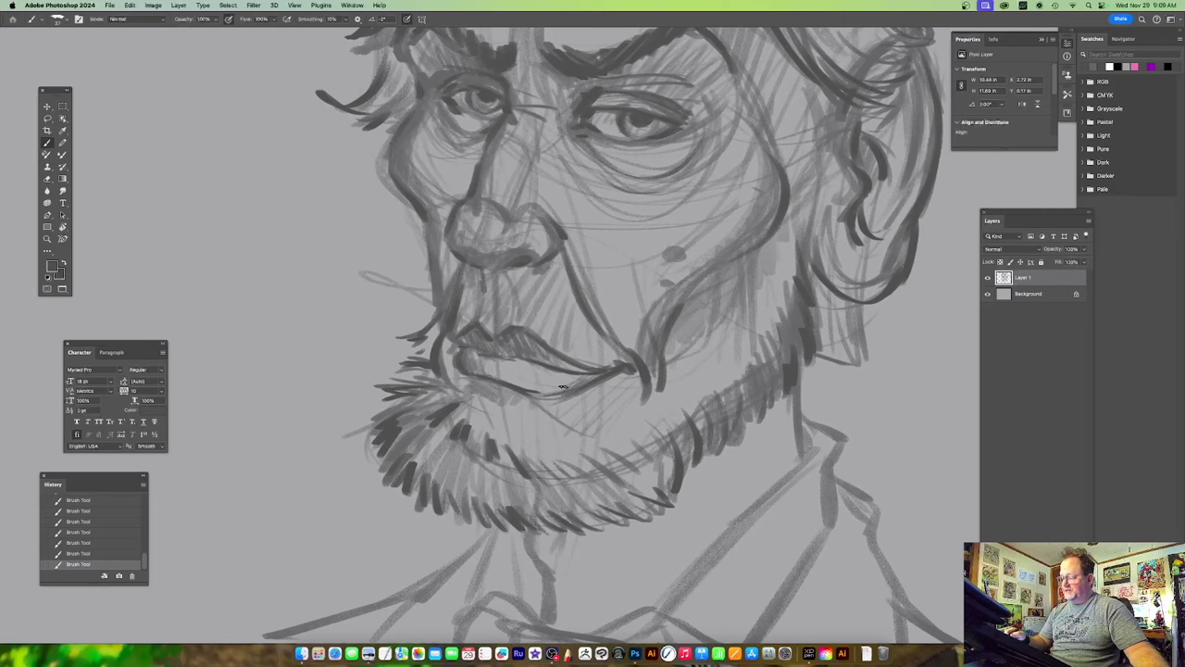
pyautogui.scroll(-2, 534, 377)
pyautogui.hscroll(1, 534, 377)
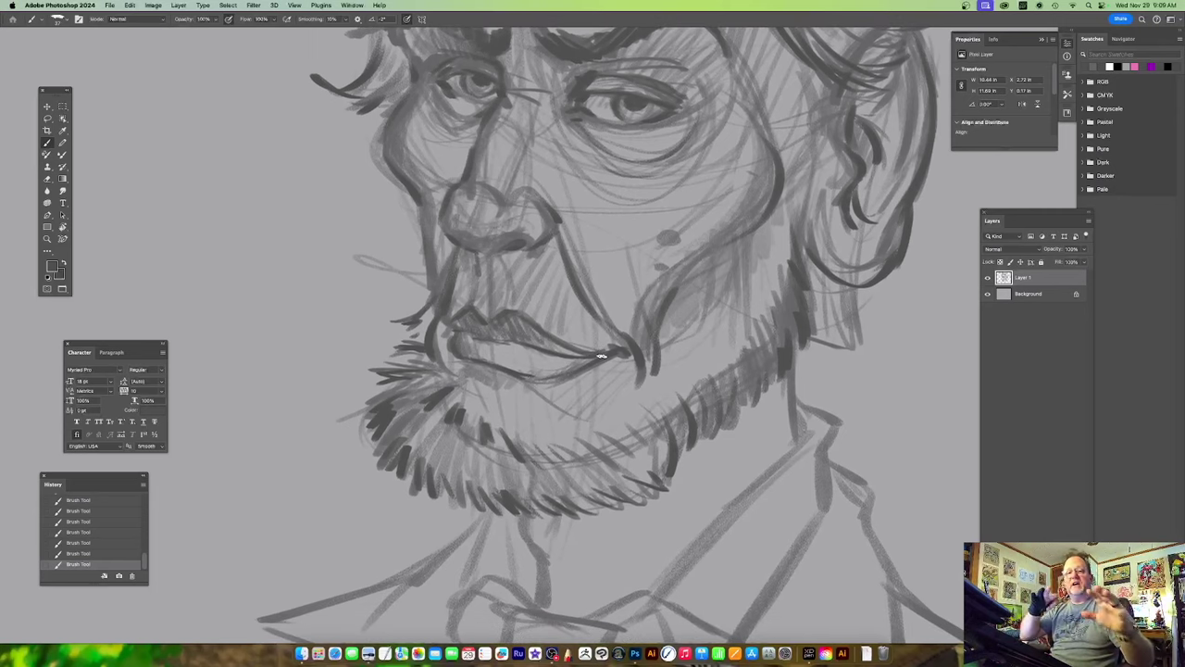
# Draw dark contour lines for the front of the neck between the beard and the bow tie.
pyautogui.hscroll(2, 601, 356)
pyautogui.scroll(-10, 601, 356)
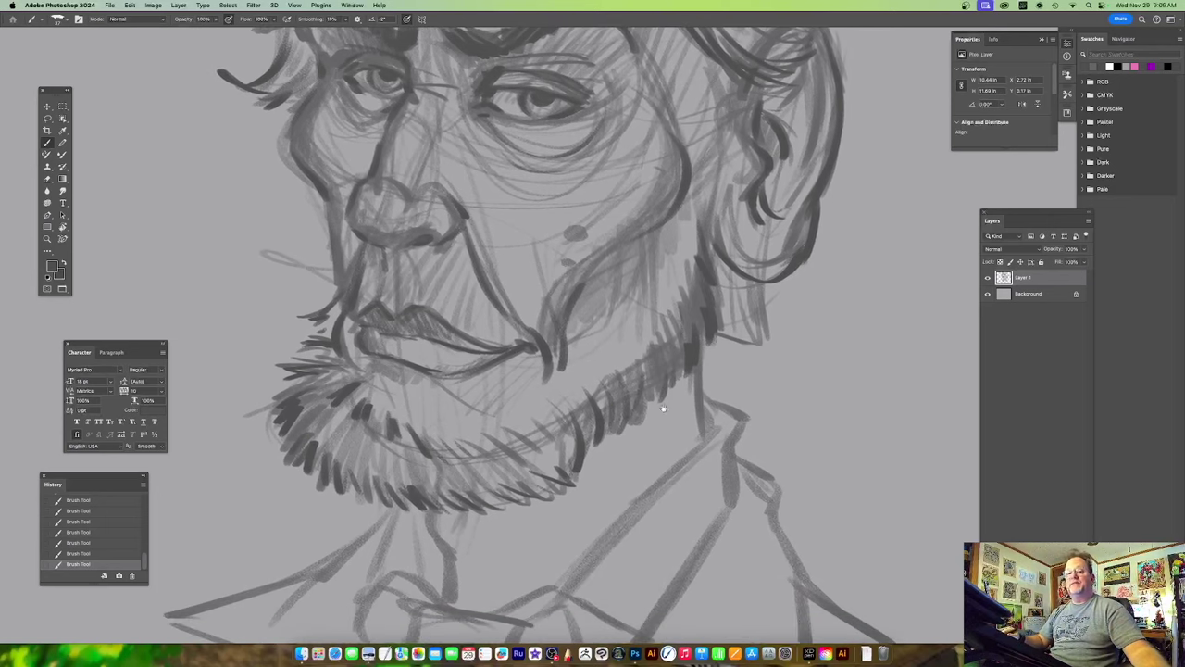
pyautogui.hscroll(-2, 593, 380)
pyautogui.scroll(-1, 584, 409)
pyautogui.hscroll(1, 537, 389)
pyautogui.moveTo(482, 336); pyautogui.dragTo(503, 428)
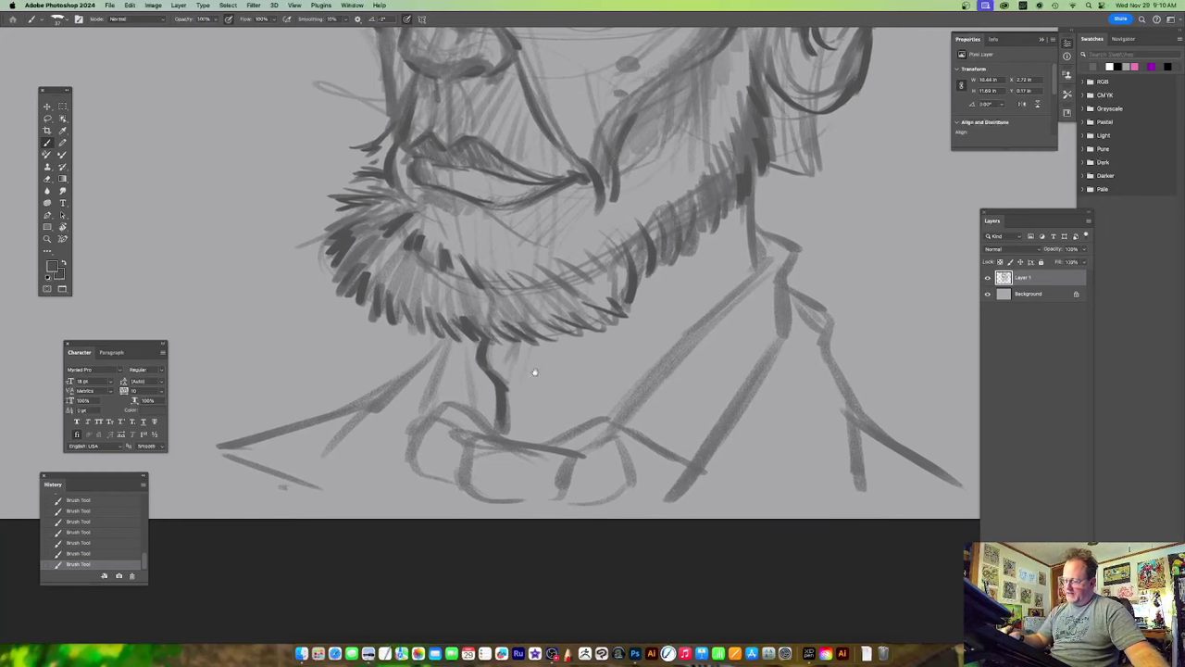
pyautogui.moveTo(463, 346); pyautogui.dragTo(473, 407)
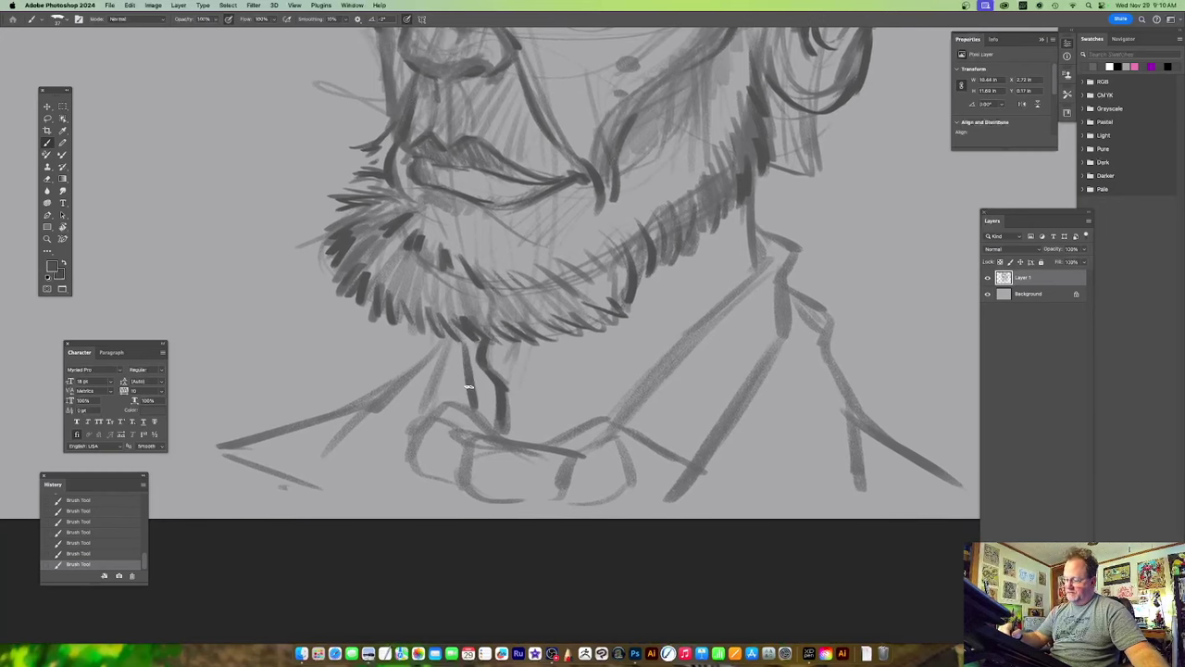
# Darken the far collar edge and the outlines of the bow tie and its knot.
pyautogui.moveTo(446, 354)
pyautogui.mouseDown()
pyautogui.moveTo(387, 464)
pyautogui.moveTo(458, 404)
pyautogui.moveTo(482, 426)
pyautogui.moveTo(698, 403)
pyautogui.moveTo(564, 438)
pyautogui.moveTo(430, 448)
pyautogui.moveTo(472, 445)
pyautogui.moveTo(399, 432)
pyautogui.moveTo(386, 493)
pyautogui.mouseUp()
pyautogui.hscroll(5, 542, 455)
pyautogui.moveTo(497, 451)
pyautogui.mouseDown()
pyautogui.moveTo(451, 438)
pyautogui.moveTo(495, 435)
pyautogui.moveTo(487, 445)
pyautogui.moveTo(545, 424)
pyautogui.moveTo(559, 442)
pyautogui.moveTo(513, 502)
pyautogui.mouseUp()
pyautogui.moveTo(554, 427); pyautogui.dragTo(541, 455)
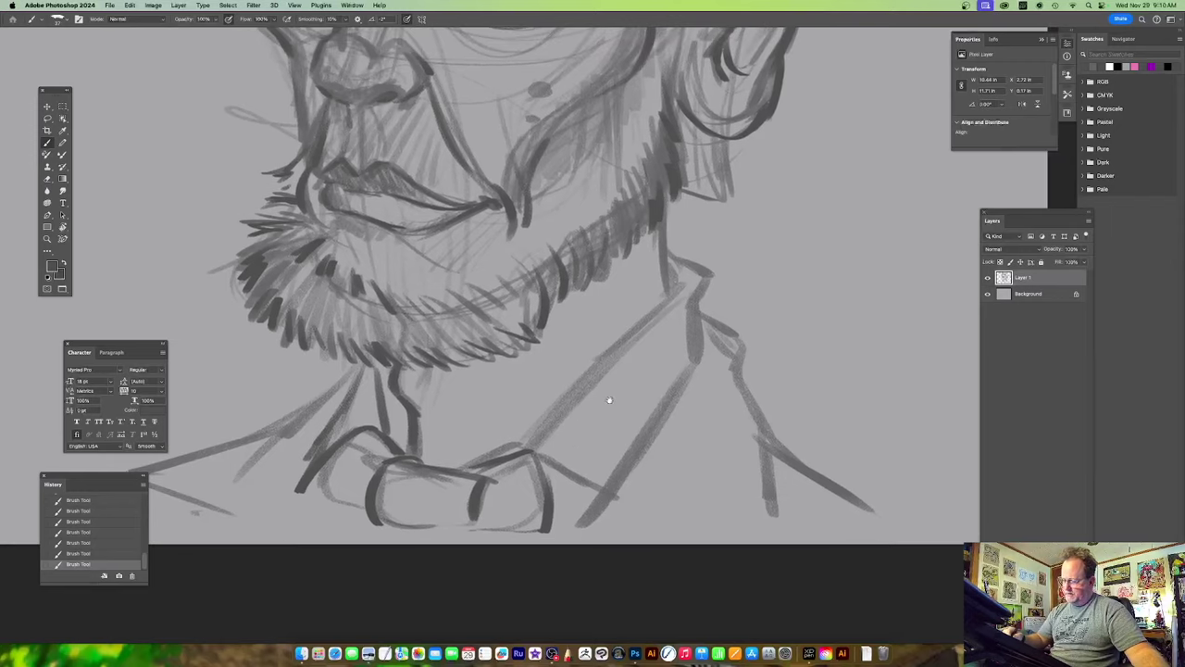
# Darken the back of the neck and the edges of the near shirt collar.
pyautogui.moveTo(607, 373); pyautogui.dragTo(521, 419)
pyautogui.moveTo(576, 307); pyautogui.dragTo(580, 339)
pyautogui.moveTo(570, 274); pyautogui.dragTo(574, 328)
pyautogui.moveTo(577, 239)
pyautogui.mouseDown()
pyautogui.moveTo(514, 397)
pyautogui.moveTo(426, 496)
pyautogui.moveTo(508, 552)
pyautogui.moveTo(529, 544)
pyautogui.moveTo(611, 393)
pyautogui.moveTo(614, 332)
pyautogui.mouseUp()
pyautogui.scroll(-4, 652, 418)
pyautogui.hscroll(5, 653, 419)
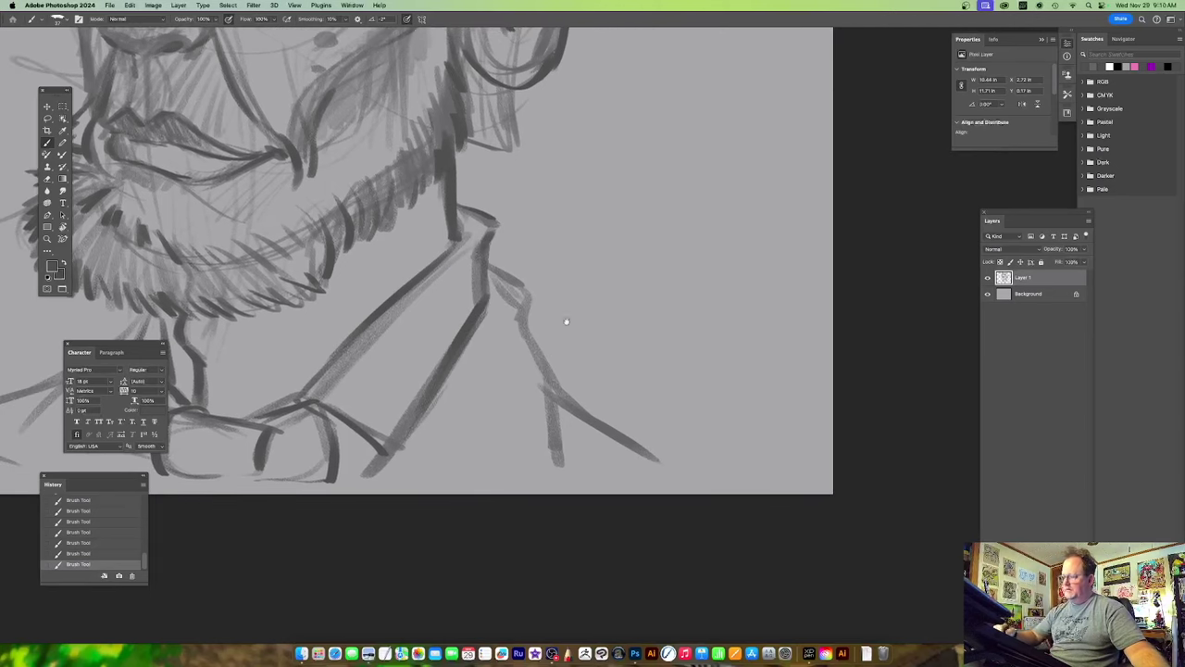
# Darken the near jacket collar, shoulder and sleeve lines, and shift the Layer 1 drawing slightly on the canvas.
pyautogui.moveTo(521, 290); pyautogui.dragTo(506, 354)
pyautogui.moveTo(521, 320); pyautogui.dragTo(553, 389)
pyautogui.moveTo(541, 372); pyautogui.dragTo(650, 463)
pyautogui.moveTo(545, 375); pyautogui.dragTo(556, 452)
pyautogui.moveTo(463, 186)
pyautogui.mouseDown()
pyautogui.moveTo(598, 317)
pyautogui.moveTo(592, 407)
pyautogui.moveTo(602, 429)
pyautogui.moveTo(597, 417)
pyautogui.moveTo(619, 398)
pyautogui.moveTo(603, 357)
pyautogui.moveTo(562, 386)
pyautogui.mouseUp()
pyautogui.scroll(3, 561, 386)
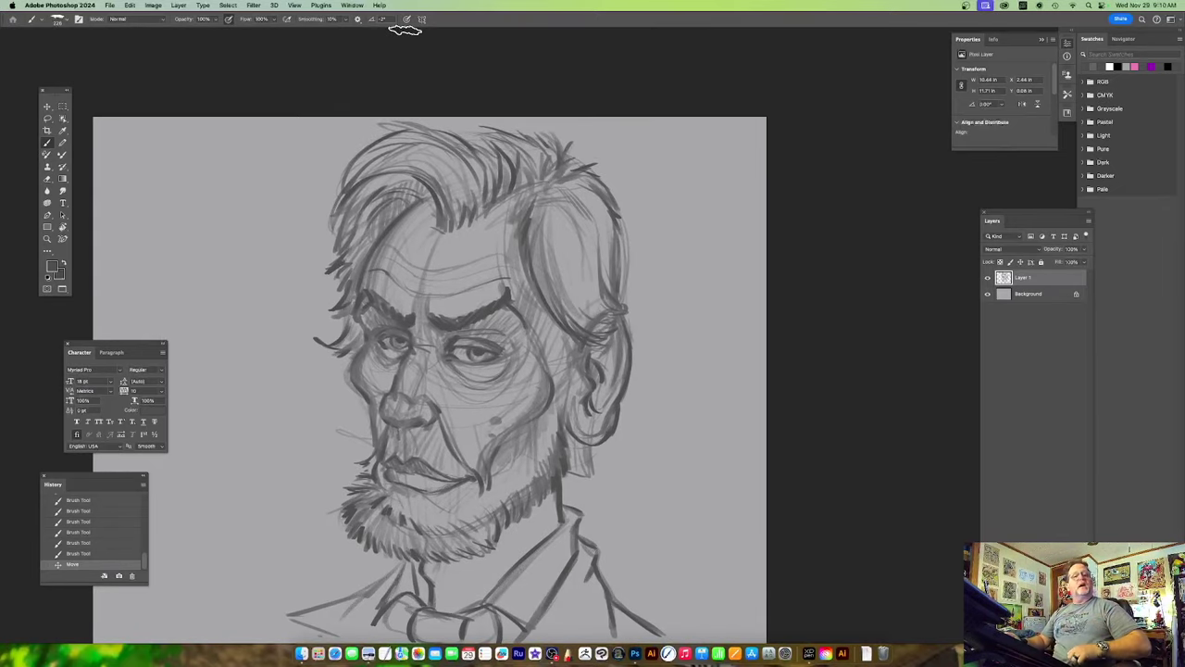
# Shade the far side of the face, the bearded cheek, the neck and the jacket with a large soft brush.
pyautogui.moveTo(423, 187)
pyautogui.mouseDown()
pyautogui.moveTo(357, 255)
pyautogui.moveTo(358, 231)
pyautogui.mouseUp()
pyautogui.moveTo(405, 168)
pyautogui.mouseDown()
pyautogui.moveTo(429, 196)
pyautogui.moveTo(407, 197)
pyautogui.moveTo(395, 220)
pyautogui.moveTo(376, 304)
pyautogui.moveTo(404, 215)
pyautogui.moveTo(388, 234)
pyautogui.moveTo(408, 311)
pyautogui.mouseUp()
pyautogui.moveTo(442, 192)
pyautogui.mouseDown()
pyautogui.moveTo(440, 224)
pyautogui.moveTo(406, 213)
pyautogui.moveTo(384, 234)
pyautogui.moveTo(375, 299)
pyautogui.moveTo(357, 305)
pyautogui.moveTo(383, 318)
pyautogui.moveTo(360, 327)
pyautogui.moveTo(396, 371)
pyautogui.moveTo(369, 350)
pyautogui.moveTo(358, 372)
pyautogui.moveTo(373, 392)
pyautogui.moveTo(377, 463)
pyautogui.moveTo(408, 427)
pyautogui.moveTo(385, 458)
pyautogui.moveTo(394, 508)
pyautogui.moveTo(359, 521)
pyautogui.moveTo(376, 516)
pyautogui.moveTo(436, 550)
pyautogui.moveTo(431, 453)
pyautogui.moveTo(410, 495)
pyautogui.moveTo(418, 468)
pyautogui.moveTo(490, 405)
pyautogui.mouseUp()
pyautogui.moveTo(539, 438)
pyautogui.mouseDown()
pyautogui.moveTo(519, 497)
pyautogui.moveTo(607, 388)
pyautogui.mouseUp()
pyautogui.moveTo(440, 418)
pyautogui.mouseDown()
pyautogui.moveTo(339, 454)
pyautogui.moveTo(438, 401)
pyautogui.moveTo(433, 441)
pyautogui.moveTo(487, 467)
pyautogui.mouseUp()
pyautogui.moveTo(559, 455)
pyautogui.mouseDown()
pyautogui.moveTo(478, 437)
pyautogui.moveTo(491, 426)
pyautogui.moveTo(516, 458)
pyautogui.moveTo(606, 452)
pyautogui.mouseUp()
pyautogui.moveTo(608, 262); pyautogui.dragTo(614, 442)
pyautogui.moveTo(480, 266)
pyautogui.mouseDown()
pyautogui.moveTo(514, 390)
pyautogui.moveTo(444, 460)
pyautogui.moveTo(444, 487)
pyautogui.moveTo(460, 489)
pyautogui.moveTo(496, 441)
pyautogui.moveTo(482, 500)
pyautogui.moveTo(437, 505)
pyautogui.moveTo(416, 545)
pyautogui.moveTo(378, 534)
pyautogui.mouseUp()
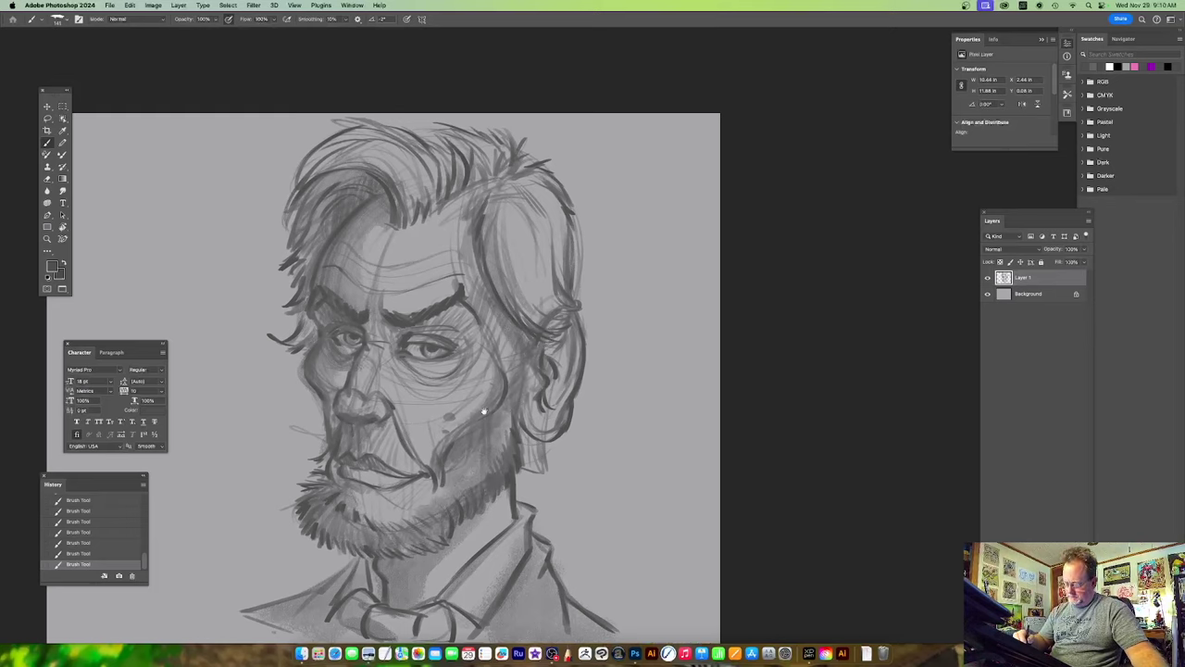
# Shade the side hair, the ear area and the beard with broad grey brush strokes.
pyautogui.scroll(2, 378, 534)
pyautogui.moveTo(490, 226)
pyautogui.mouseDown()
pyautogui.moveTo(485, 287)
pyautogui.moveTo(523, 363)
pyautogui.moveTo(498, 236)
pyautogui.moveTo(513, 325)
pyautogui.mouseUp()
pyautogui.moveTo(513, 280); pyautogui.dragTo(533, 339)
pyautogui.moveTo(534, 259); pyautogui.dragTo(549, 337)
pyautogui.moveTo(553, 251)
pyautogui.mouseDown()
pyautogui.moveTo(598, 267)
pyautogui.moveTo(580, 302)
pyautogui.mouseUp()
pyautogui.moveTo(500, 274)
pyautogui.mouseDown()
pyautogui.moveTo(445, 236)
pyautogui.moveTo(408, 264)
pyautogui.moveTo(343, 250)
pyautogui.moveTo(314, 295)
pyautogui.mouseUp()
pyautogui.moveTo(501, 477)
pyautogui.mouseDown()
pyautogui.moveTo(588, 305)
pyautogui.moveTo(560, 341)
pyautogui.mouseUp()
pyautogui.moveTo(546, 386)
pyautogui.mouseDown()
pyautogui.moveTo(516, 434)
pyautogui.moveTo(556, 392)
pyautogui.mouseUp()
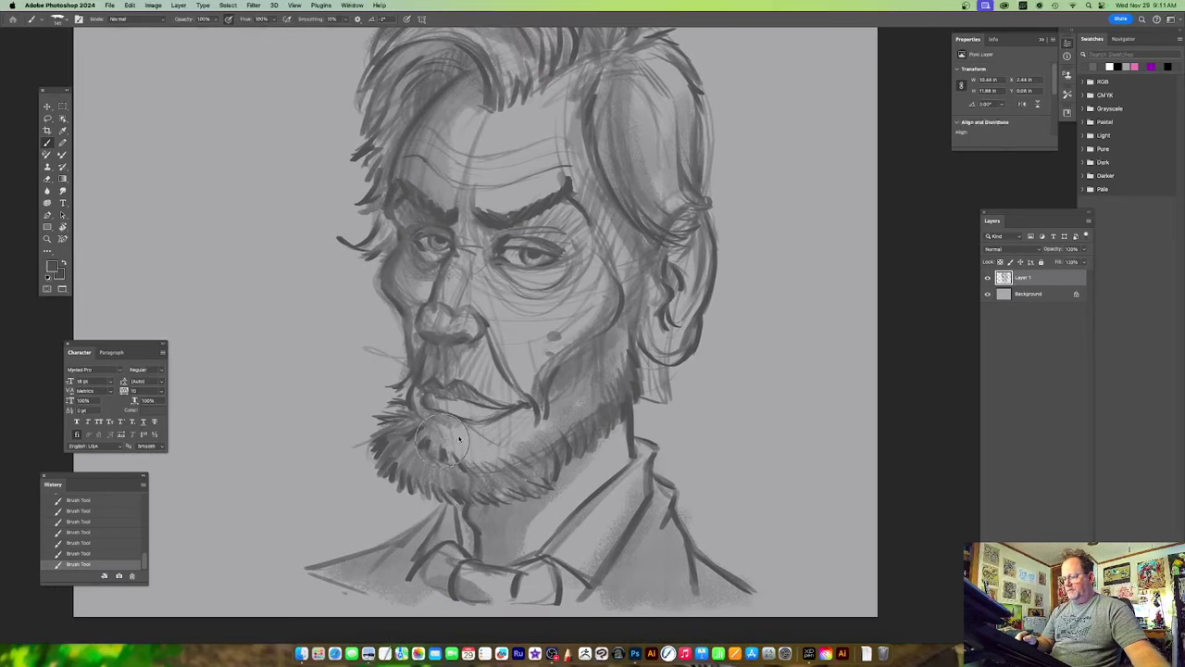
# Undo the last stroke above the far shoulder and shade the background behind the back of the head.
pyautogui.scroll(-4, 443, 440)
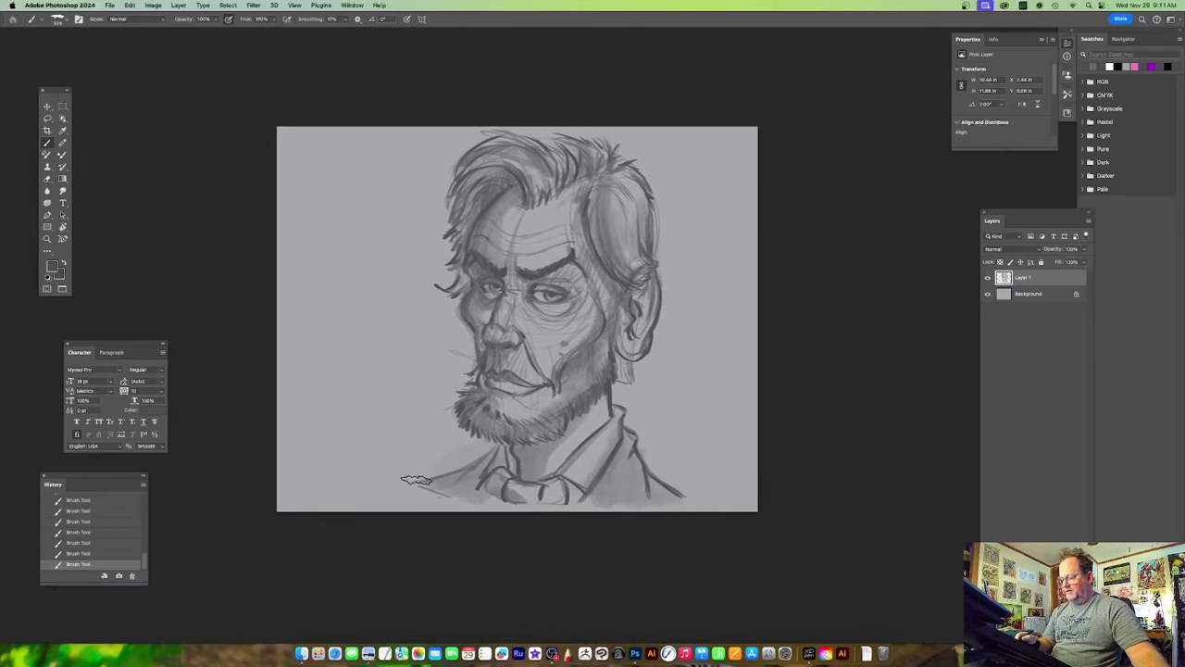
pyautogui.press('super+z')
pyautogui.moveTo(693, 390); pyautogui.dragTo(613, 420)
pyautogui.moveTo(547, 189)
pyautogui.mouseDown()
pyautogui.moveTo(609, 200)
pyautogui.moveTo(602, 267)
pyautogui.moveTo(616, 345)
pyautogui.moveTo(593, 463)
pyautogui.moveTo(602, 504)
pyautogui.mouseUp()
pyautogui.hscroll(-3, 643, 415)
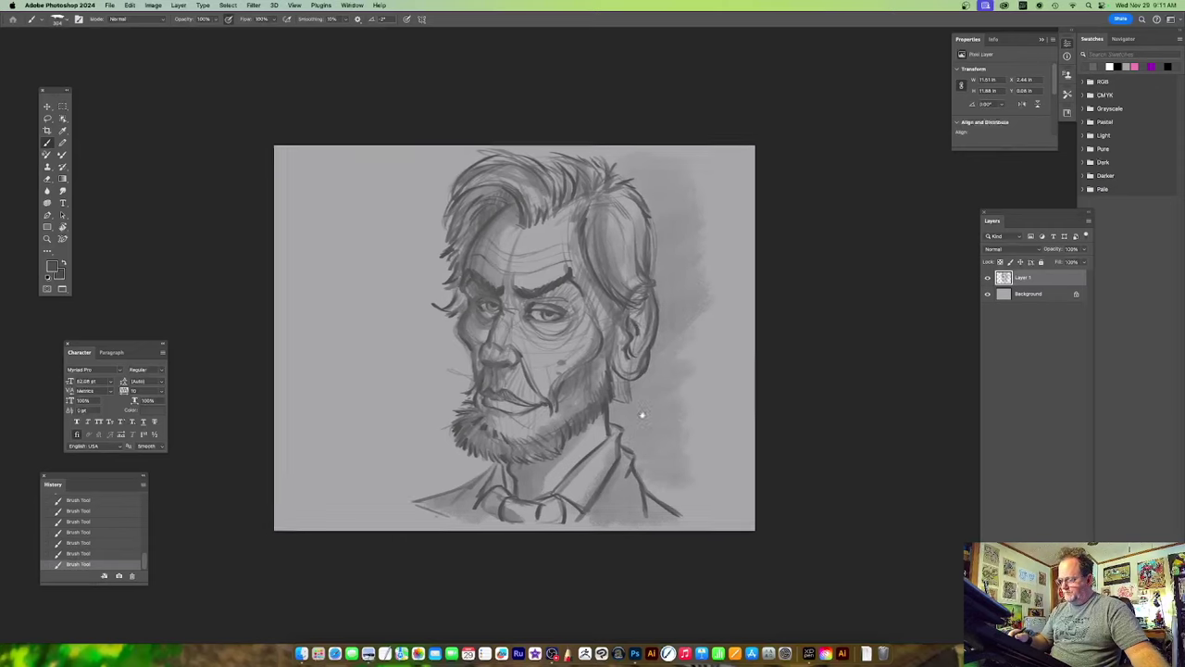
# Shade the background in front of the face and beard, undoing and repainting the last broad stroke.
pyautogui.moveTo(417, 458)
pyautogui.mouseDown()
pyautogui.moveTo(454, 383)
pyautogui.moveTo(430, 341)
pyautogui.moveTo(448, 221)
pyautogui.mouseUp()
pyautogui.scroll(2, 704, 388)
pyautogui.scroll(-2, 704, 388)
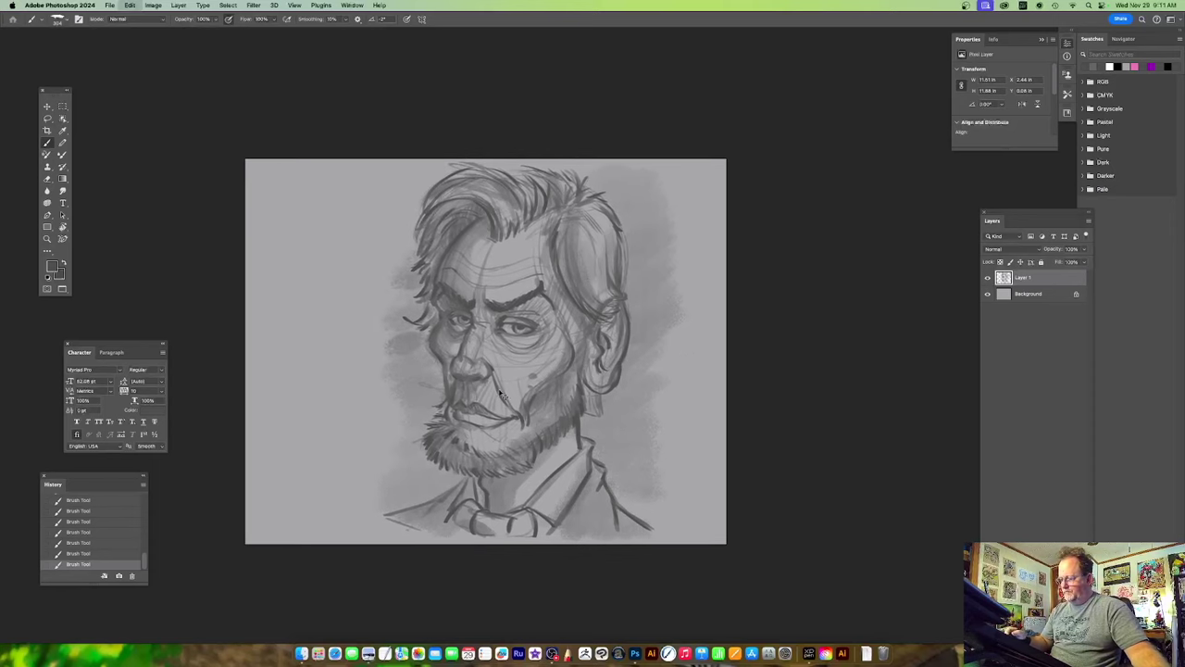
pyautogui.press('super+z')
pyautogui.moveTo(394, 324)
pyautogui.mouseDown()
pyautogui.moveTo(426, 400)
pyautogui.moveTo(409, 446)
pyautogui.moveTo(424, 504)
pyautogui.mouseUp()
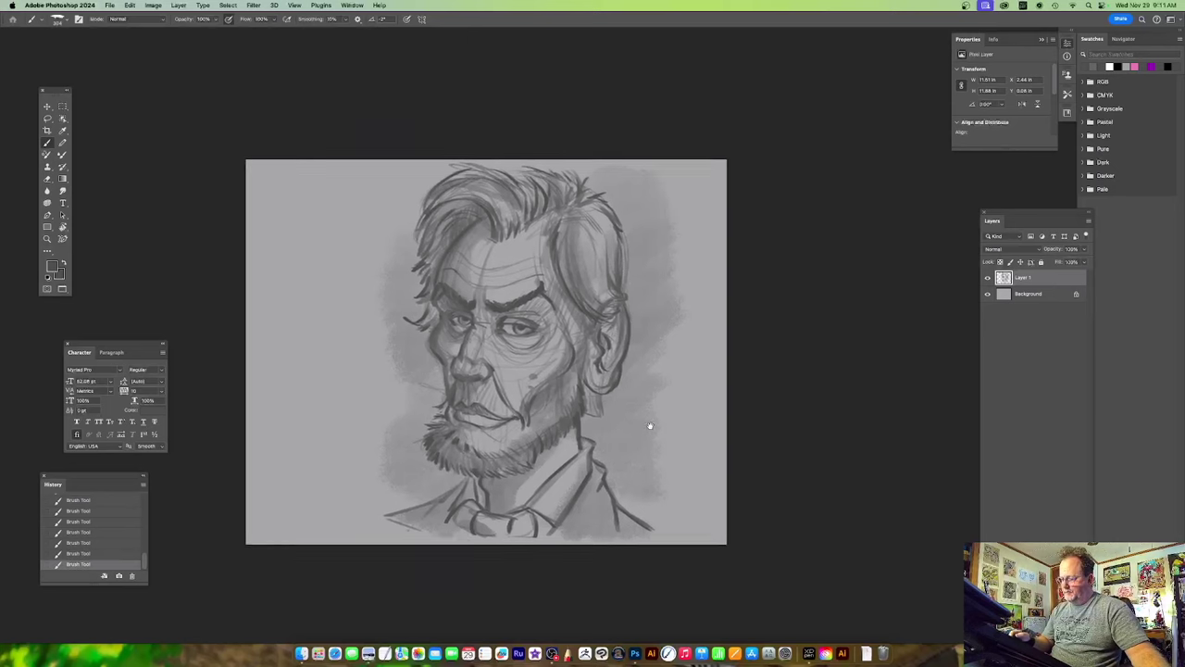
# Set the foreground colour to white for painting highlights on the face.
pyautogui.scroll(5, 646, 424)
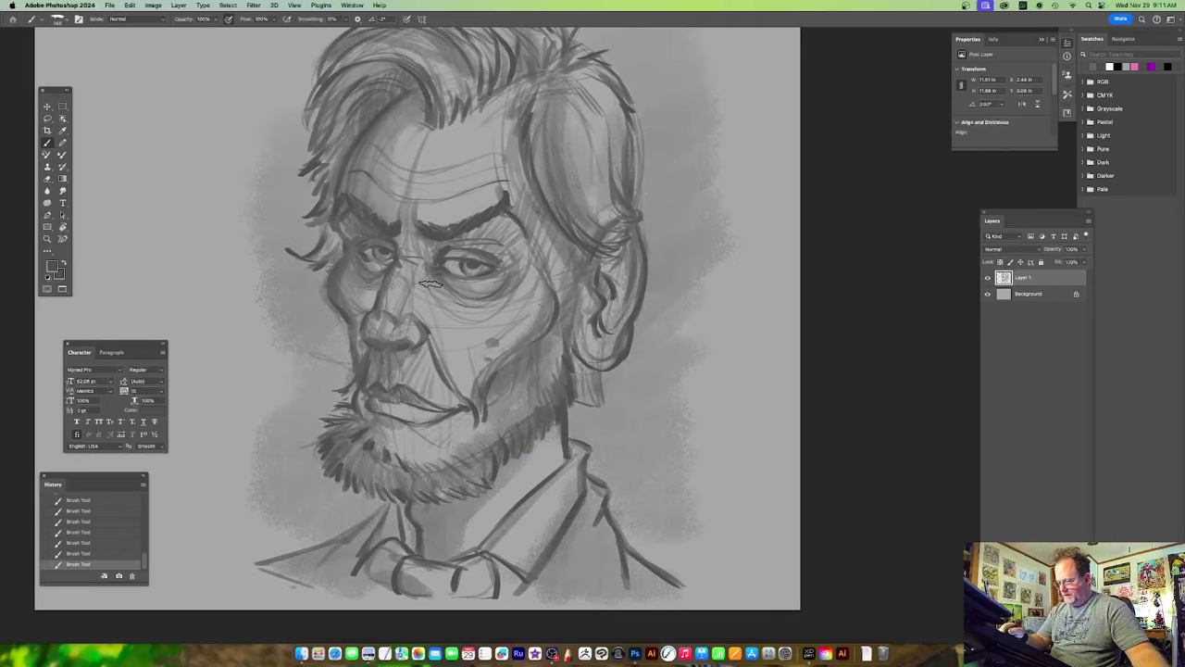
pyautogui.moveTo(593, 388); pyautogui.dragTo(619, 438)
pyautogui.moveTo(483, 341); pyautogui.dragTo(485, 382)
pyautogui.click(52, 266)
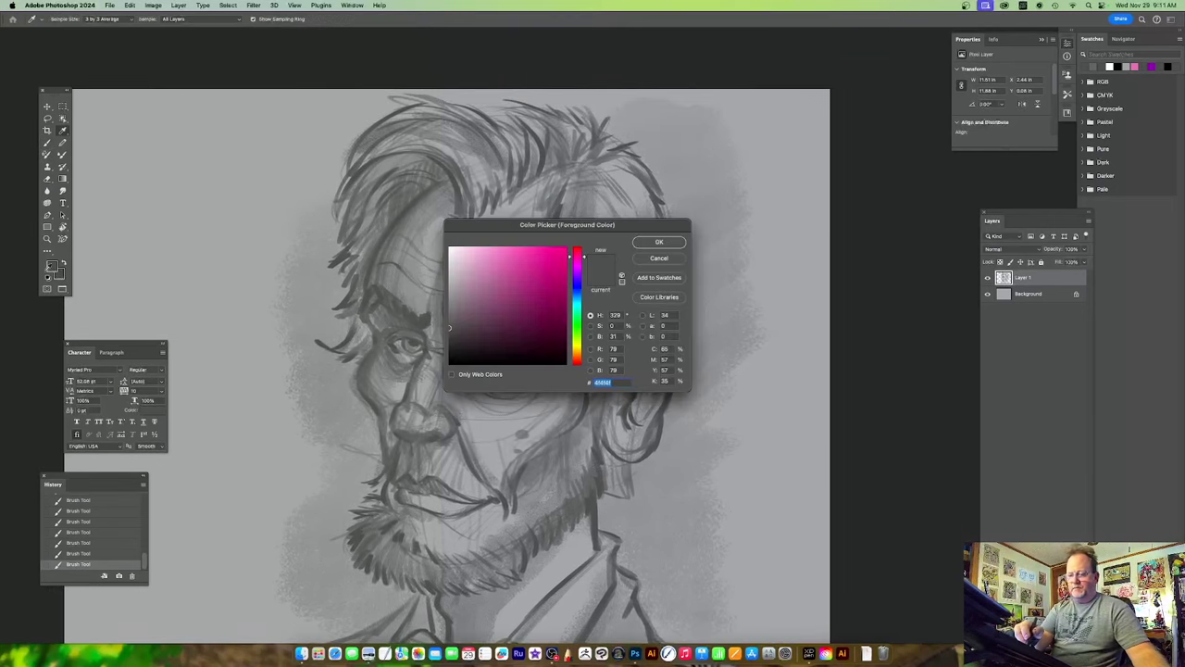
pyautogui.click(450, 247)
pyautogui.click(643, 244)
# Paint small white highlights on the pupils of both eyes with a much smaller brush whose size follows pen pressure.
pyautogui.scroll(5, 527, 353)
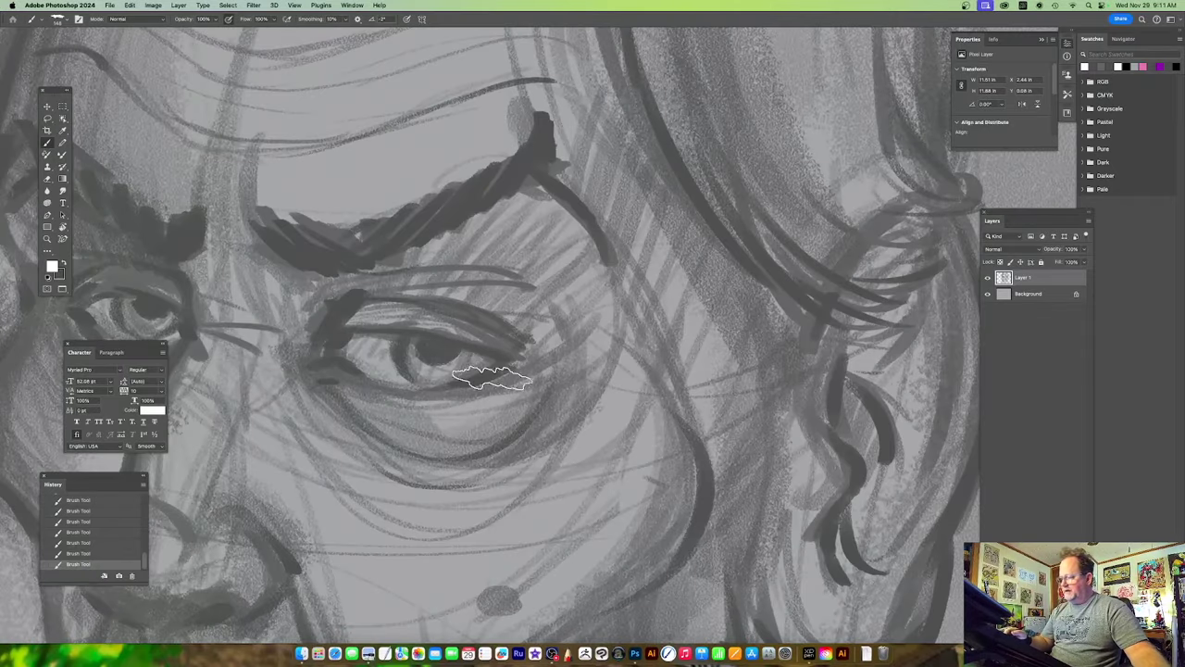
pyautogui.press('[')
pyautogui.press('[')
pyautogui.press('[')
pyautogui.press('[')
pyautogui.press('[')
pyautogui.click(408, 20)
pyautogui.moveTo(407, 362); pyautogui.dragTo(509, 381)
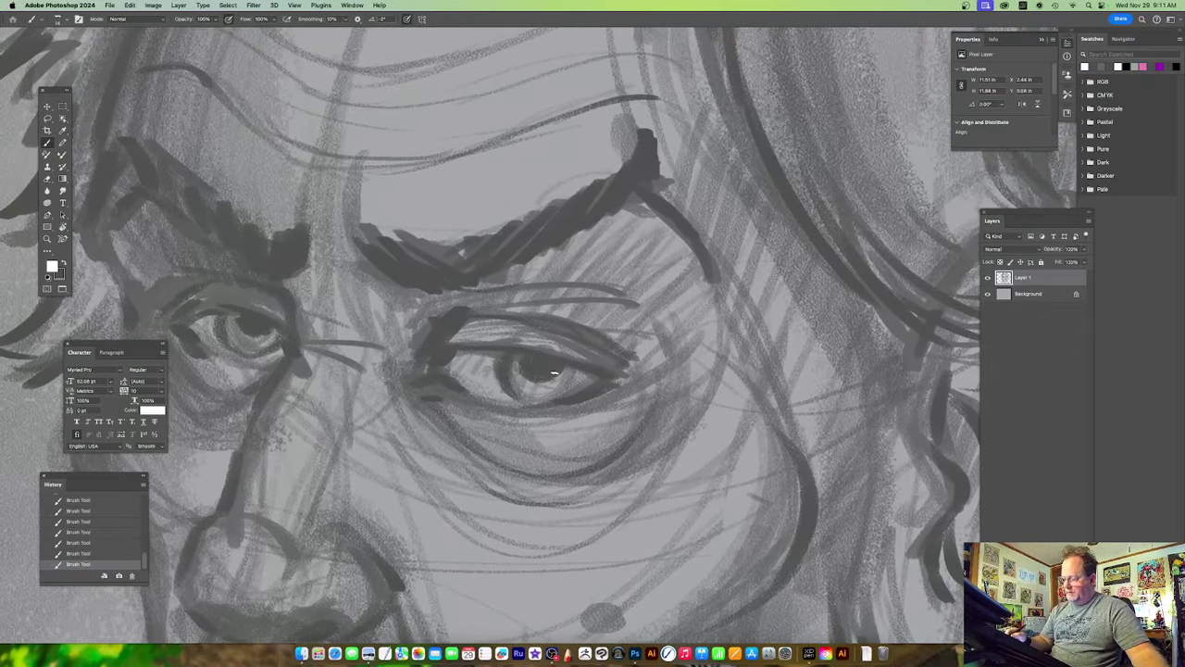
pyautogui.hscroll(-6, 524, 371)
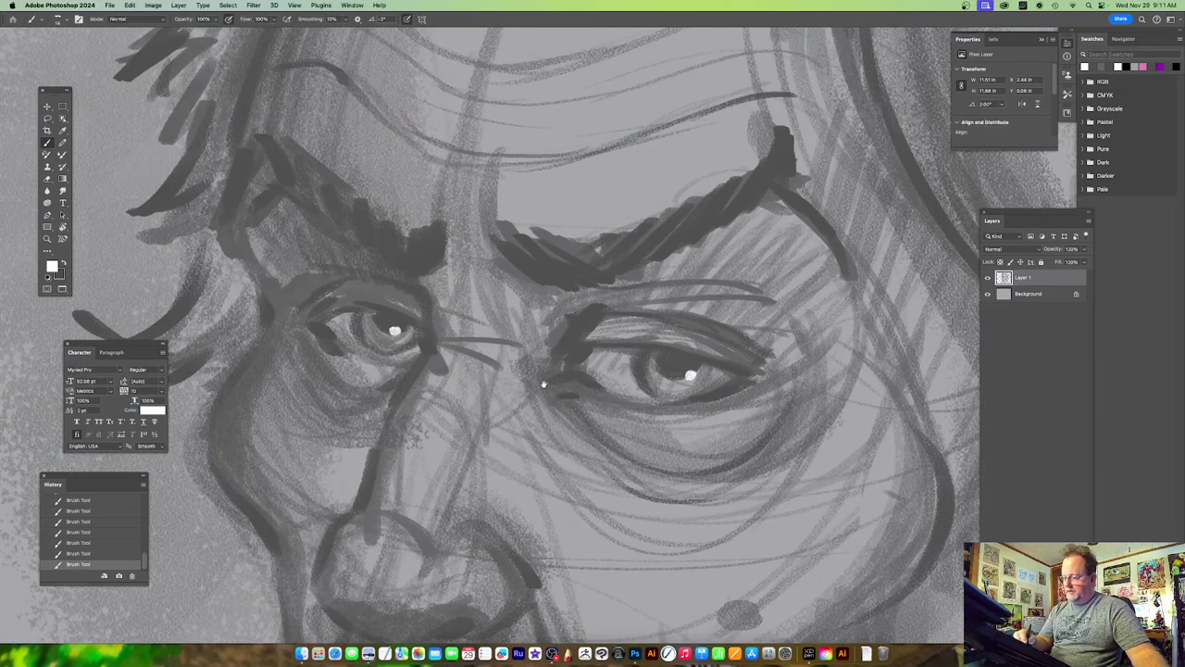
pyautogui.hscroll(7, 516, 392)
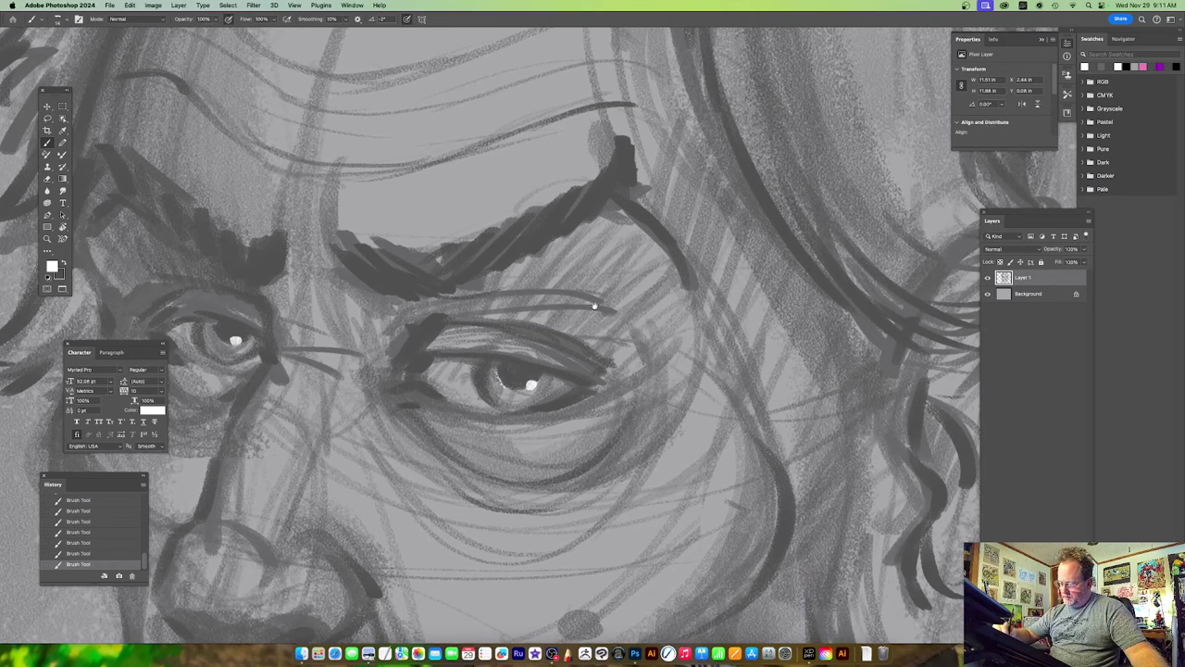
pyautogui.hscroll(-4, 594, 306)
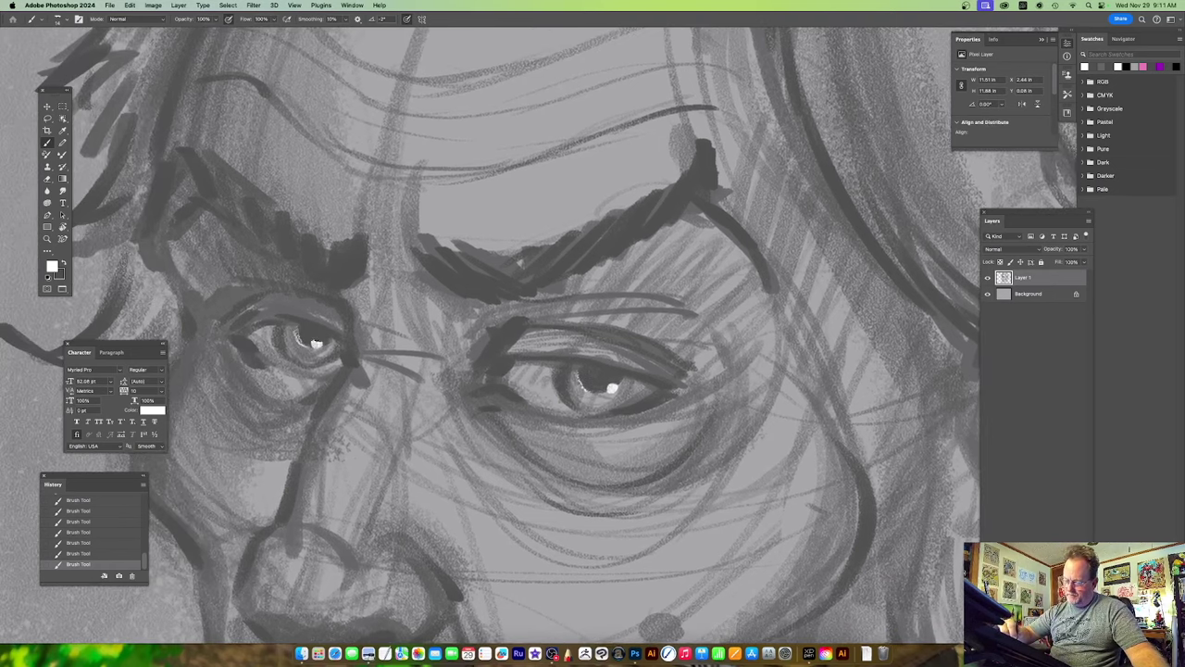
# Check the whole portrait sketch and save the document.
pyautogui.scroll(-10, 549, 442)
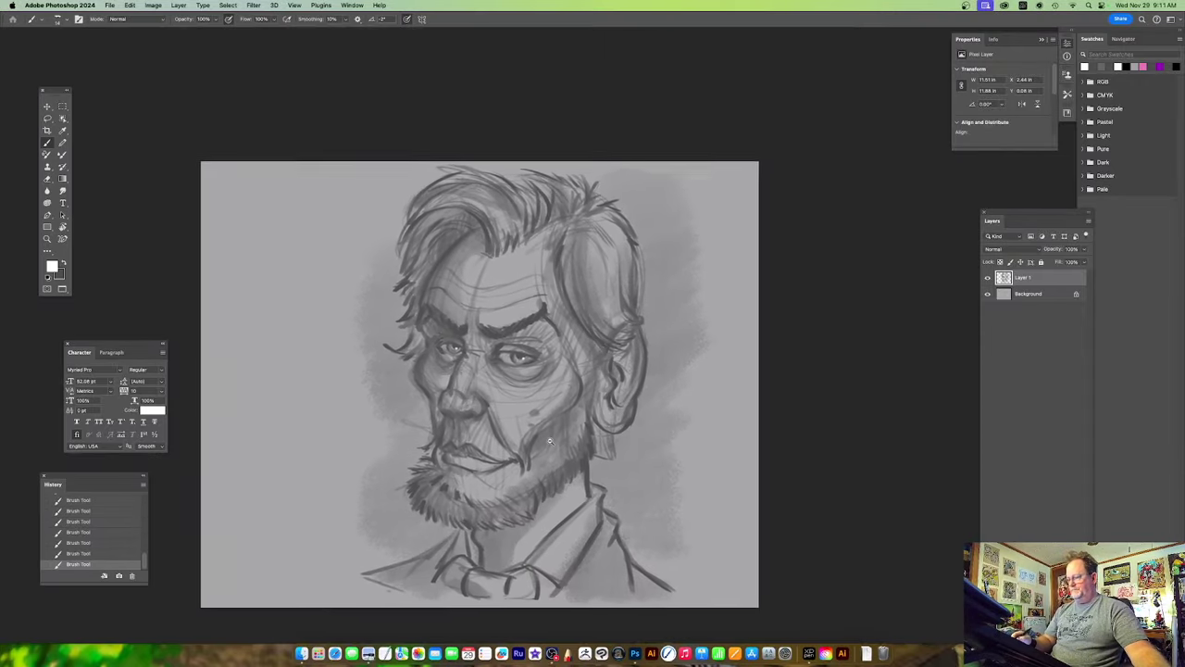
pyautogui.scroll(5, 549, 442)
pyautogui.scroll(-2, 597, 468)
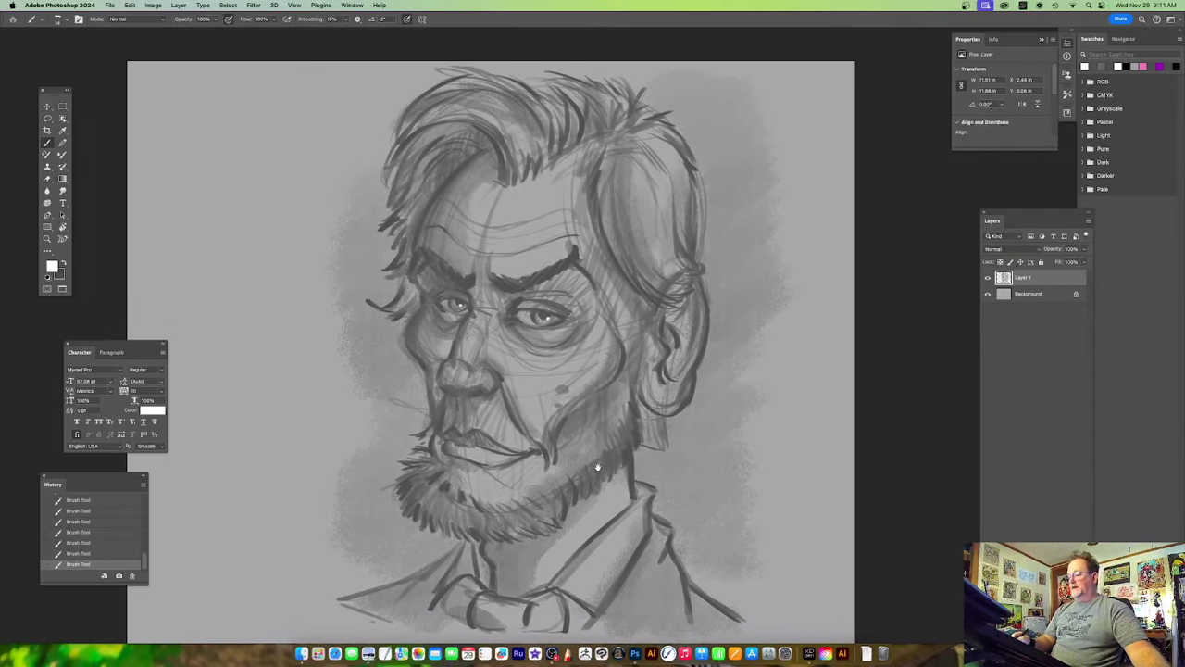
pyautogui.scroll(2, 597, 468)
pyautogui.scroll(-3, 611, 466)
pyautogui.scroll(2, 630, 464)
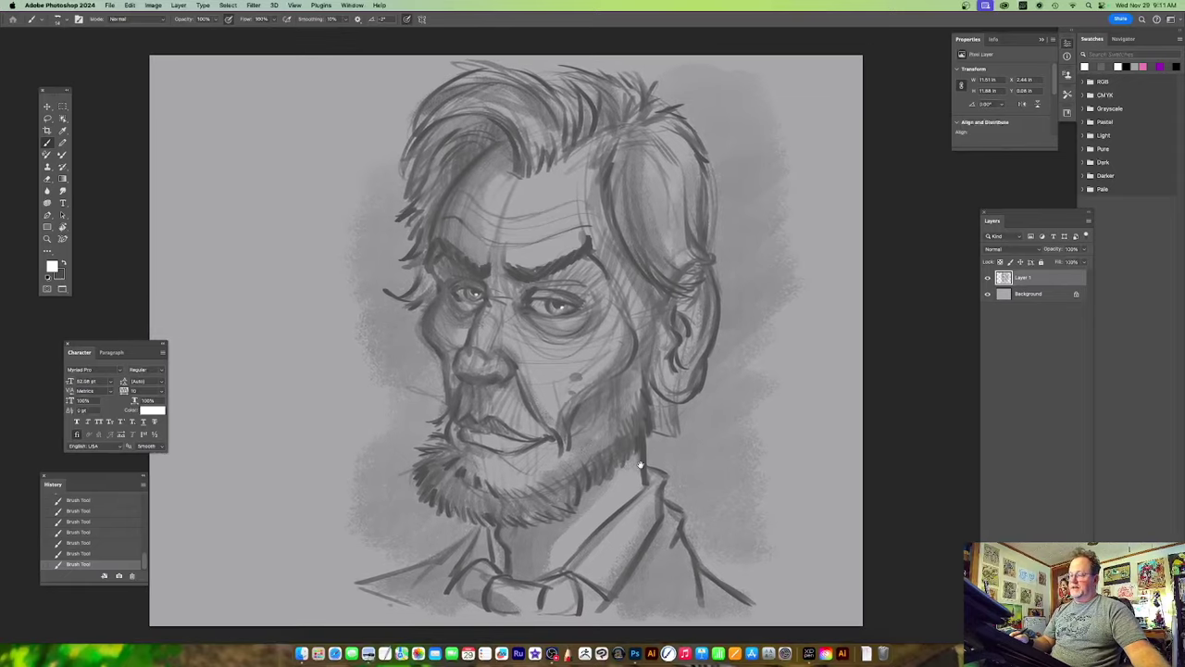
pyautogui.press('super+s')
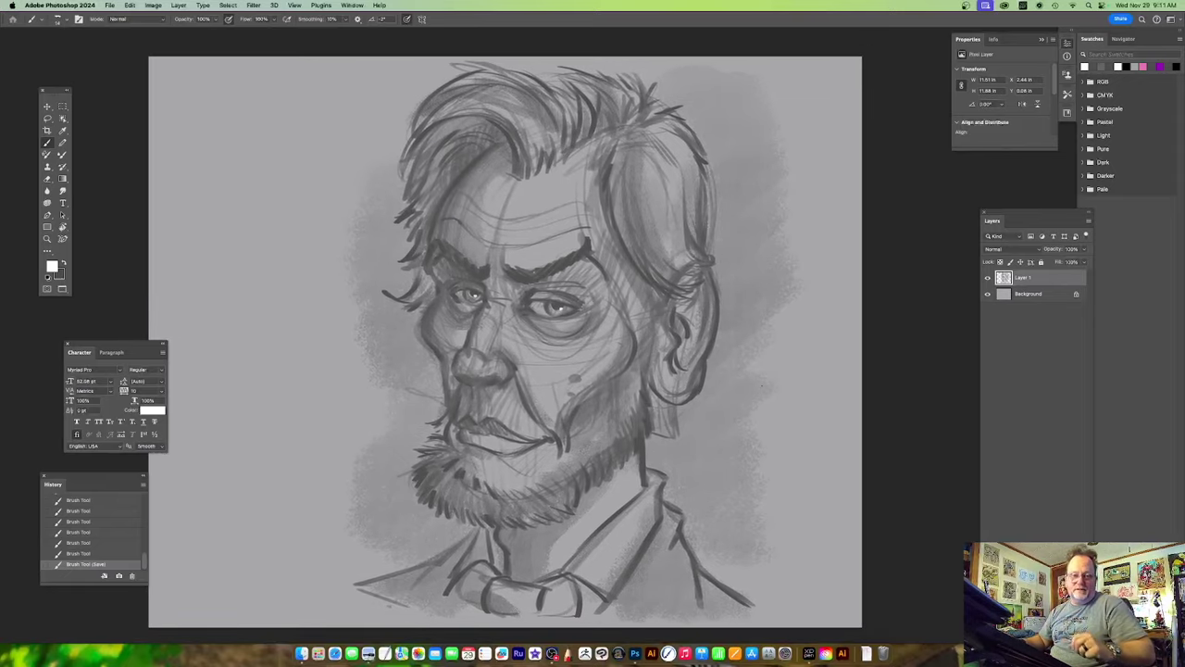